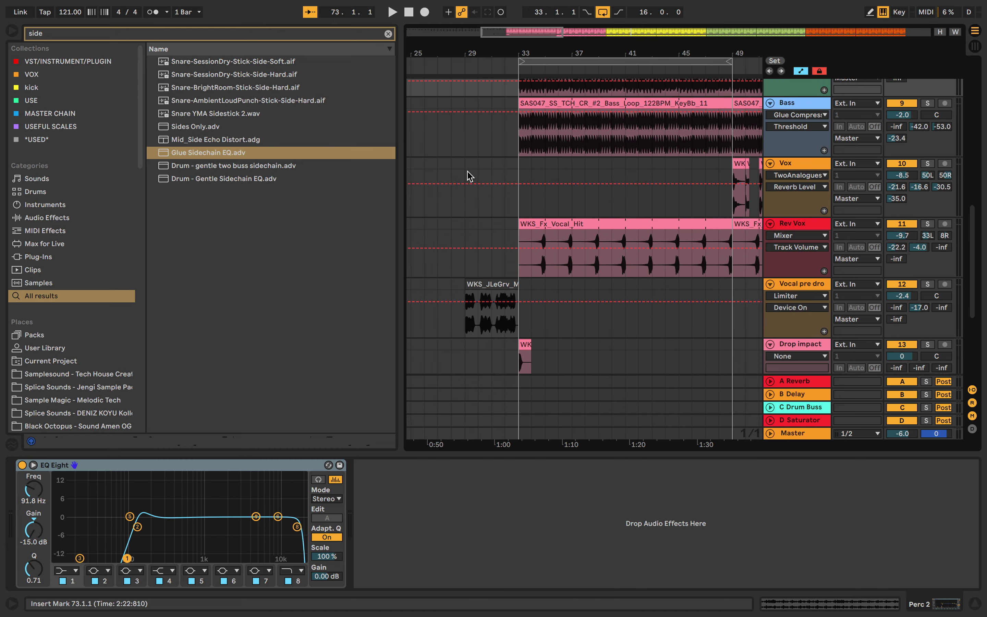
# Review the arrangement around the Vocal pre drop clip and lower tracks, and play it back from bar 1
pyautogui.scroll(-2, 467, 171)
pyautogui.click(478, 285)
pyautogui.scroll(8, 477, 284)
pyautogui.scroll(-8, 477, 285)
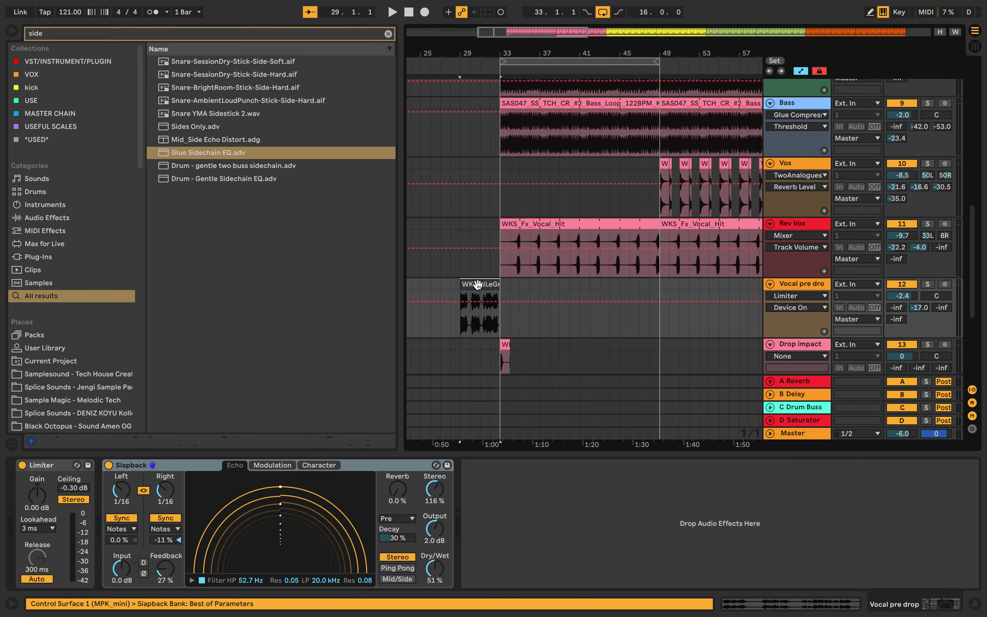
pyautogui.scroll(3, 480, 286)
pyautogui.scroll(-5, 480, 287)
pyautogui.scroll(-6, 481, 287)
pyautogui.scroll(10, 504, 269)
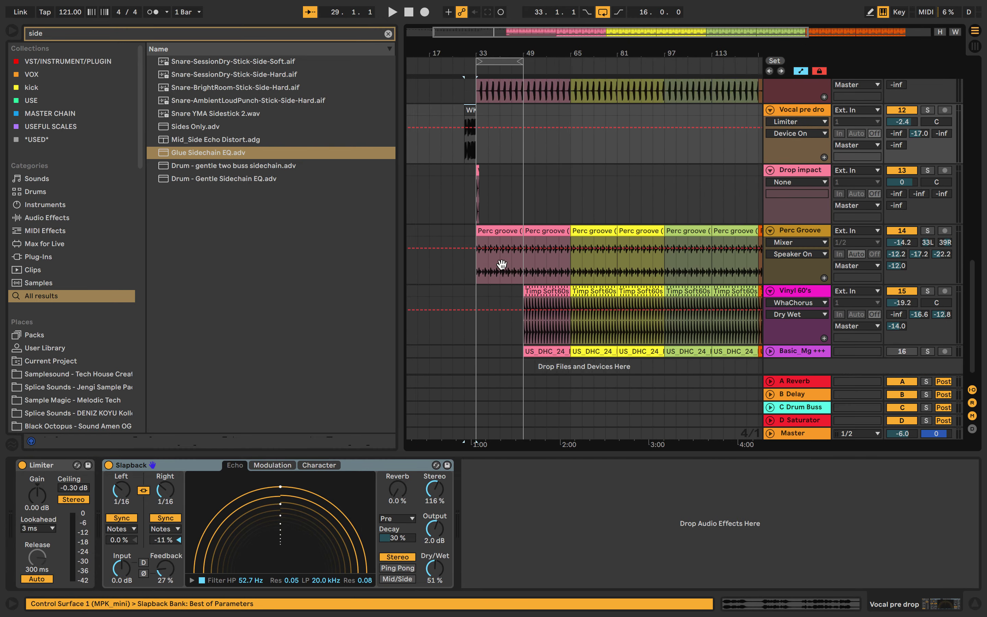
pyautogui.click(409, 98)
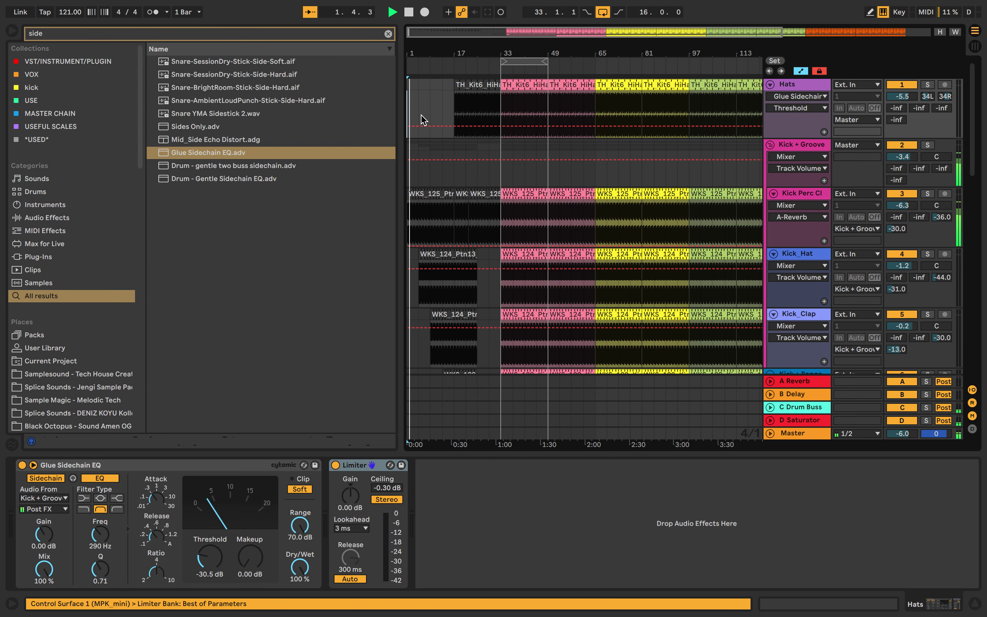
pyautogui.press('XF86AudioRaiseVolume')
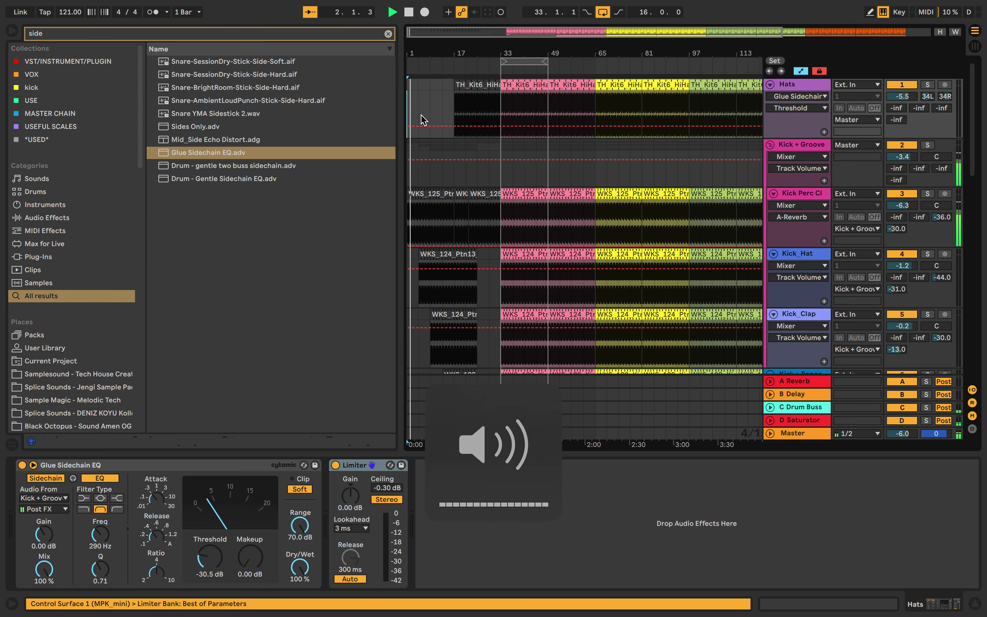
# Show the Kick + Groove group's Track Volume automation and add breakpoints at about bar 5 and at bar 33, at -3.4 dB
pyautogui.rightClick(902, 160)
pyautogui.rightClick(902, 156)
pyautogui.click(892, 165)
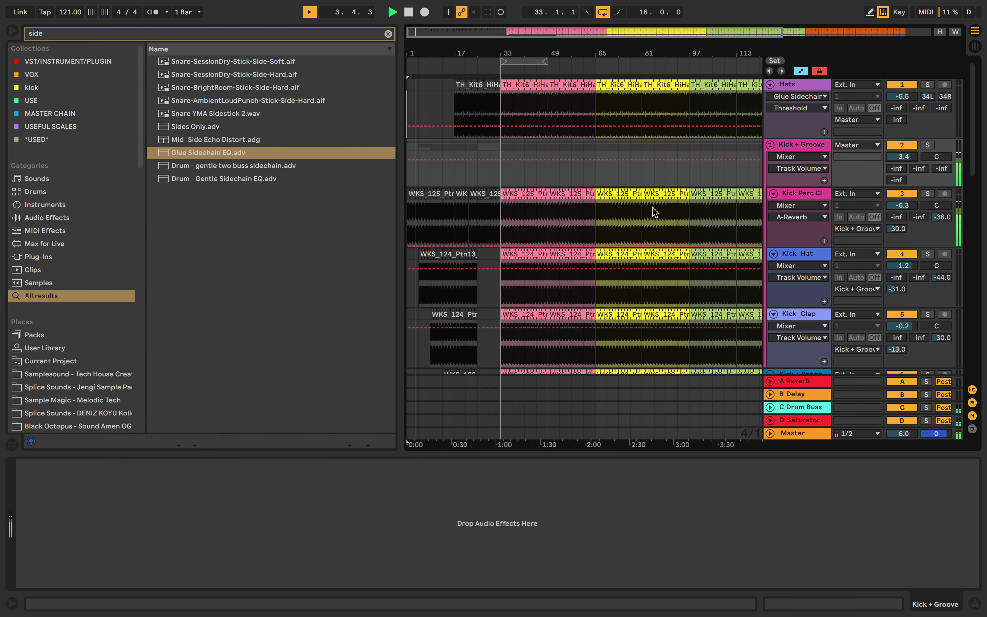
pyautogui.click(501, 159)
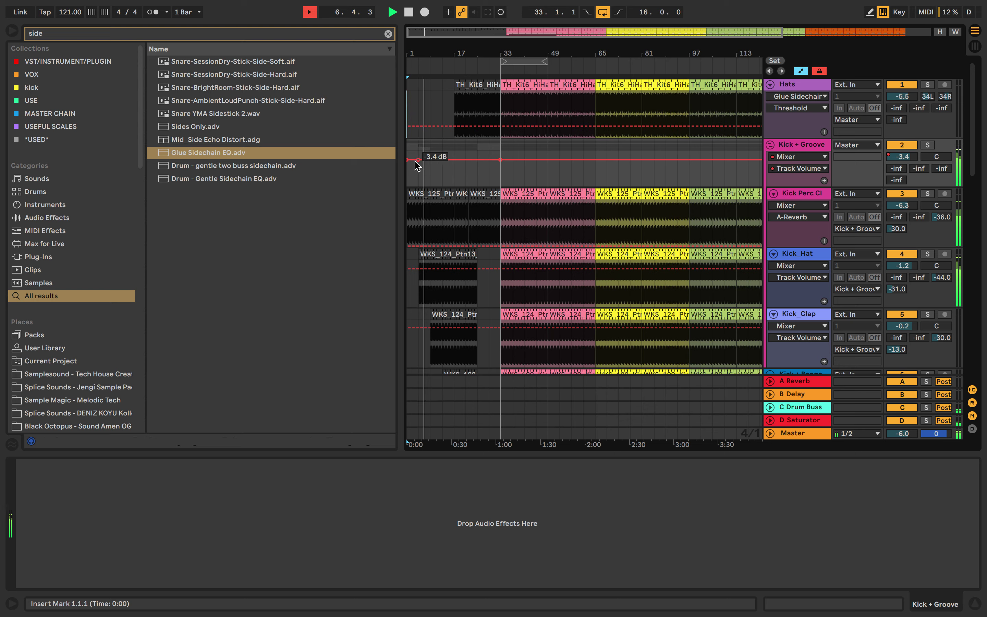
# Show the Kick Perc Clap Track Volume automation and shape a slight rise up to about bar 9, dropping back to -6.3 dB
pyautogui.rightClick(889, 209)
pyautogui.click(877, 217)
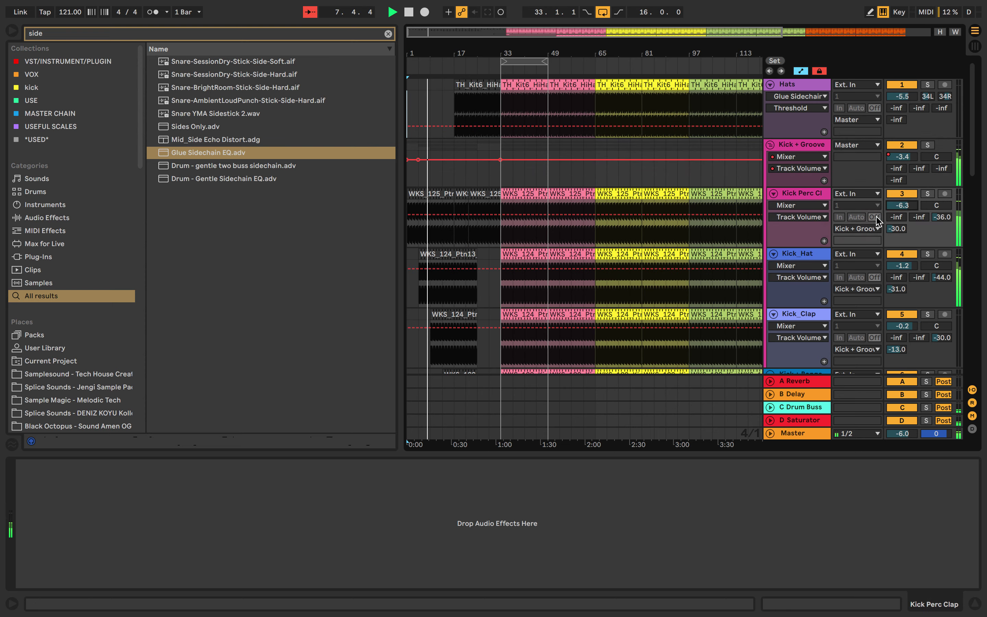
pyautogui.rightClick(905, 205)
pyautogui.click(897, 210)
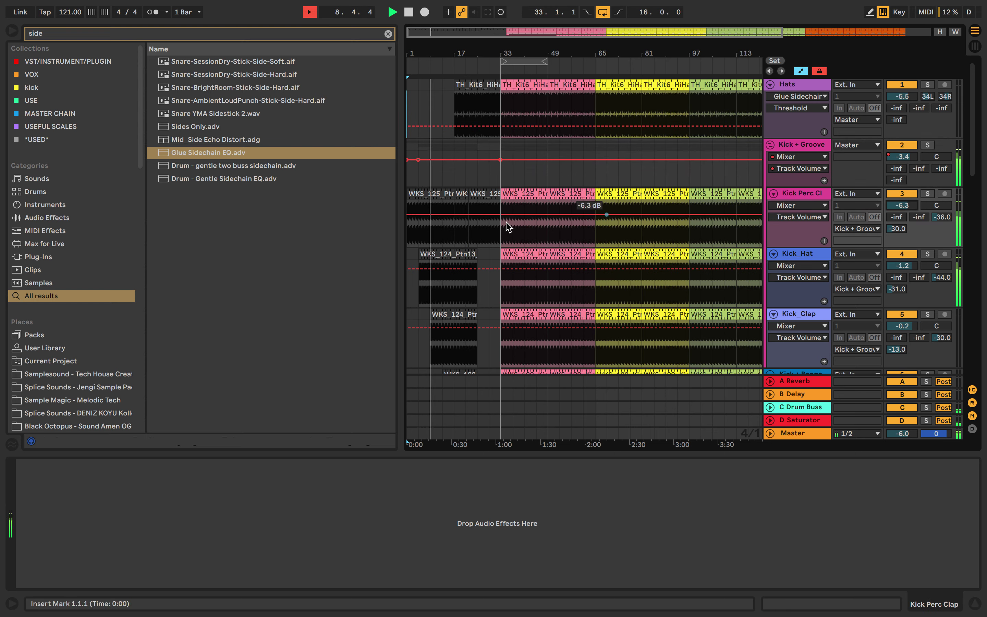
pyautogui.click(426, 222)
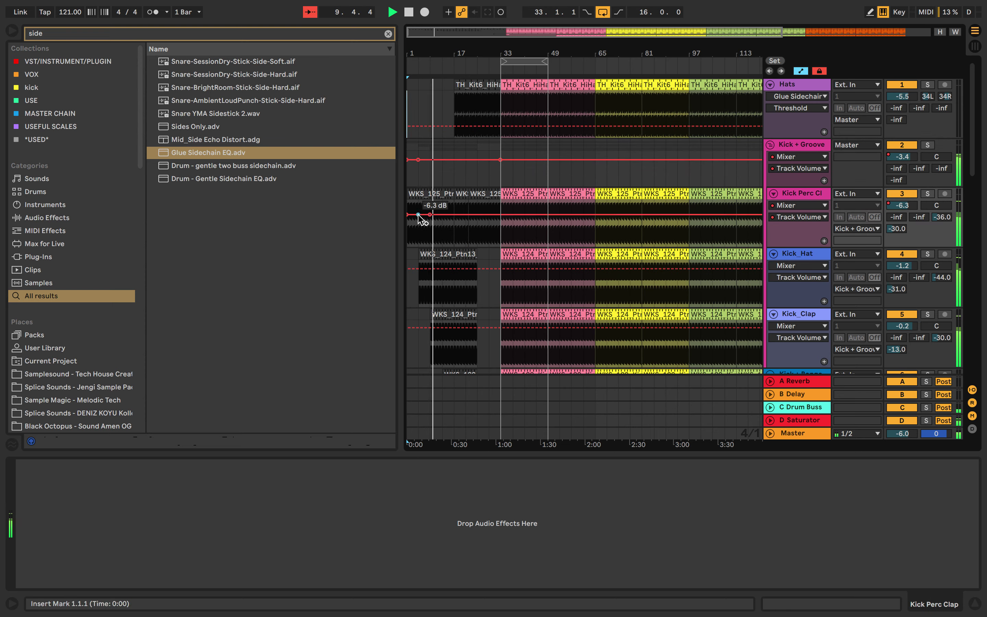
pyautogui.moveTo(418, 215); pyautogui.dragTo(430, 211)
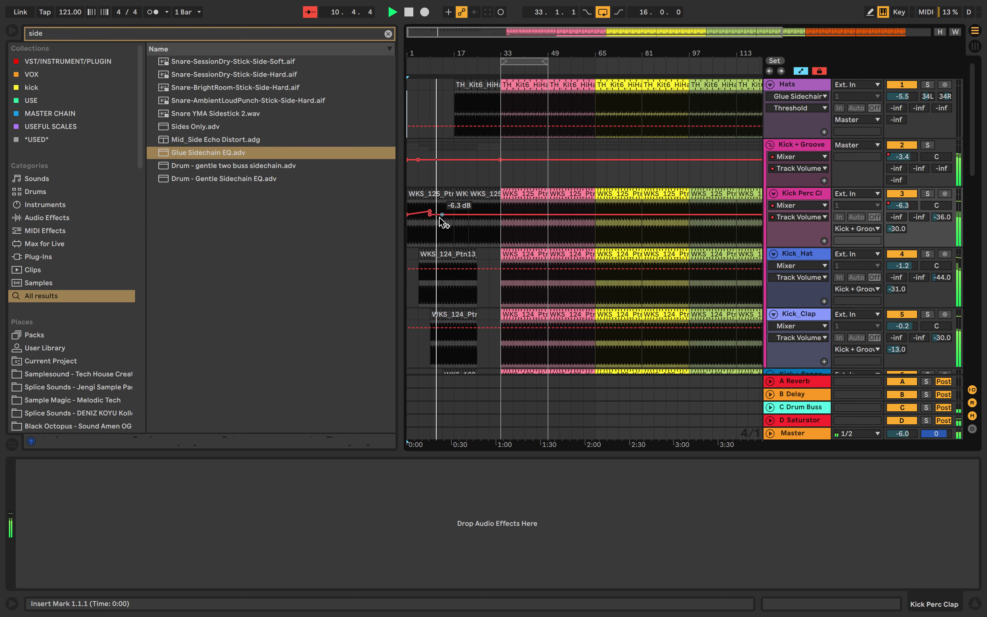
# Show the Kick_Hat A-Reverb send automation and draw a gradual rise from about bar 5 to bar 33, dropping back at bar 33
pyautogui.scroll(-5, 449, 226)
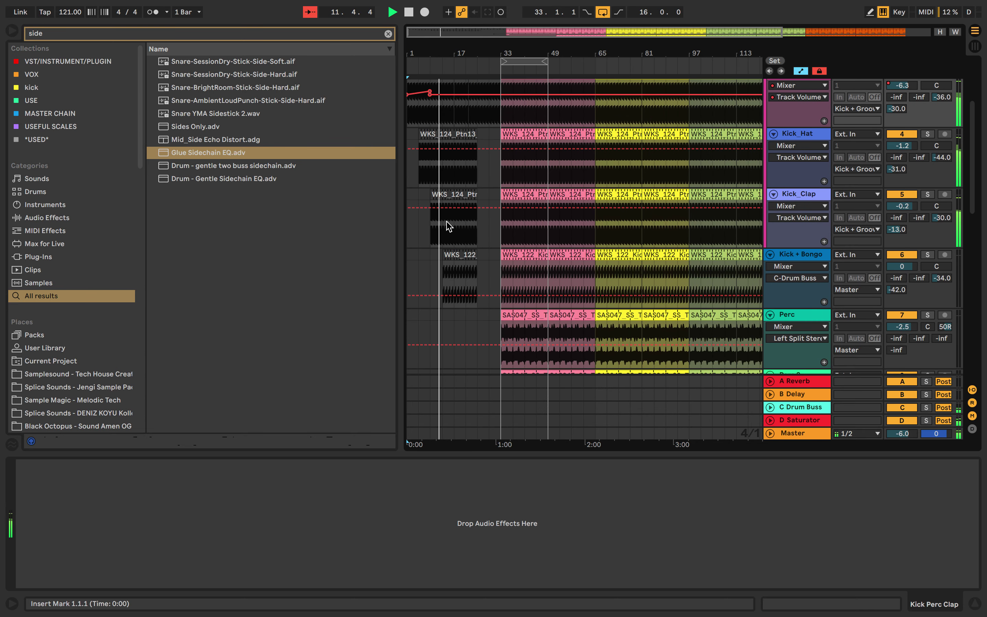
pyautogui.rightClick(896, 157)
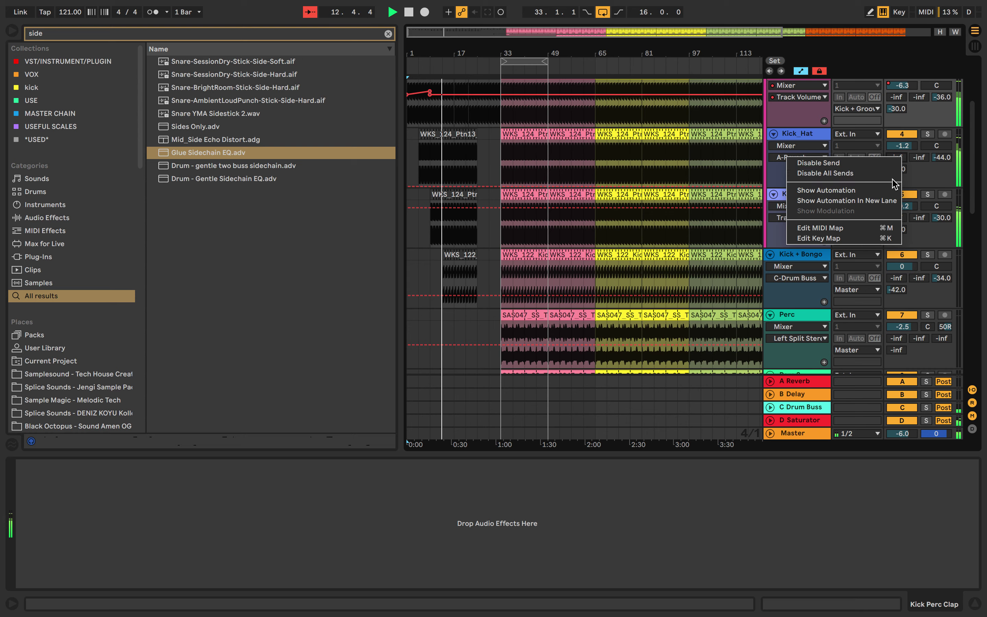
pyautogui.click(891, 190)
pyautogui.click(496, 184)
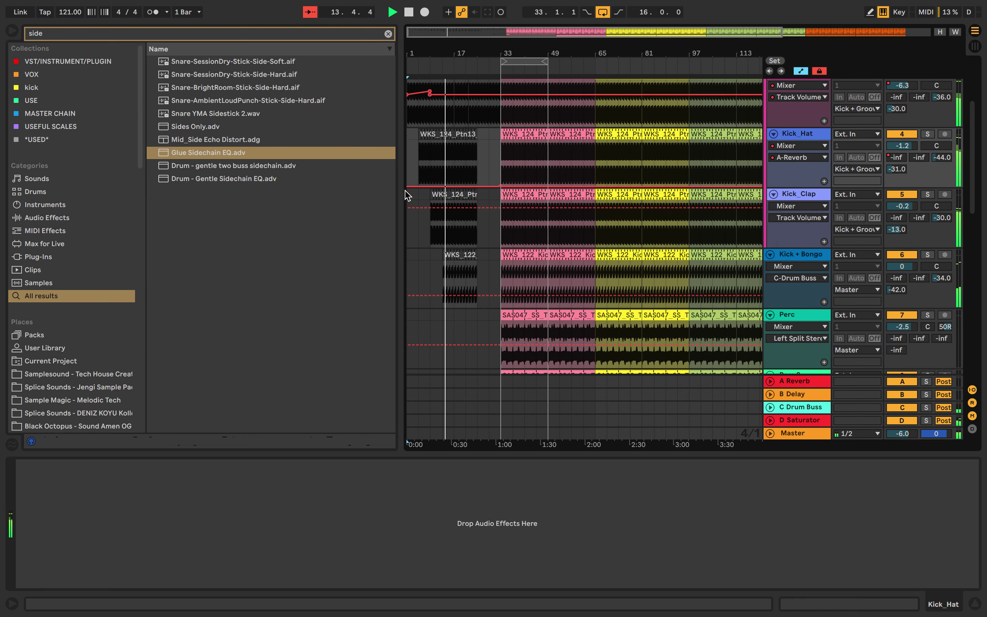
pyautogui.click(418, 184)
pyautogui.moveTo(500, 184); pyautogui.dragTo(501, 171)
# Listen to the Kick + Bongo track soloed in the intro, and unsolo it
pyautogui.scroll(-17, 501, 172)
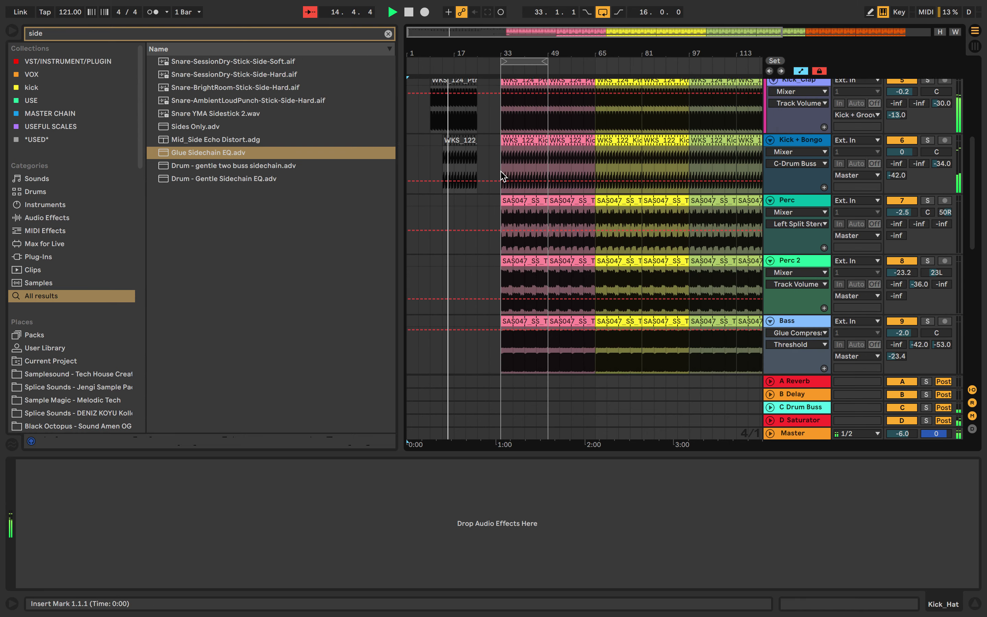
pyautogui.scroll(10, 502, 176)
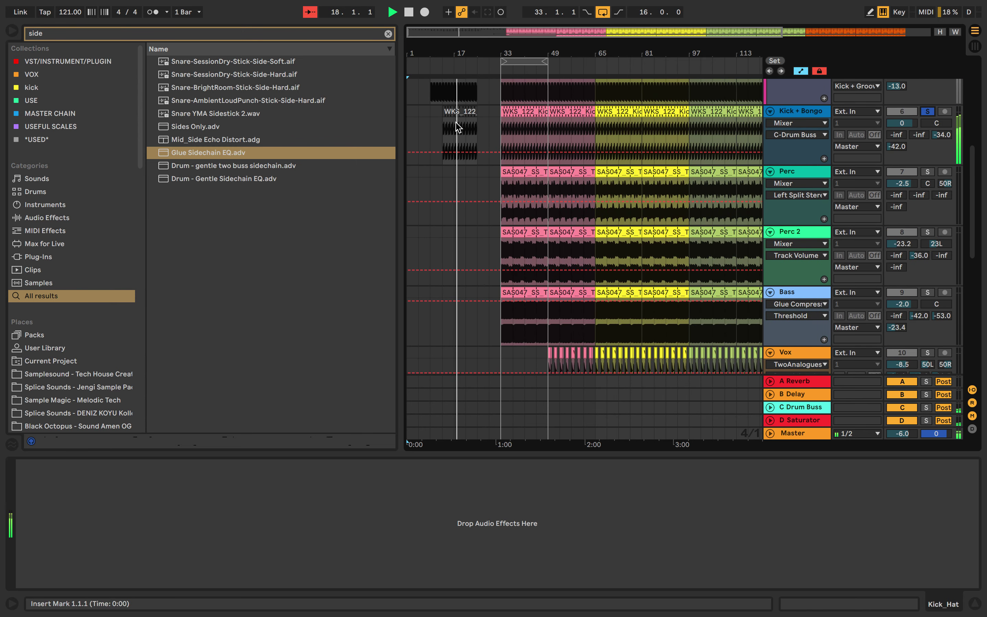
pyautogui.scroll(10, 457, 124)
pyautogui.scroll(-8, 457, 124)
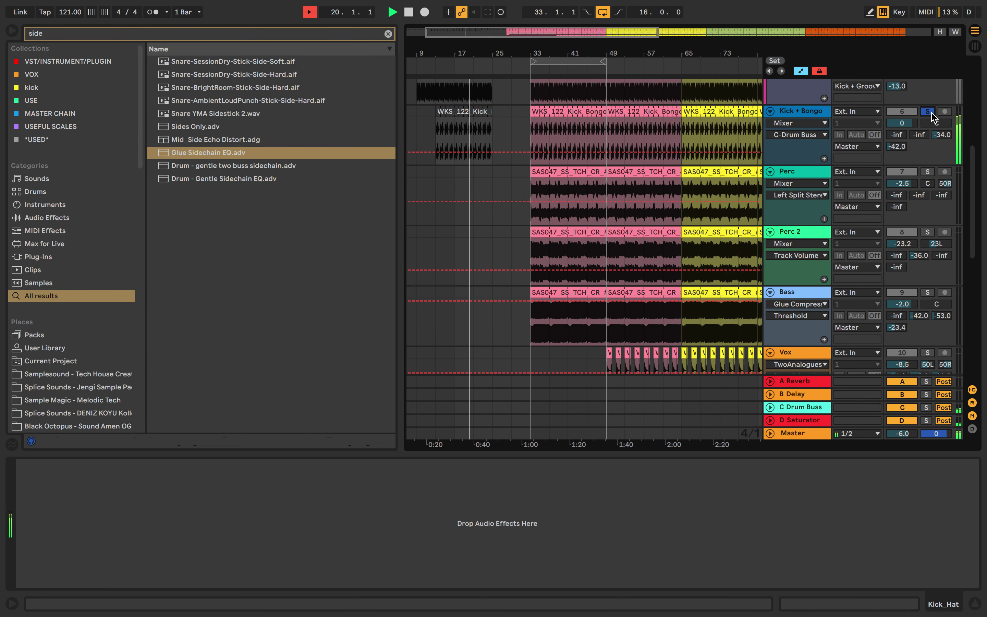
pyautogui.click(929, 114)
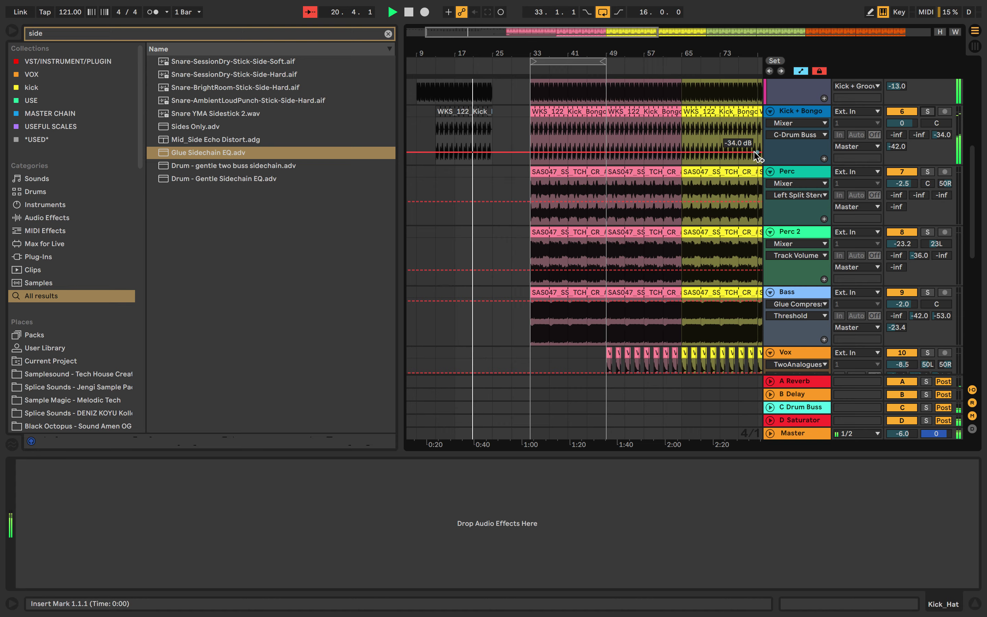
# Duplicate a sixteenth-note slice of the Hats loop, taken before beat 32.3, repeatedly up to bar 33 to build a hi-hat roll
pyautogui.scroll(10, 491, 171)
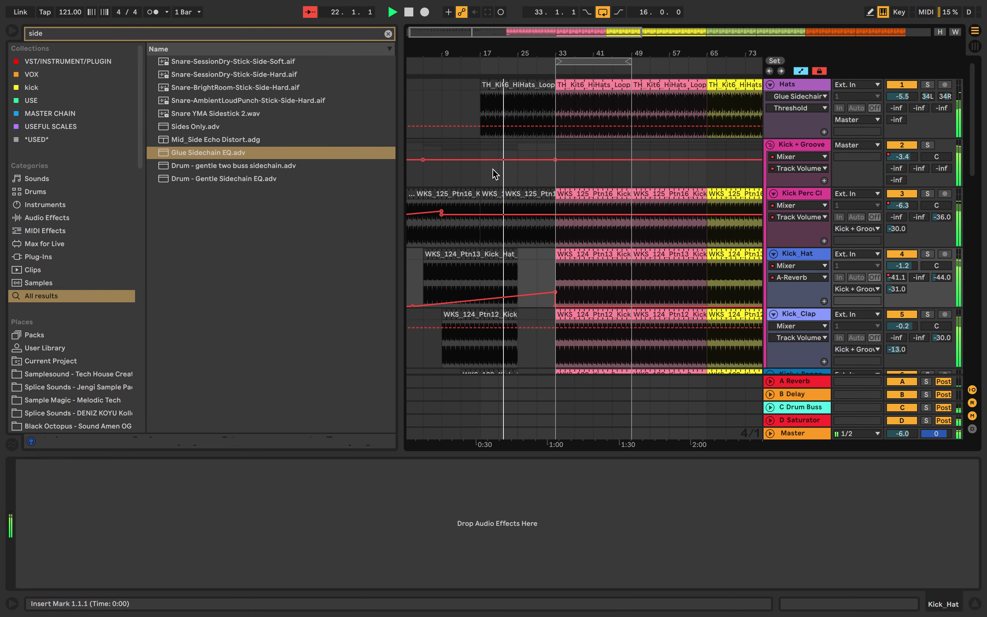
pyautogui.scroll(1, 494, 170)
pyautogui.scroll(3, 530, 143)
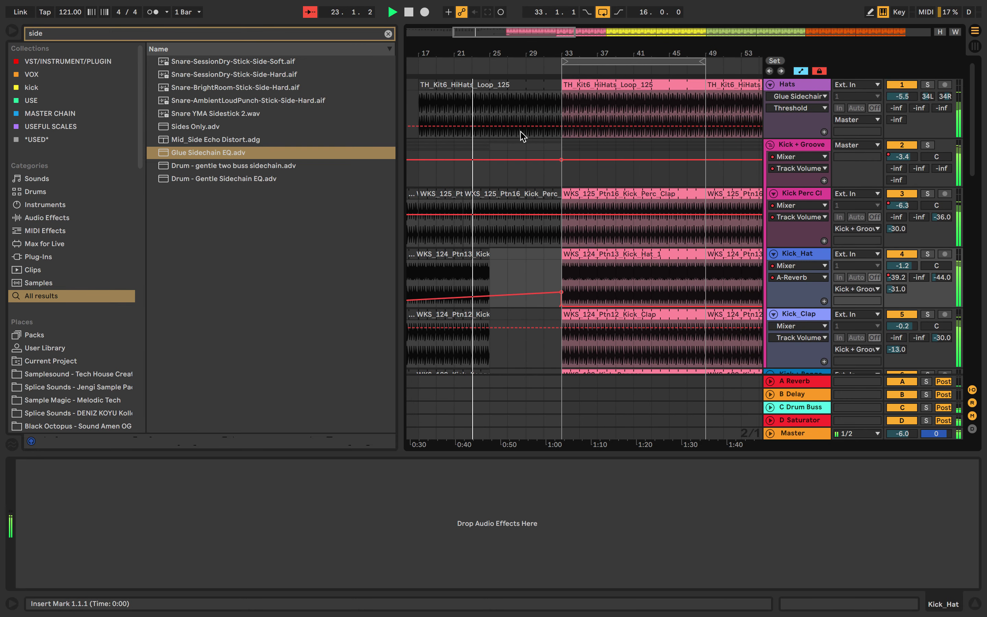
pyautogui.scroll(10, 556, 110)
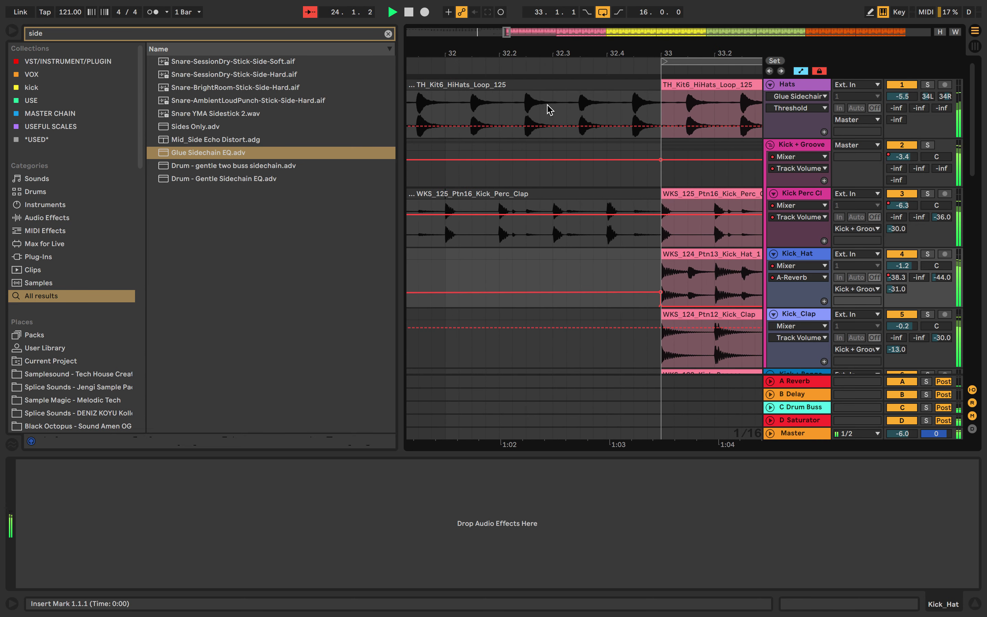
pyautogui.click(538, 105)
pyautogui.moveTo(538, 105); pyautogui.dragTo(526, 98)
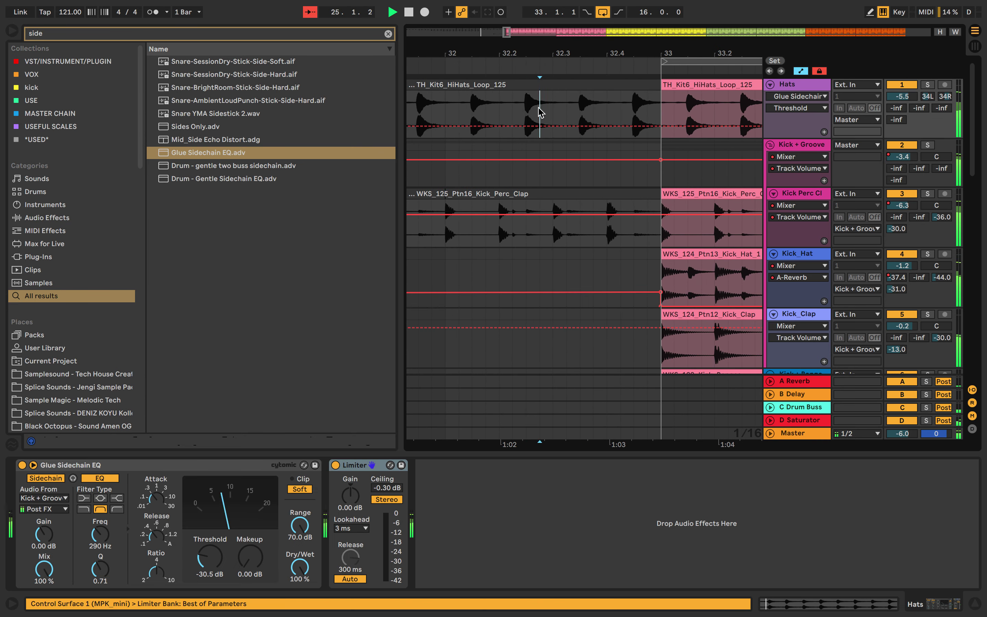
pyautogui.hotkey('ctrl', 'd')
pyautogui.hotkey('ctrl', 'd')
pyautogui.hotkey('ctrl', 'd')
pyautogui.hotkey('ctrl', 'd')
pyautogui.hotkey('ctrl', 'd')
pyautogui.hotkey('ctrl', 'd')
pyautogui.hotkey('ctrl', 'd')
pyautogui.hotkey('ctrl', 'd')
pyautogui.hotkey('ctrl', 'd')
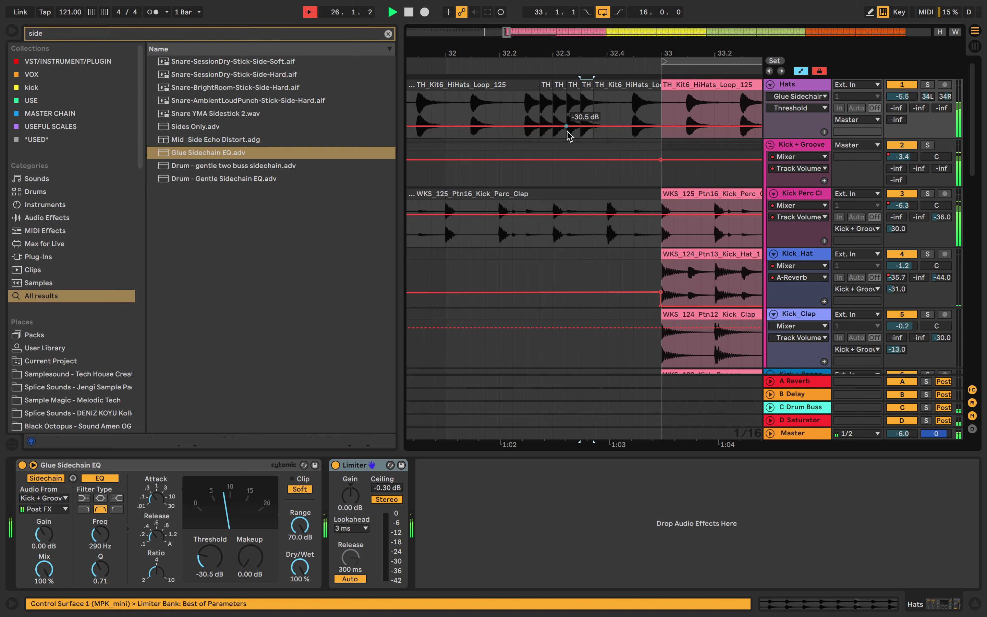
# Play the hi-hat roll through the transition into bar 33 and stop playback
pyautogui.press('space')
pyautogui.scroll(-4, 539, 180)
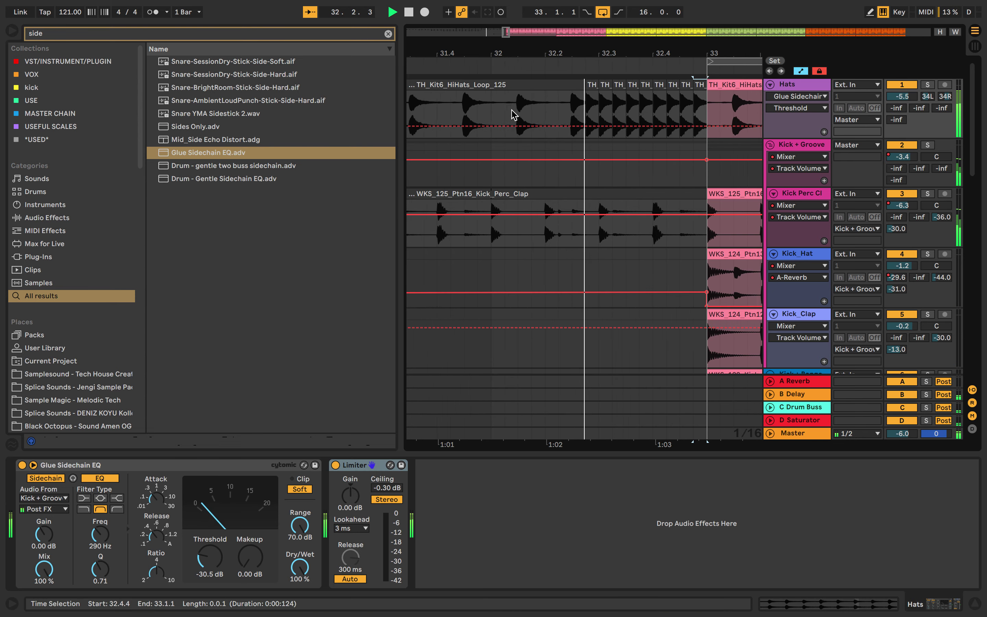
pyautogui.press('space')
pyautogui.press('space')
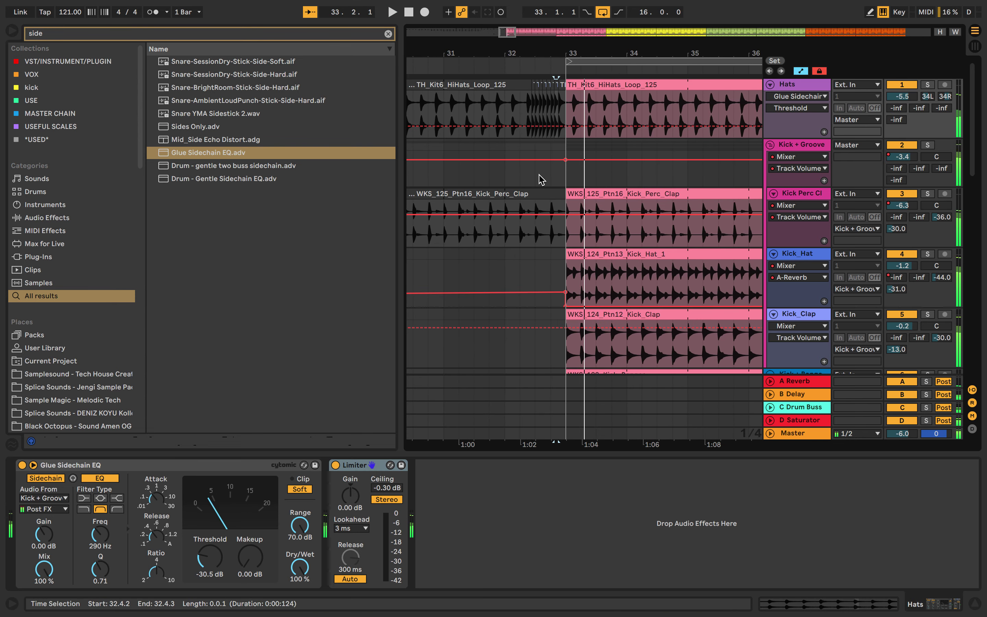
# Insert a new audio track below Kick_Clap and set the insert position on it to bar 25
pyautogui.scroll(-10, 539, 180)
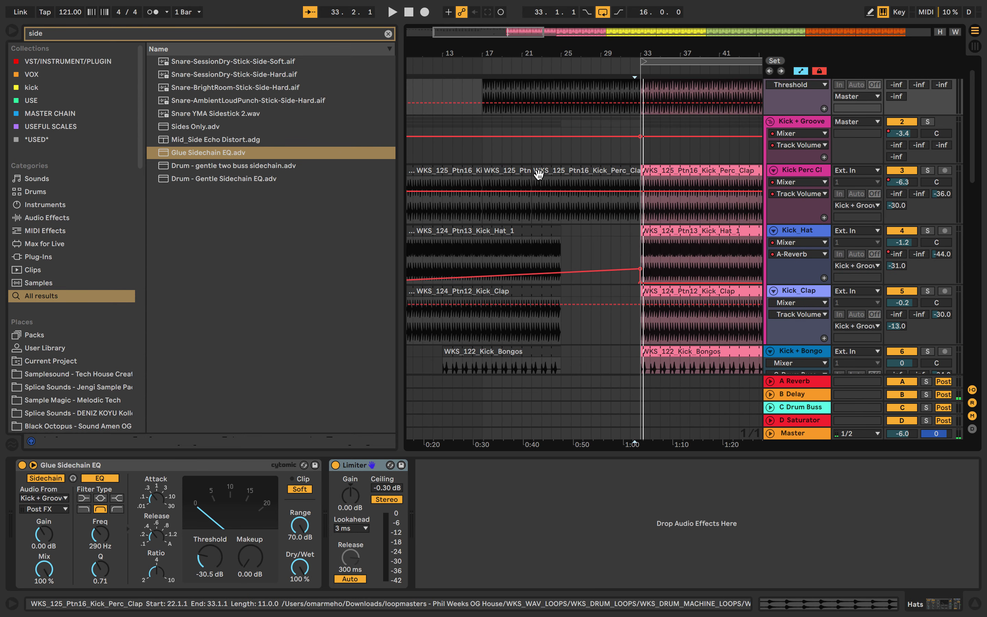
pyautogui.rightClick(818, 123)
pyautogui.click(780, 221)
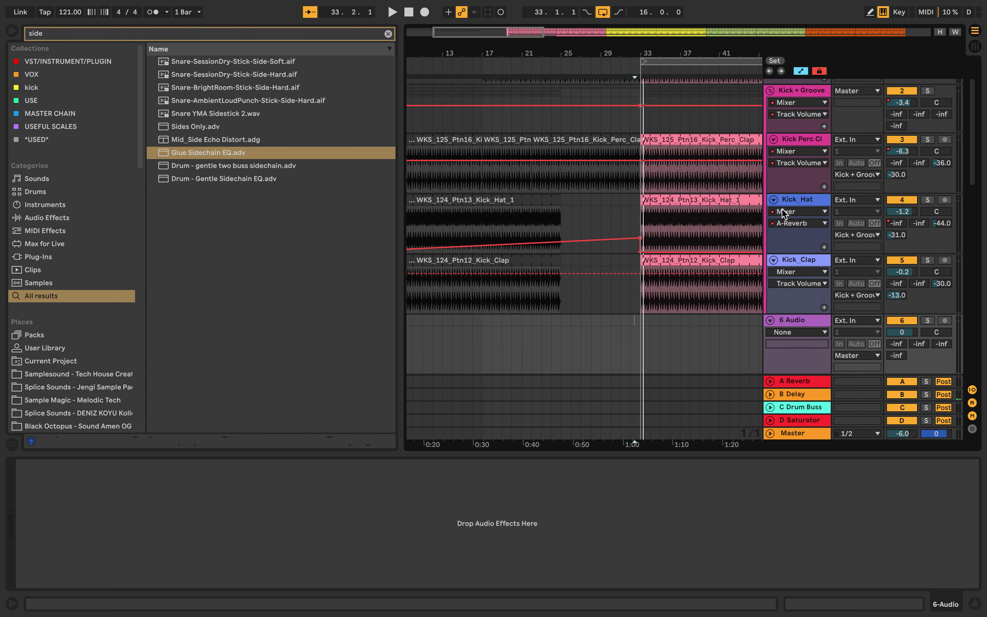
pyautogui.click(562, 323)
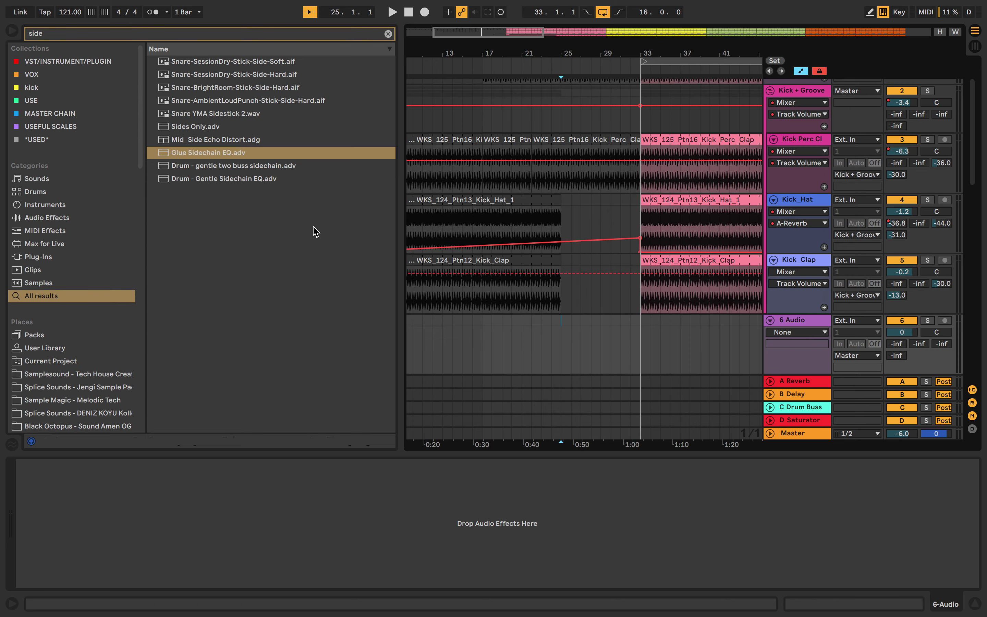
# Search the browser for "white t" and preview the two white noise one-shot samples
pyautogui.click(387, 33)
pyautogui.write('white t')
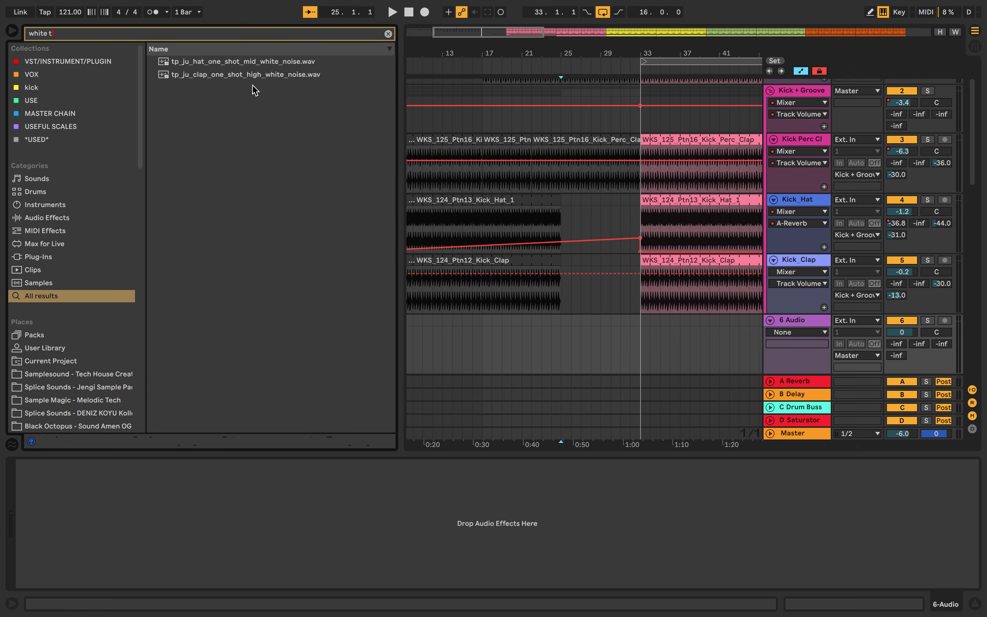
pyautogui.click(232, 76)
pyautogui.click(245, 63)
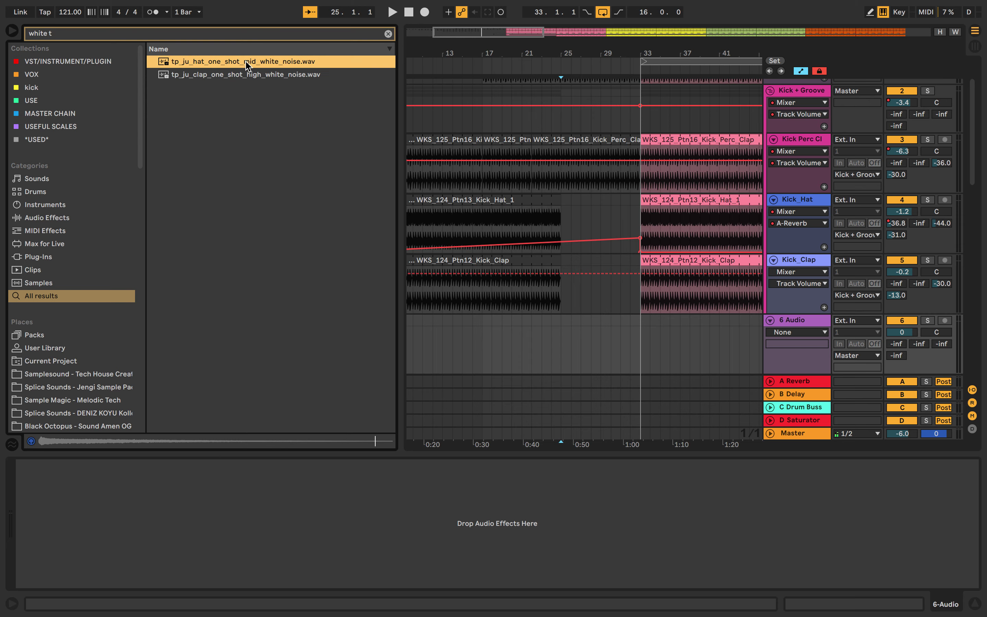
# Place tp_ju_hat_one_shot_mid_white_noise.wav on the new audio track and reverse it, with its swell ending at bar 25
pyautogui.moveTo(502, 274); pyautogui.dragTo(611, 321)
pyautogui.scroll(5, 552, 331)
pyautogui.scroll(5, 573, 322)
pyautogui.scroll(5, 591, 321)
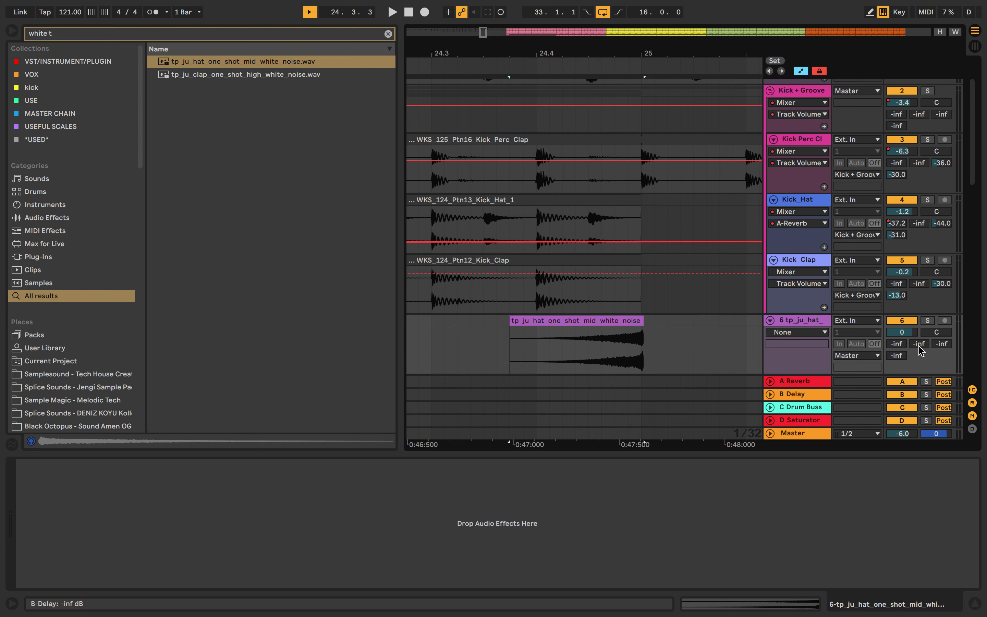
# Set the noise track's A-Reverb send to -27.0 dB, B-Delay send to -20.6 dB and volume to -9.5 dB during playback
pyautogui.click(463, 66)
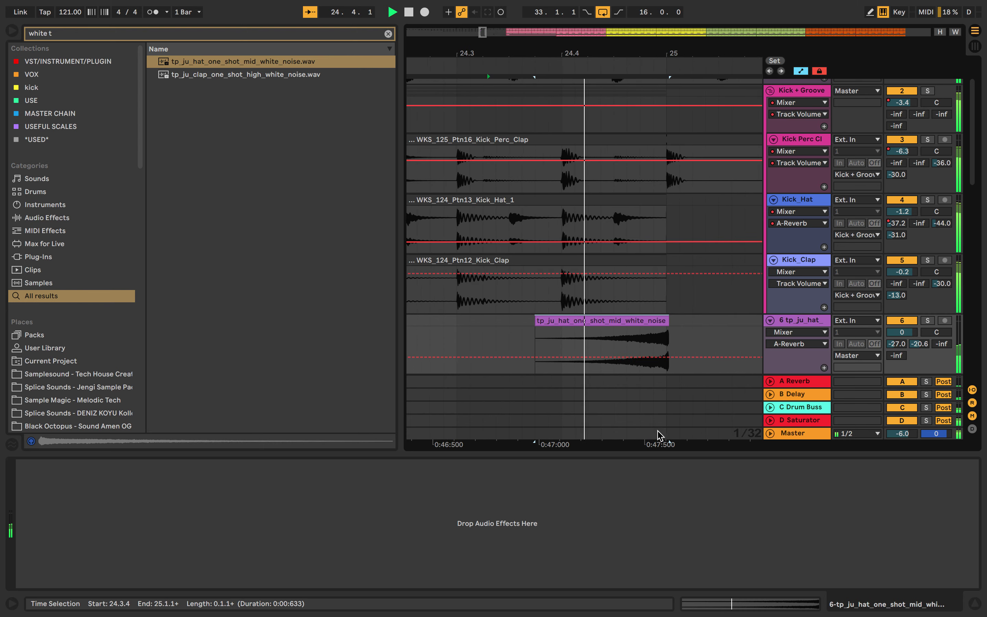
pyautogui.scroll(-5, 659, 434)
pyautogui.moveTo(897, 333); pyautogui.dragTo(897, 350)
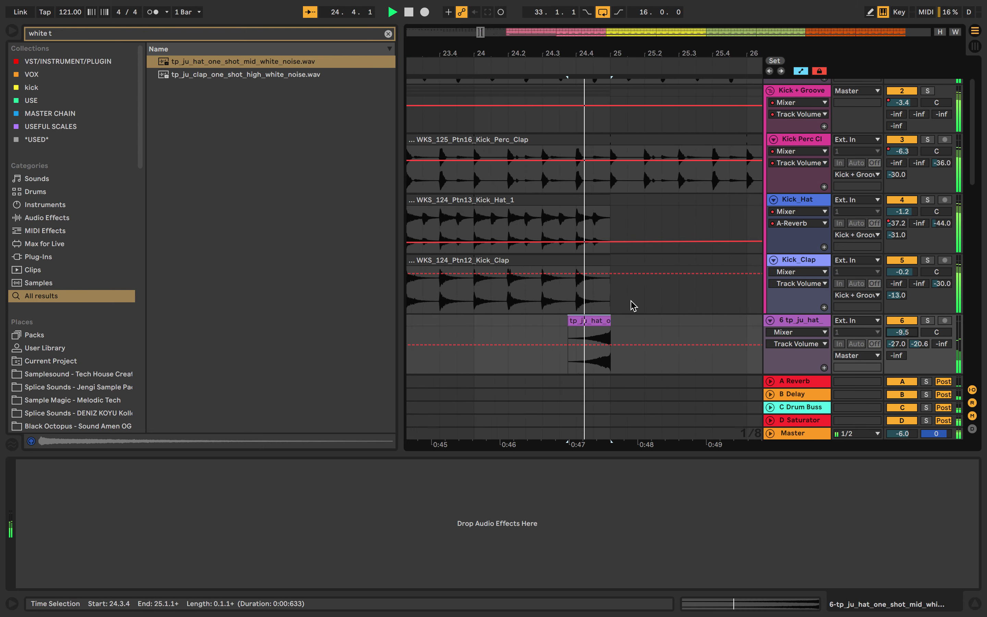
# Preview the other white noise samples and place tp_ju_clap_one_shot_high_white_noise.wav at bar 25, directly after the reversed clip
pyautogui.scroll(-5, 632, 305)
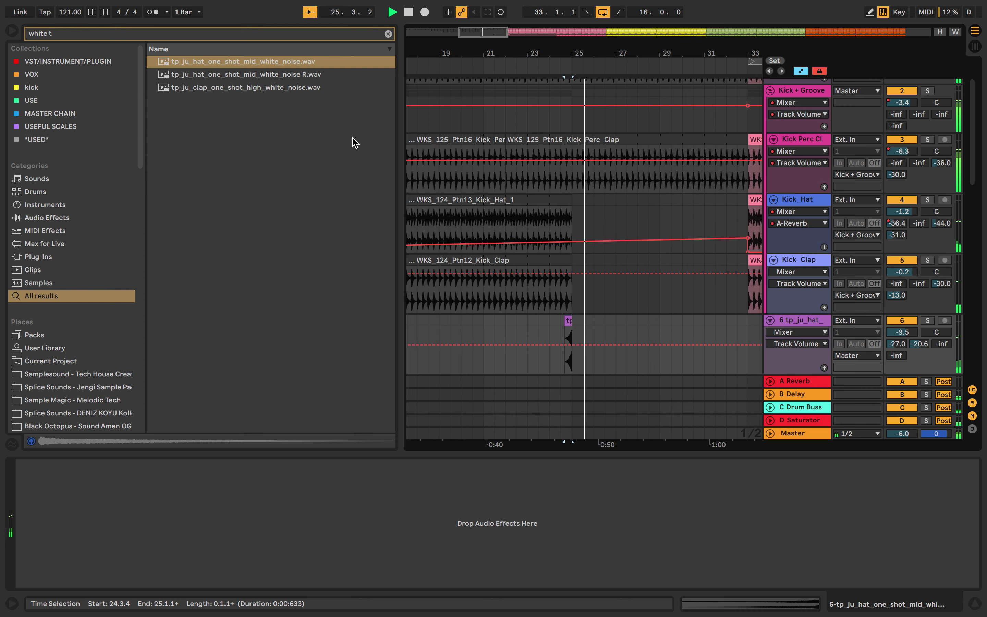
pyautogui.click(309, 75)
pyautogui.click(303, 88)
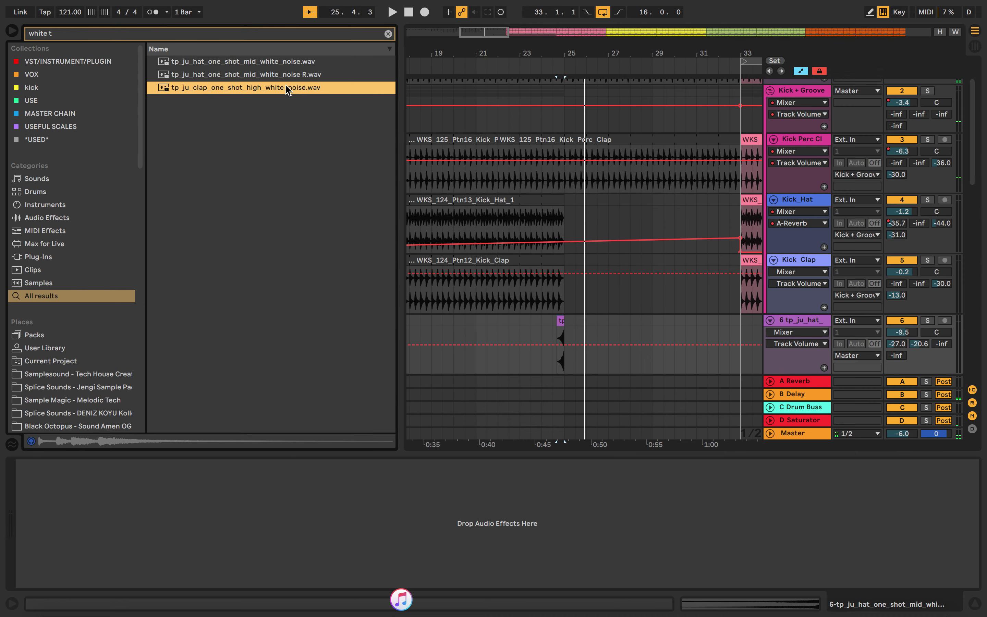
pyautogui.scroll(8, 561, 328)
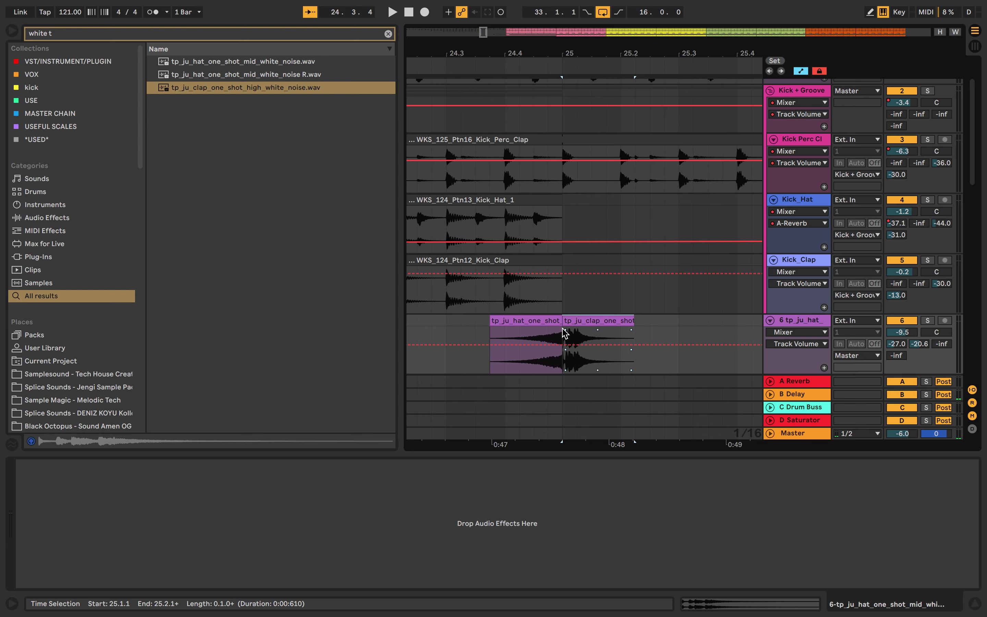
# Automate the noise track's B-Delay send to jump to about -2.4 dB over the high white noise clip at bar 25, and resume playback
pyautogui.click(463, 66)
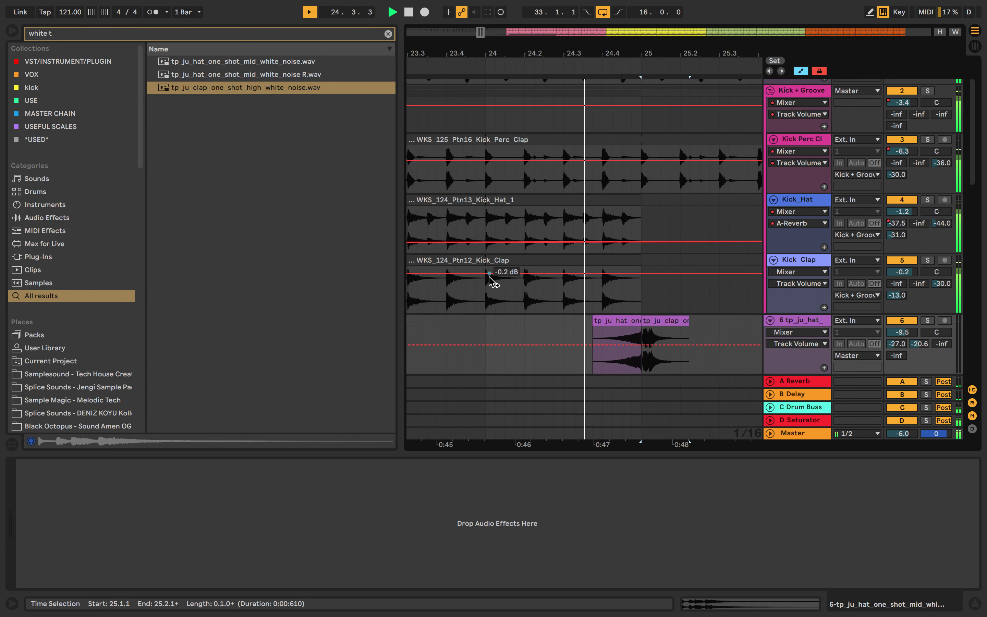
pyautogui.scroll(-5, 491, 279)
pyautogui.scroll(-3, 494, 281)
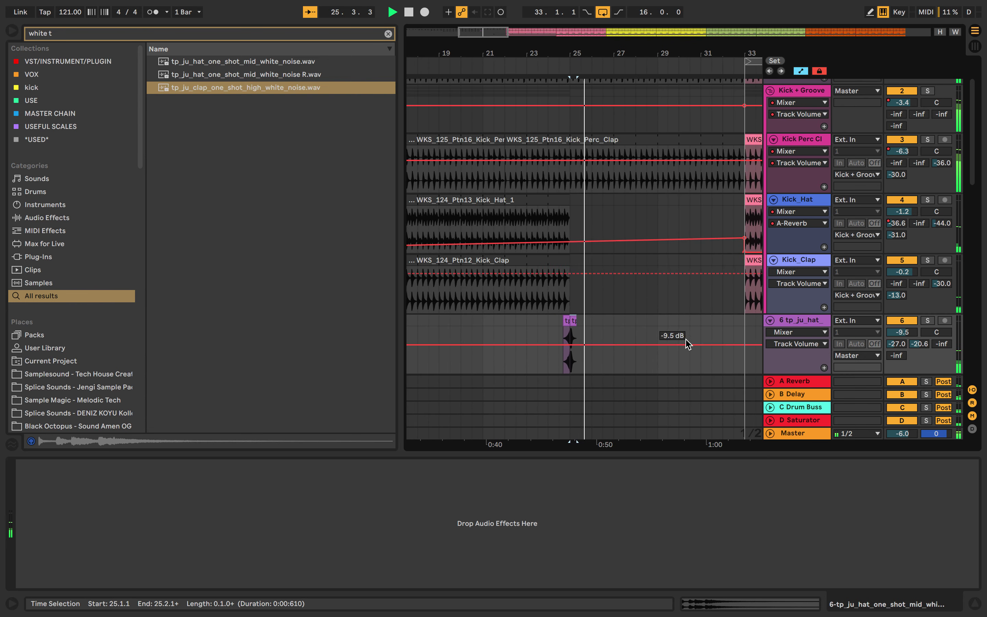
pyautogui.rightClick(925, 342)
pyautogui.click(892, 381)
pyautogui.click(892, 379)
pyautogui.scroll(5, 619, 326)
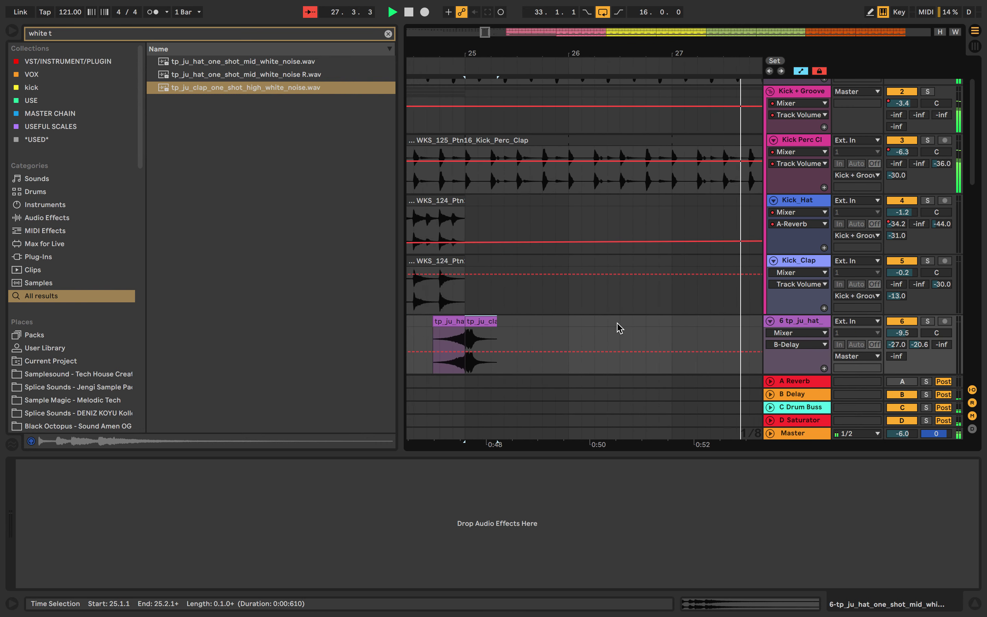
pyautogui.press('space')
pyautogui.press('b')
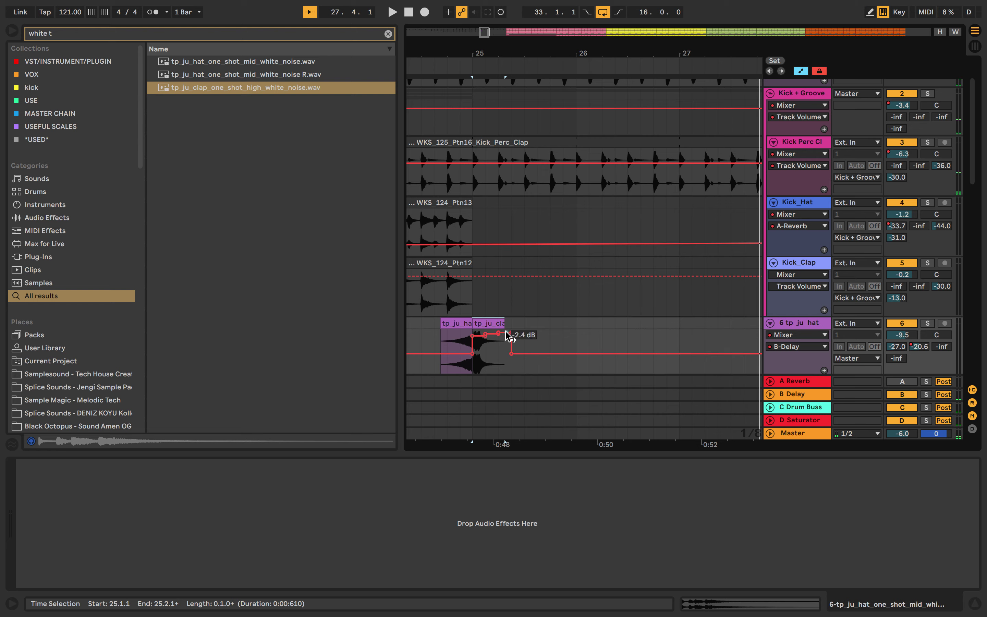
pyautogui.scroll(-5, 526, 304)
pyautogui.press('space')
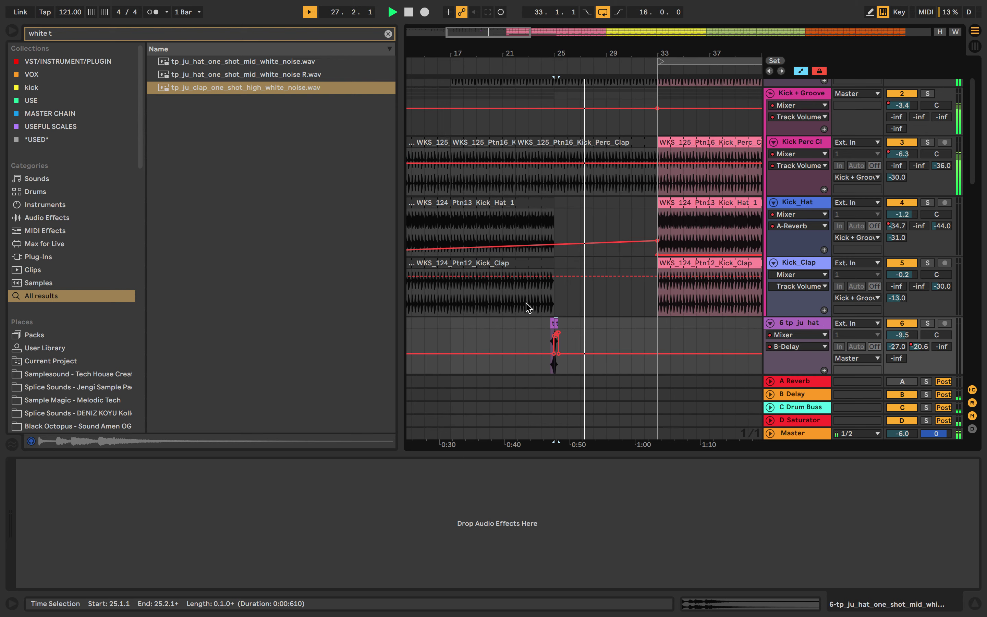
# Automate the Vocal pre drop track's A-Reverb send to rise across its clip from bar 29 and return to -inf dB at bar 33
pyautogui.scroll(-10, 588, 236)
pyautogui.scroll(-4, 588, 236)
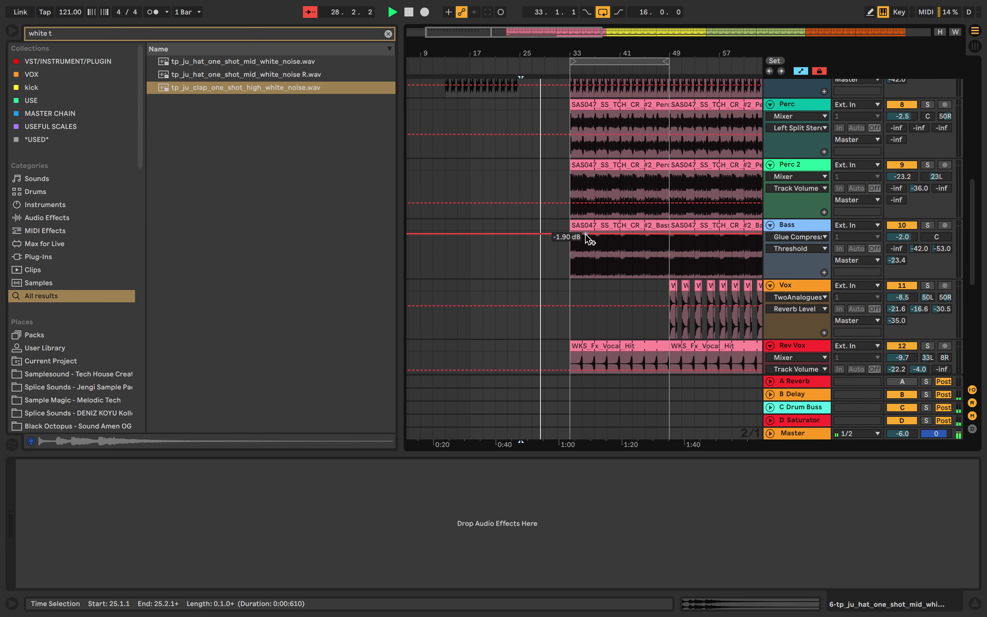
pyautogui.scroll(9, 588, 238)
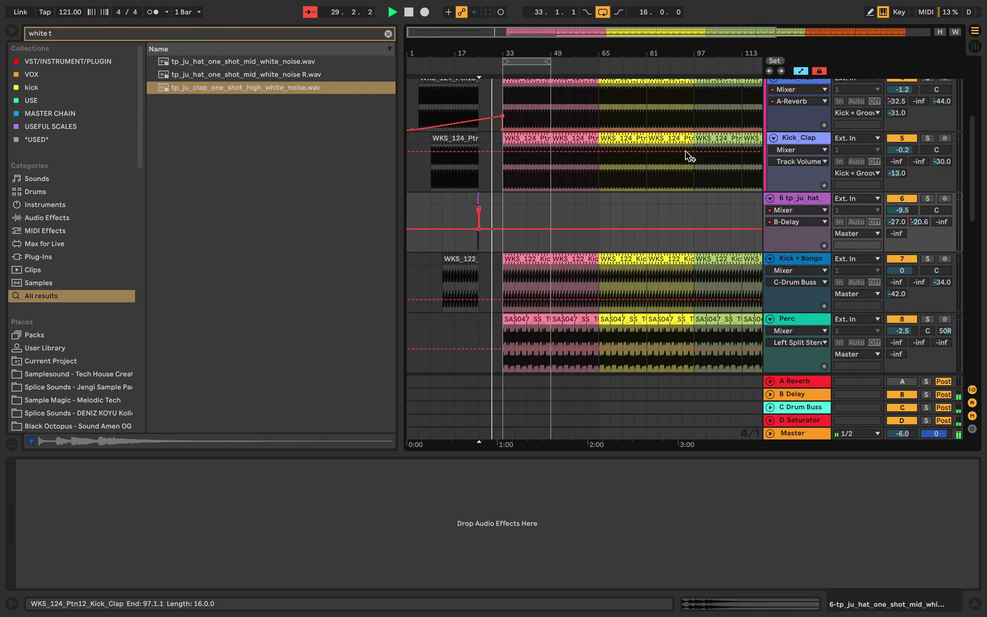
pyautogui.scroll(-10, 516, 252)
pyautogui.scroll(-5, 516, 252)
pyautogui.rightClick(908, 163)
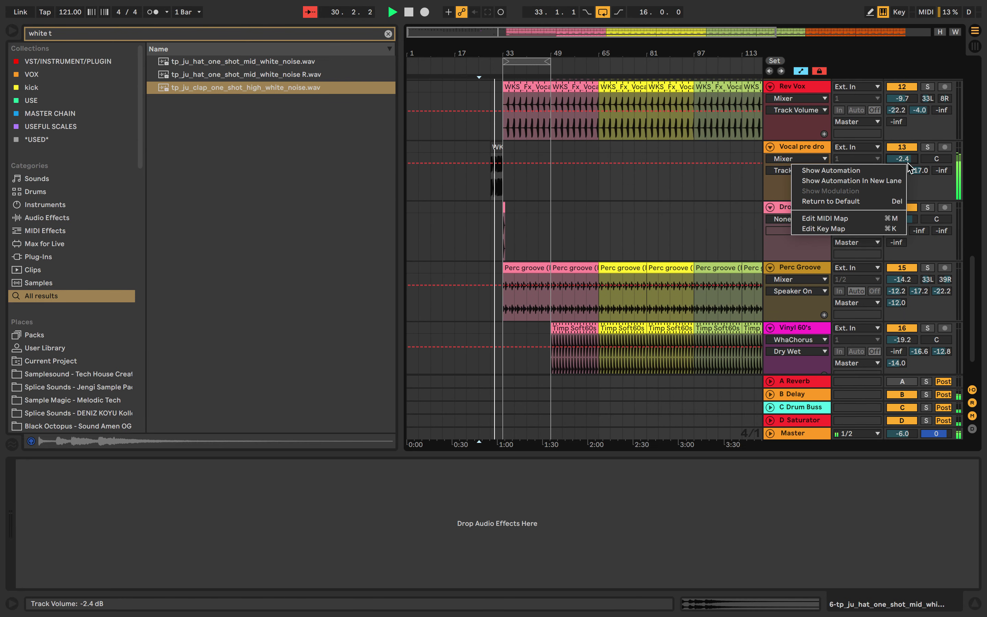
pyautogui.click(909, 163)
pyautogui.rightClick(896, 171)
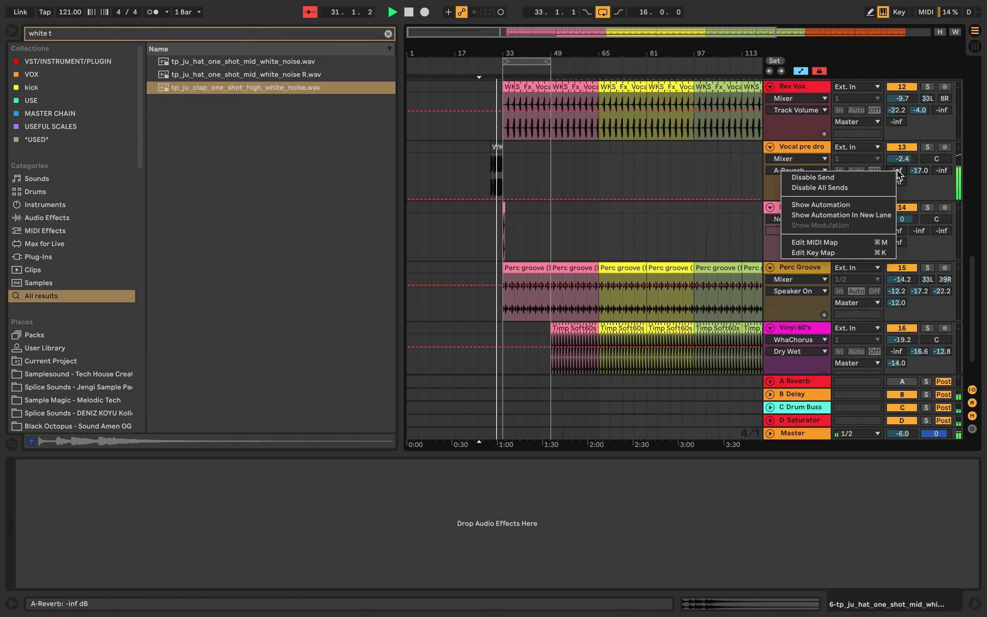
pyautogui.click(871, 206)
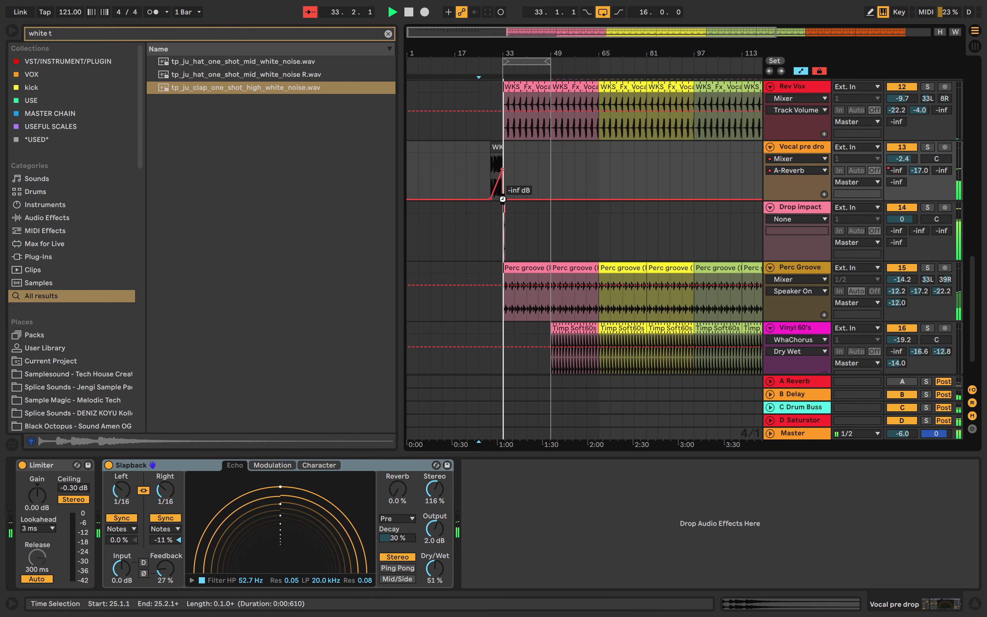
# Audition the Perc Groove and Perc 2 tracks in solo and trim the first Perc 2 clip to start at bar 41
pyautogui.scroll(-3, 504, 202)
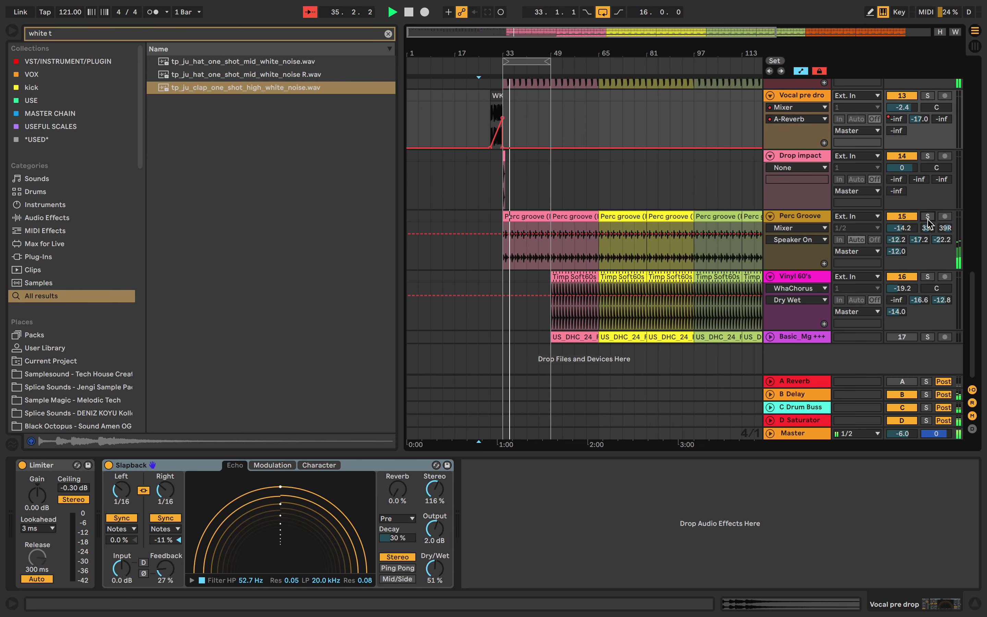
pyautogui.click(928, 223)
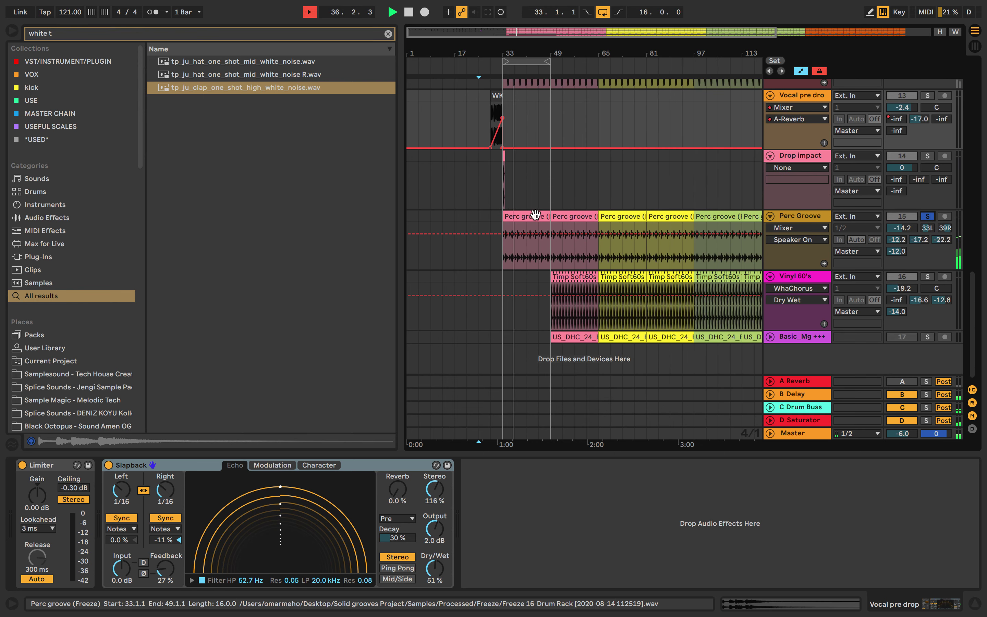
pyautogui.scroll(8, 711, 238)
pyautogui.scroll(10, 891, 177)
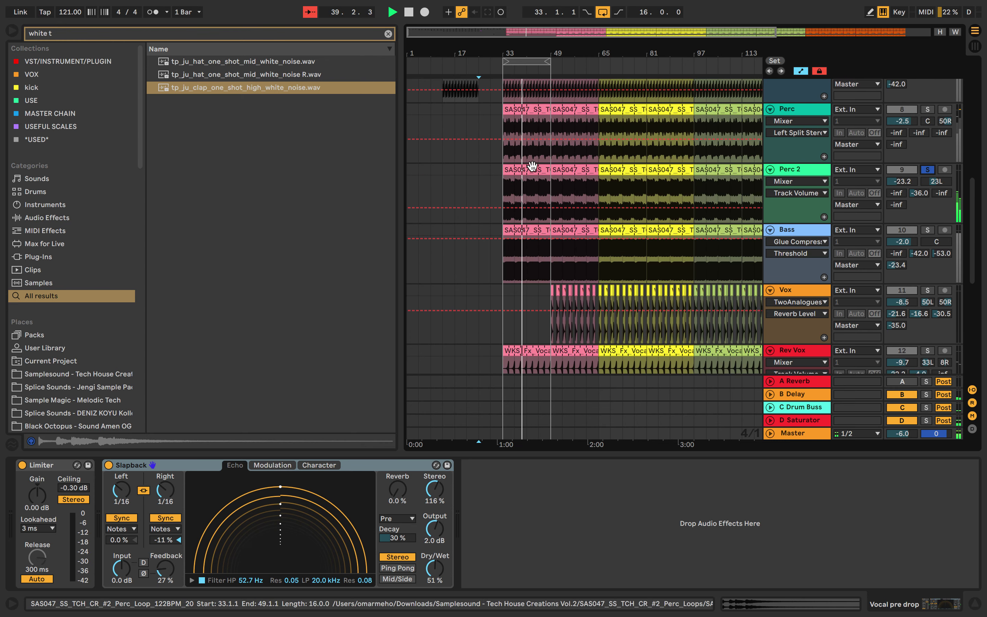
pyautogui.click(508, 169)
pyautogui.moveTo(509, 169); pyautogui.dragTo(528, 169)
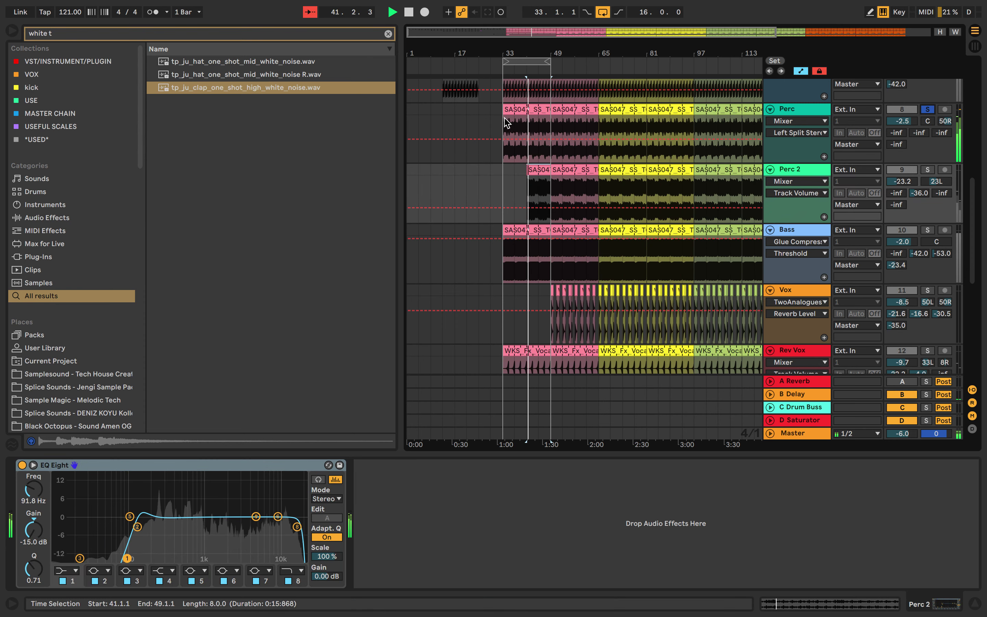
# Audition the Perc track in solo and remove its first clip so the part starts at bar 49
pyautogui.moveTo(505, 109); pyautogui.dragTo(515, 109)
pyautogui.scroll(4, 519, 112)
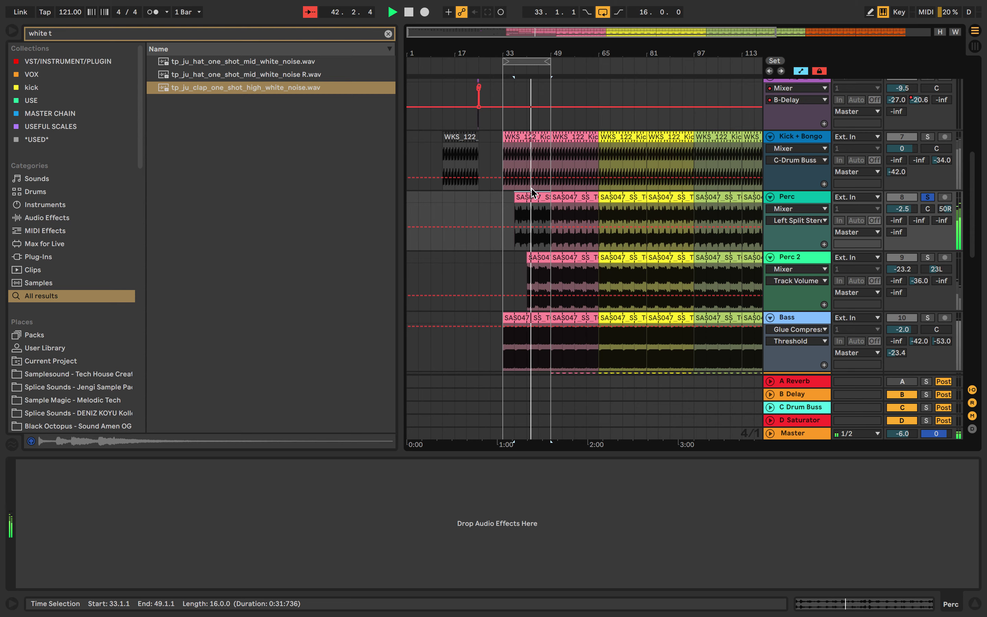
pyautogui.press('Delete')
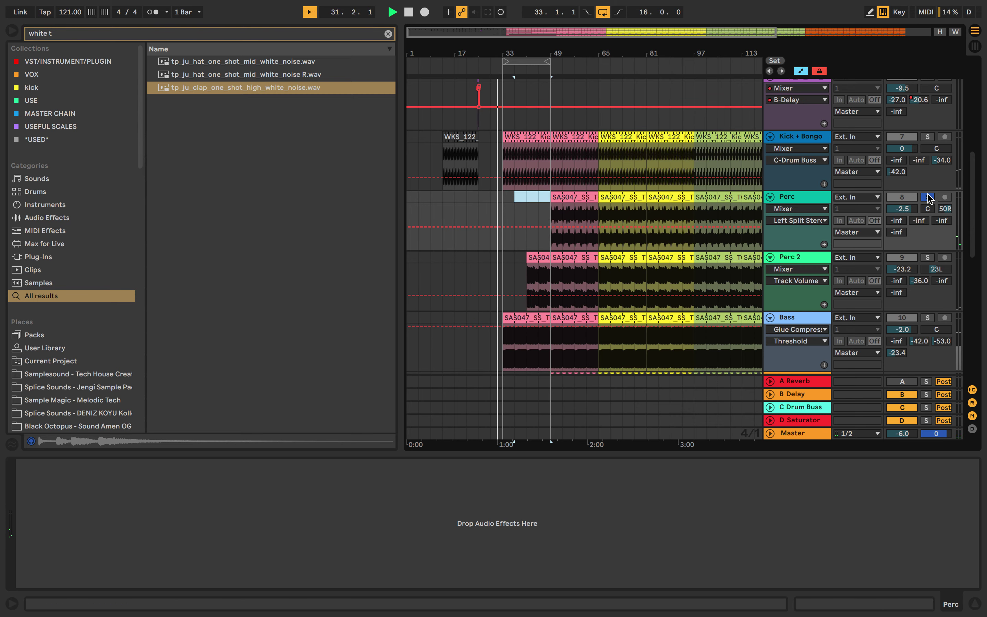
pyautogui.scroll(5, 477, 175)
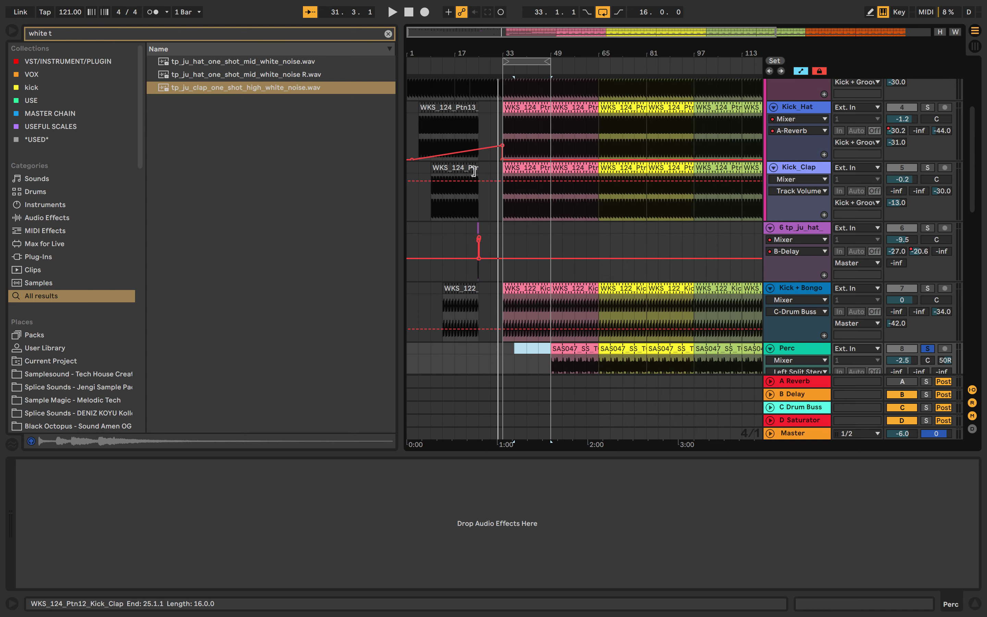
# Play back the transition into the drop at bar 33 with the Perc solo off, dismissing the stray Music app
pyautogui.click(488, 64)
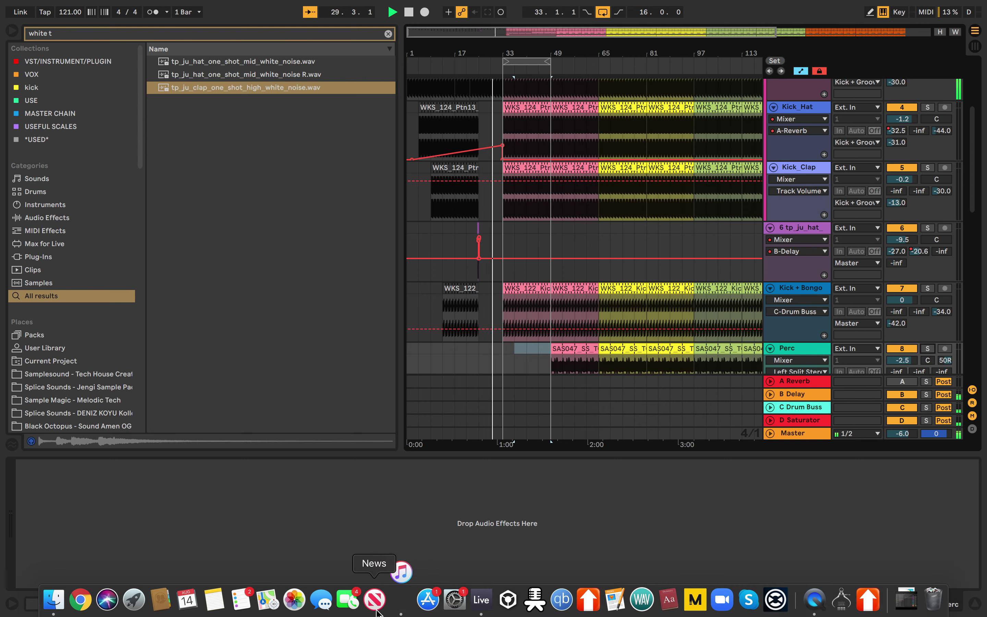
pyautogui.rightClick(401, 599)
pyautogui.click(434, 549)
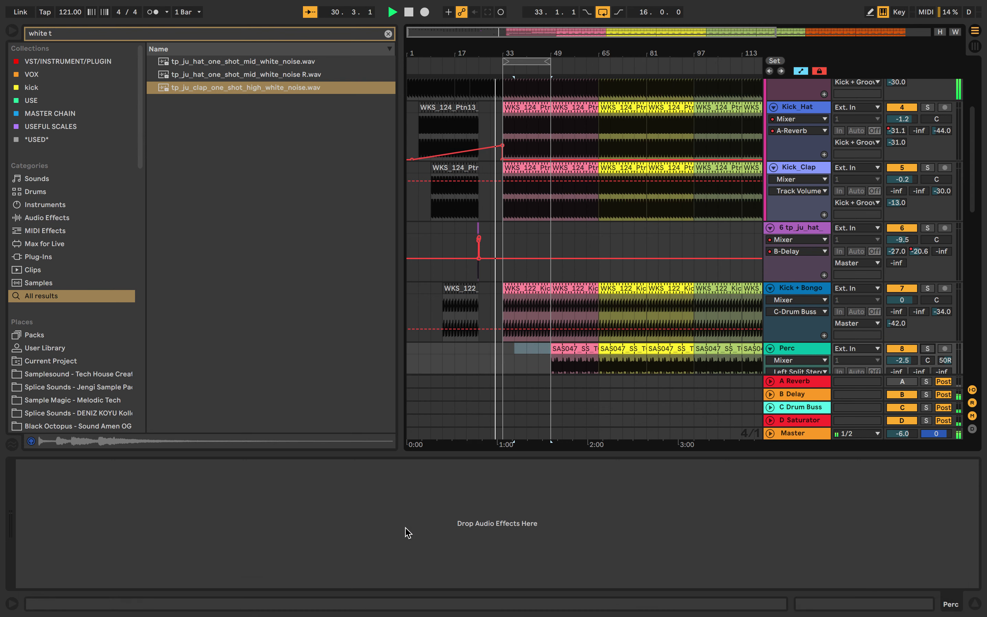
pyautogui.click(491, 346)
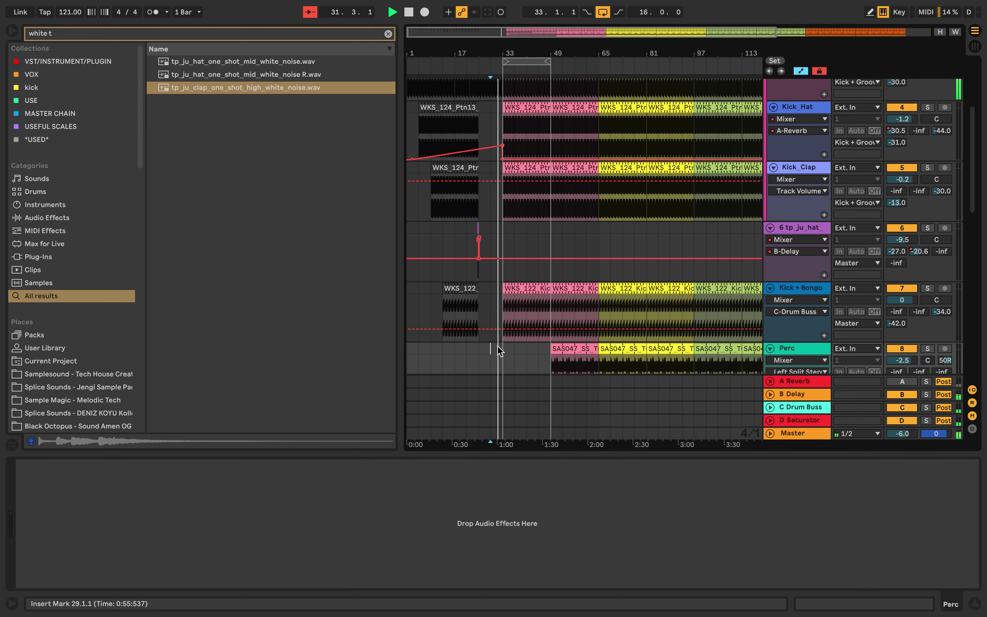
pyautogui.scroll(2, 499, 347)
pyautogui.scroll(-6, 498, 346)
pyautogui.scroll(3, 498, 346)
pyautogui.scroll(-1, 498, 347)
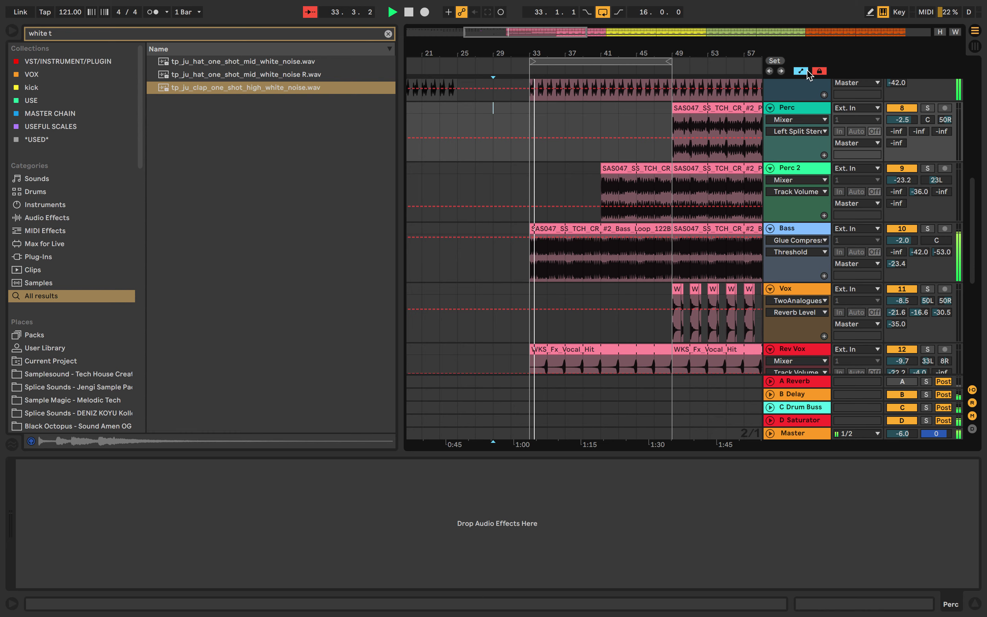
# Automate the Perc Groove track's volume to ramp up from bar 33 to -14.2 dB at bar 65
pyautogui.scroll(-8, 685, 191)
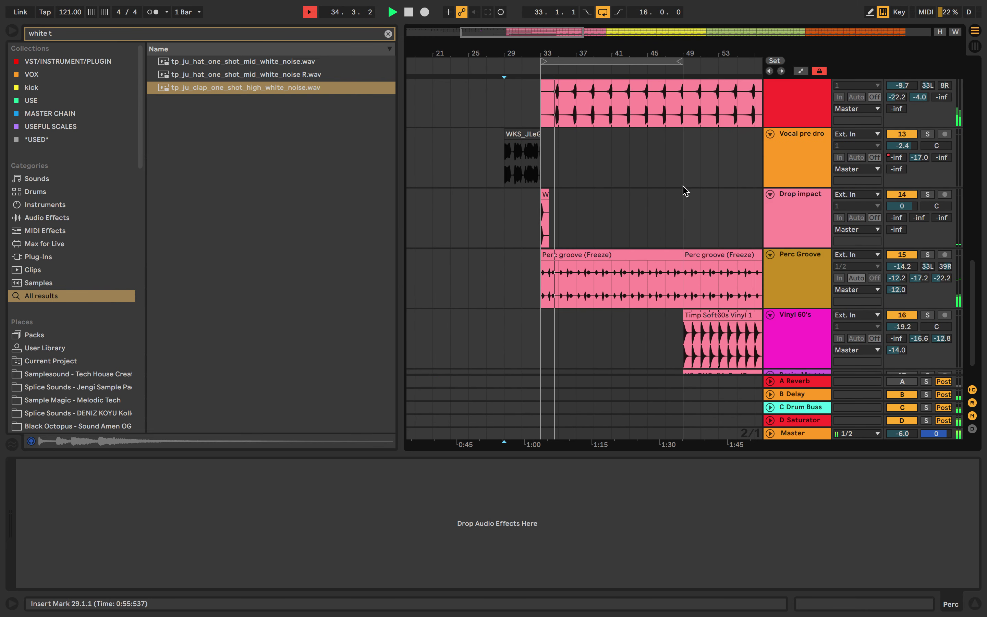
pyautogui.scroll(-4, 615, 231)
pyautogui.rightClick(914, 233)
pyautogui.click(930, 237)
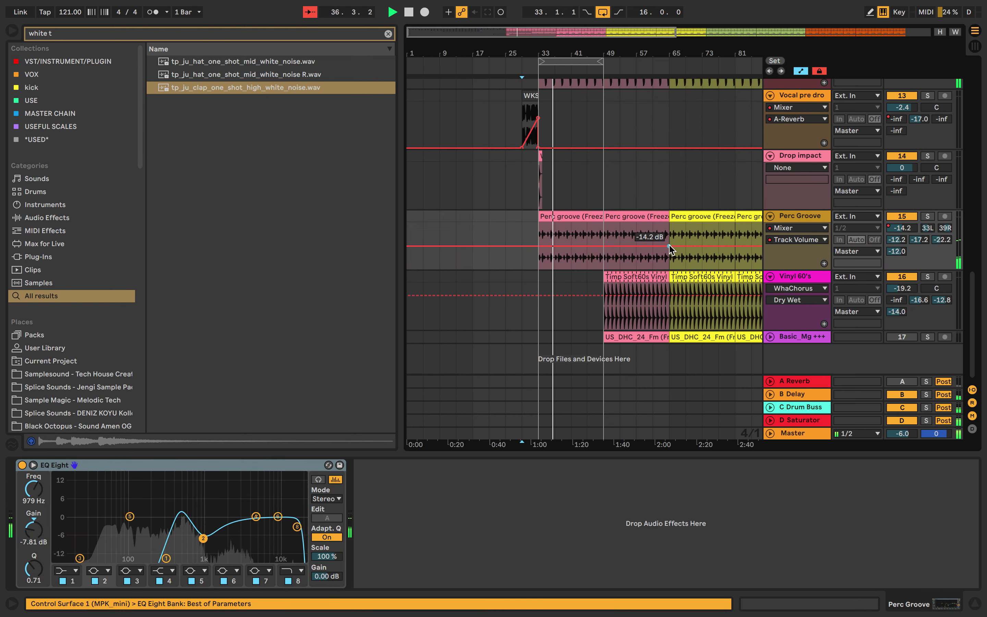
# Copy the Drop impact clip from bar 33 and paste it on the same track at bar 41
pyautogui.scroll(10, 539, 249)
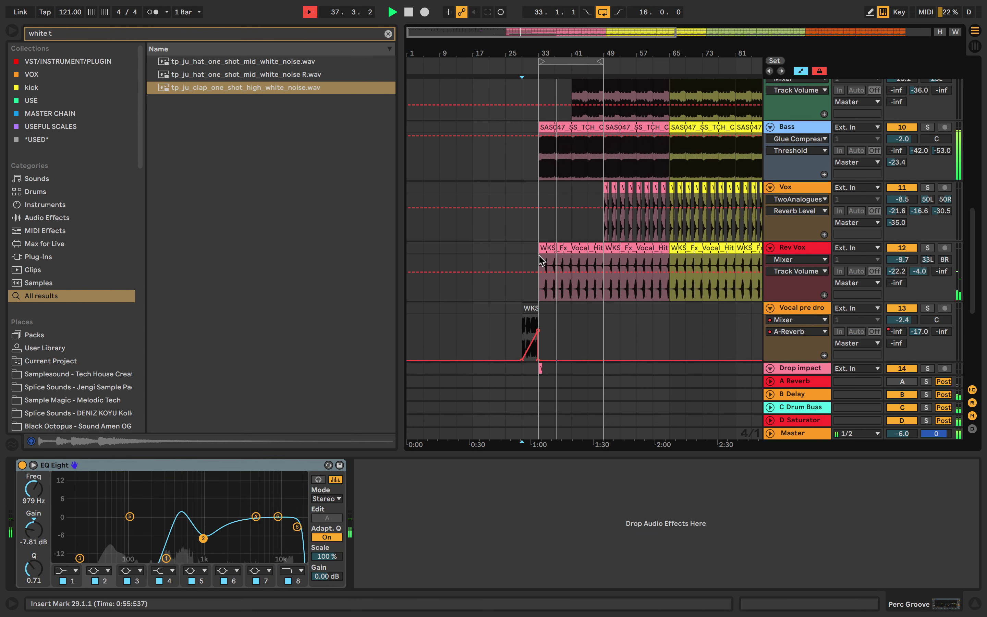
pyautogui.scroll(-7, 539, 260)
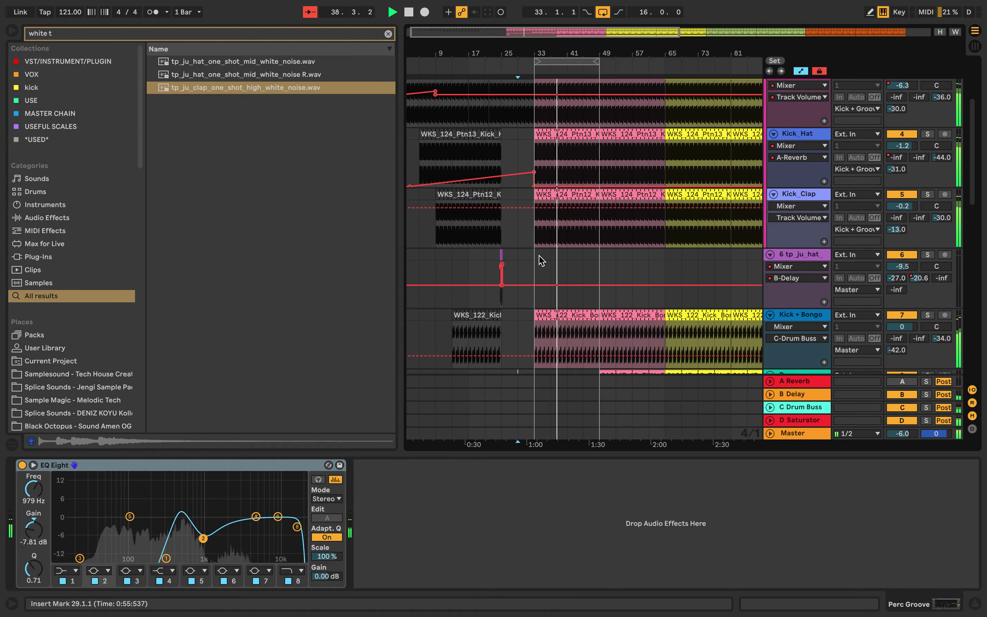
pyautogui.click(532, 264)
pyautogui.press('super+c')
pyautogui.click(561, 270)
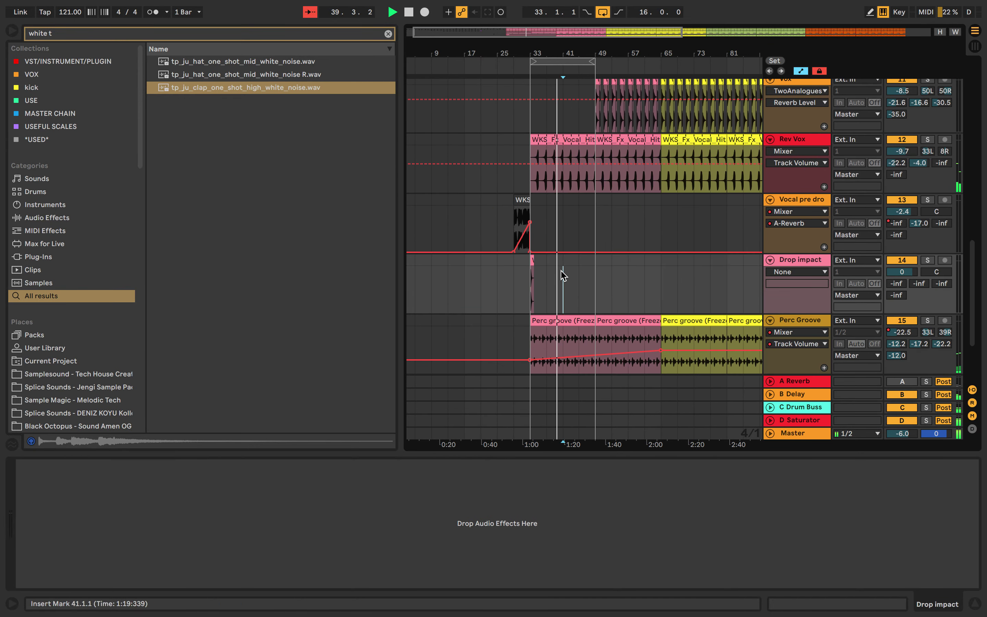
pyautogui.press('super+v')
# Save the project
pyautogui.scroll(6, 562, 270)
pyautogui.scroll(6, 564, 209)
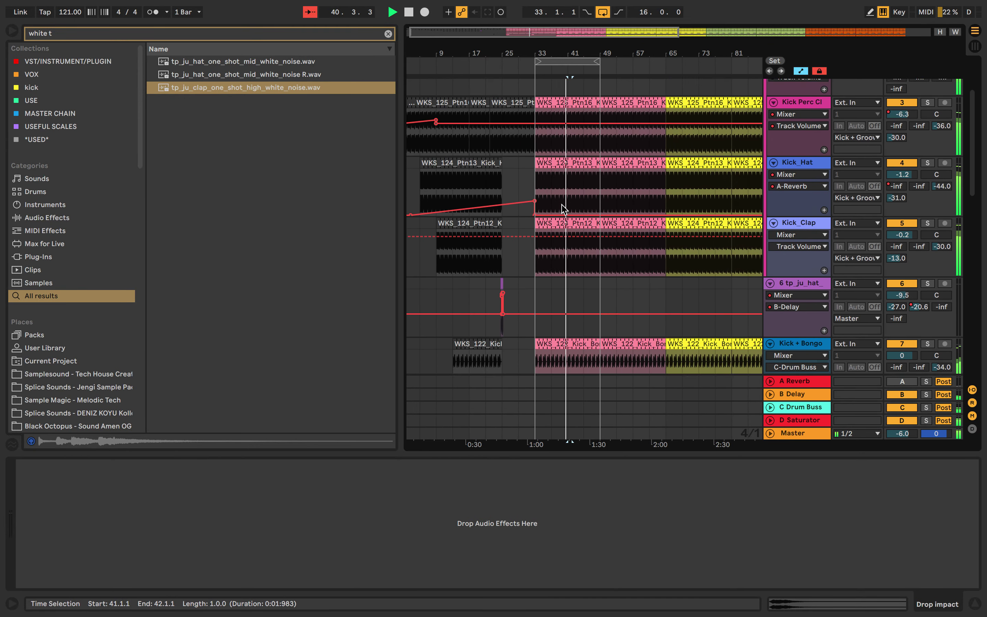
pyautogui.scroll(8, 570, 236)
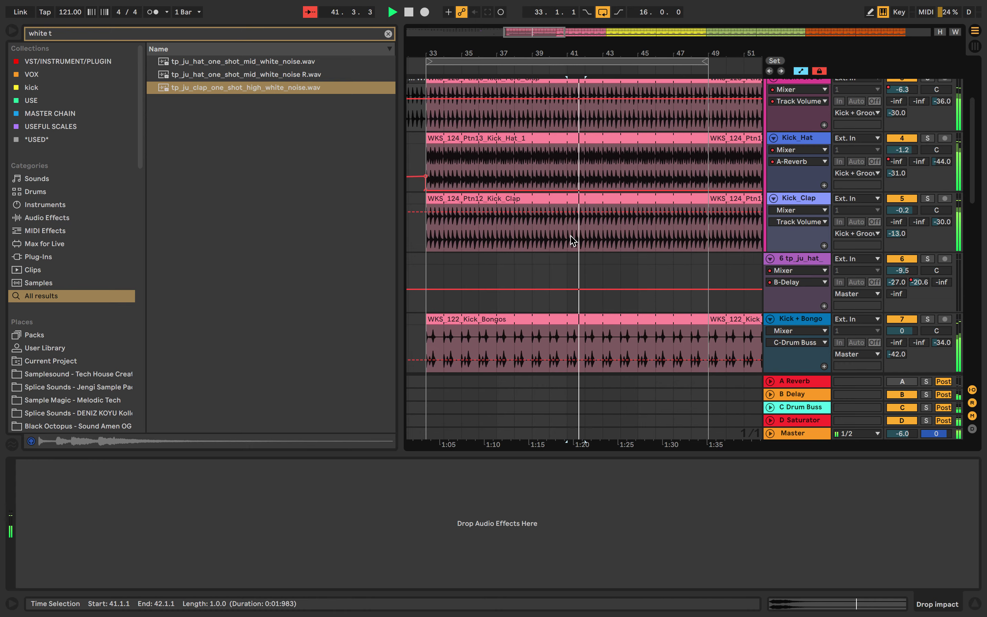
pyautogui.scroll(3, 613, 195)
pyautogui.scroll(2, 613, 195)
pyautogui.hscroll(-5, 516, 208)
pyautogui.press('super+s')
# Audition the Hats track in solo and set its A-Reverb send to -40.0 dB
pyautogui.scroll(-4, 515, 211)
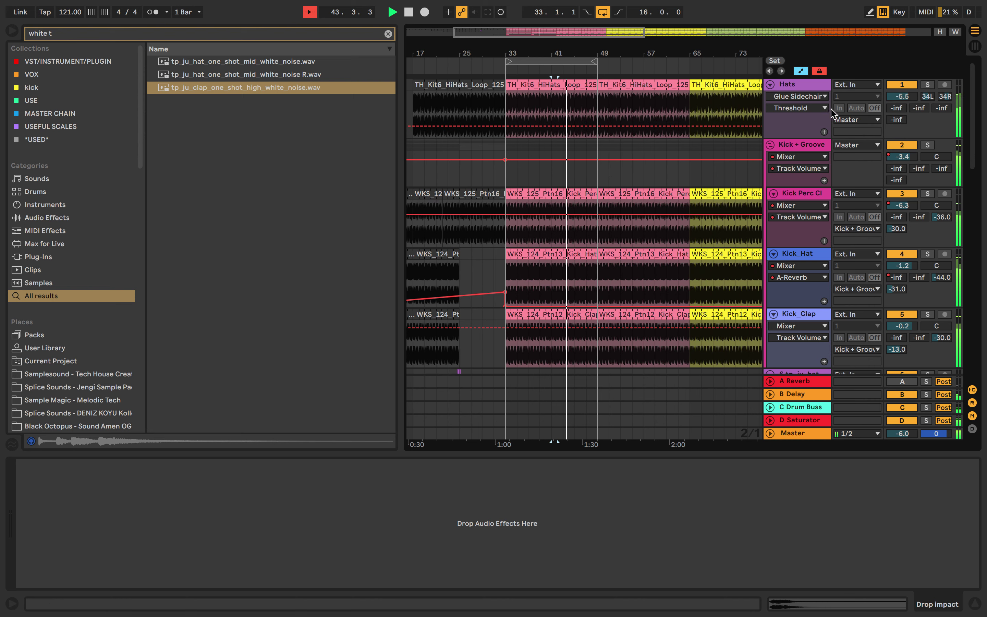
pyautogui.click(927, 85)
pyautogui.click(928, 96)
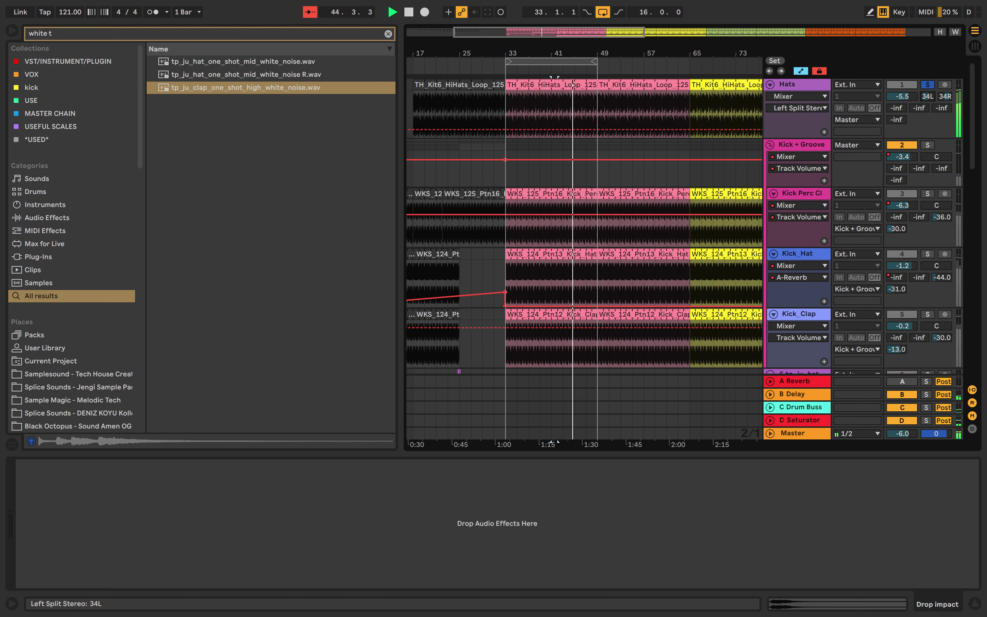
pyautogui.click(929, 86)
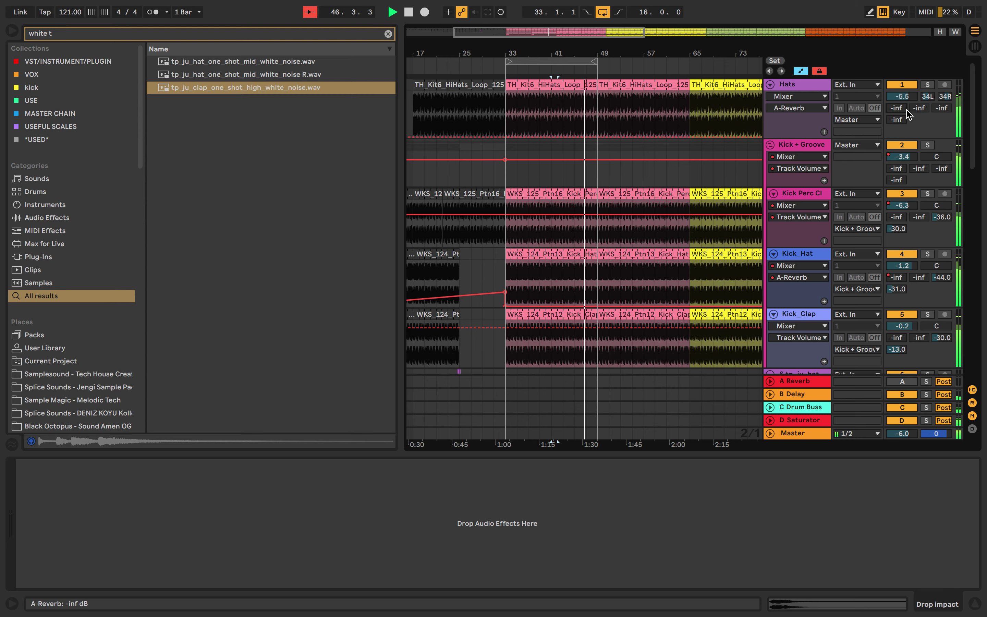
pyautogui.moveTo(906, 109); pyautogui.dragTo(907, 112)
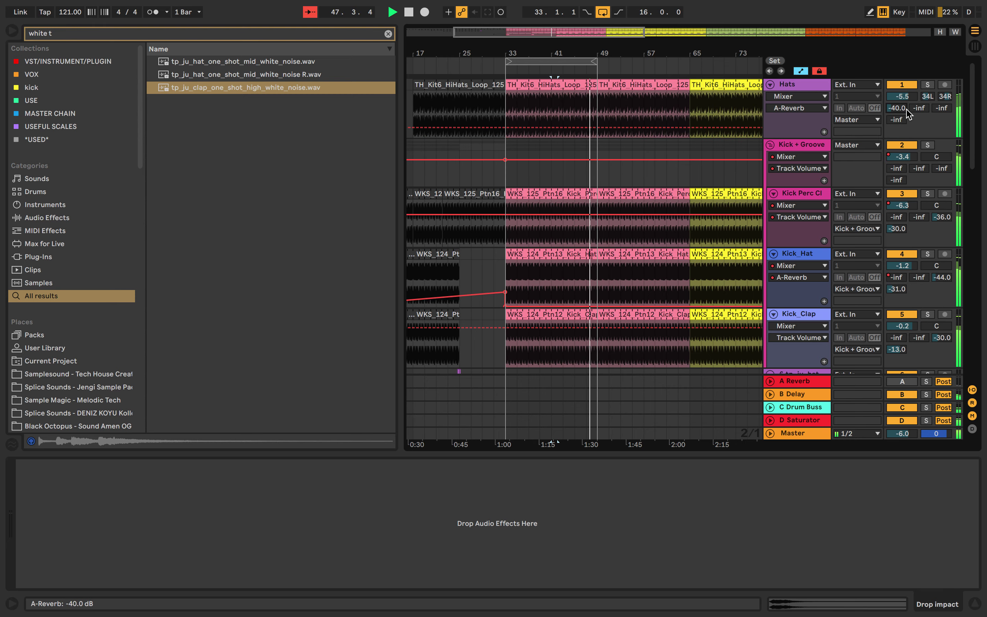
# Raise the Bass track's A-Reverb send to -24.8 dB during playback
pyautogui.scroll(-10, 910, 196)
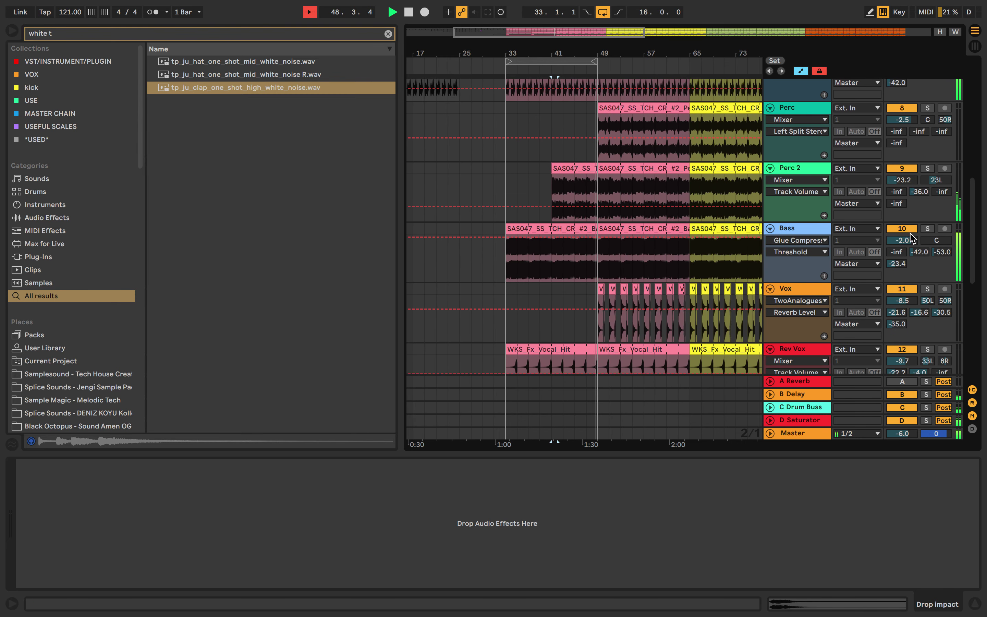
pyautogui.moveTo(897, 252); pyautogui.dragTo(897, 249)
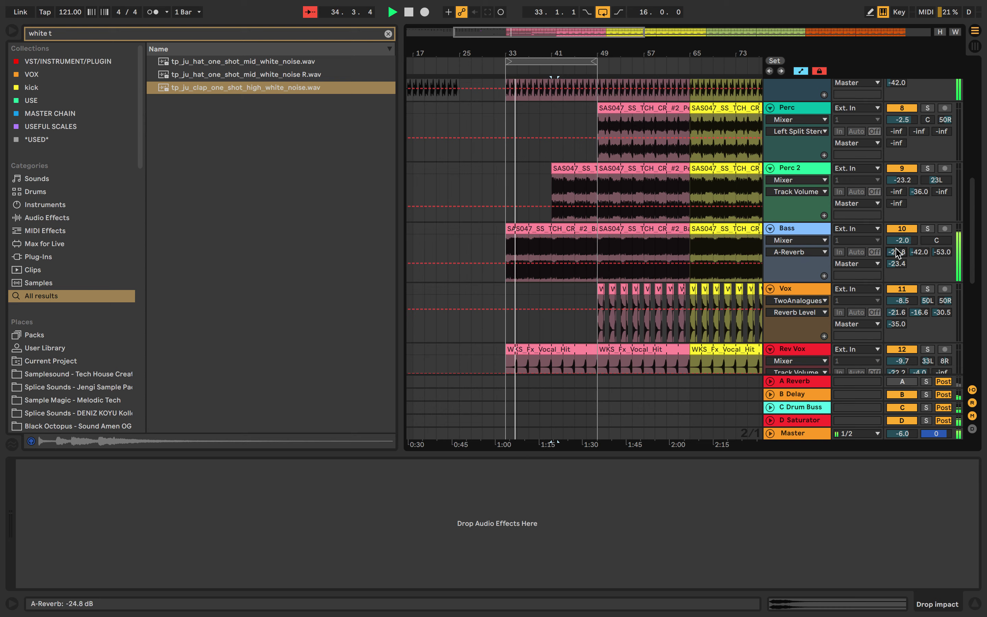
pyautogui.click(460, 227)
pyautogui.scroll(-5, 506, 241)
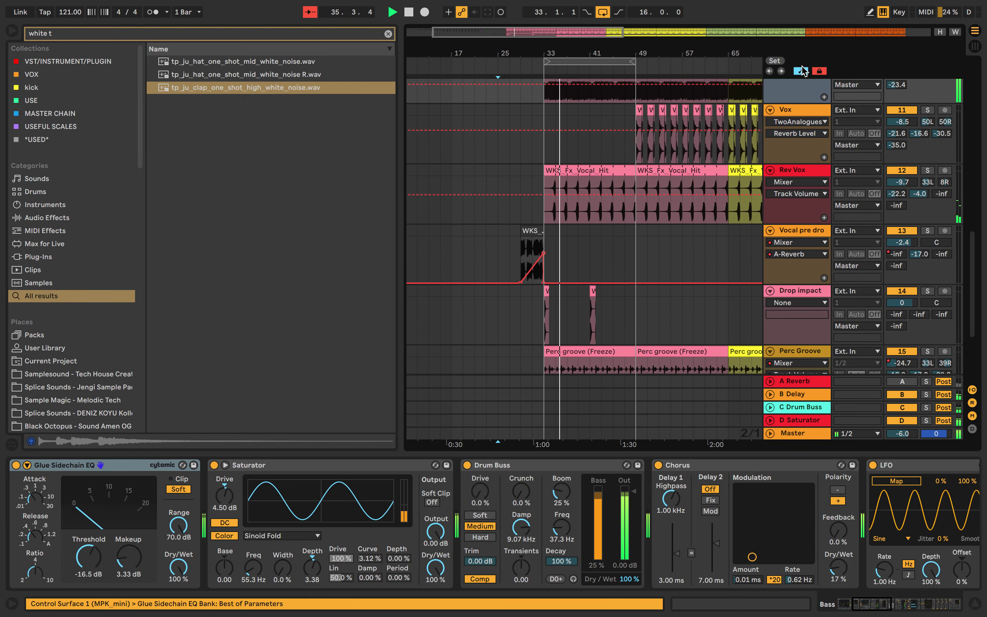
# Hide the automation lanes and set the Bass track volume to -3.0 dB during playback
pyautogui.click(800, 70)
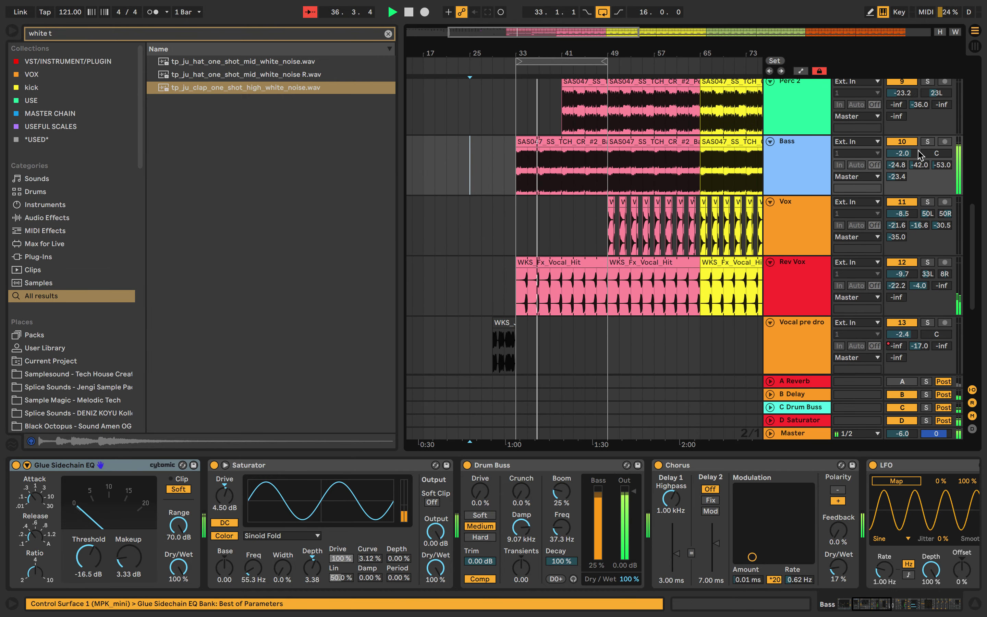
pyautogui.moveTo(902, 154); pyautogui.dragTo(902, 161)
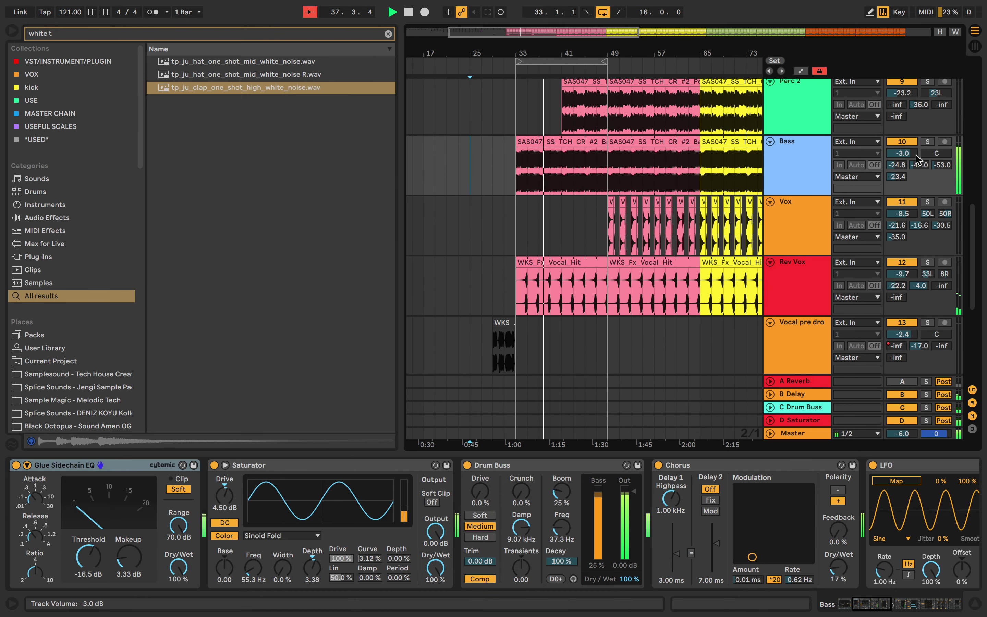
pyautogui.press('space')
# Play the section from bar 29 into the drop at bar 33 to check the bass level
pyautogui.click(517, 61)
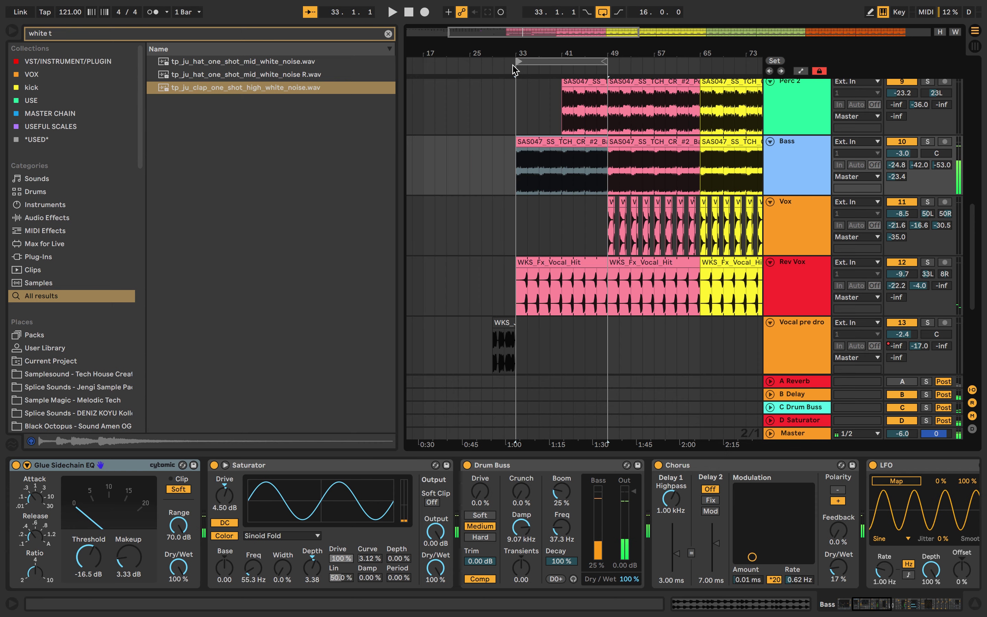
pyautogui.click(507, 67)
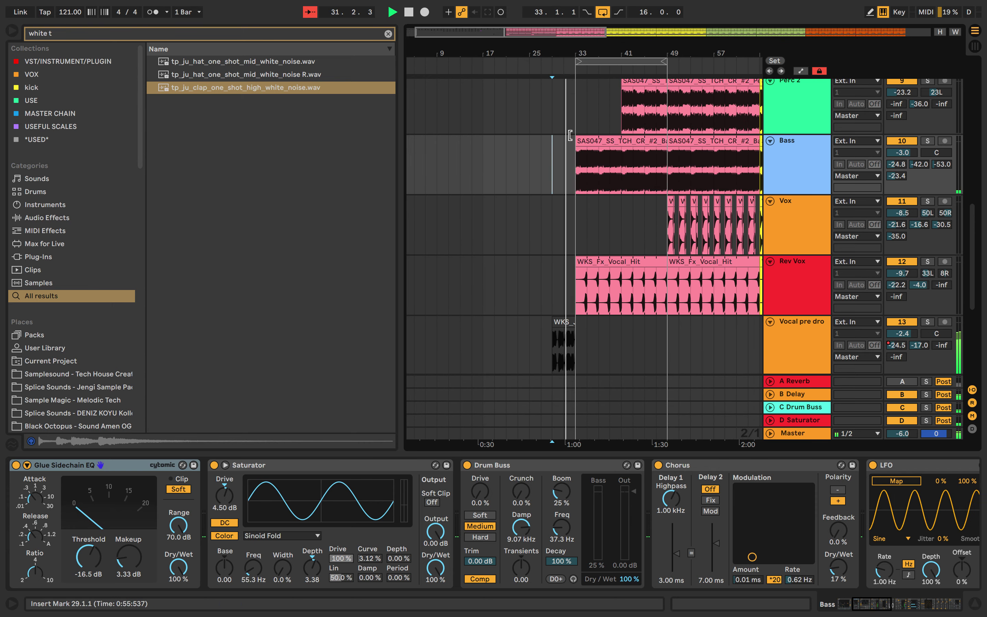
pyautogui.click(565, 126)
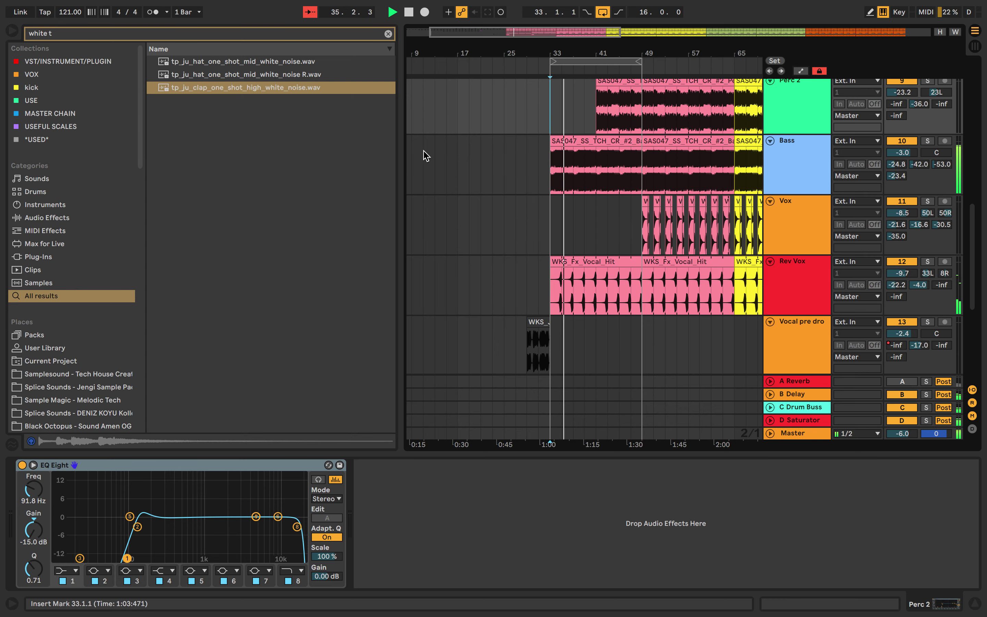
pyautogui.press('space')
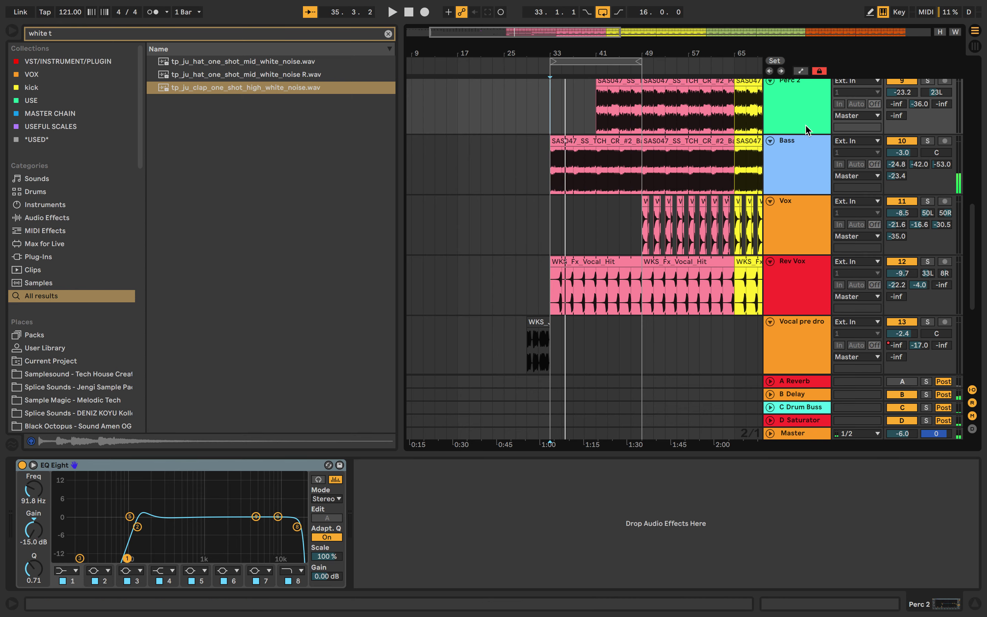
# Select the Bass clip at bar 33 and collapse the clip detail view to enlarge the arrangement
pyautogui.click(808, 149)
pyautogui.doubleClick(596, 139)
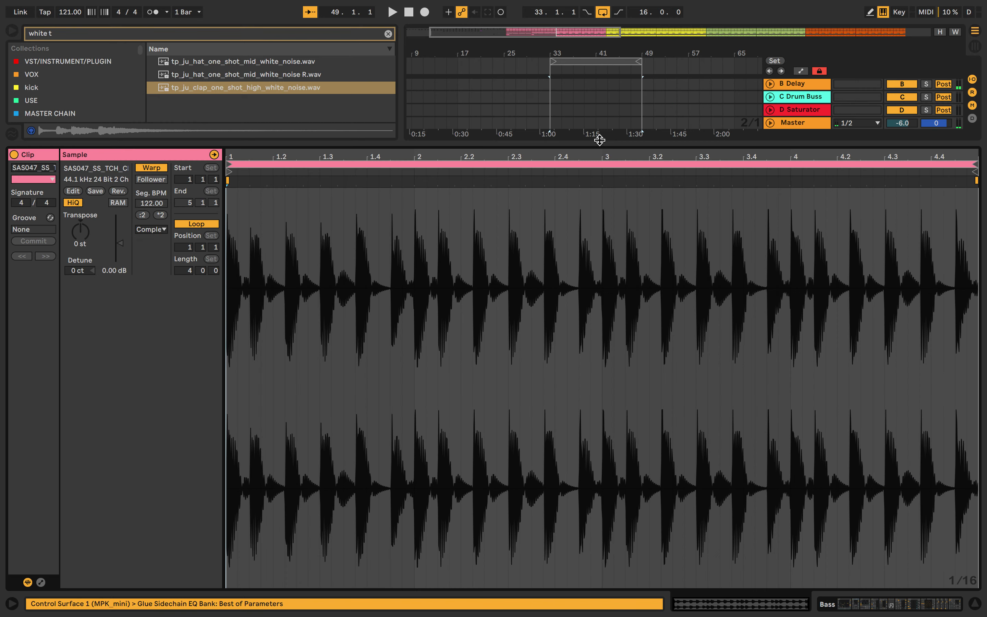
pyautogui.click(631, 143)
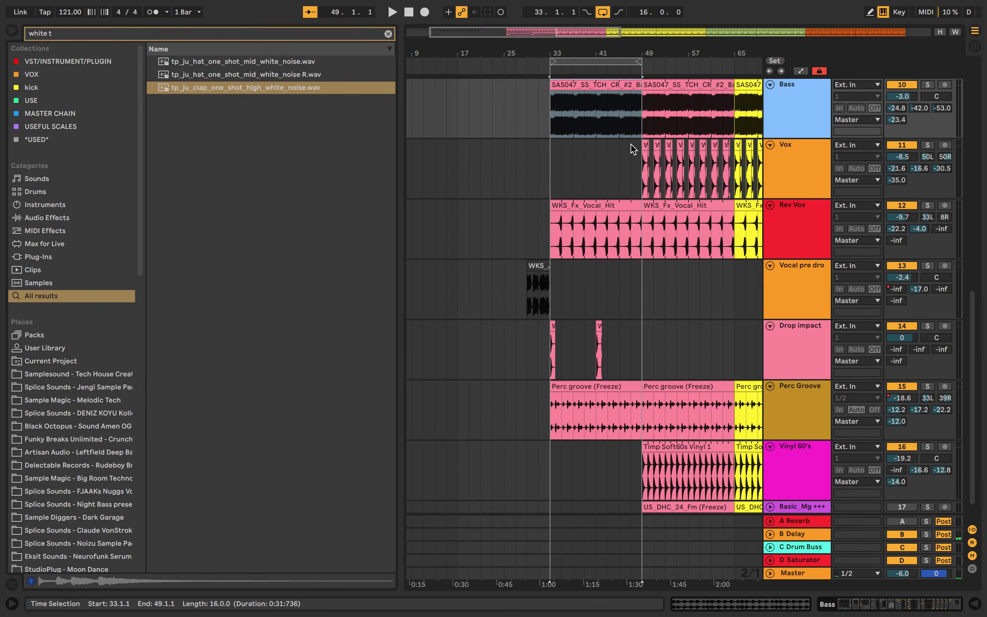
# Play from just before the drop at bar 33 and set the Drop impact track volume to -1.4 dB
pyautogui.click(543, 68)
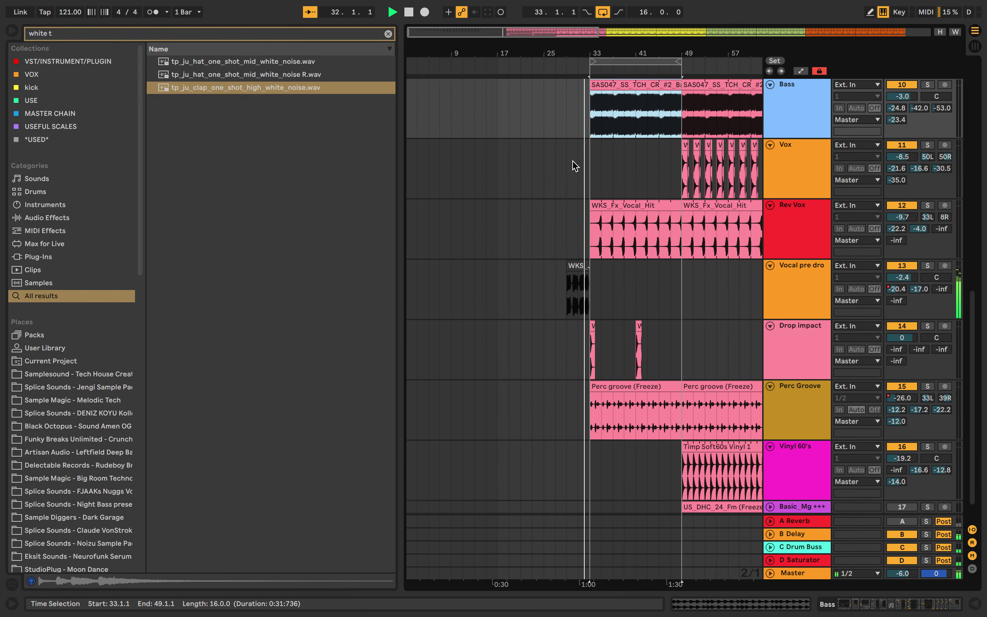
pyautogui.click(573, 162)
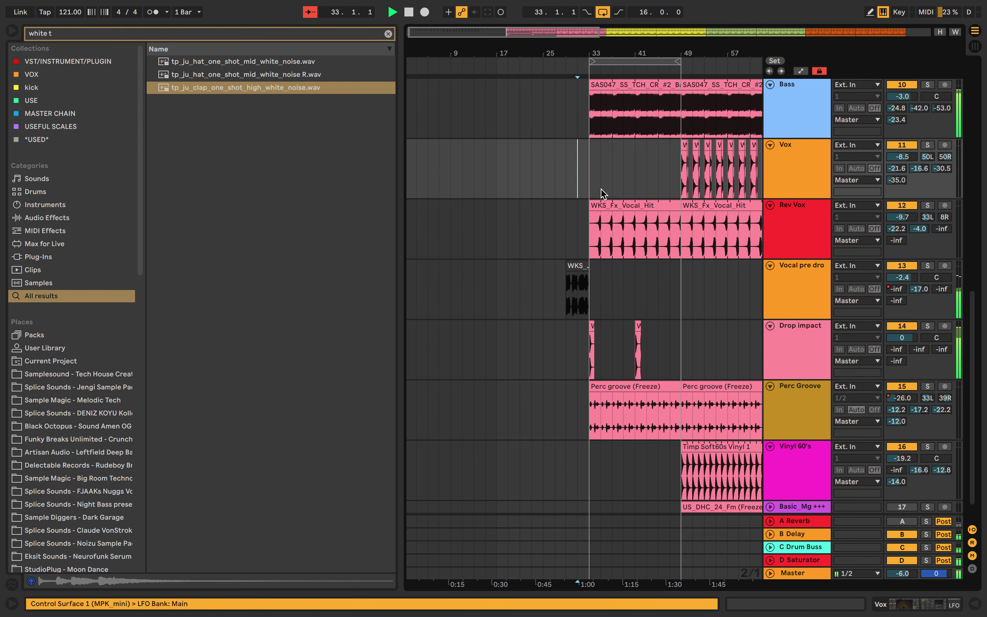
pyautogui.scroll(-1, 892, 366)
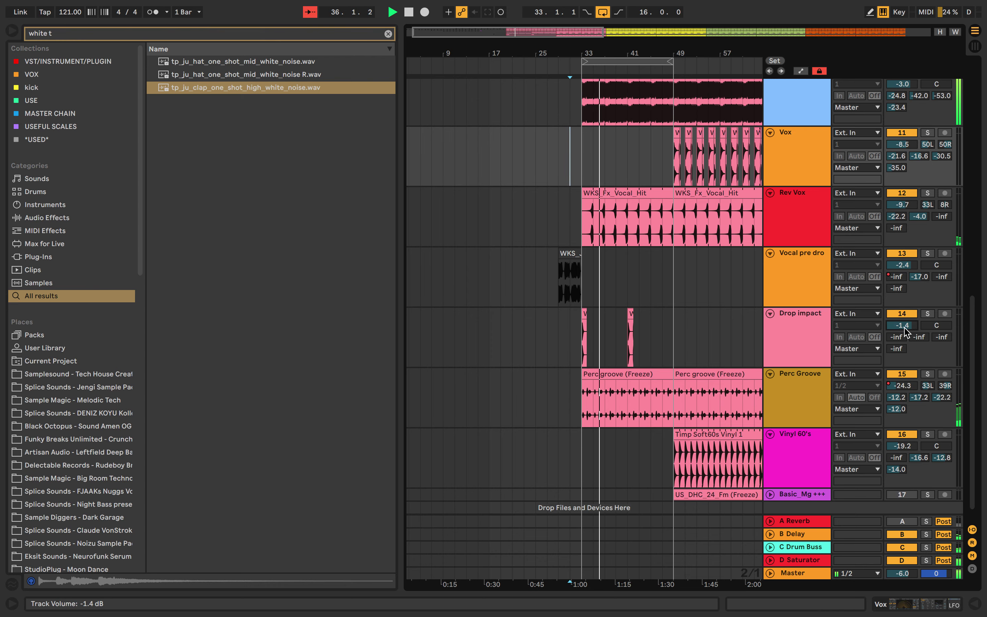
pyautogui.click(572, 70)
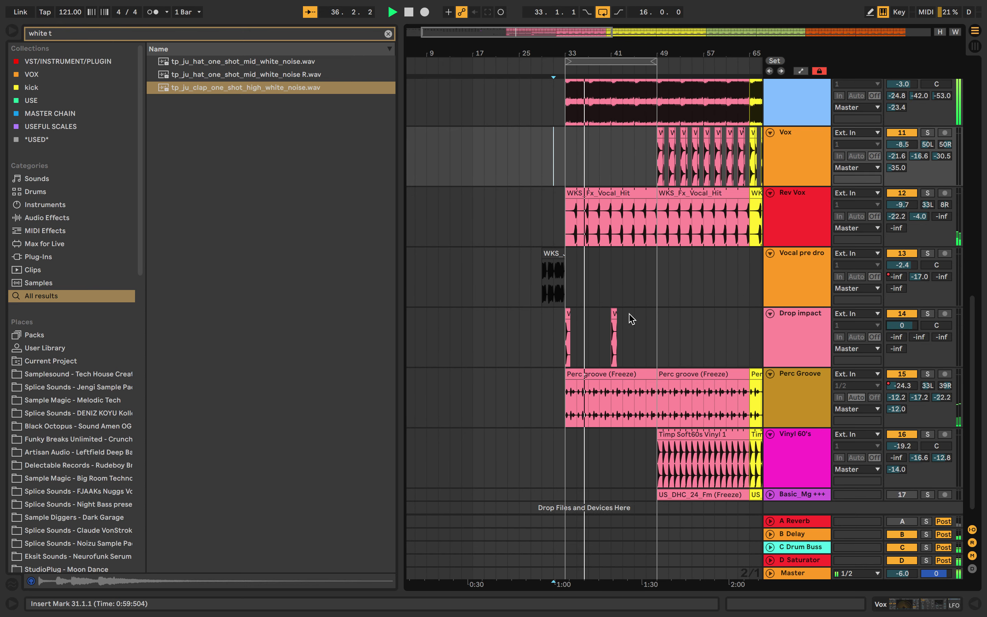
pyautogui.scroll(-1, 811, 295)
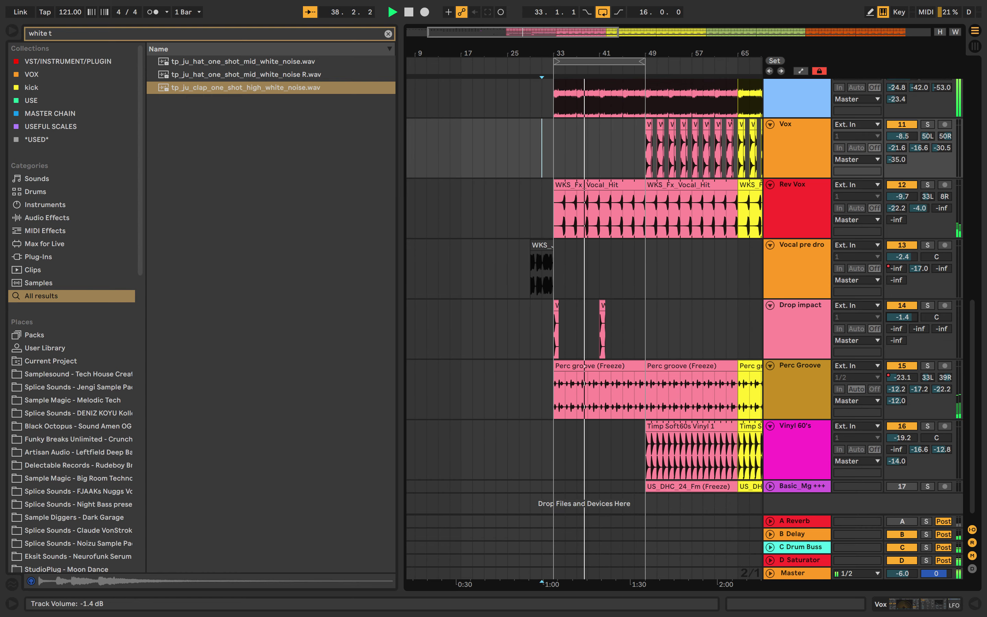
# Delete the last beat of bar 40 from the Kick Perc Clap, Kick_Hat and Kick_Clap tracks and play the gap
pyautogui.scroll(5, 589, 293)
pyautogui.scroll(15, 588, 293)
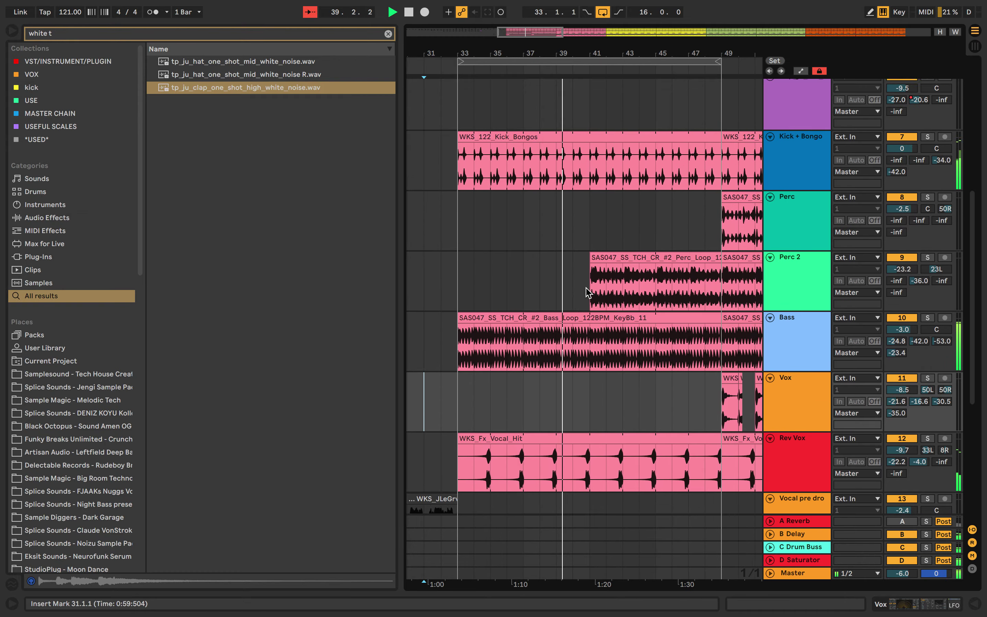
pyautogui.press('space')
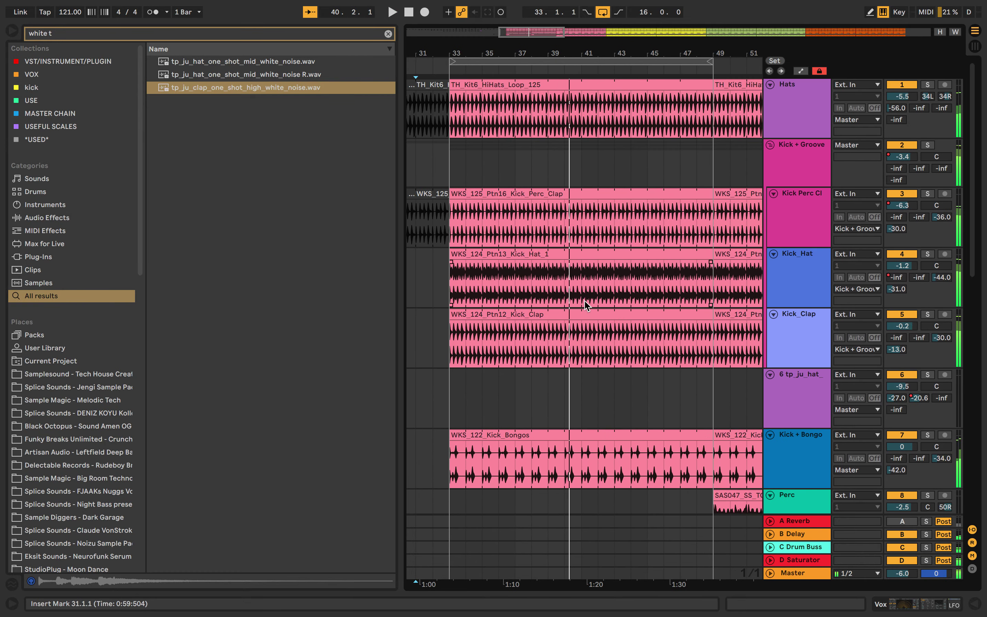
pyautogui.scroll(10, 588, 331)
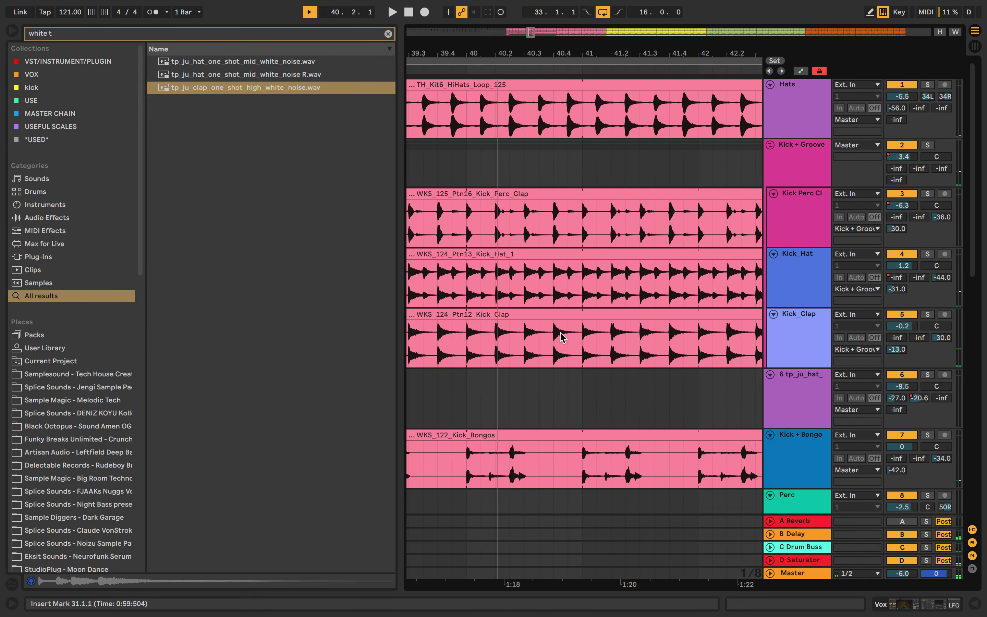
pyautogui.moveTo(555, 333); pyautogui.dragTo(581, 206)
pyautogui.hotkey('ctrl', 'e')
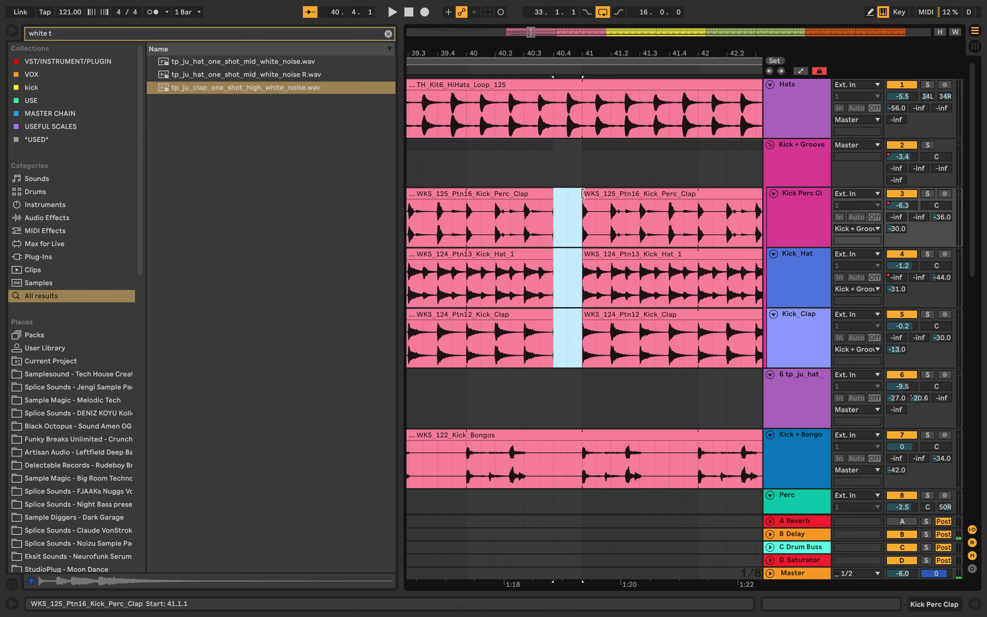
pyautogui.click(502, 71)
pyautogui.press('space')
pyautogui.press('Delete')
# Extend the end of the first Kick Perc Clap clip to 40.4.3 and audition the transition into bar 41
pyautogui.moveTo(511, 193); pyautogui.dragTo(518, 193)
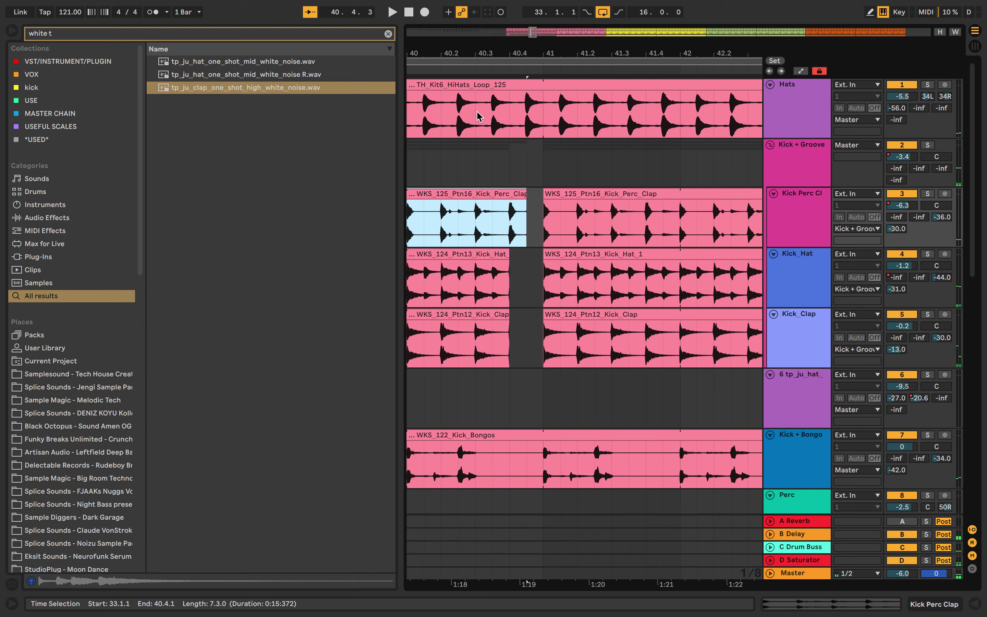
pyautogui.click(475, 72)
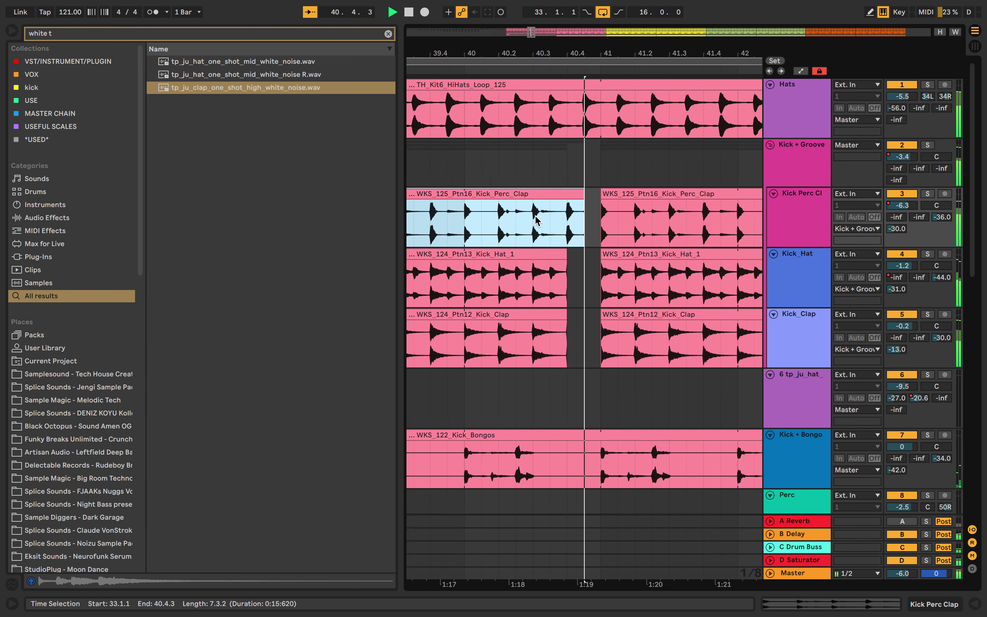
pyautogui.scroll(-10, 535, 215)
pyautogui.scroll(-5, 536, 219)
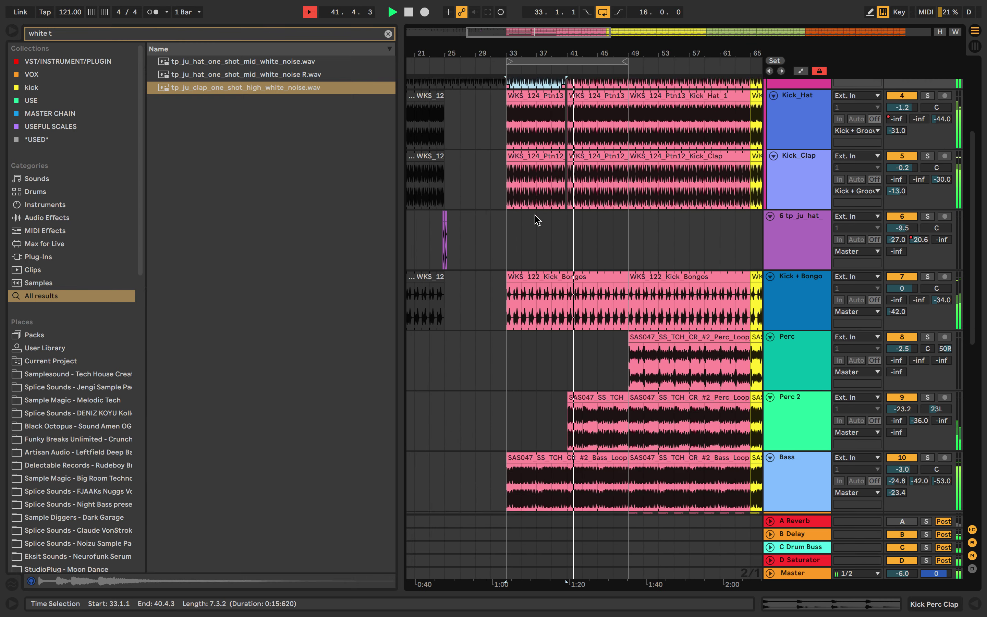
# Duplicate the Drop impact track's bars 33 to 49 so the impacts repeat from bar 49
pyautogui.scroll(5, 537, 219)
pyautogui.scroll(-5, 536, 220)
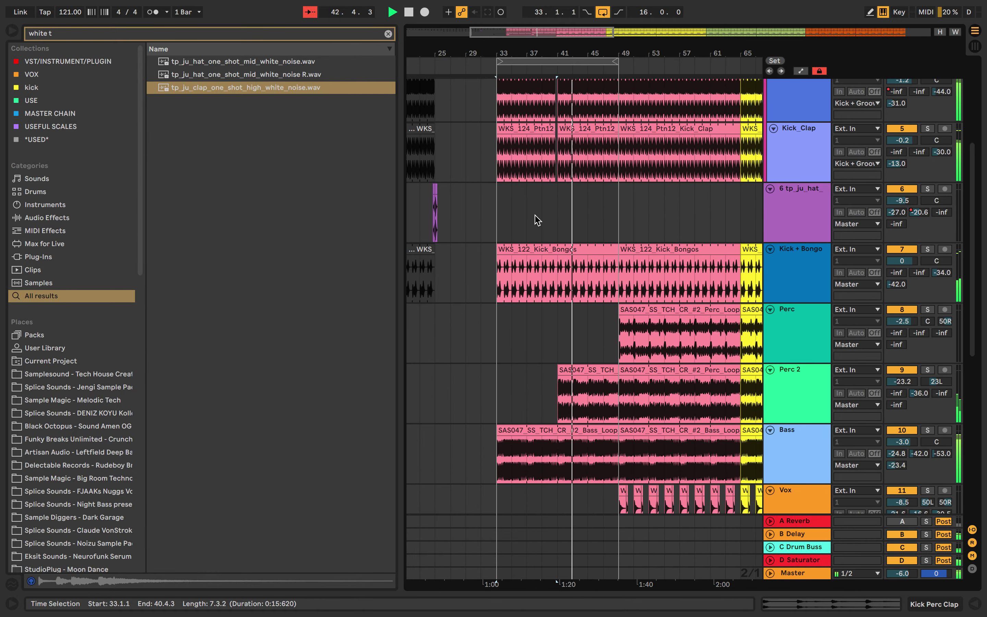
pyautogui.scroll(2, 536, 220)
pyautogui.hscroll(-3, 535, 220)
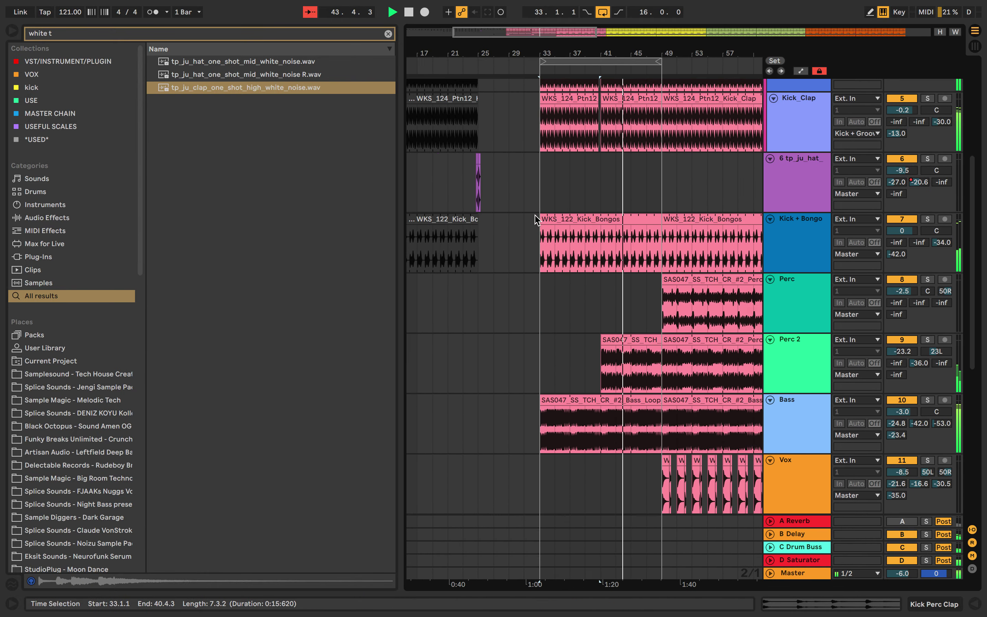
pyautogui.scroll(-5, 547, 236)
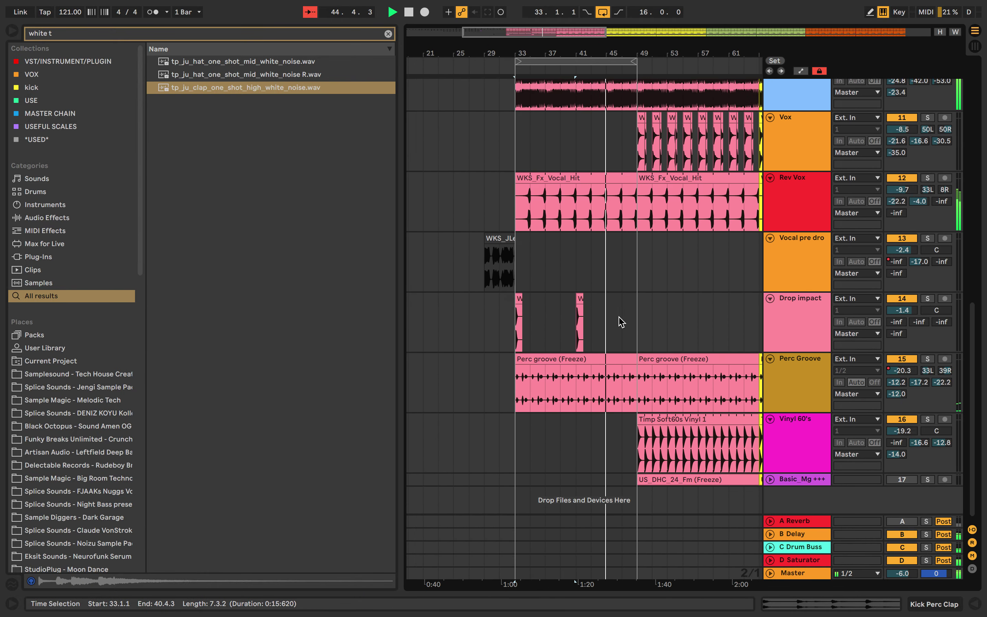
pyautogui.moveTo(643, 311); pyautogui.dragTo(529, 309)
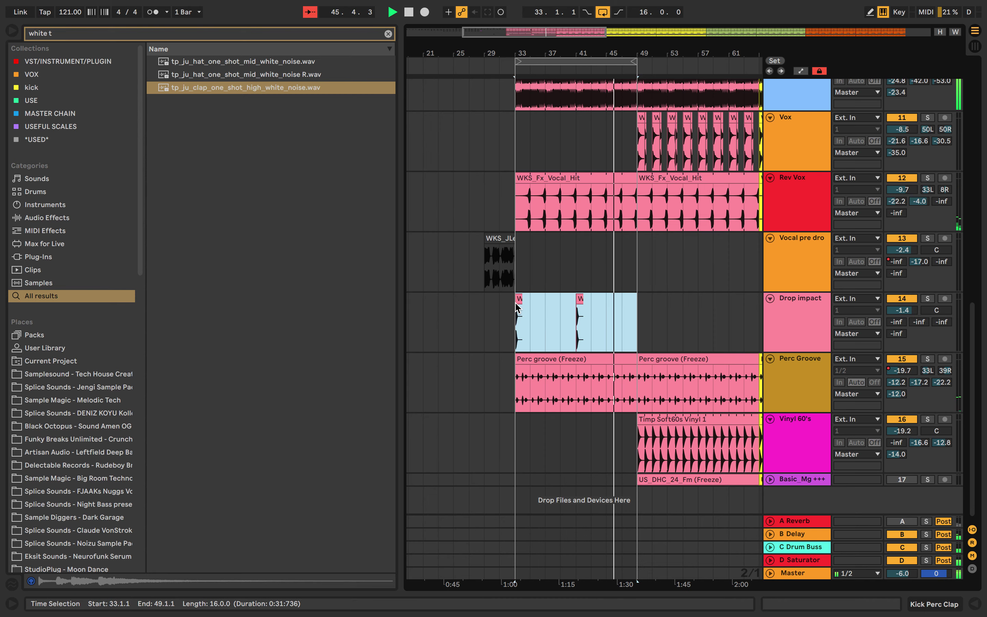
pyautogui.hotkey('ctrl', 'd')
# Turn off the arrangement loop over bars 33 to 49 during playback
pyautogui.scroll(4, 566, 318)
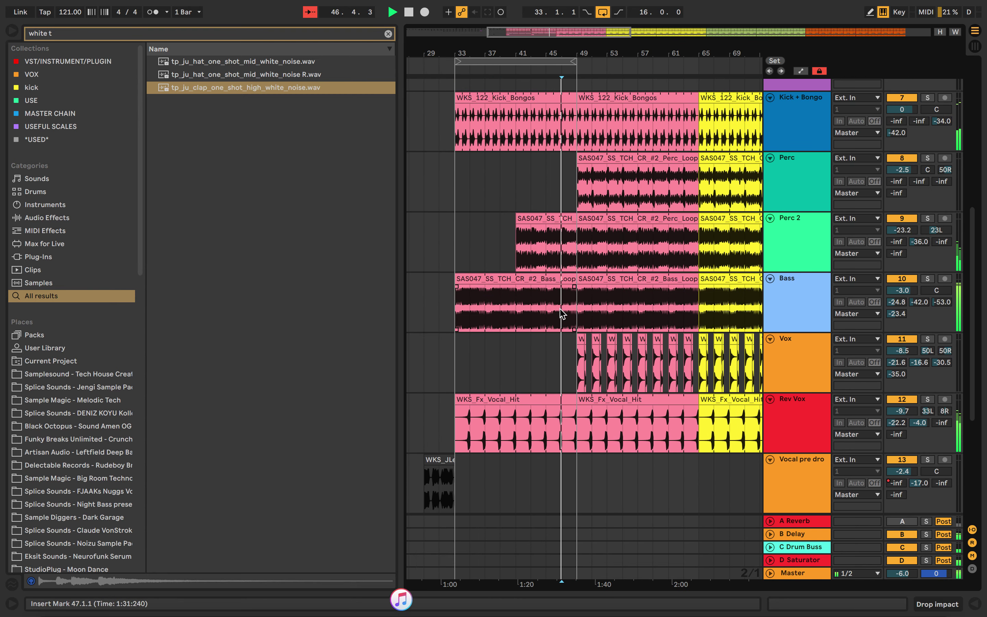
pyautogui.rightClick(570, 69)
pyautogui.click(577, 72)
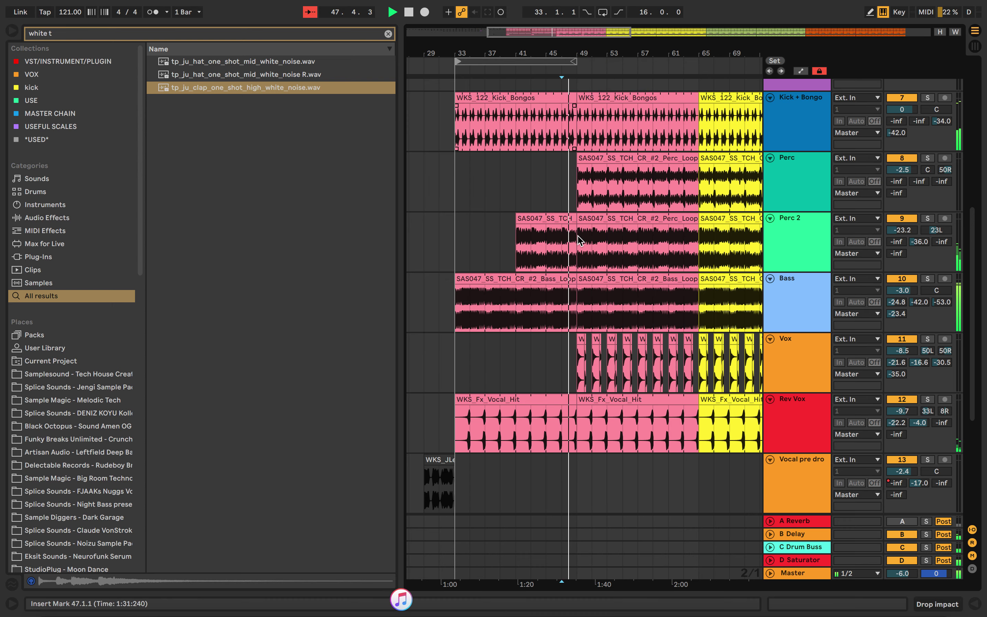
# Delete the Vox track's clips between bars 49 and 65
pyautogui.scroll(-2, 577, 235)
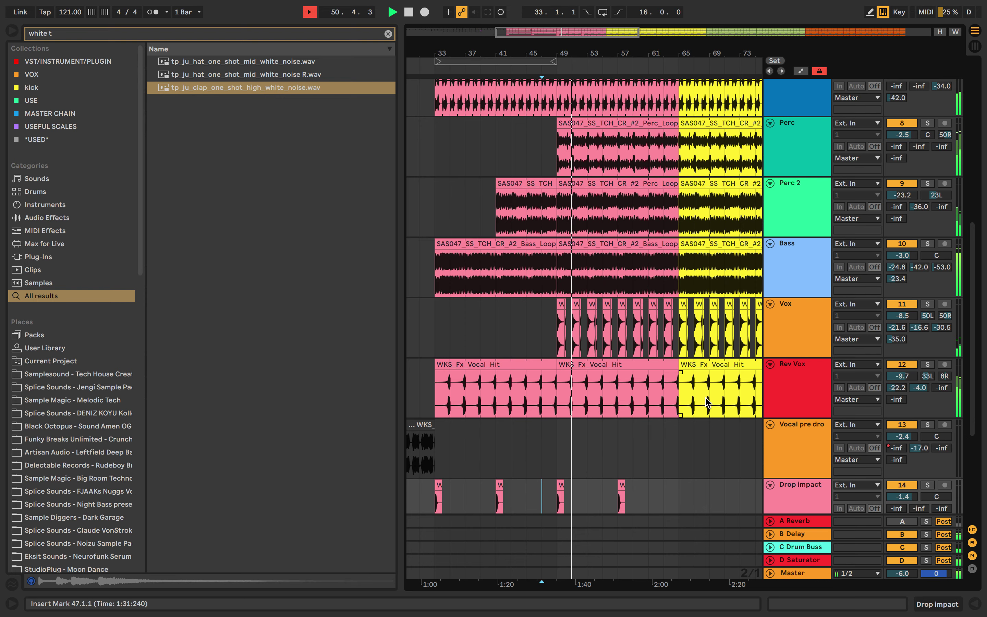
pyautogui.scroll(-5, 706, 402)
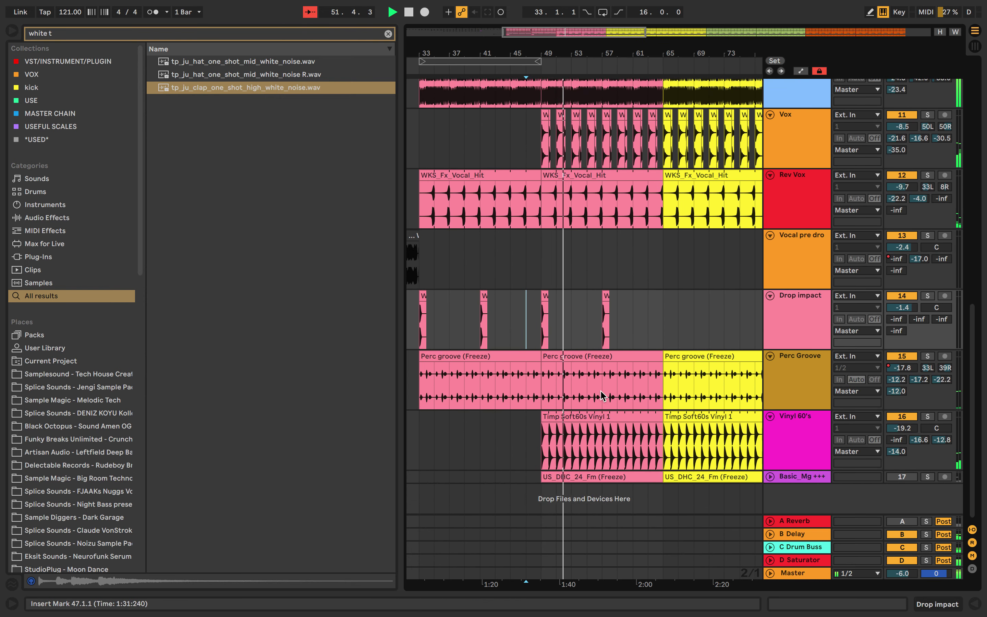
pyautogui.scroll(1, 600, 392)
pyautogui.moveTo(545, 135); pyautogui.dragTo(673, 135)
pyautogui.press('Delete')
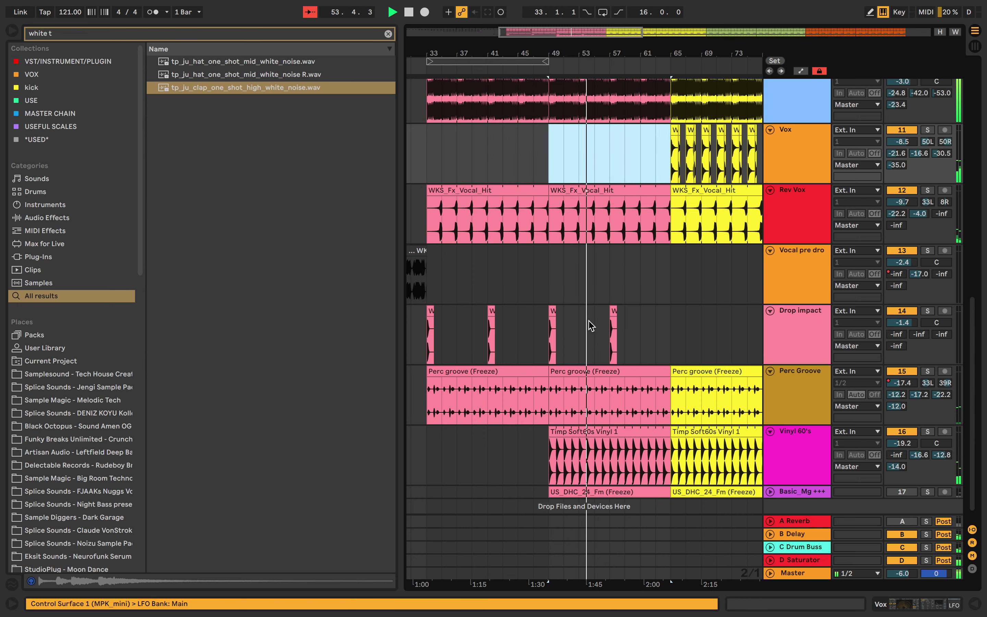
# Try removing the Perc Groove and Vinyl 60's clips between bars 49 and 65, and undo both deletions
pyautogui.click(584, 372)
pyautogui.press('Delete')
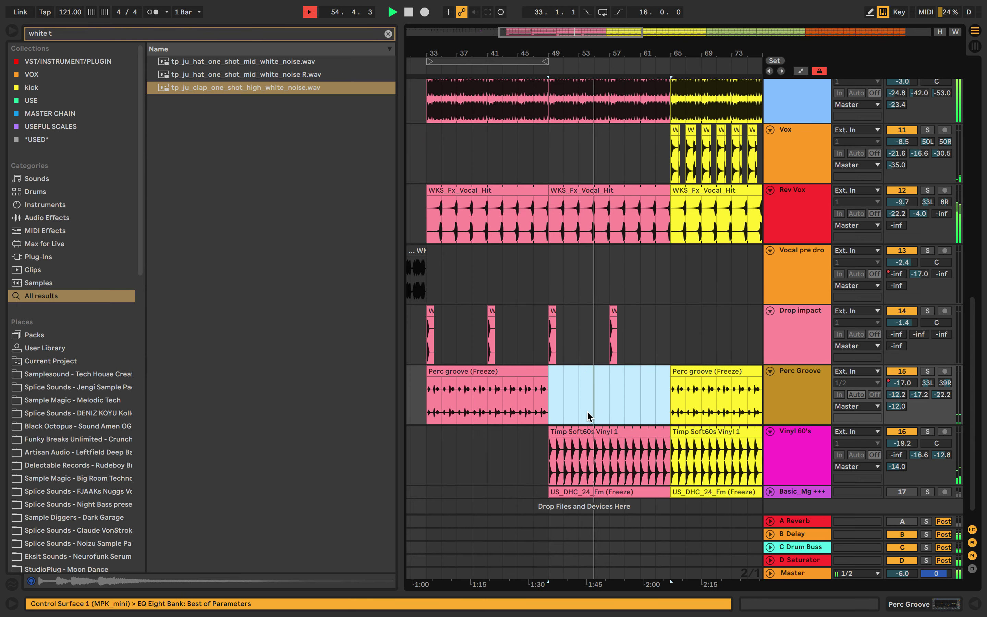
pyautogui.click(579, 426)
pyautogui.press('Delete')
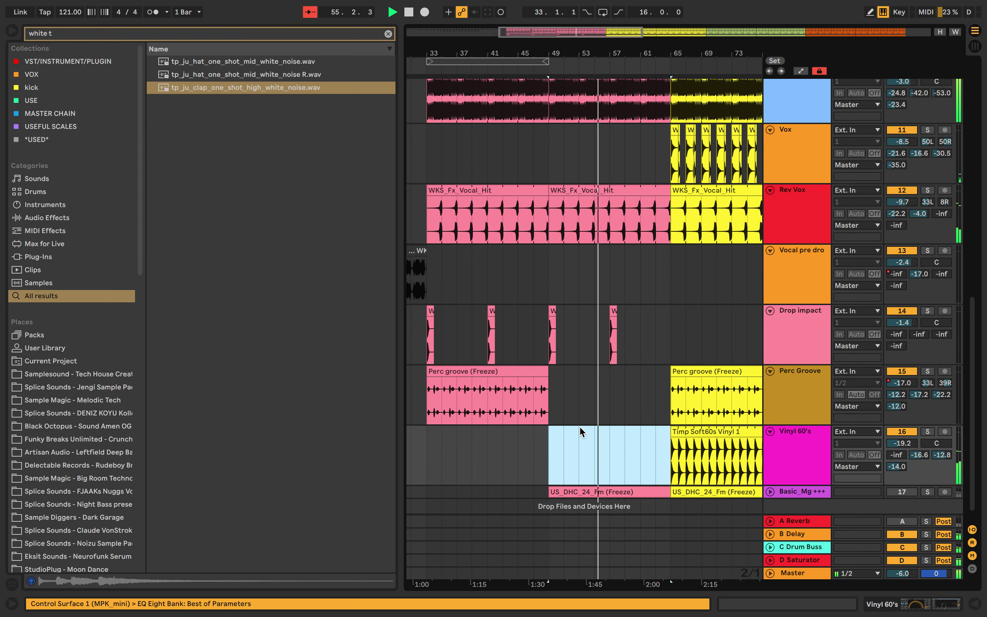
pyautogui.click(542, 373)
pyautogui.hotkey('ctrl', 'z')
pyautogui.hotkey('ctrl', 'z')
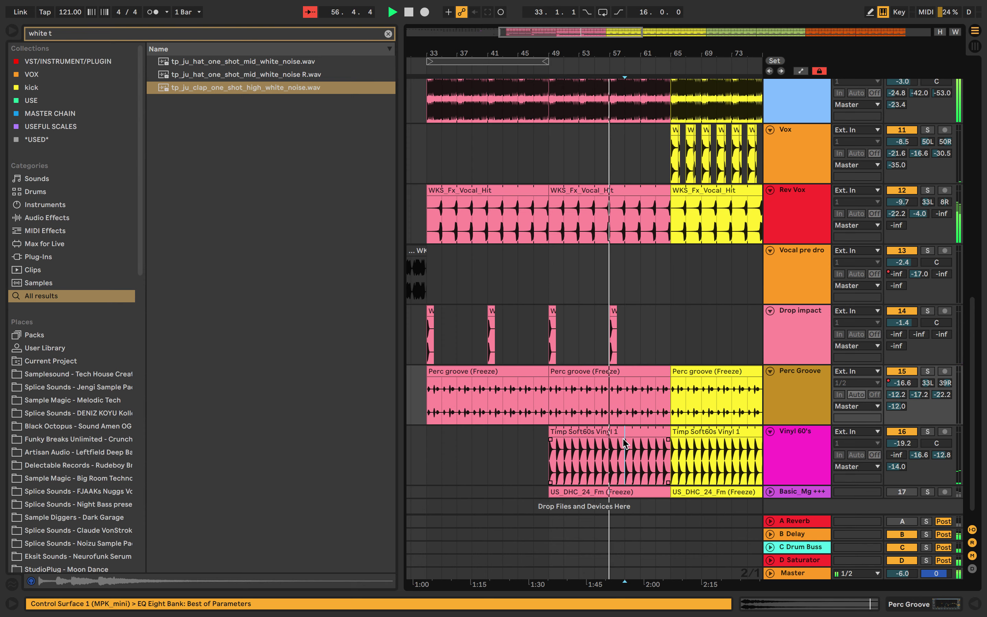
# Delete the Vinyl 60's, Perc Groove and Basic_Mg clips between bars 49 and 65
pyautogui.click(622, 431)
pyautogui.press('Delete')
pyautogui.scroll(5, 624, 435)
pyautogui.scroll(-5, 624, 424)
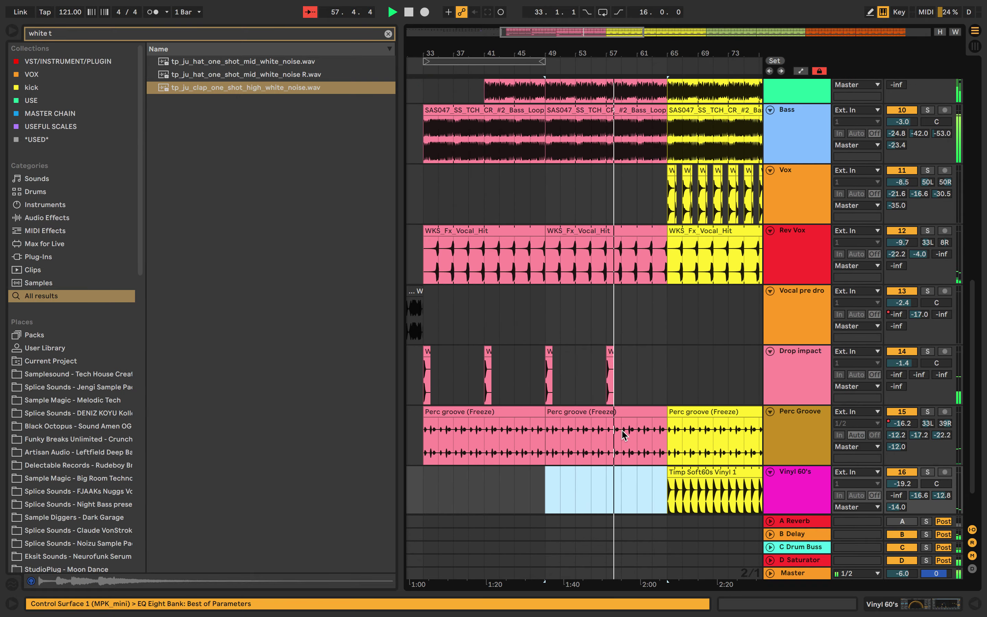
pyautogui.click(621, 409)
pyautogui.press('Delete')
pyautogui.scroll(-2, 614, 420)
pyautogui.click(588, 474)
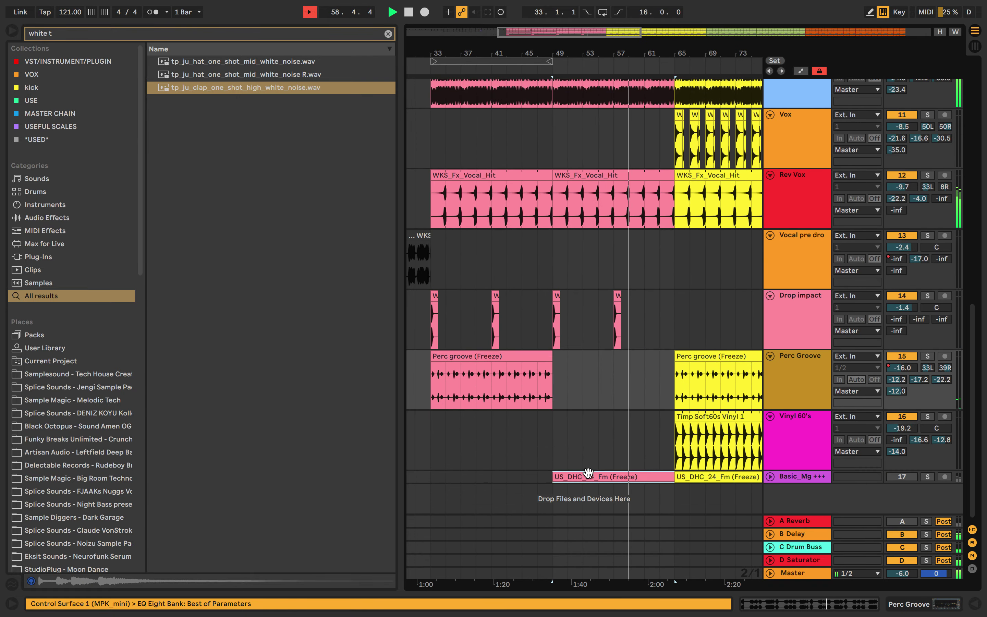
pyautogui.press('Delete')
pyautogui.scroll(5, 588, 472)
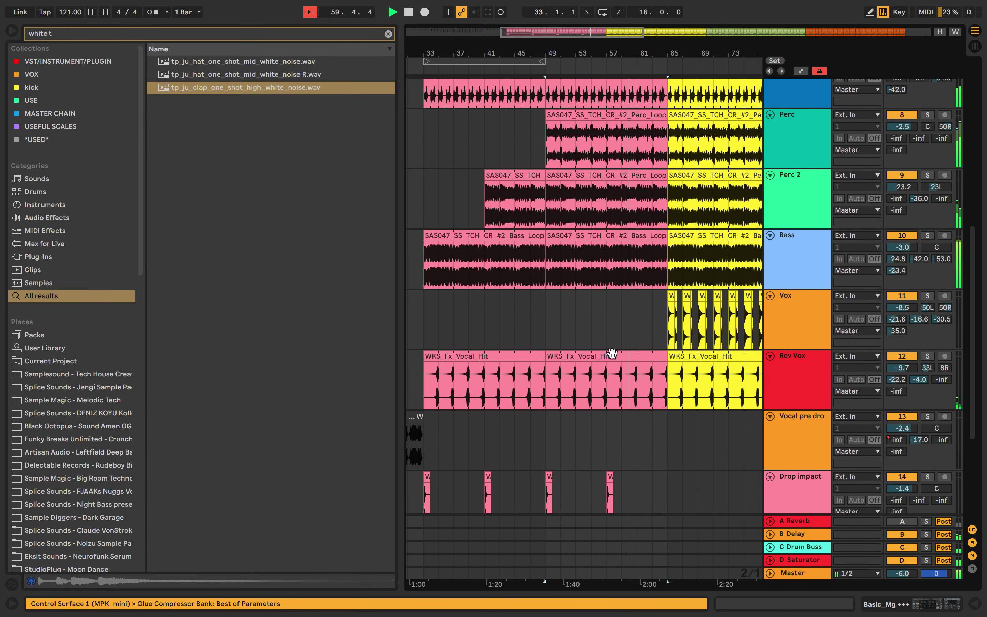
# Delete the Perc 2 and Perc clips between bars 49 and 65
pyautogui.click(617, 174)
pyautogui.press('Delete')
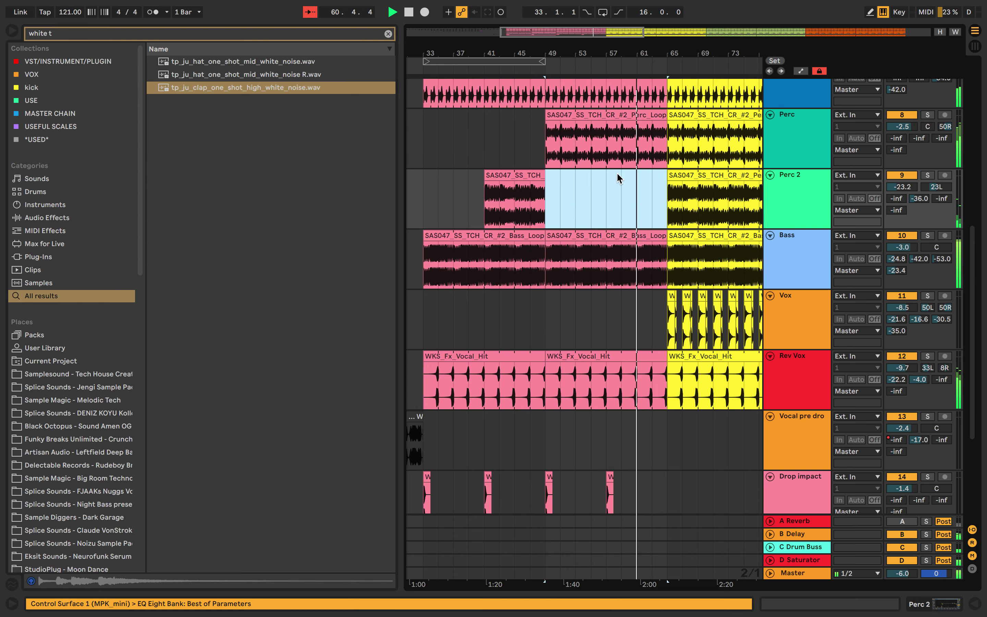
pyautogui.click(615, 114)
pyautogui.press('Delete')
# Delete both Hats clips between bars 65 and 97
pyautogui.scroll(3, 616, 122)
pyautogui.scroll(3, 616, 111)
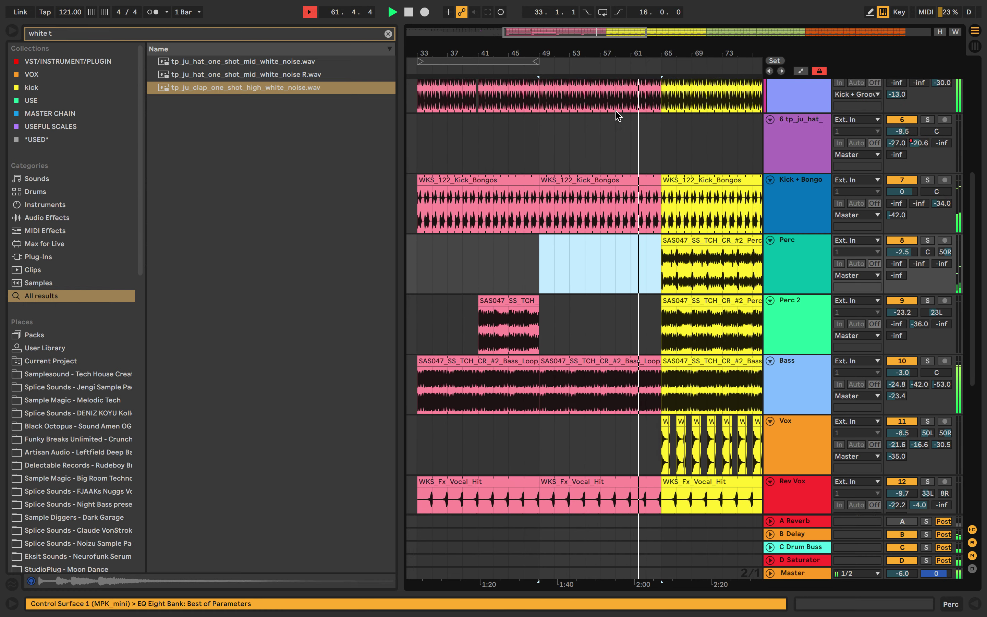
pyautogui.scroll(-5, 616, 111)
pyautogui.scroll(3, 616, 111)
pyautogui.scroll(5, 615, 110)
pyautogui.hscroll(2, 615, 110)
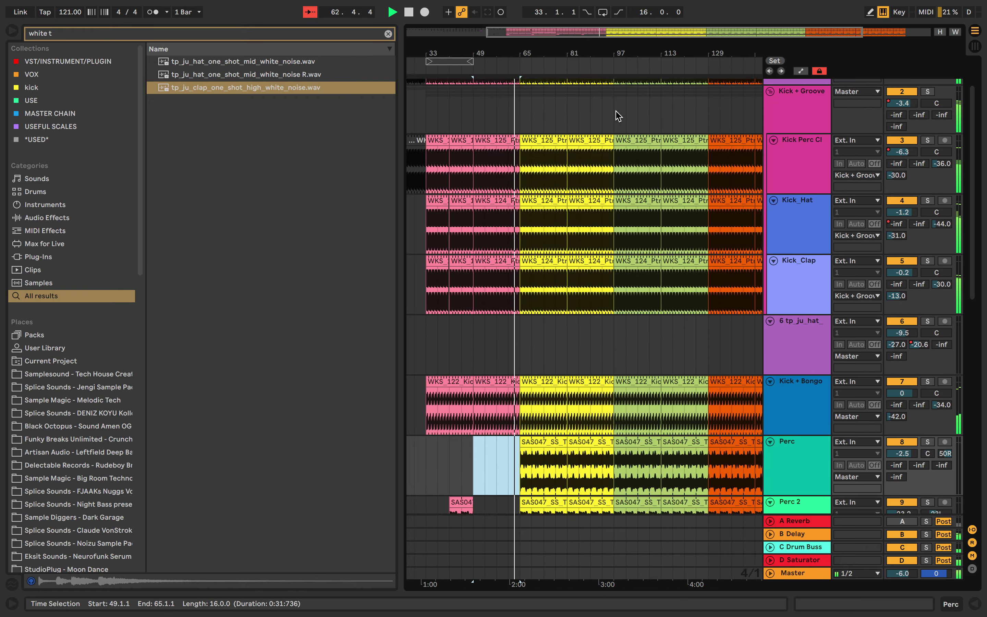
pyautogui.click(523, 82)
pyautogui.press('Delete')
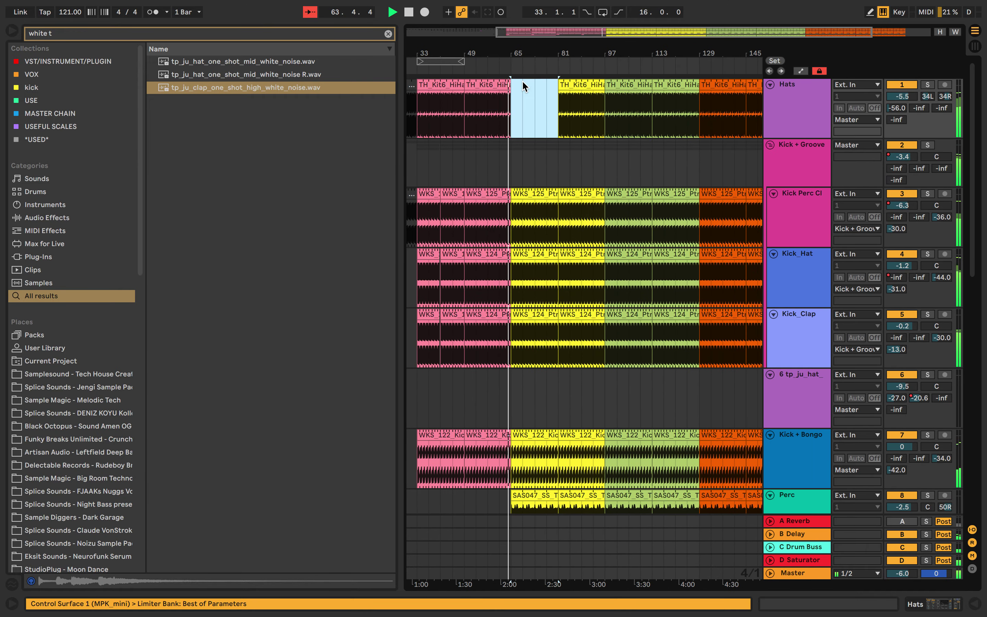
pyautogui.click(565, 81)
pyautogui.press('Delete')
# Delete the Kick + Groove group, Kick + Bongo, Perc and Perc 2 clips between bars 65 and 97
pyautogui.moveTo(515, 164); pyautogui.dragTo(603, 346)
pyautogui.press('Delete')
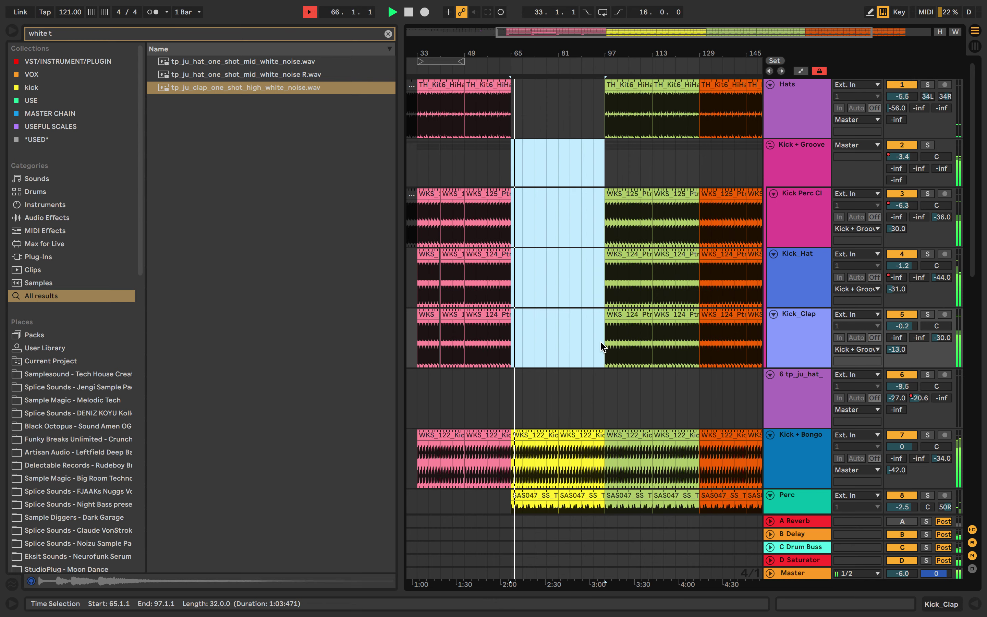
pyautogui.scroll(-5, 602, 347)
pyautogui.moveTo(523, 278); pyautogui.dragTo(611, 318)
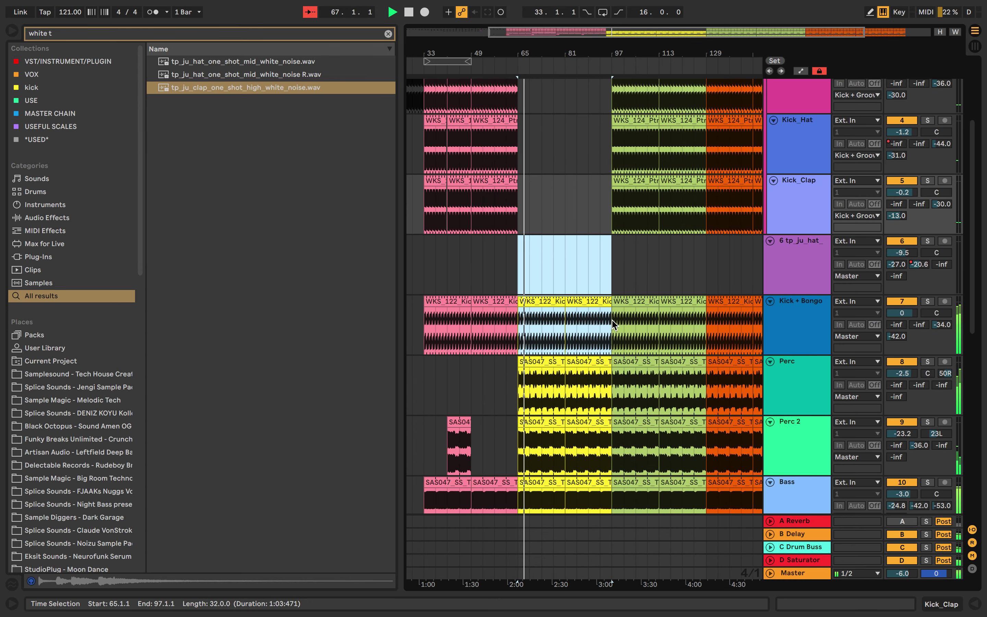
pyautogui.press('Delete')
pyautogui.moveTo(519, 329); pyautogui.dragTo(612, 453)
pyautogui.press('Delete')
# Delete both Bass clips between bars 65 and 97
pyautogui.scroll(-5, 612, 453)
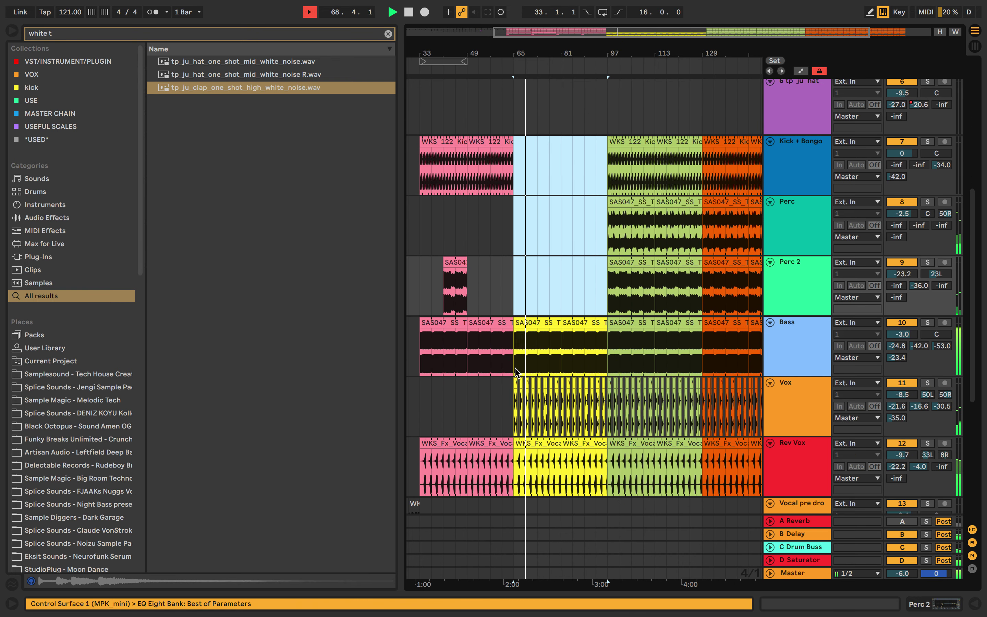
pyautogui.click(538, 319)
pyautogui.hscroll(-5, 571, 319)
pyautogui.scroll(-2, 571, 318)
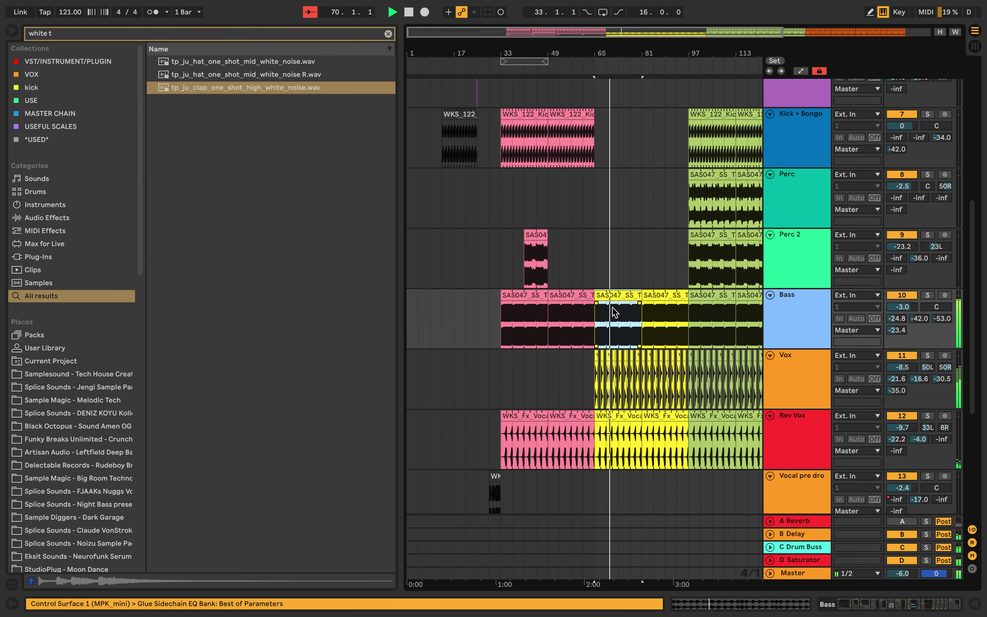
pyautogui.press('Delete')
pyautogui.click(648, 300)
pyautogui.press('Delete')
# Copy the Vocal pre drop clip to bar 65 on the same track and play back from just before it
pyautogui.press('-')
pyautogui.scroll(-5, 647, 300)
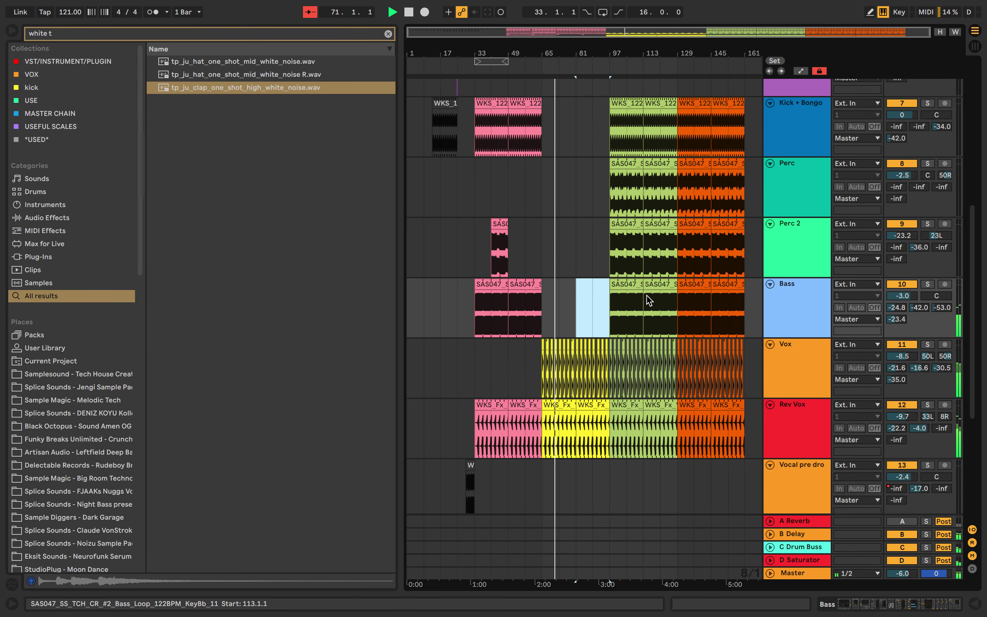
pyautogui.click(471, 365)
pyautogui.press('super+c')
pyautogui.scroll(5, 533, 379)
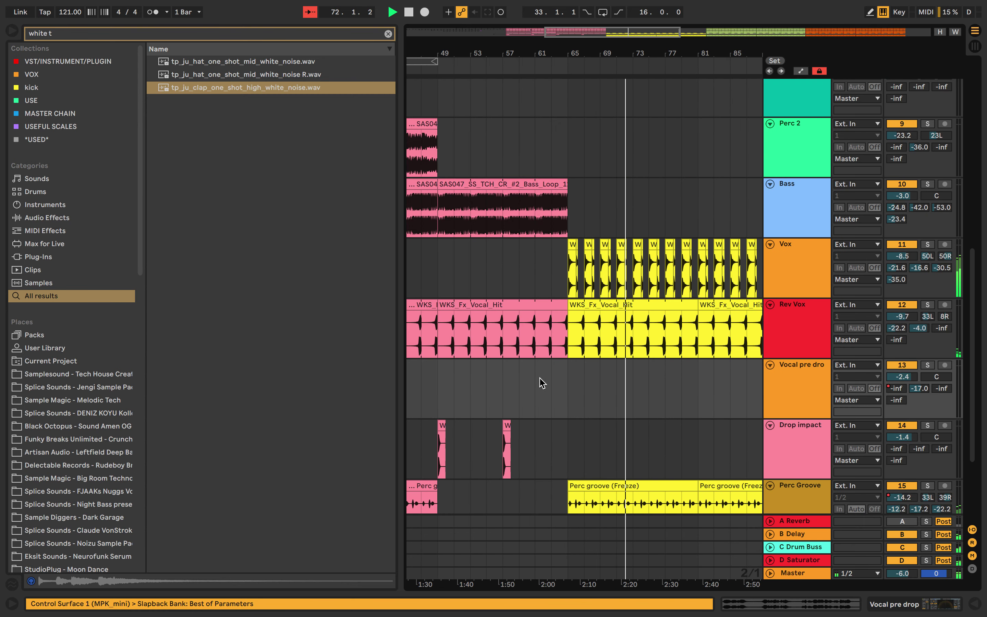
pyautogui.click(568, 384)
pyautogui.press('super+v')
pyautogui.press('space')
pyautogui.click(559, 71)
pyautogui.scroll(-5, 562, 207)
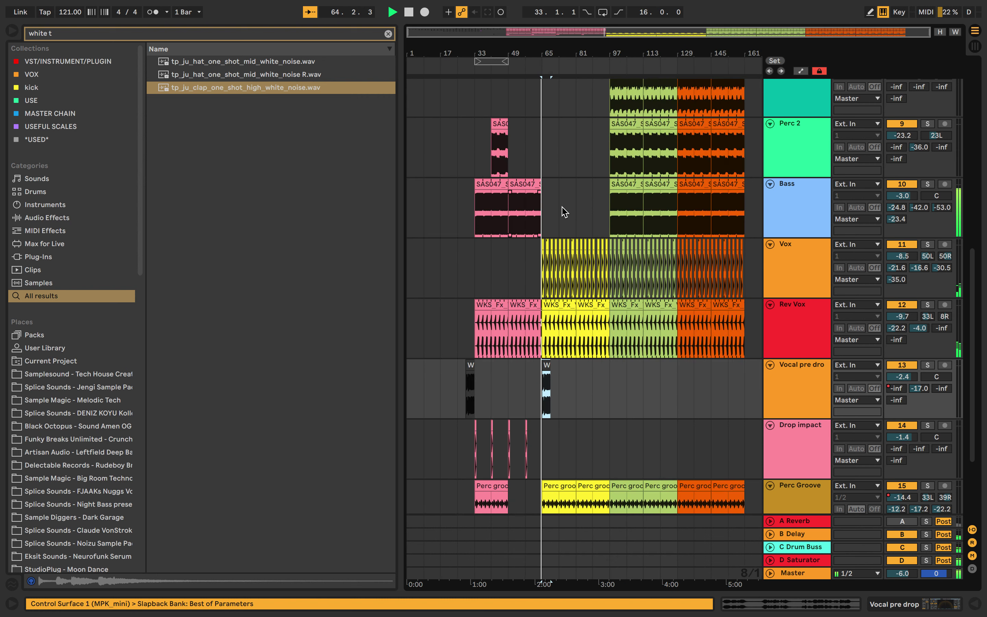
# Show the B-Delay send automation of the Vocal pre drop track
pyautogui.click(543, 371)
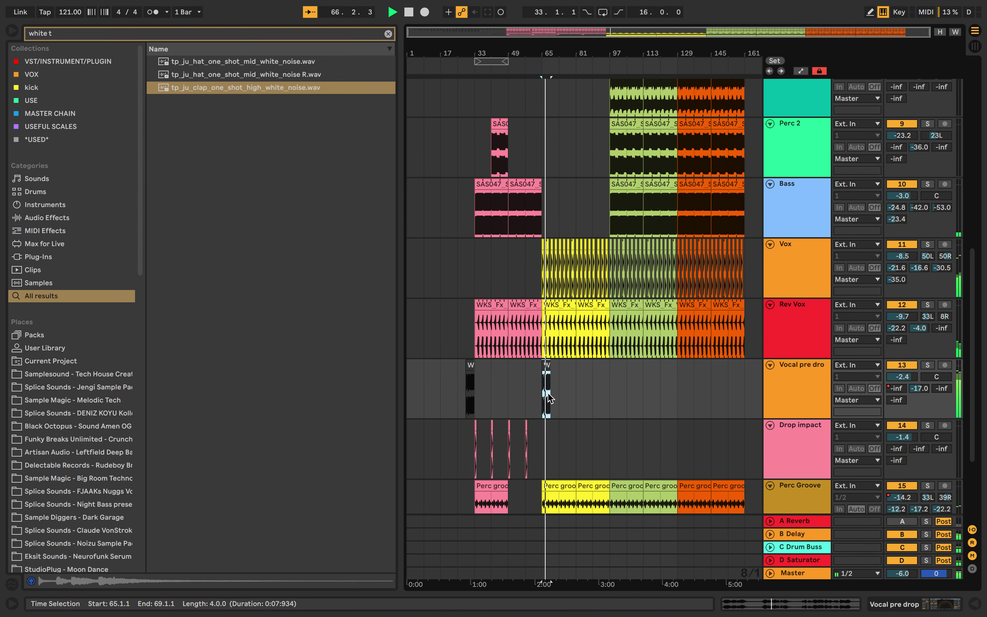
pyautogui.scroll(5, 548, 397)
pyautogui.rightClick(921, 391)
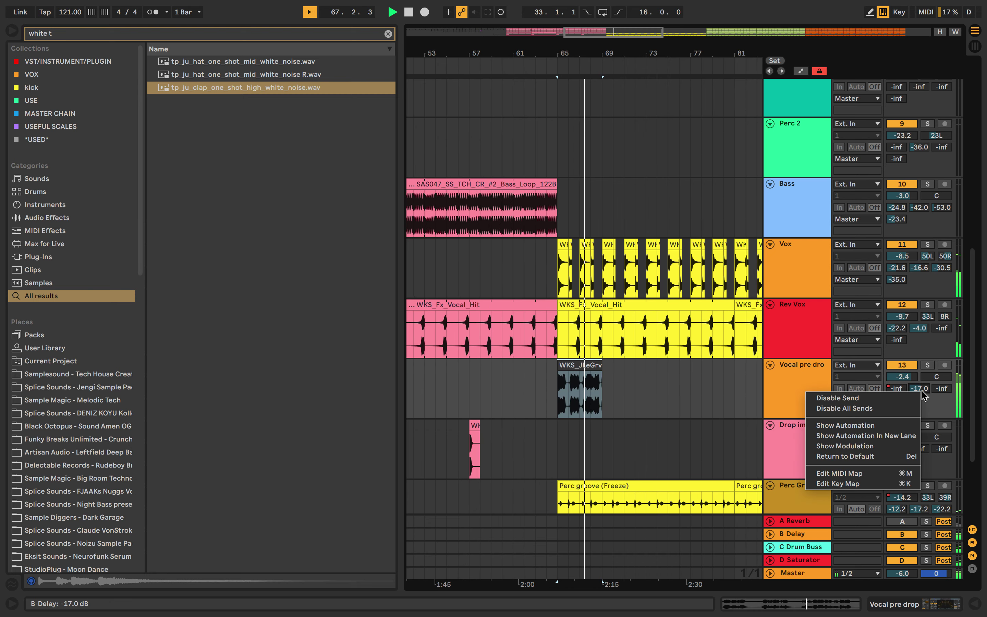
pyautogui.click(845, 425)
pyautogui.click(606, 408)
# Trim the end of the vocal clip at bar 65 and automate its B-Delay send from -16 dB up to 0 dB near bar 68
pyautogui.scroll(5, 607, 407)
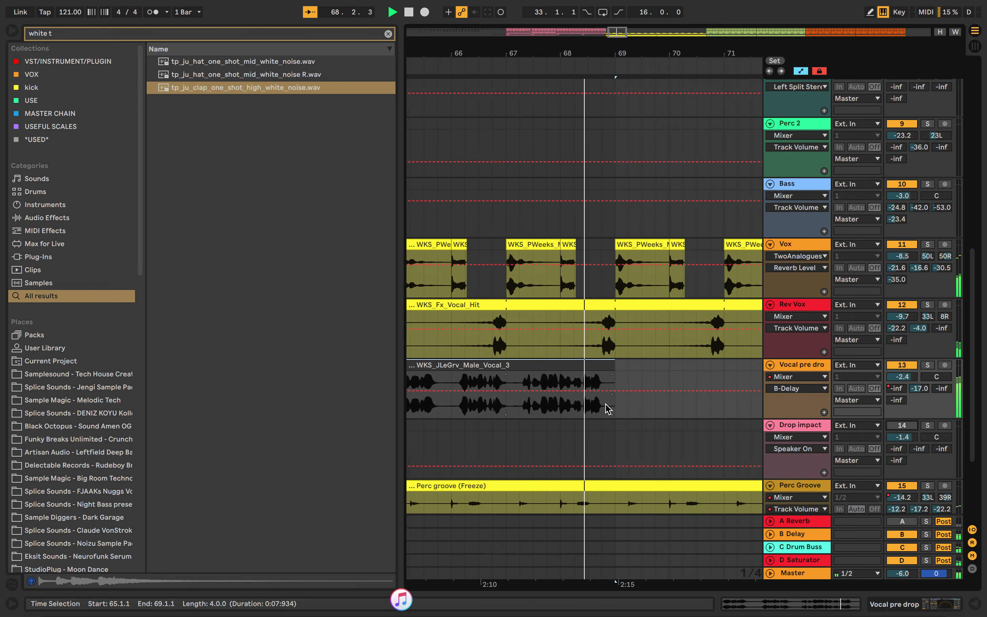
pyautogui.press('space')
pyautogui.moveTo(559, 365); pyautogui.dragTo(553, 366)
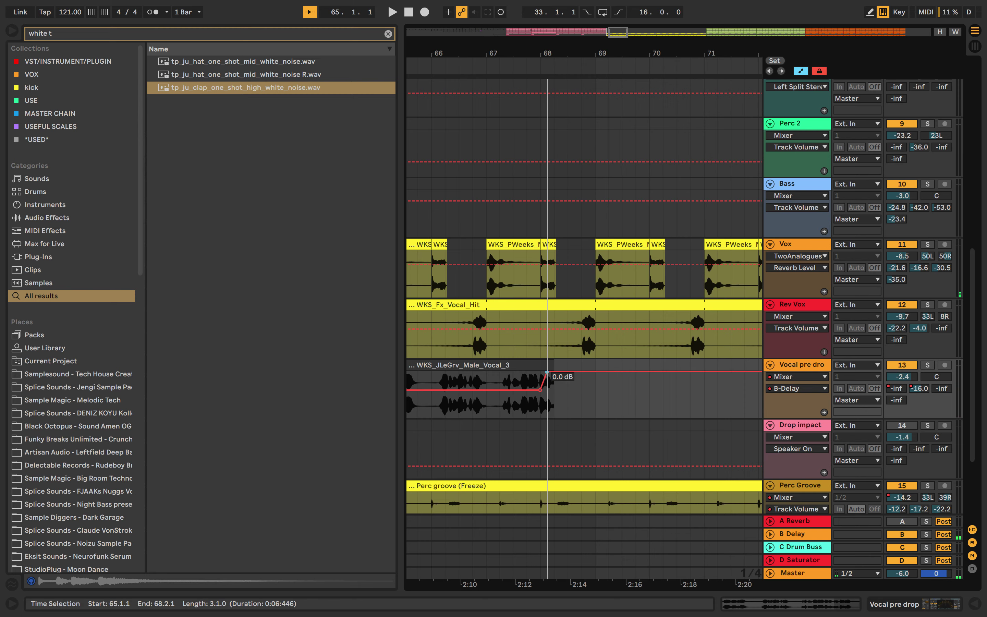
pyautogui.scroll(-5, 540, 373)
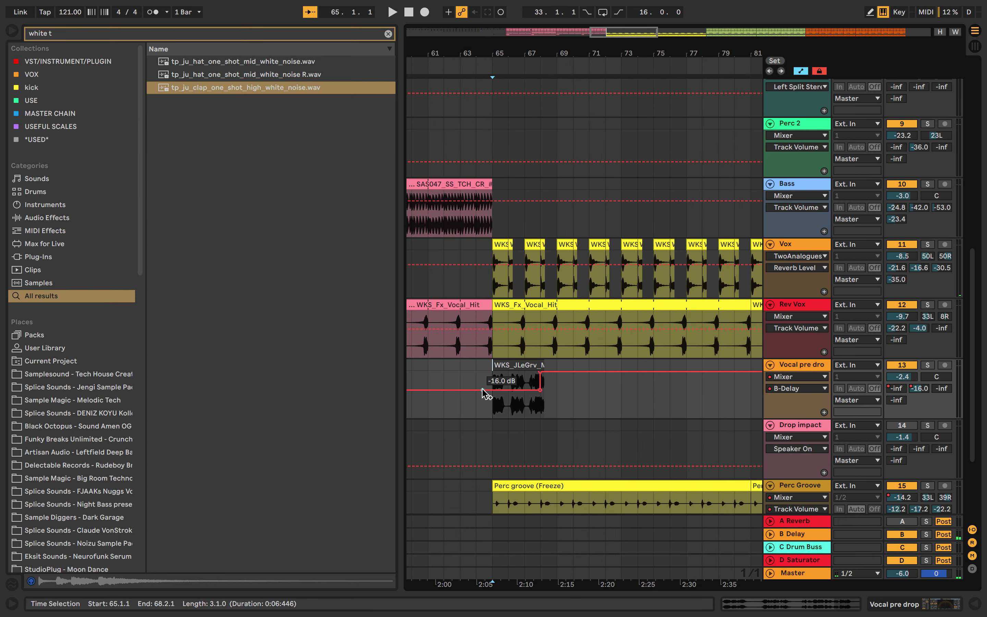
# Play back from bar 64 to check the vocal's delay throw and review the arrangement's remaining tracks
pyautogui.click(483, 404)
pyautogui.press('space')
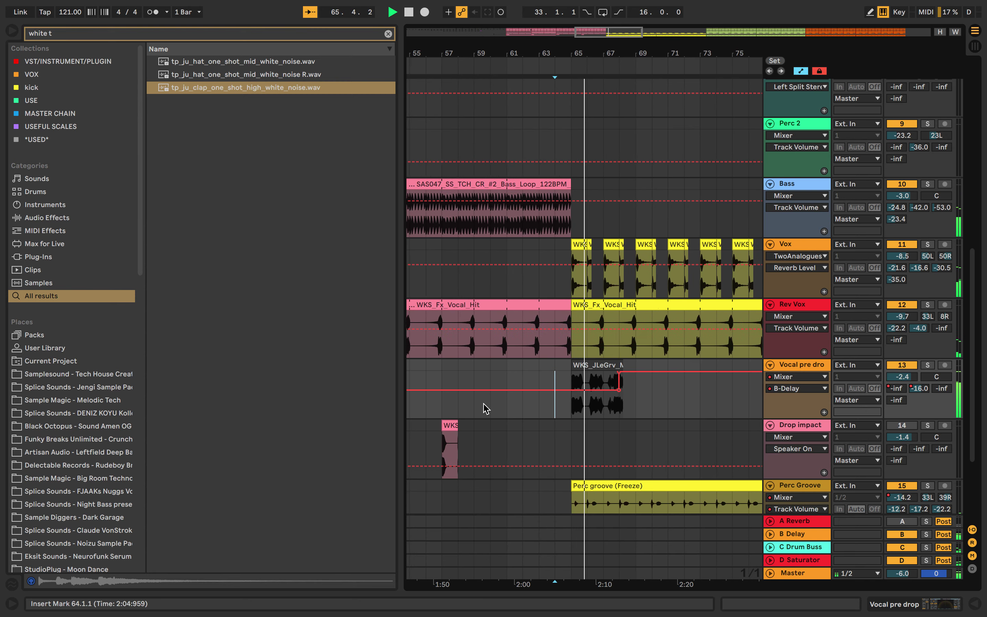
pyautogui.scroll(-3, 530, 392)
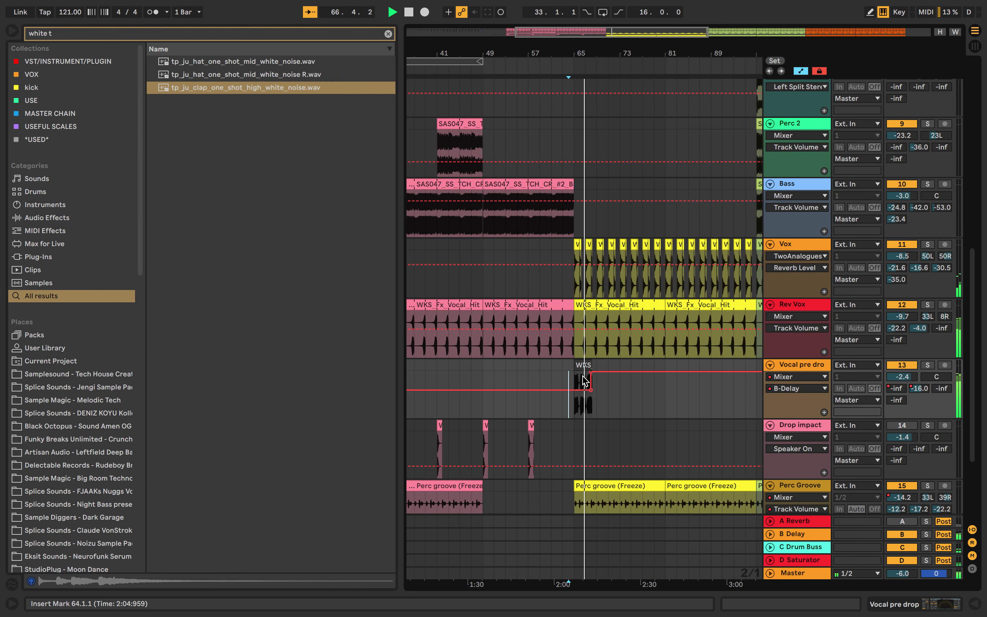
pyautogui.scroll(3, 592, 393)
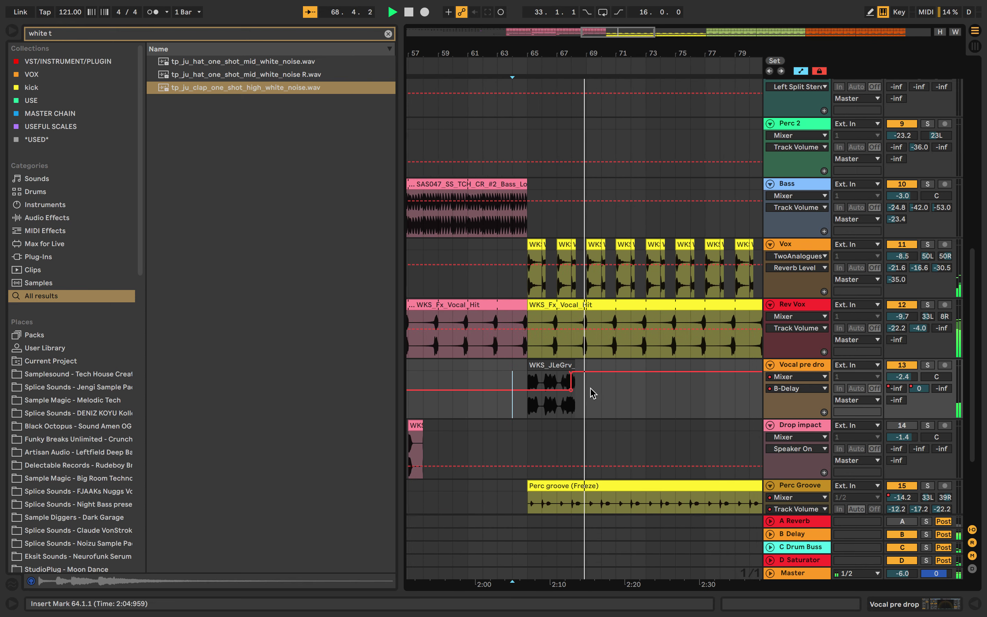
pyautogui.scroll(-3, 592, 393)
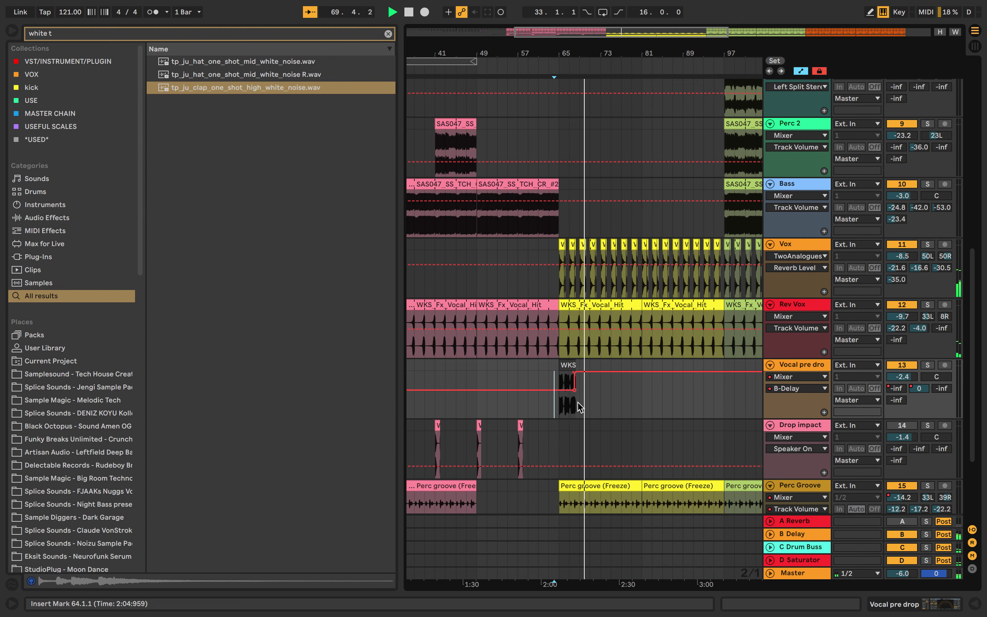
pyautogui.scroll(-4, 591, 400)
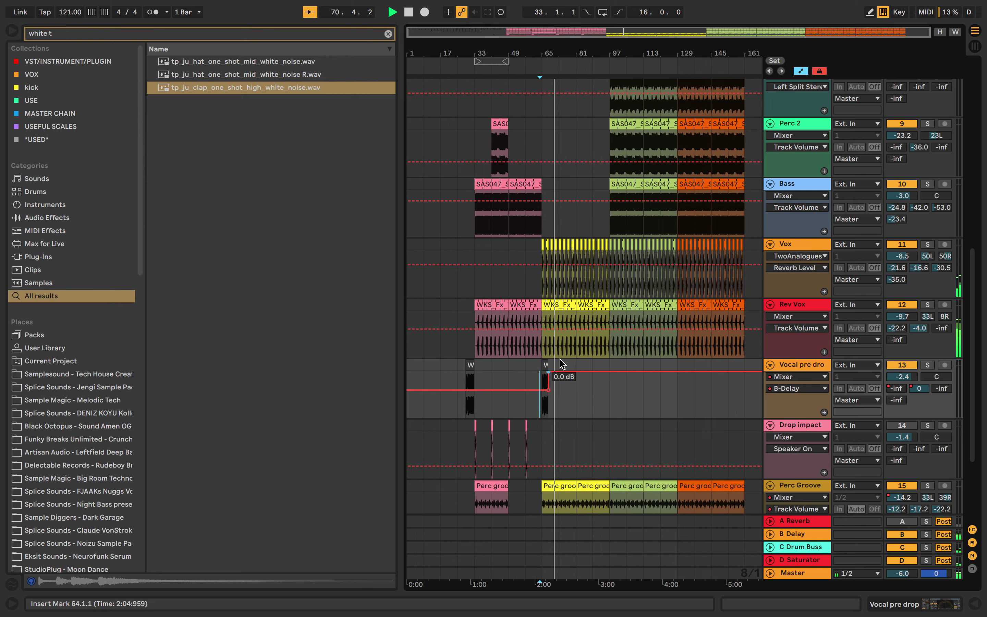
pyautogui.scroll(10, 560, 363)
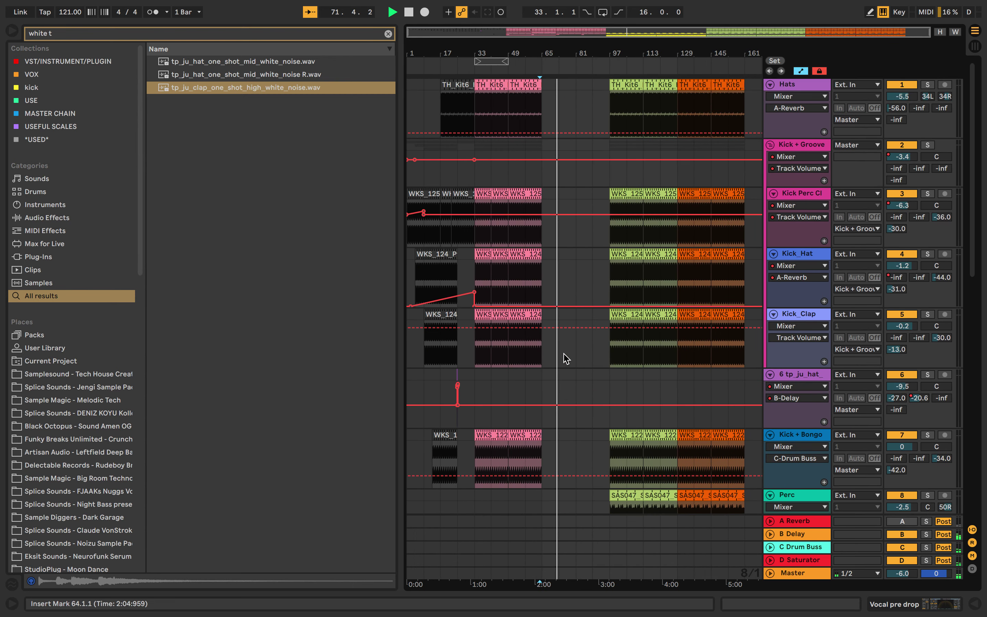
pyautogui.scroll(-10, 566, 358)
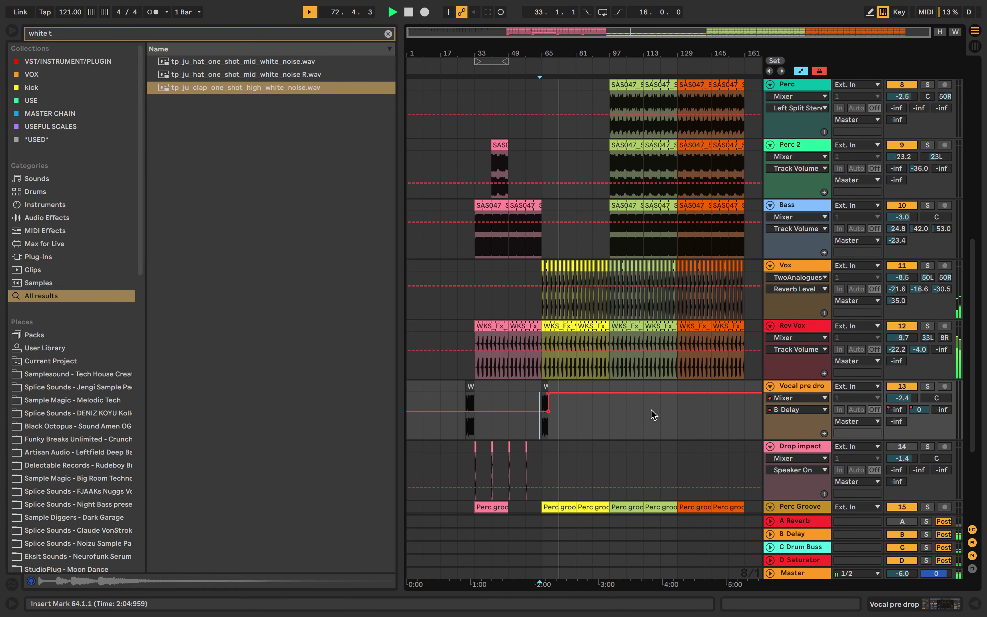
# Insert an audio track below Vocal pre drop, then clear the sample search and open the Black Octopus Amen OG folder
pyautogui.rightClick(817, 391)
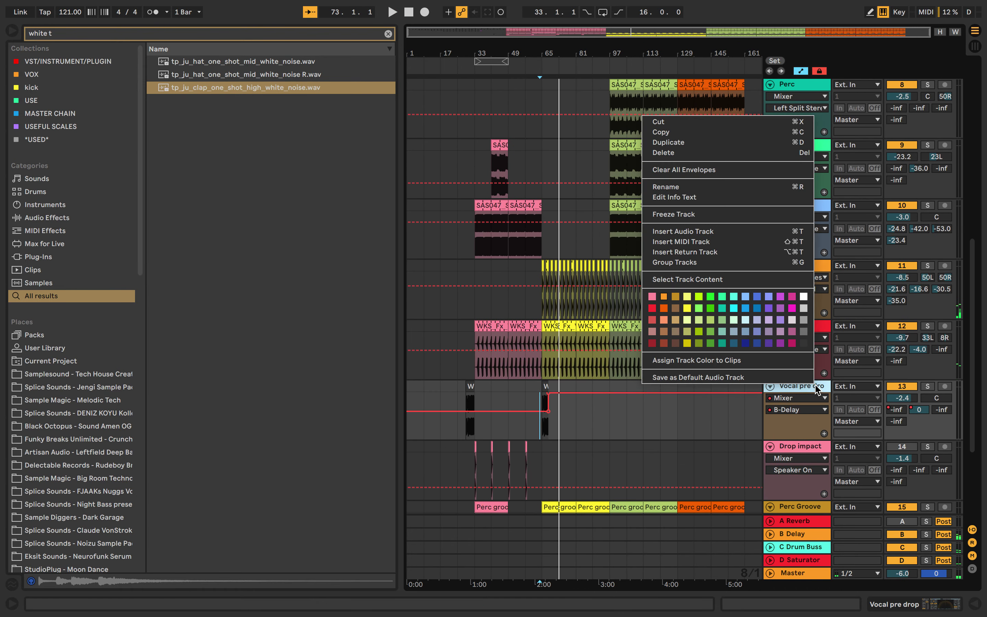
pyautogui.click(685, 231)
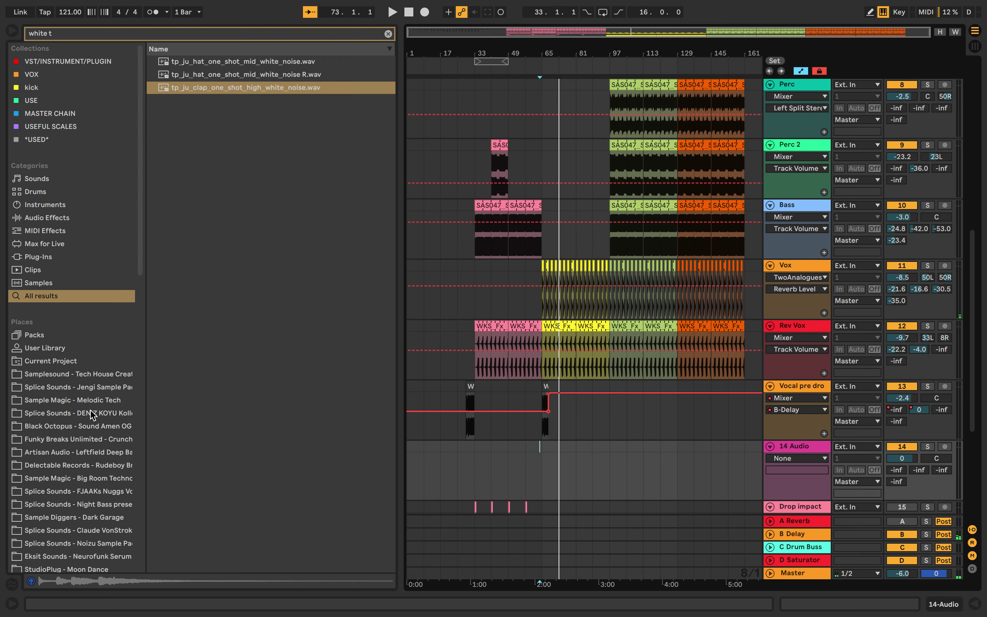
pyautogui.click(98, 426)
pyautogui.click(388, 34)
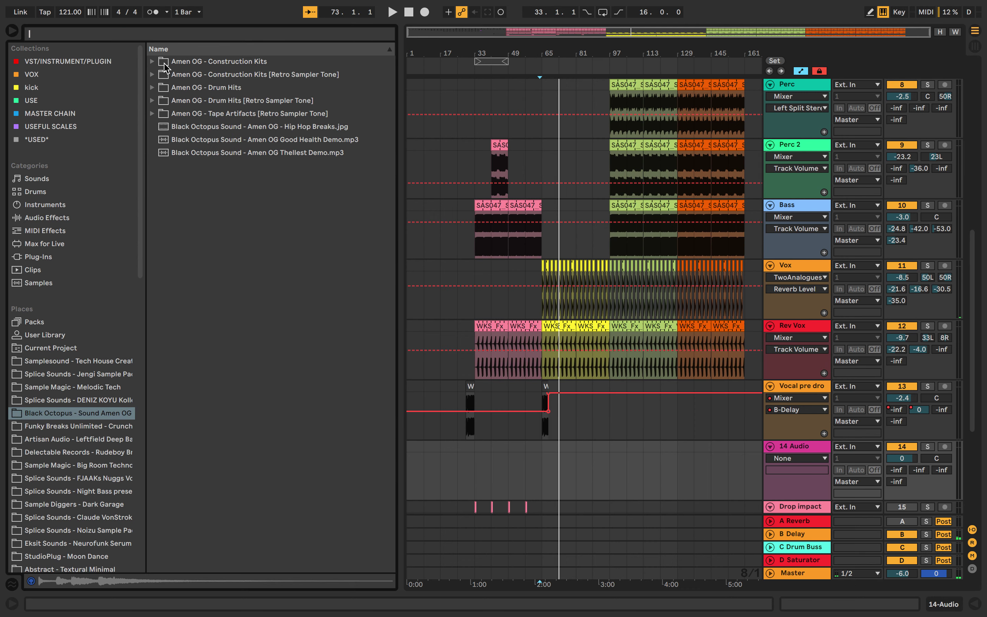
# Preview samples in the Amen OG Tape Artifacts and Construction Kits folders
pyautogui.click(157, 107)
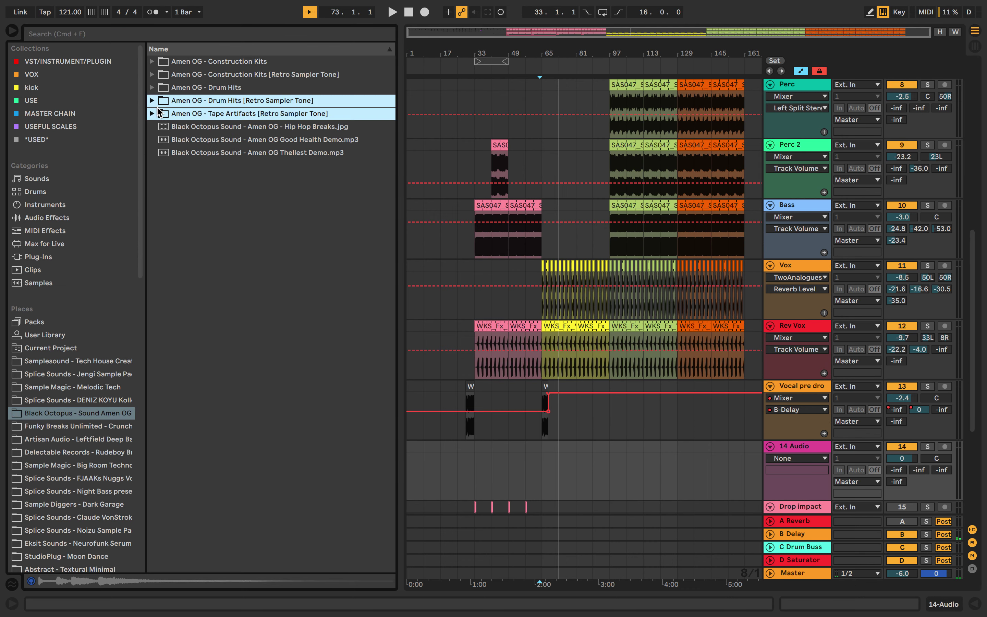
pyautogui.click(157, 112)
pyautogui.click(159, 125)
pyautogui.click(166, 168)
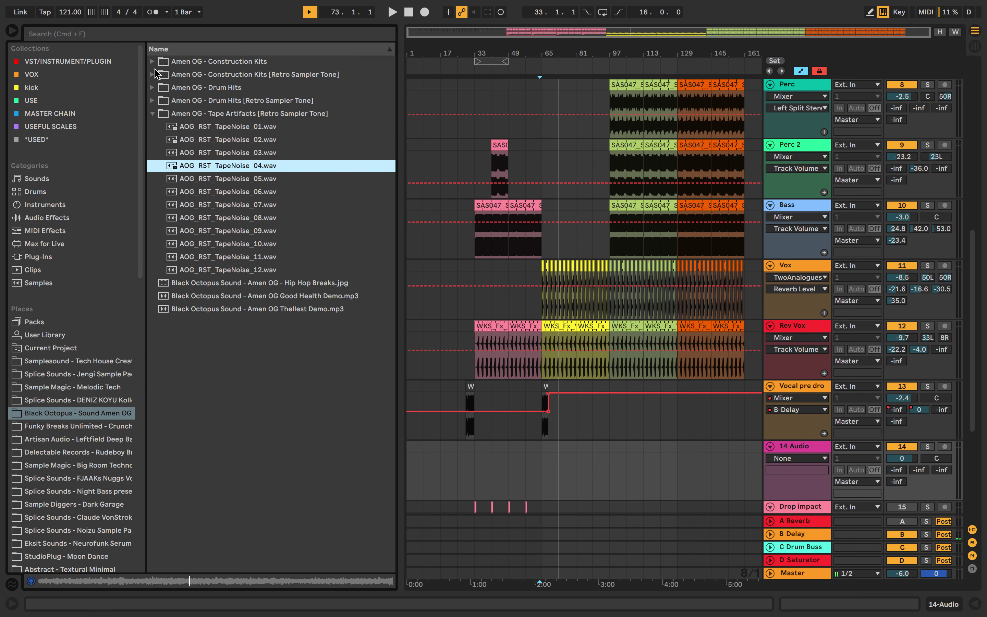
pyautogui.click(153, 62)
pyautogui.click(170, 85)
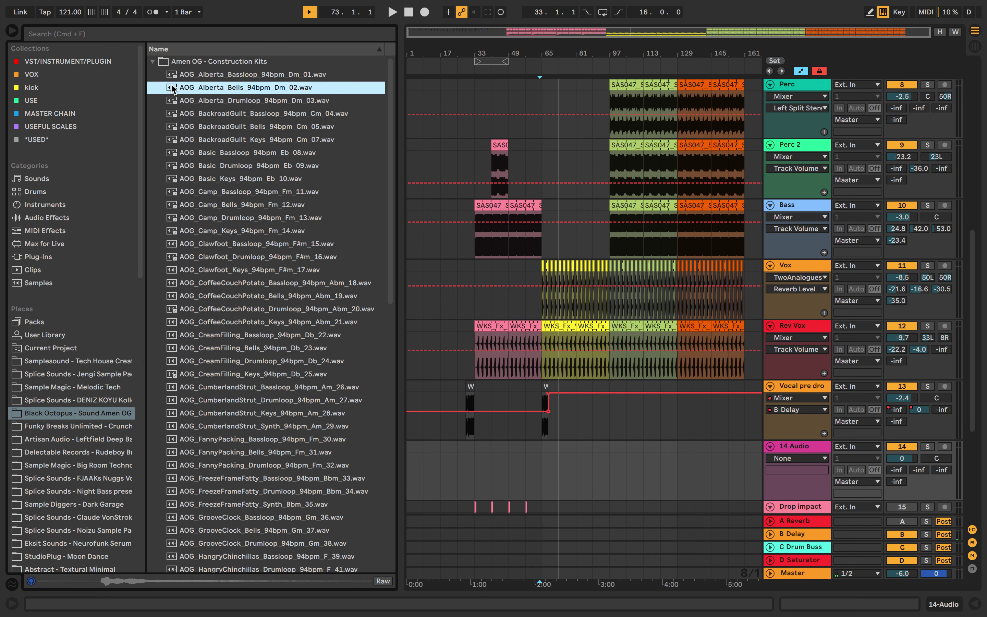
pyautogui.click(201, 77)
pyautogui.click(218, 141)
pyautogui.click(241, 231)
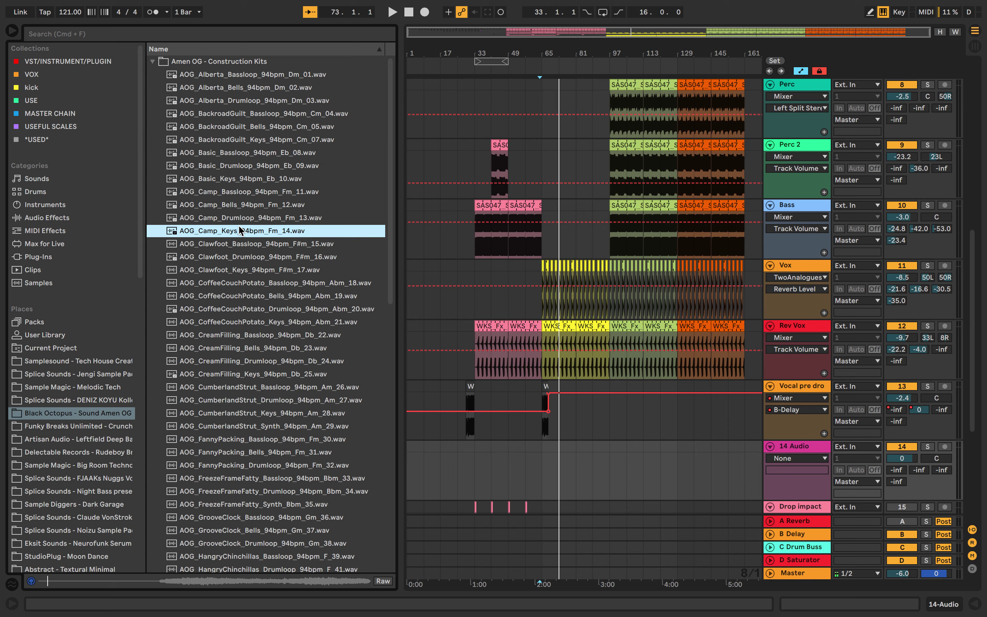
# Open Side 1 of the Funky Breaks Unlimited folder and preview Break 1, Break 2 and Break 3
pyautogui.click(122, 430)
pyautogui.click(153, 75)
pyautogui.click(191, 113)
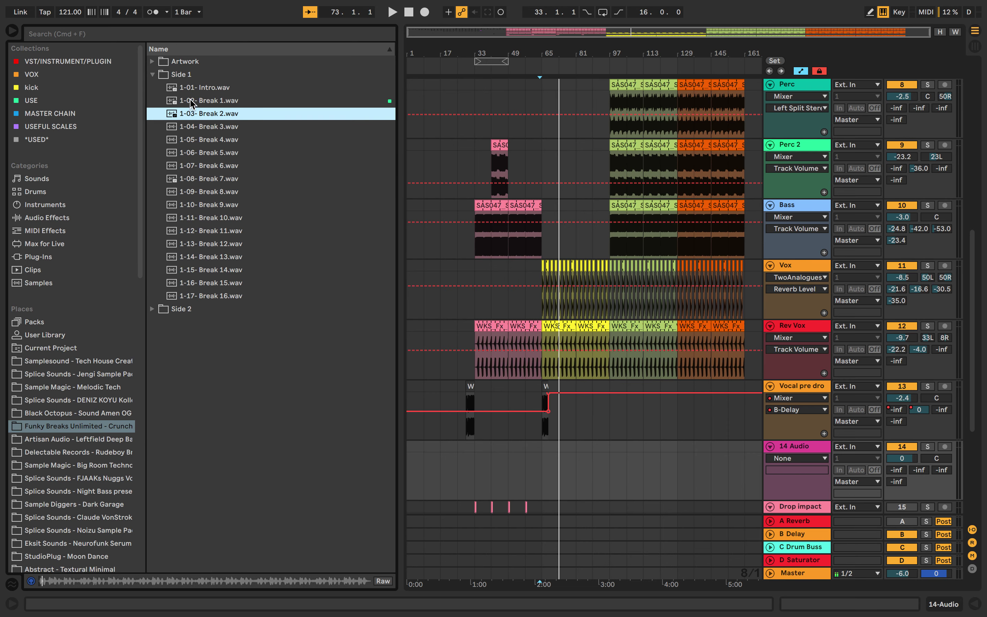
pyautogui.click(198, 101)
pyautogui.click(212, 127)
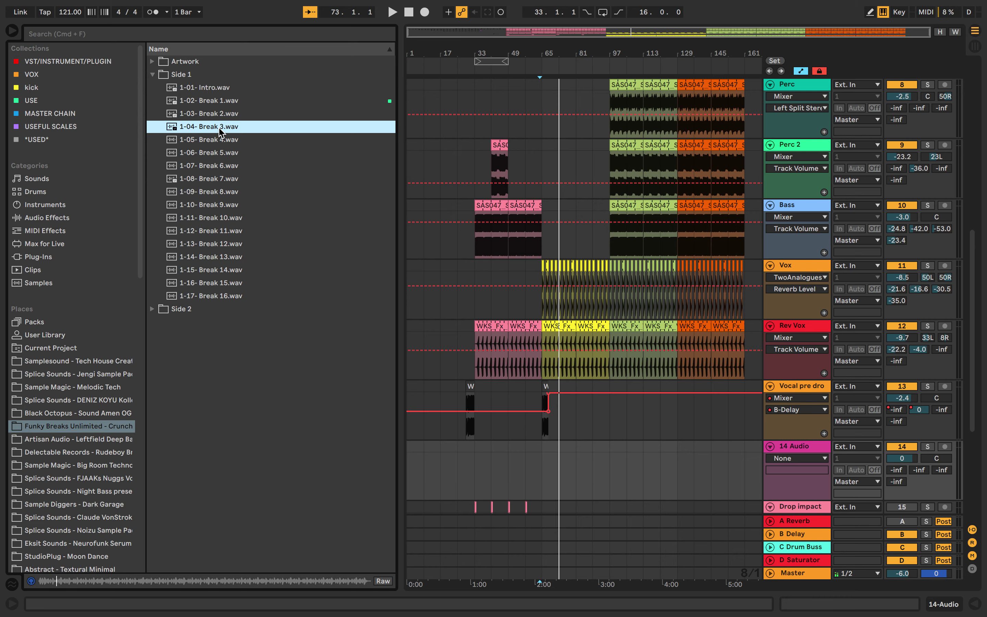
# Place 1-04- Break 3.wav on the new audio track at bar 69 and start playback just before bar 65
pyautogui.moveTo(223, 131); pyautogui.dragTo(580, 447)
pyautogui.scroll(3, 548, 471)
pyautogui.click(522, 65)
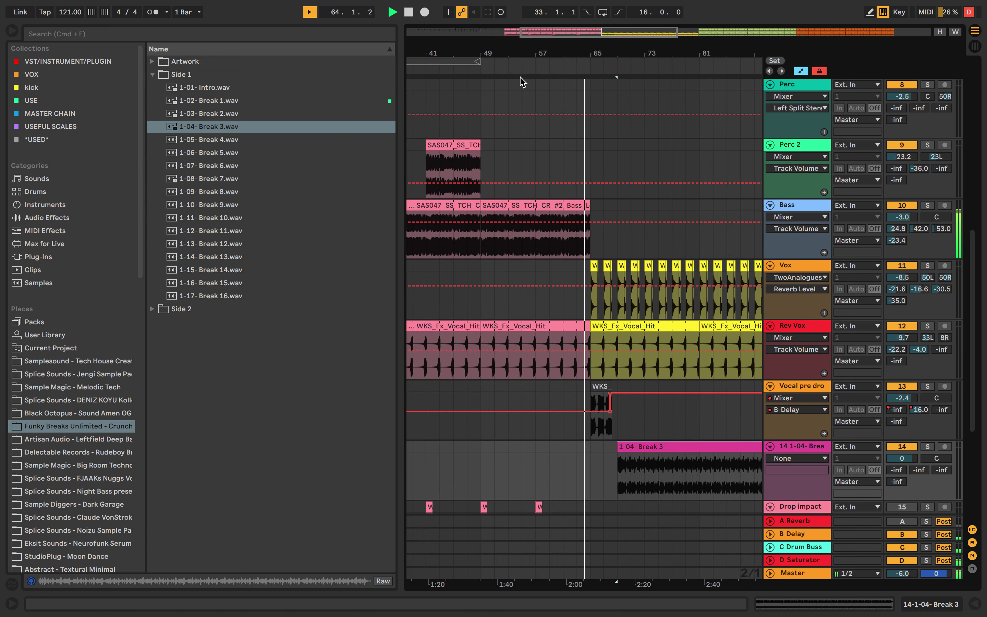
# Shorten the Break 3 clip so that it spans bars 81 to 97
pyautogui.scroll(5, 522, 223)
pyautogui.hscroll(4, 522, 238)
pyautogui.scroll(-5, 523, 241)
pyautogui.scroll(-3, 547, 377)
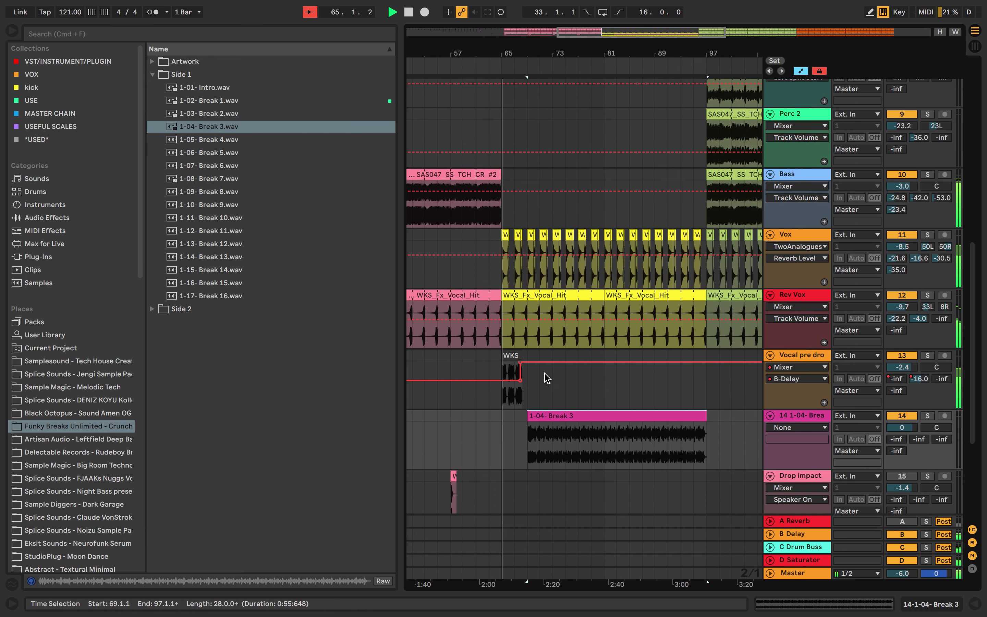
pyautogui.scroll(-2, 547, 377)
pyautogui.moveTo(594, 398)
pyautogui.mouseDown()
pyautogui.moveTo(682, 395)
pyautogui.moveTo(602, 389)
pyautogui.mouseUp()
pyautogui.scroll(-5, 674, 393)
pyautogui.scroll(-5, 605, 393)
pyautogui.scroll(4, 605, 393)
pyautogui.hscroll(-3, 605, 392)
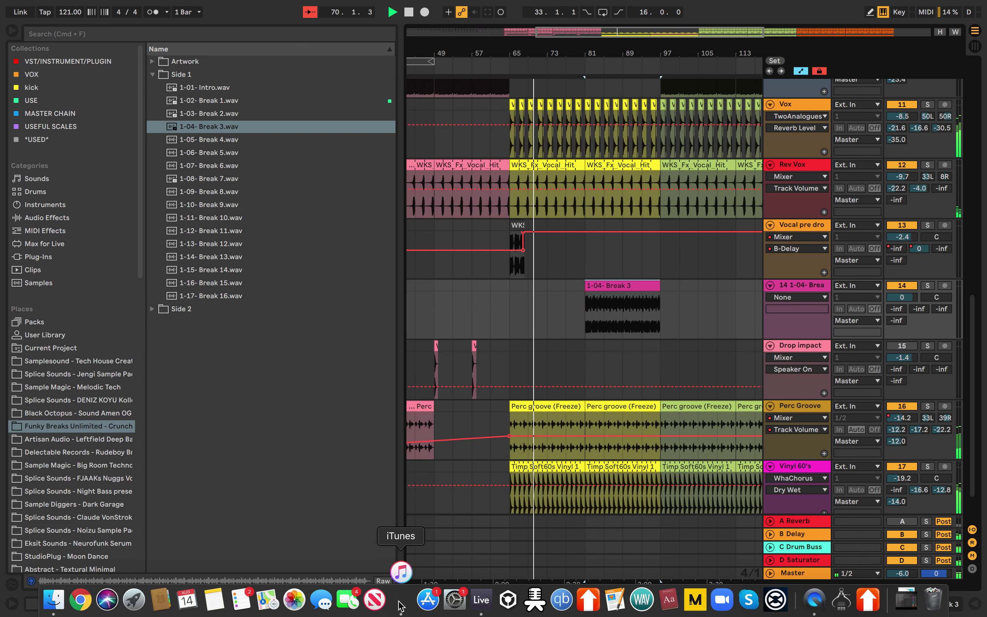
pyautogui.rightClick(401, 590)
pyautogui.click(429, 535)
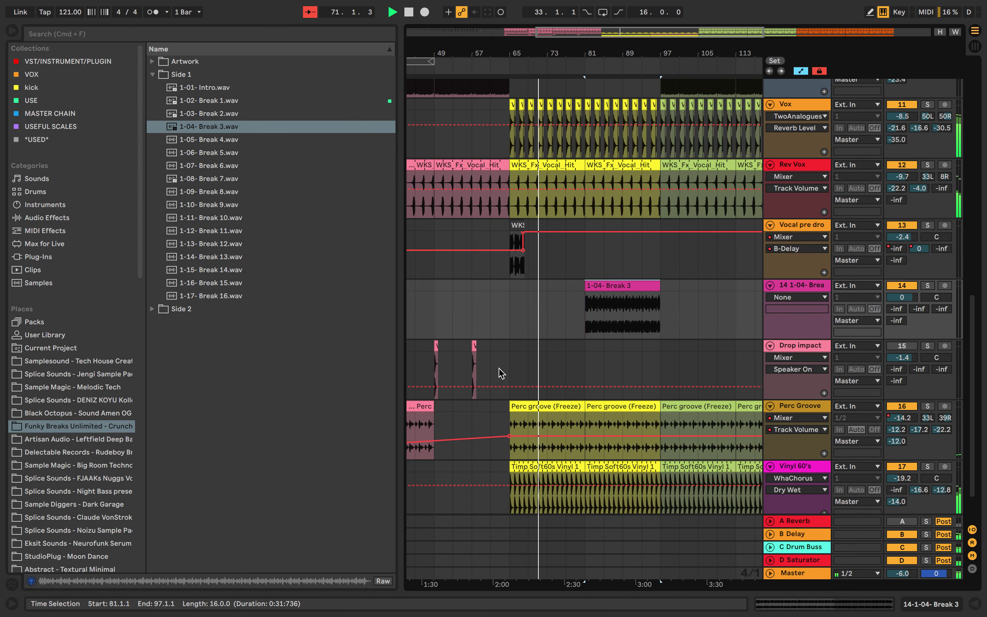
pyautogui.click(533, 344)
# Move the Break 3 clip on track 14 to bar 73, audition it, and delete it
pyautogui.scroll(3, 564, 304)
pyautogui.moveTo(634, 285); pyautogui.dragTo(576, 287)
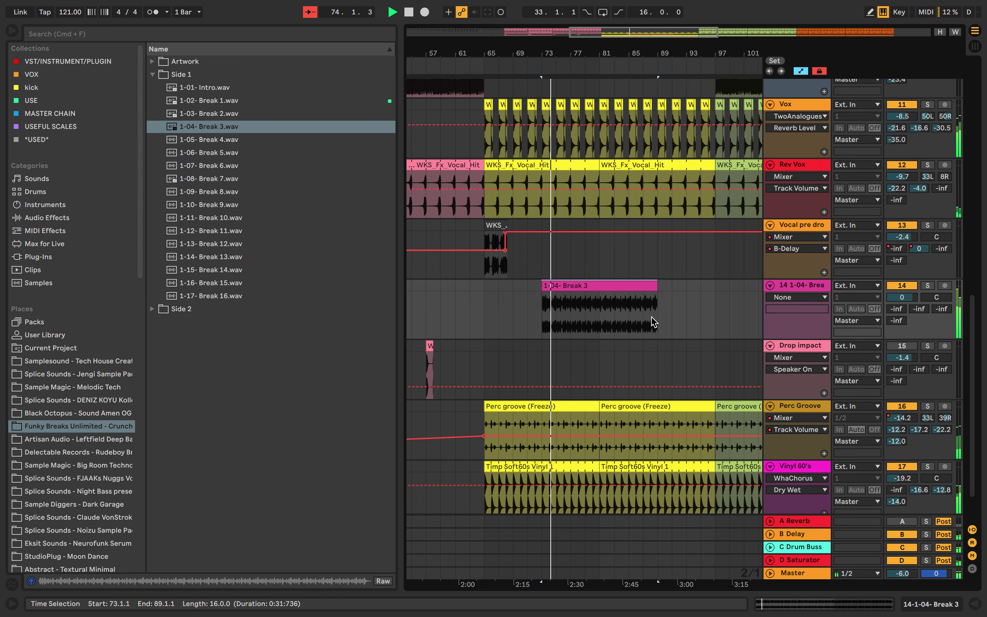
pyautogui.scroll(6, 547, 324)
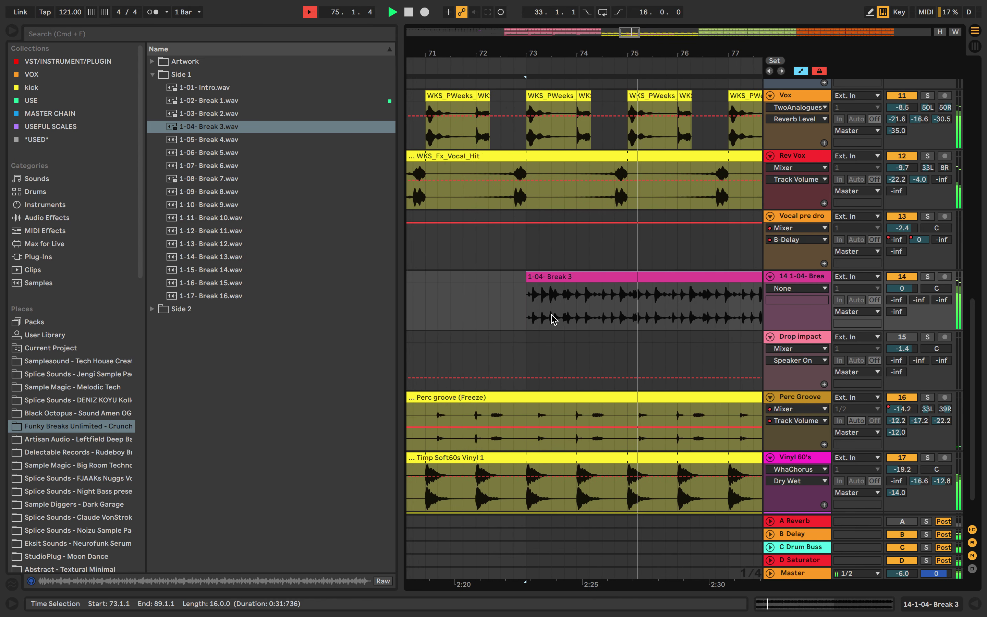
pyautogui.press('space')
pyautogui.press('Delete')
# Place 1-13- Break 12.wav on track 14 at bar 73 and shorten the clip to end at bar 97
pyautogui.click(176, 244)
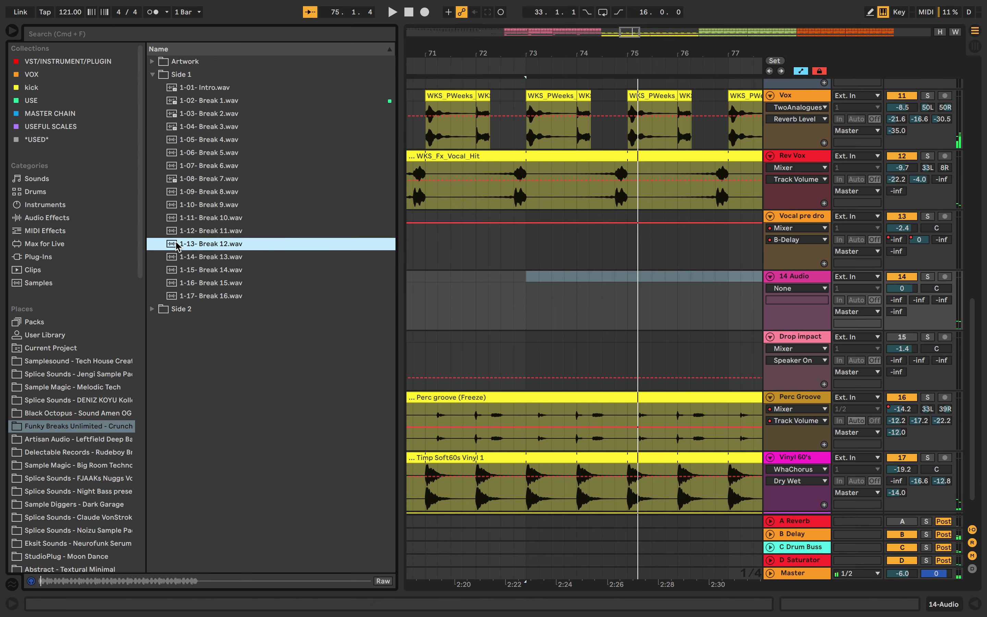
pyautogui.moveTo(185, 246); pyautogui.dragTo(526, 302)
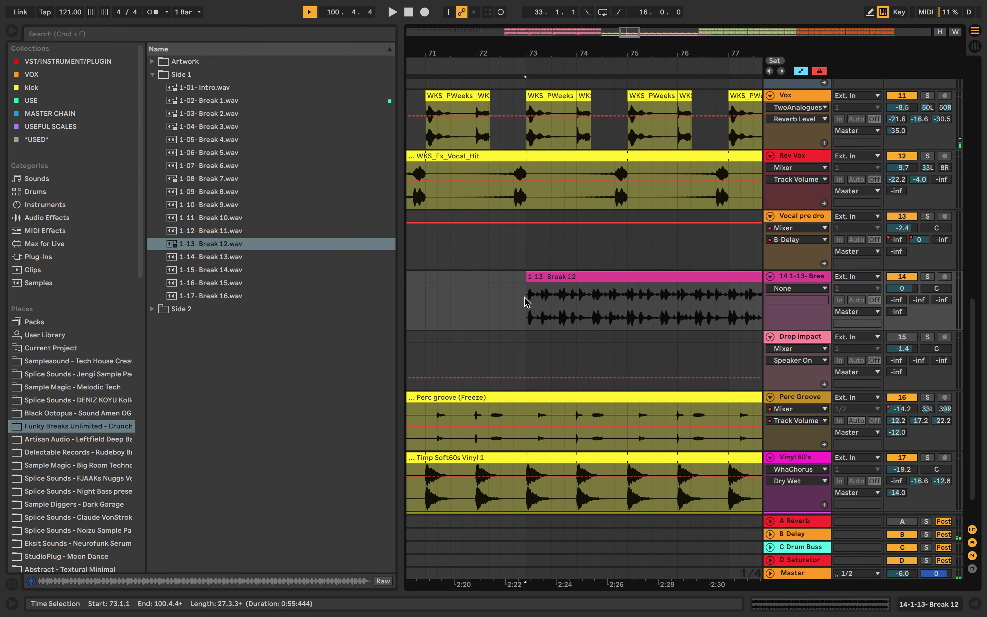
pyautogui.press('space')
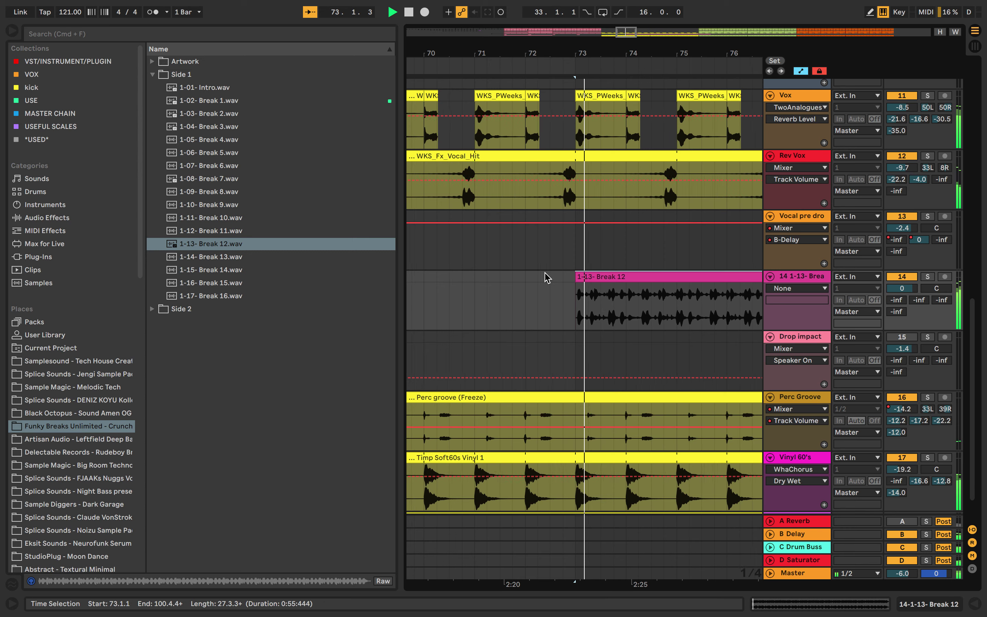
pyautogui.scroll(-4, 546, 277)
pyautogui.scroll(-3, 547, 278)
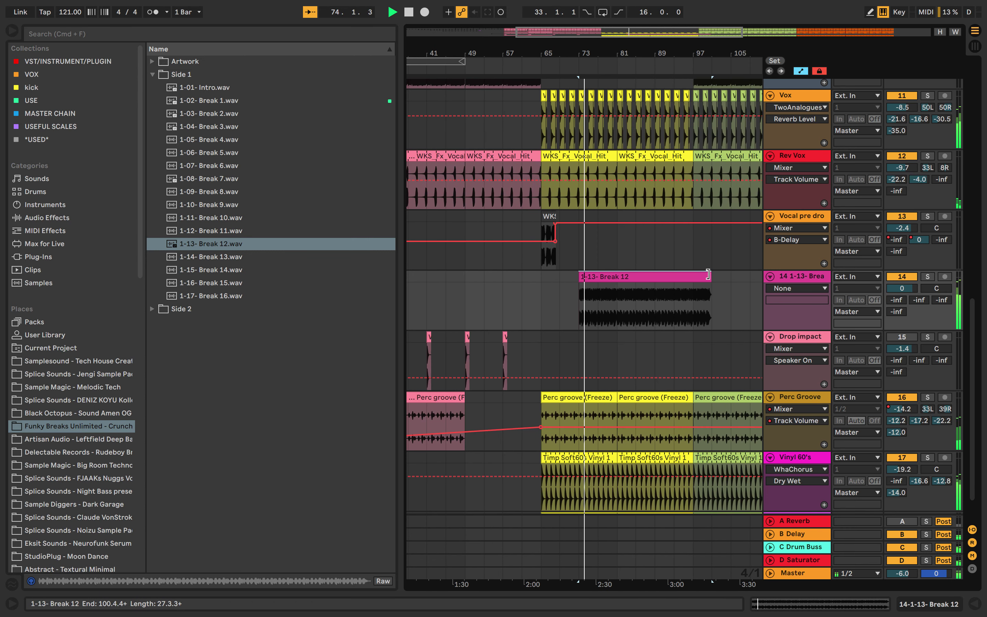
pyautogui.moveTo(711, 275); pyautogui.dragTo(692, 274)
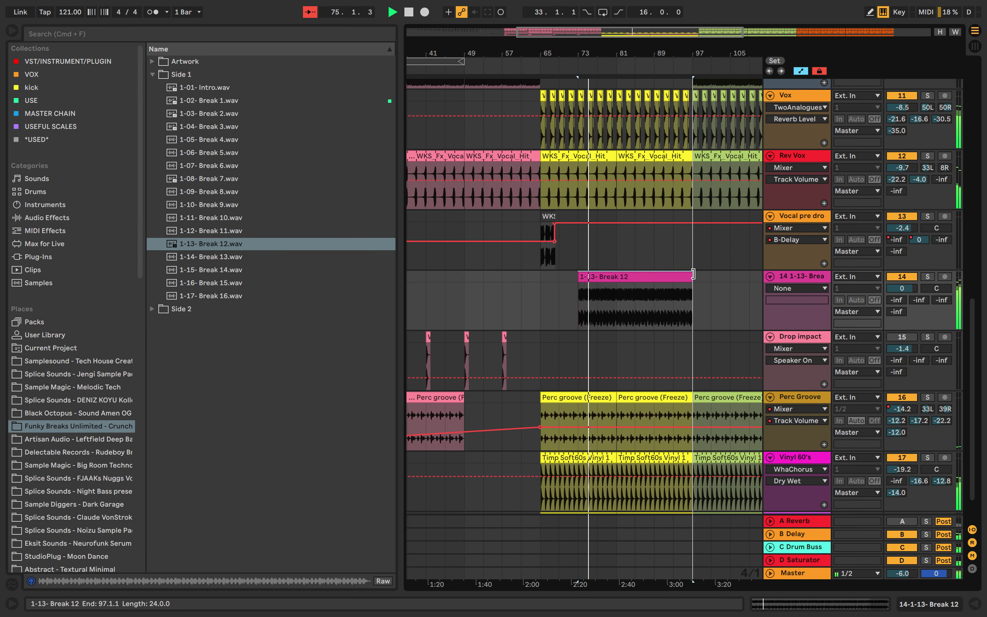
# Set track 14's volume to -8.5 dB and the Break 12 clip's warp mode to Complex Pro
pyautogui.moveTo(901, 288); pyautogui.dragTo(901, 296)
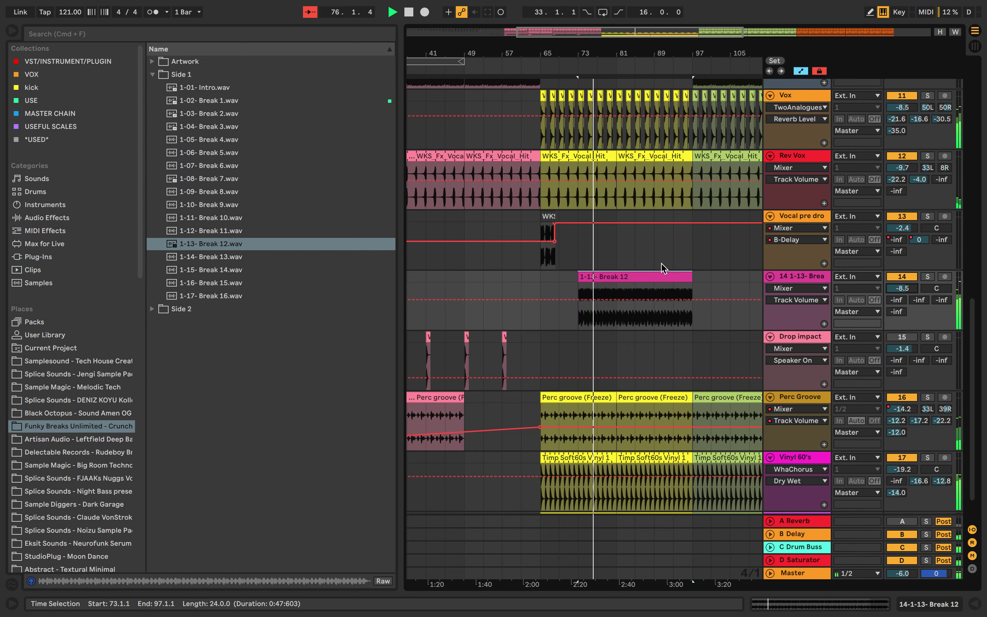
pyautogui.doubleClick(663, 286)
pyautogui.click(151, 229)
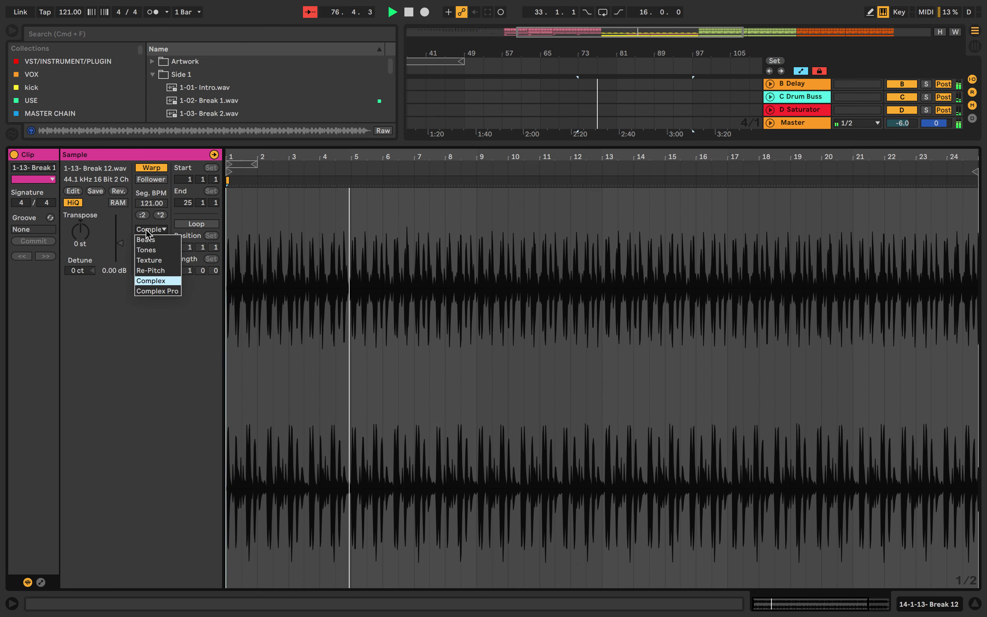
pyautogui.click(165, 292)
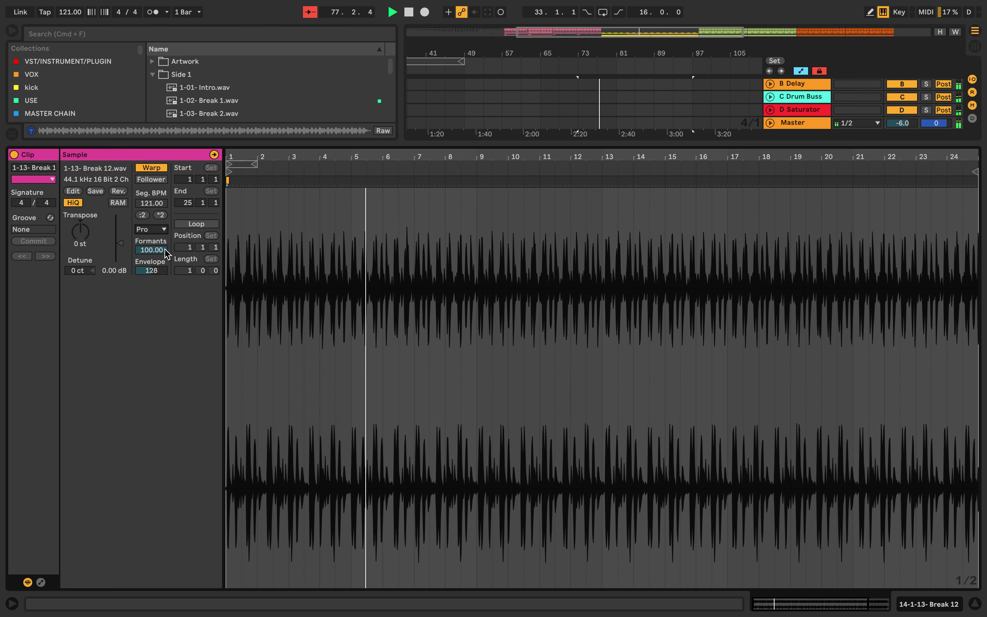
pyautogui.click(496, 146)
# Mute track 14, delete its Break 12 clip, and stop playback
pyautogui.moveTo(897, 260); pyautogui.dragTo(897, 212)
pyautogui.click(902, 236)
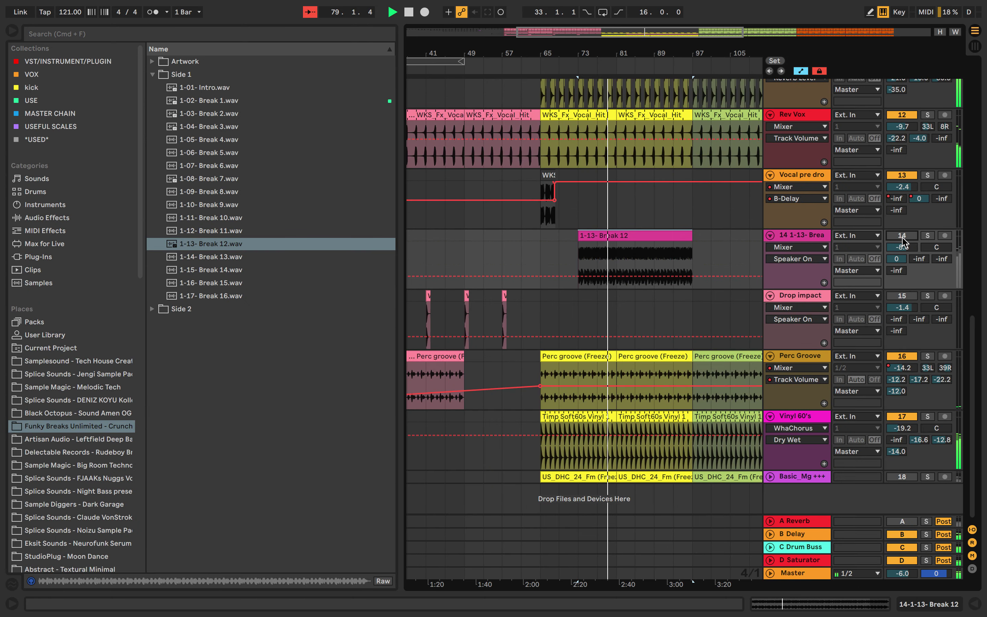
pyautogui.click(628, 236)
pyautogui.press('Delete')
pyautogui.press('space')
# Preview Break 14, Break 15 and Break 16 in the Side 1 folder
pyautogui.click(255, 270)
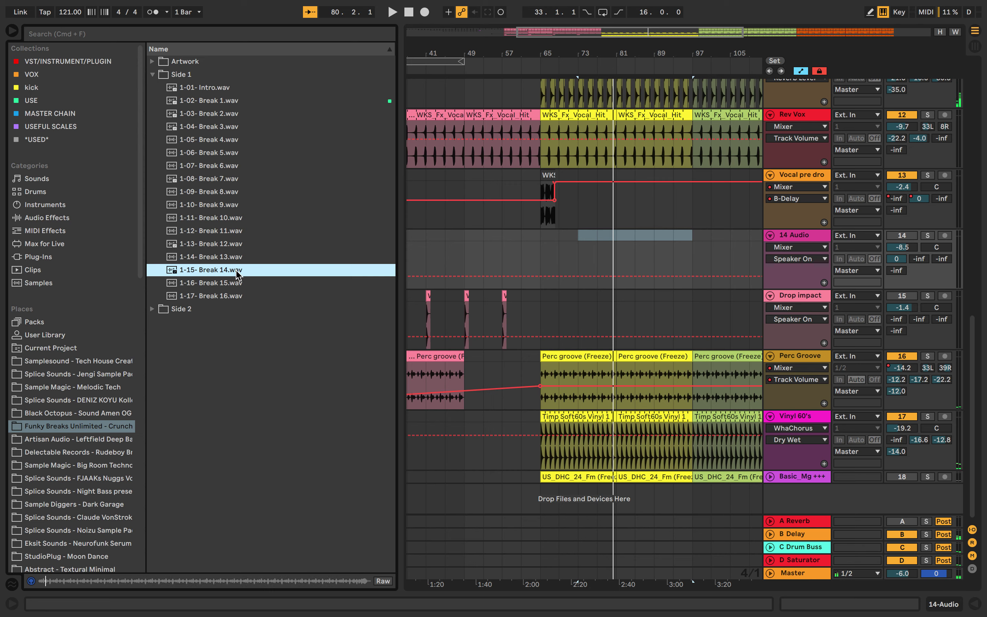
pyautogui.click(236, 283)
pyautogui.click(235, 297)
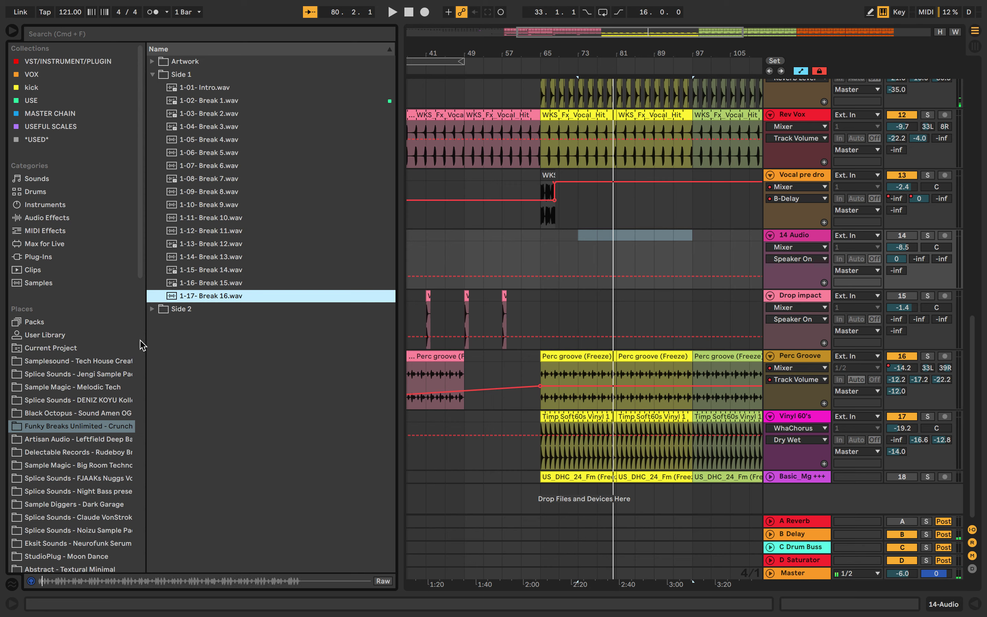
# Open the StudioPlug - Moon Dance pack and preview Calling G# Aeolian.mid from its Moon Dance (Midi Kit) folder
pyautogui.scroll(-2, 73, 449)
pyautogui.click(93, 535)
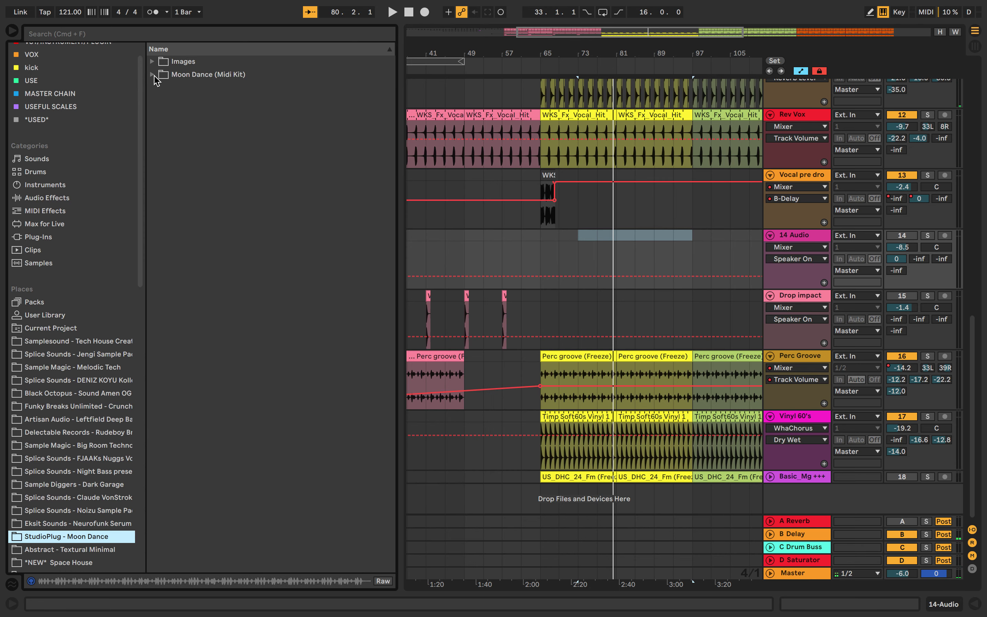
pyautogui.click(152, 74)
pyautogui.click(167, 87)
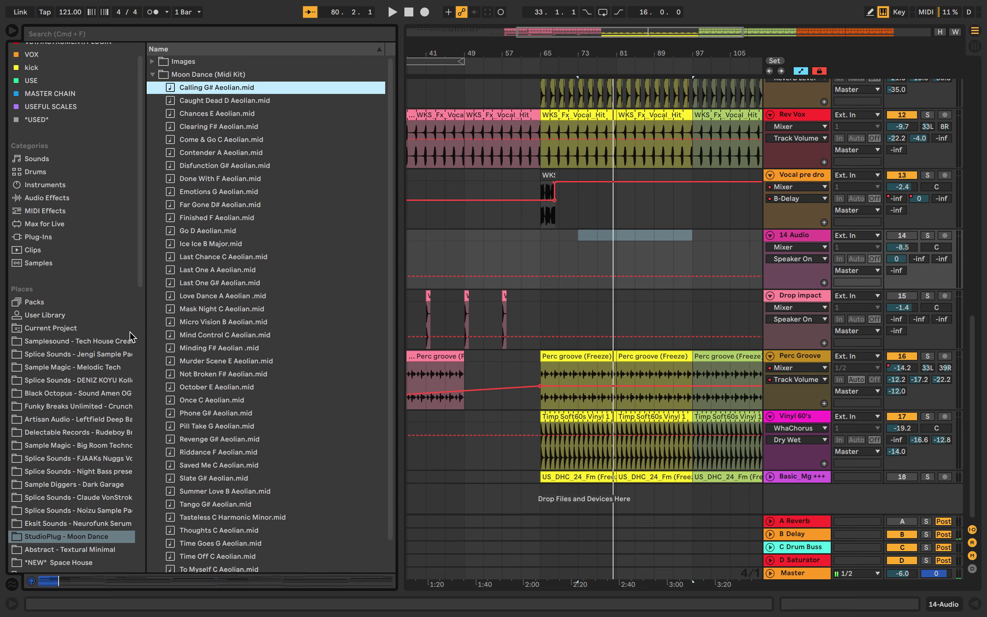
# Place 126_Aura_Perc.wav from the Abstract - Textural Minimal Drum Loops folder on track 14 at bar 73 and start playback shortly before it
pyautogui.click(109, 551)
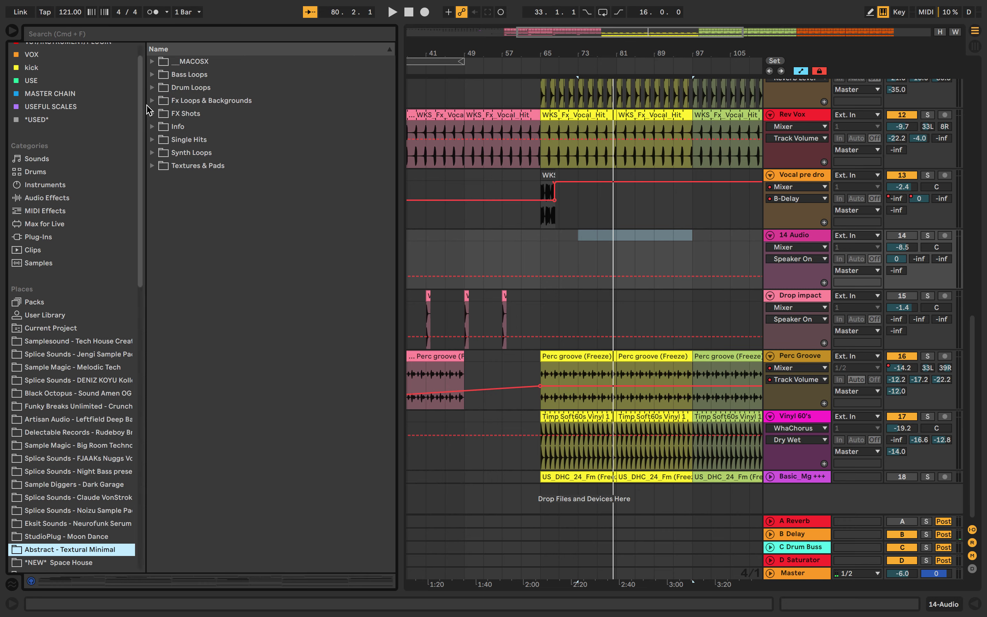
pyautogui.click(153, 88)
pyautogui.click(173, 153)
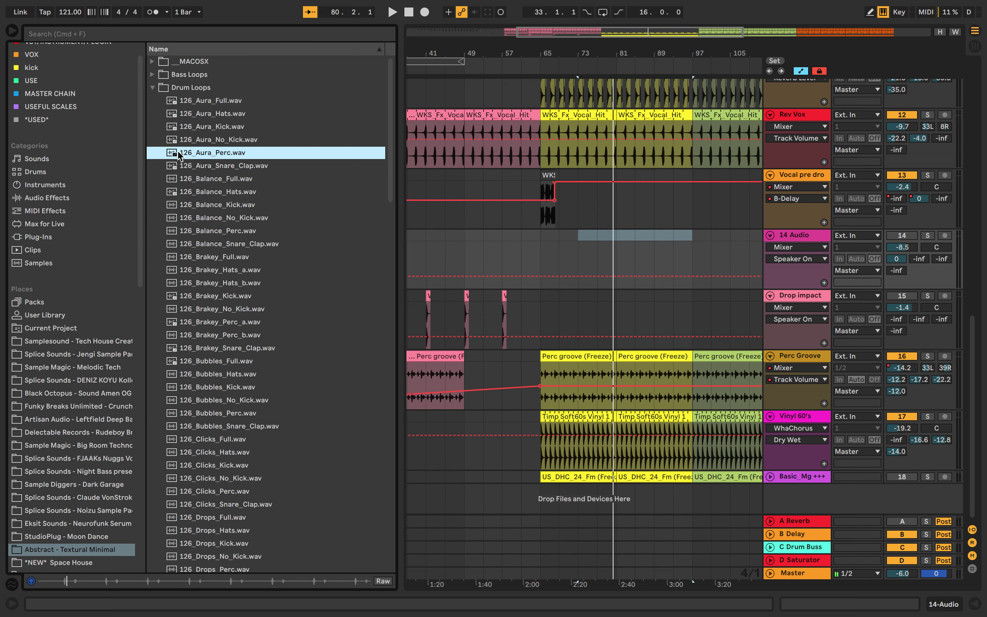
pyautogui.moveTo(190, 153); pyautogui.dragTo(574, 238)
pyautogui.click(564, 58)
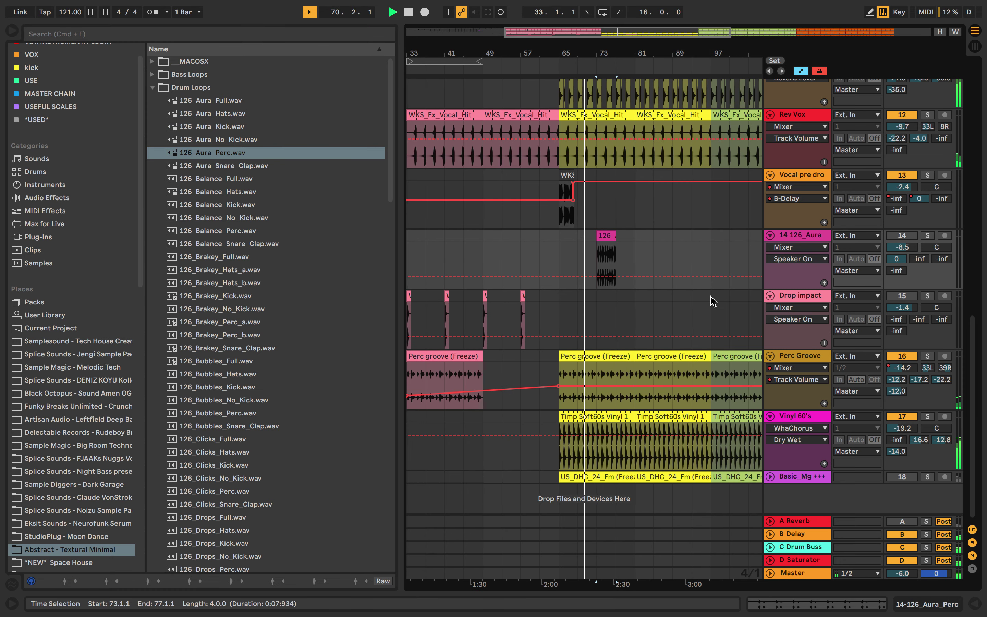
# Unmute track 14 and extend the 126_Aura_Perc clip so that it spans bars 73 to 97
pyautogui.click(902, 235)
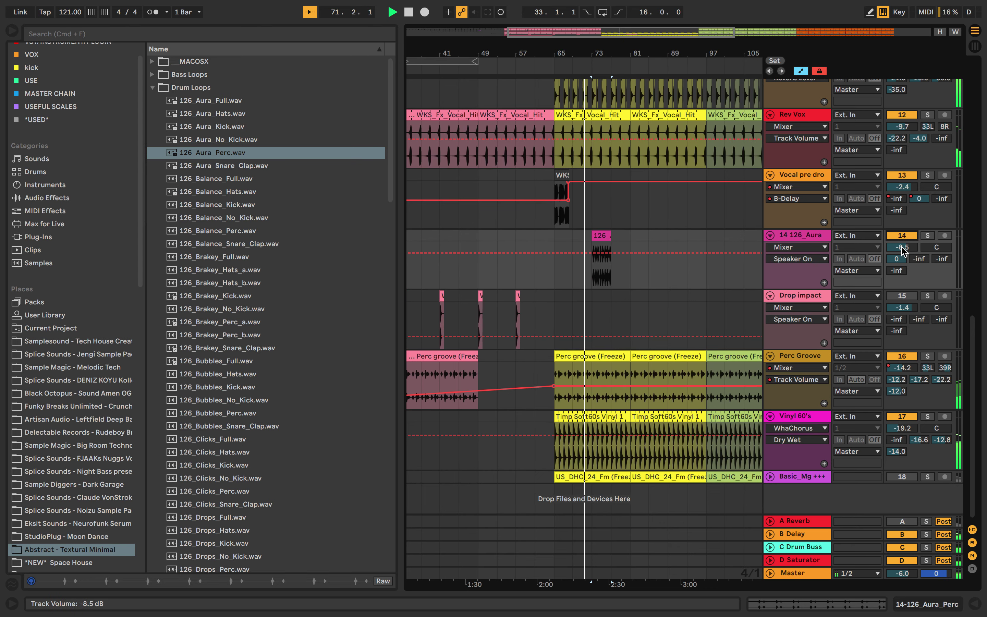
pyautogui.click(607, 239)
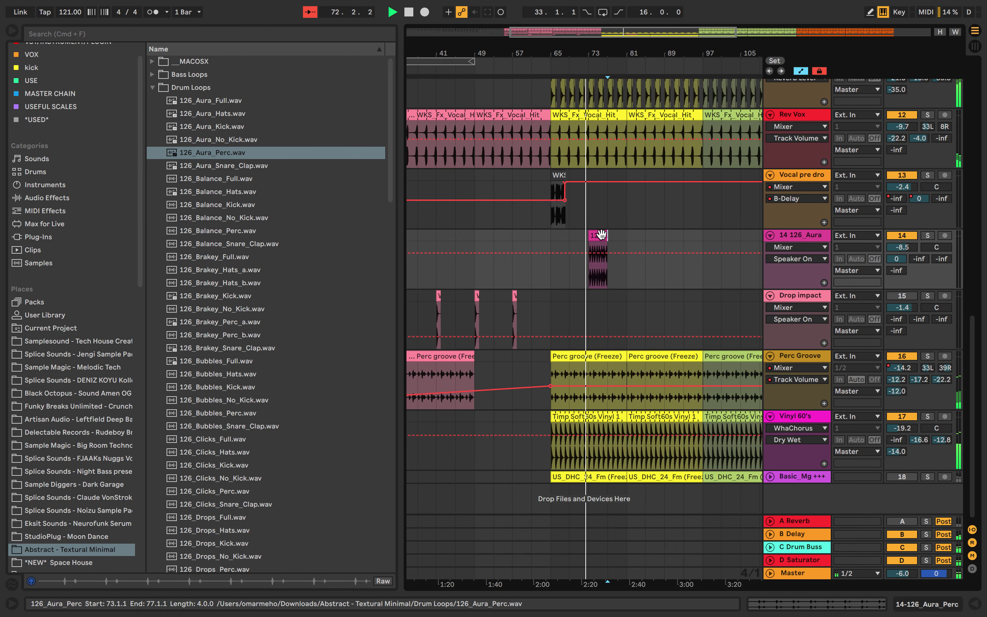
pyautogui.moveTo(608, 239); pyautogui.dragTo(706, 238)
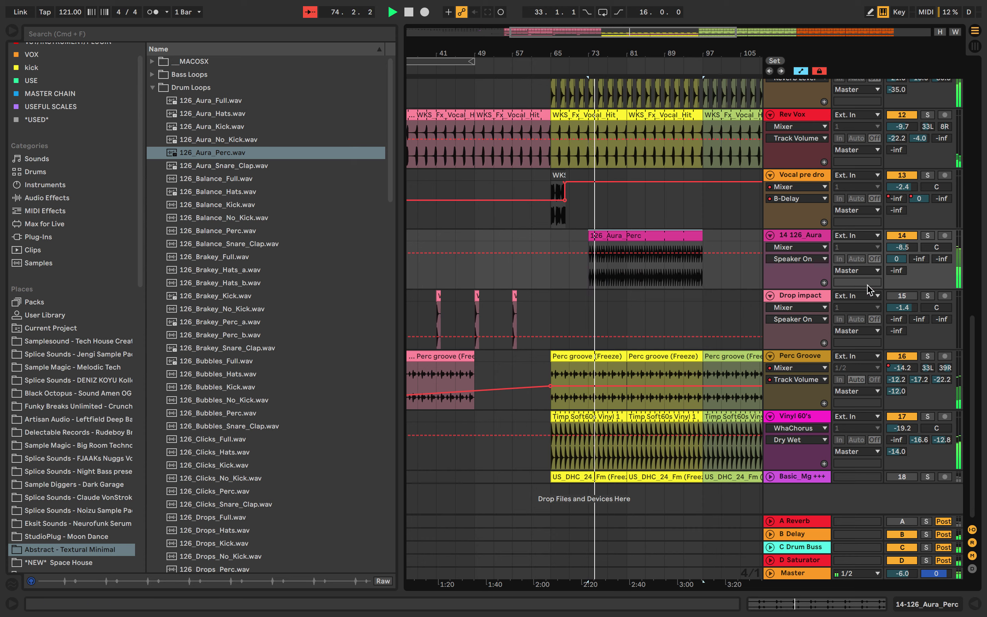
# Automate the Aura Perc track's B-Delay send to rise from -inf dB at bar 73 to 0.0 dB at bar 97
pyautogui.click(798, 258)
pyautogui.click(840, 291)
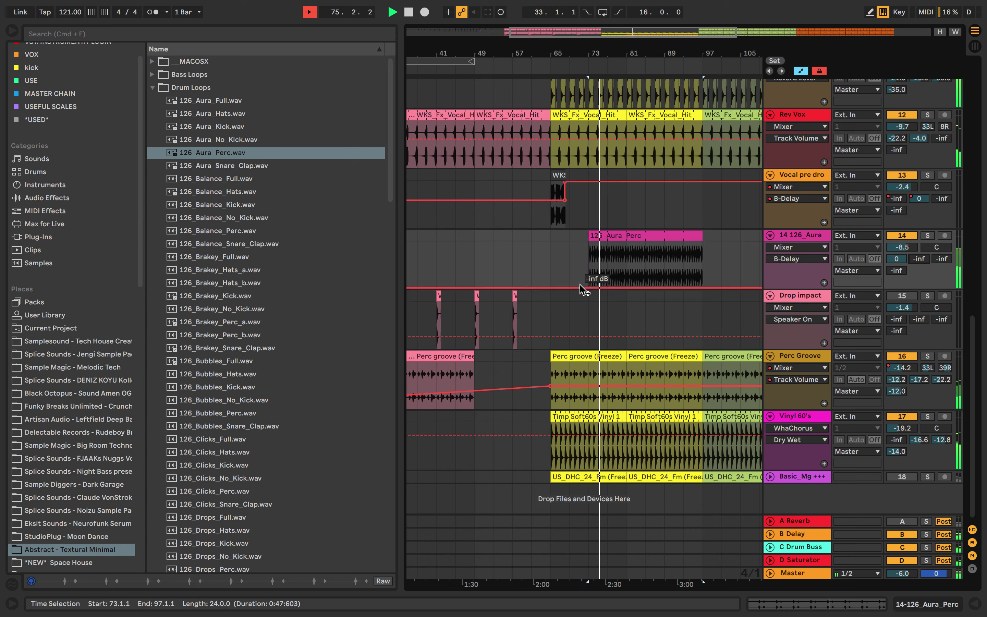
pyautogui.click(588, 288)
pyautogui.moveTo(607, 287); pyautogui.dragTo(702, 242)
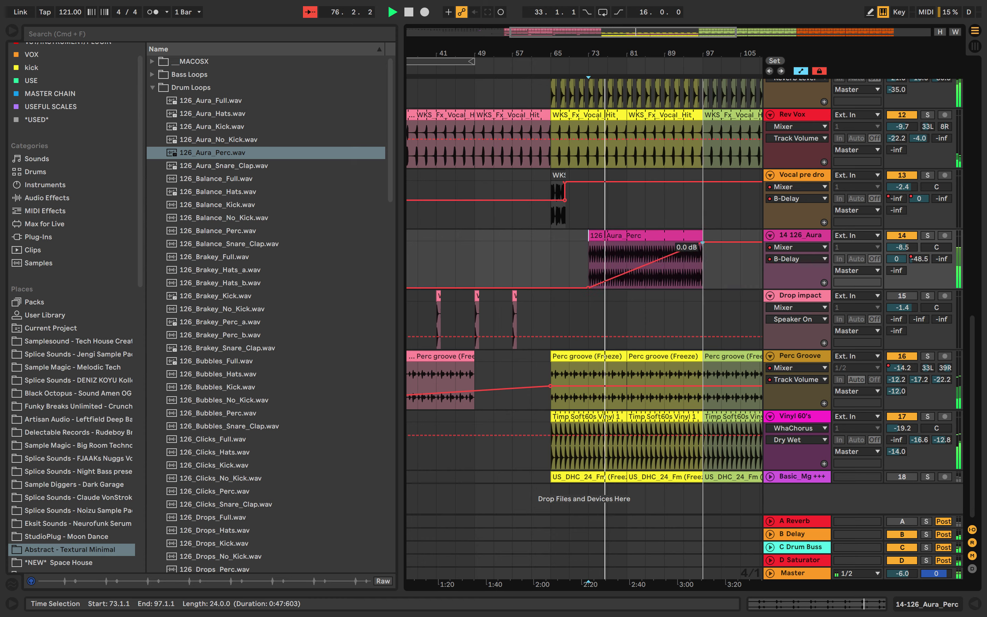
# Insert an audio track below the Aura Perc track and place 126_Brakey_Perc_a.wav on it from bar 81 to bar 97
pyautogui.rightClick(802, 238)
pyautogui.click(832, 353)
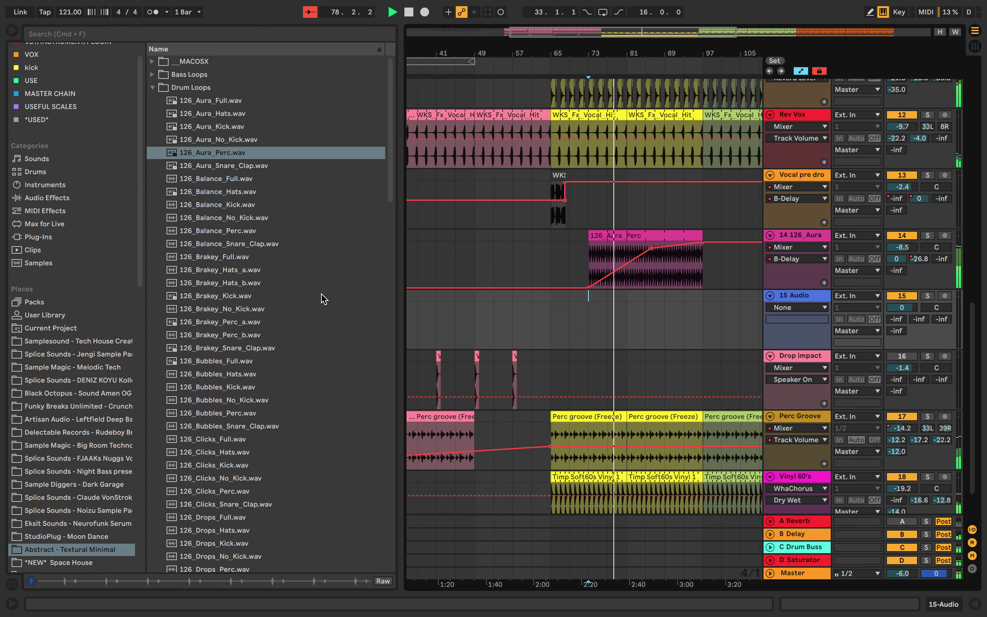
pyautogui.moveTo(318, 321); pyautogui.dragTo(628, 314)
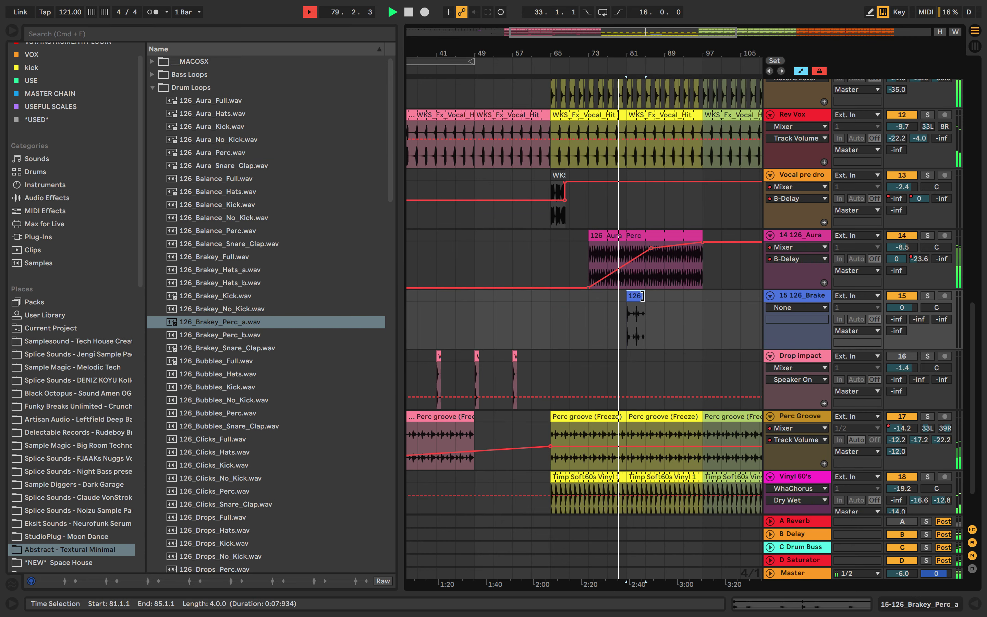
# Automate the Brakey Perc track's A-Reverb send to rise from -inf dB at bar 81 to near maximum at bar 97
pyautogui.rightClick(902, 322)
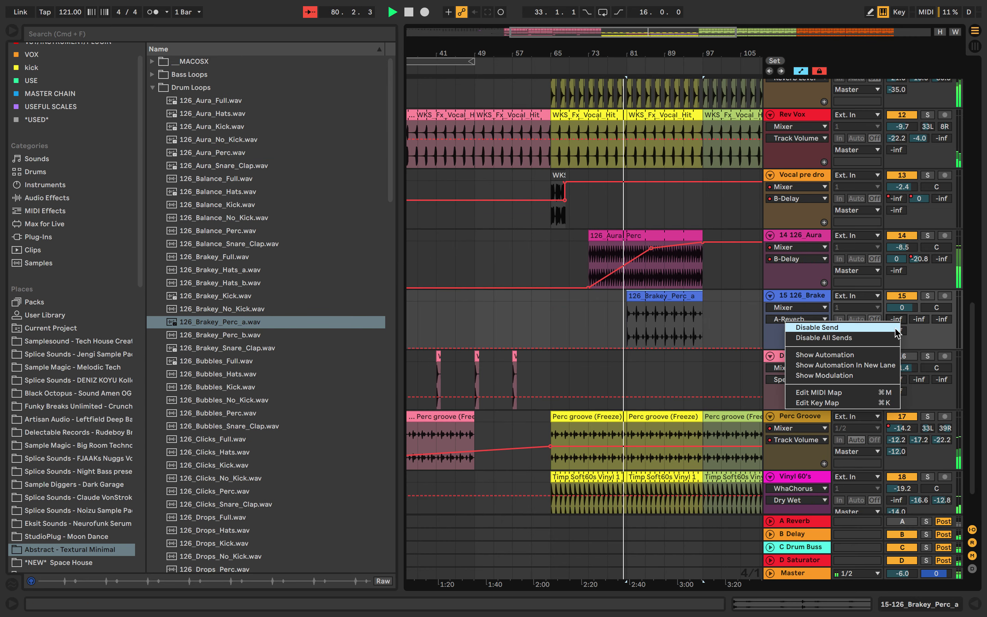
pyautogui.click(813, 361)
pyautogui.click(627, 348)
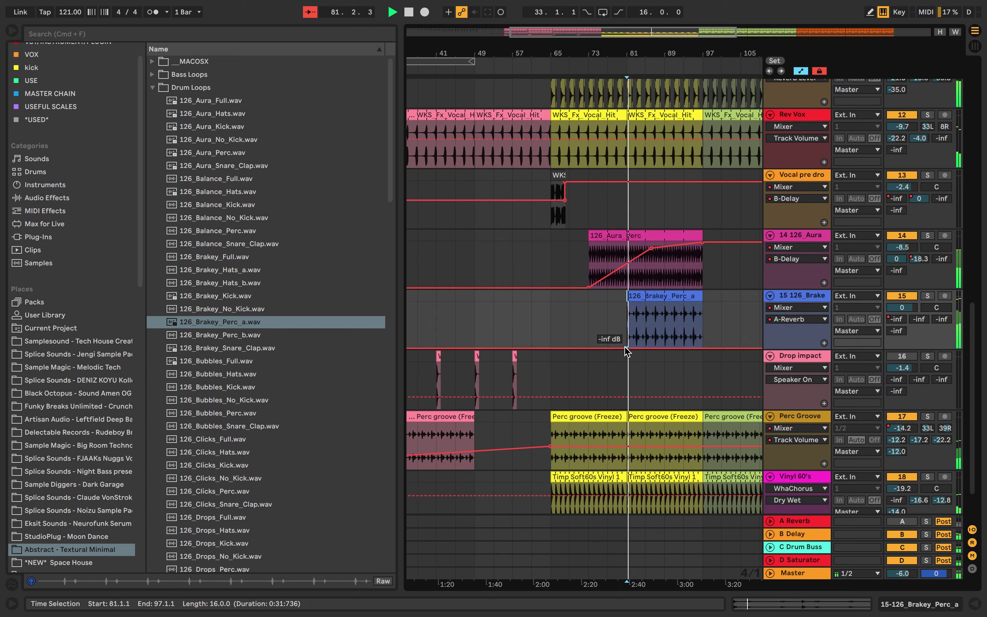
pyautogui.moveTo(703, 348); pyautogui.dragTo(703, 301)
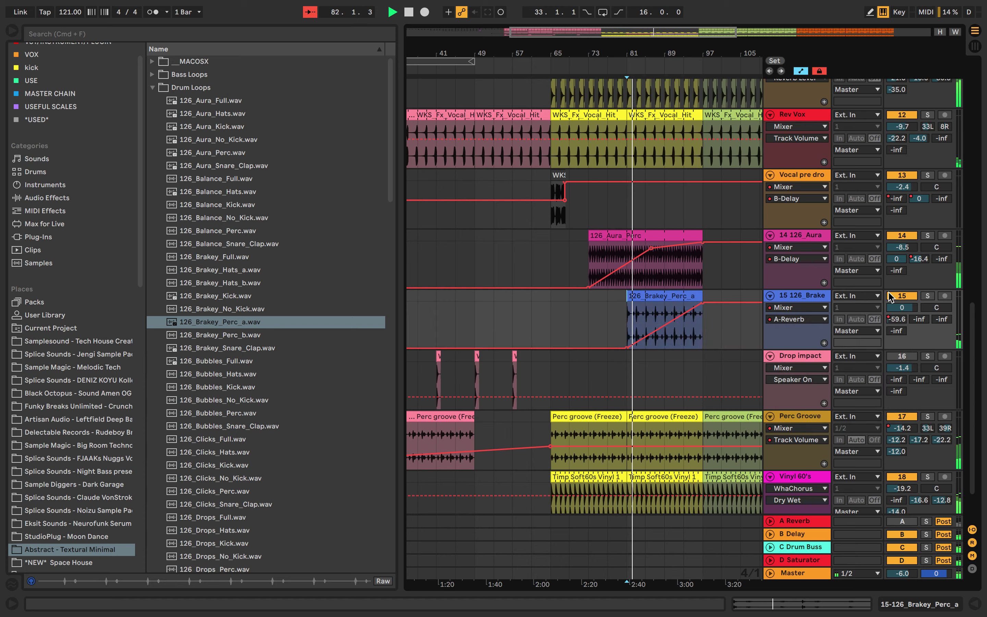
# Automate the Brakey Perc track's B-Delay send with a matching rise from bar 81 to bar 97
pyautogui.rightClick(915, 314)
pyautogui.click(846, 349)
pyautogui.click(628, 348)
pyautogui.moveTo(703, 348); pyautogui.dragTo(710, 304)
# Insert an audio track below the Brakey Perc track and place 126_Bubbles_Perc.wav on it from bar 89 to bar 97
pyautogui.rightClick(802, 335)
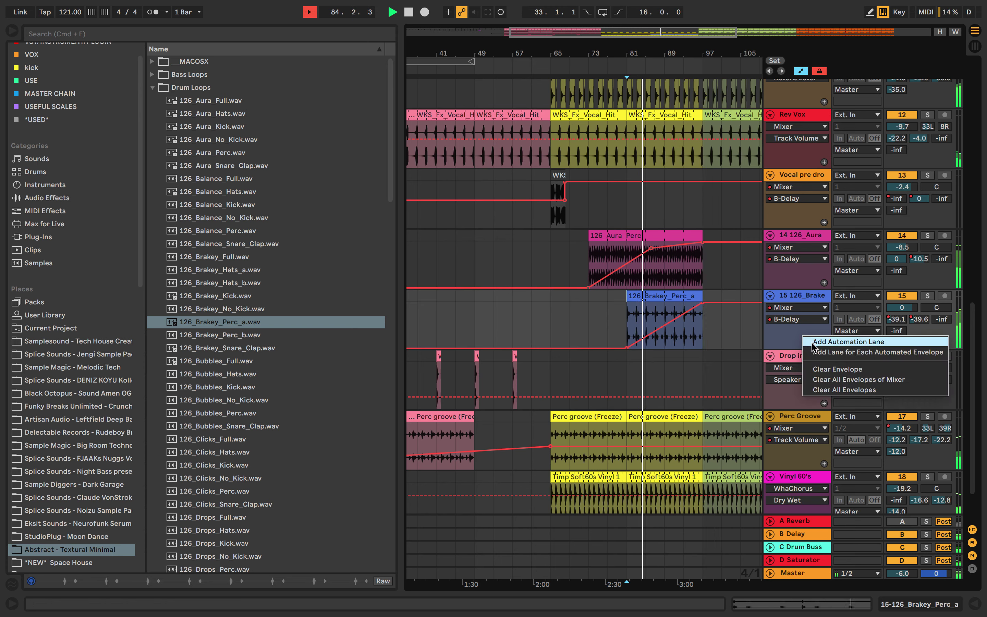
pyautogui.click(809, 294)
pyautogui.rightClick(809, 293)
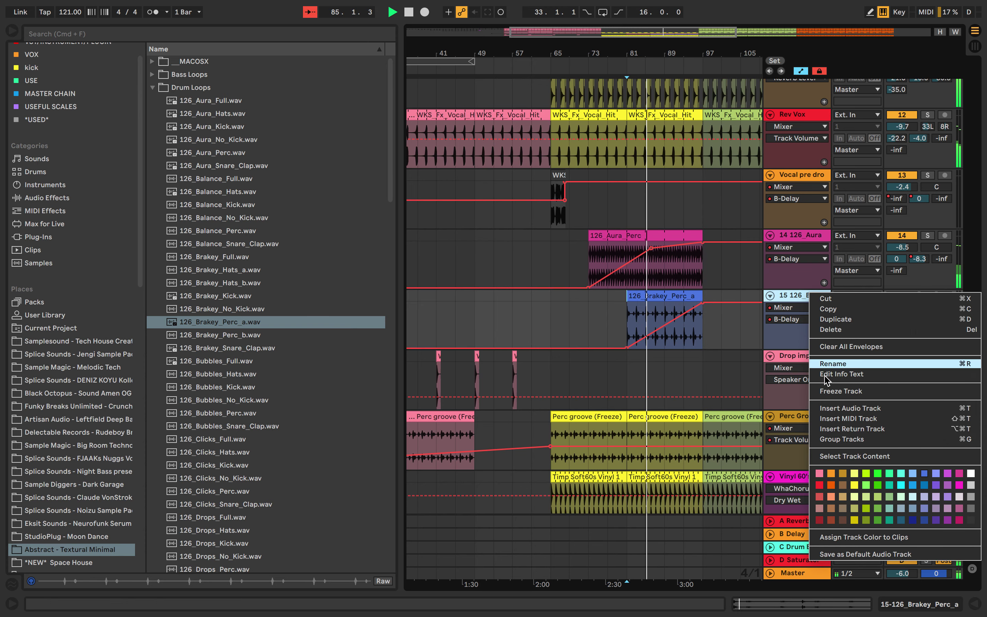
pyautogui.click(833, 409)
pyautogui.moveTo(238, 413); pyautogui.dragTo(704, 356)
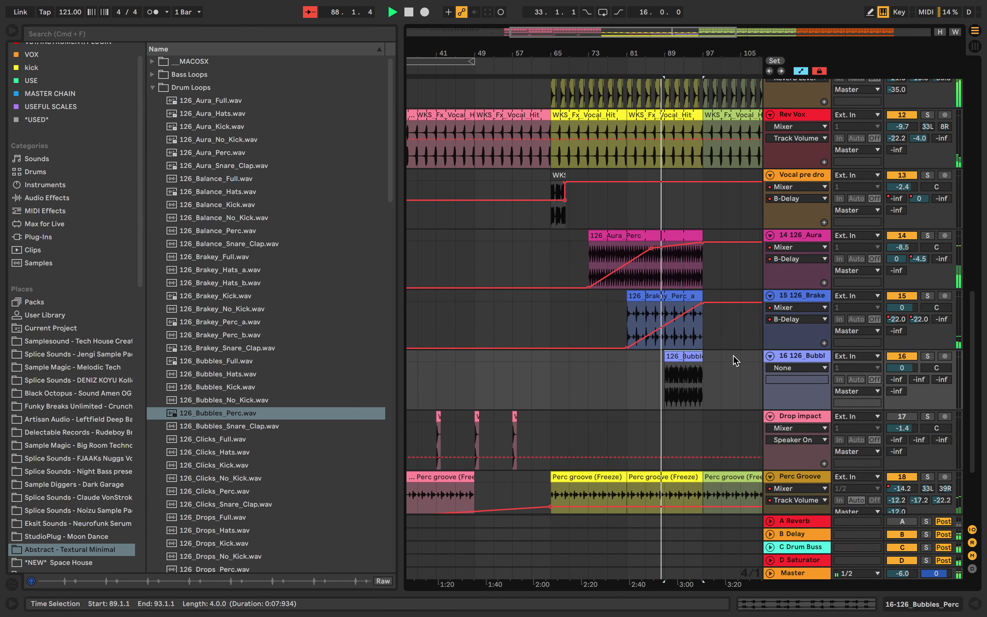
# Automate the Bubbles Perc track's B-Delay send to rise from -inf dB at bar 89 to near maximum at bar 97
pyautogui.rightClick(926, 382)
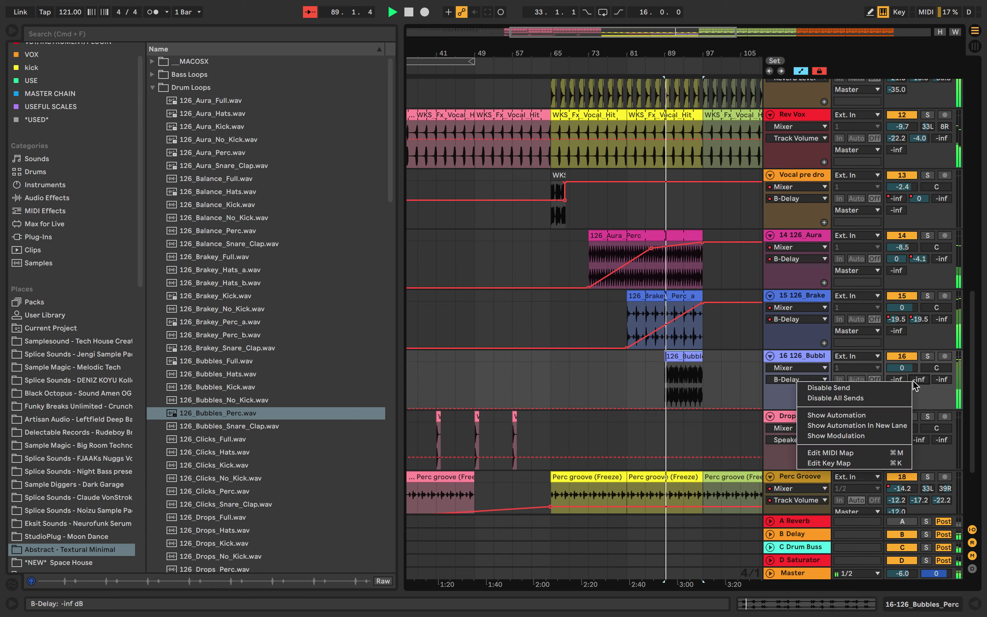
pyautogui.click(877, 418)
pyautogui.click(665, 412)
pyautogui.click(665, 408)
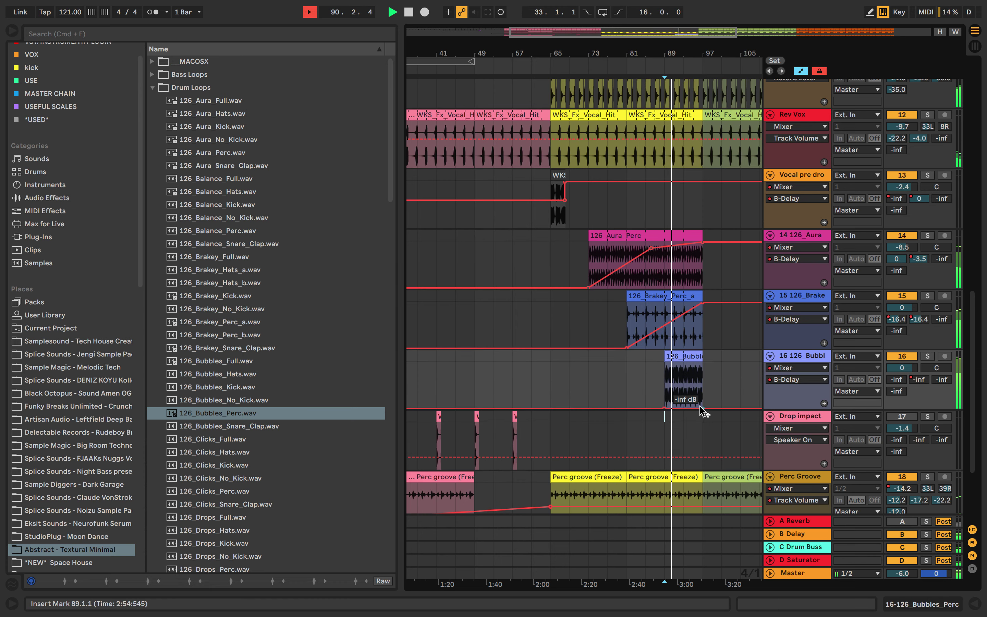
pyautogui.moveTo(703, 409); pyautogui.dragTo(702, 361)
# Copy the Vocal pre drop clip to bar 93 and automate its B-Delay send to dip before the clip, then reach -7.0 dB by bar 97
pyautogui.click(566, 174)
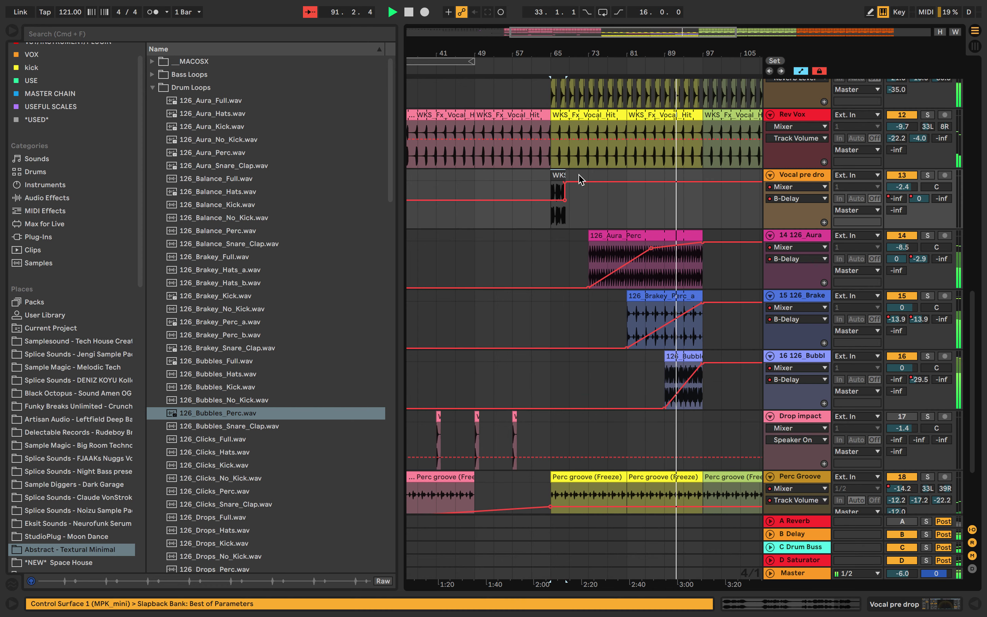
pyautogui.moveTo(698, 175)
pyautogui.mouseDown()
pyautogui.moveTo(678, 213)
pyautogui.moveTo(703, 189)
pyautogui.mouseUp()
pyautogui.click(668, 182)
pyautogui.press('-')
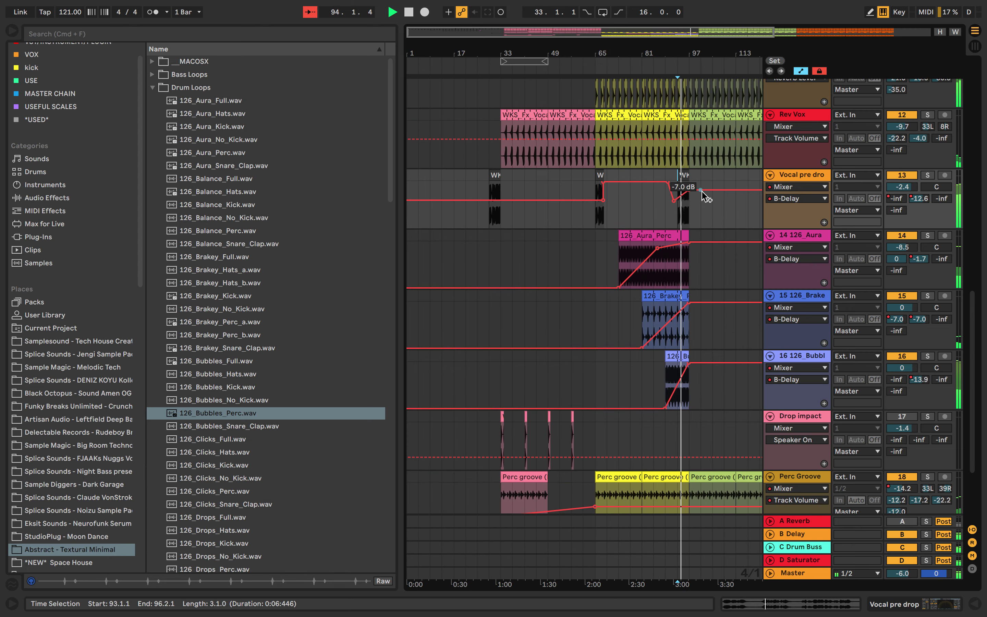
# Try placing a copy of the last Drop impact hit at bar 97
pyautogui.click(573, 415)
pyautogui.press('super+c')
pyautogui.click(685, 441)
pyautogui.press('super+v')
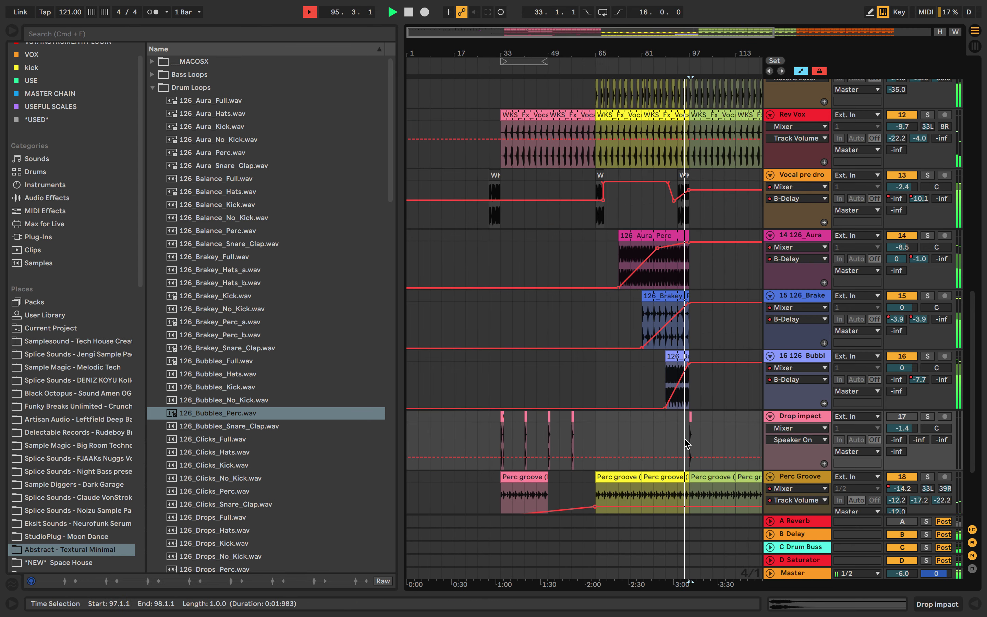
pyautogui.press('+')
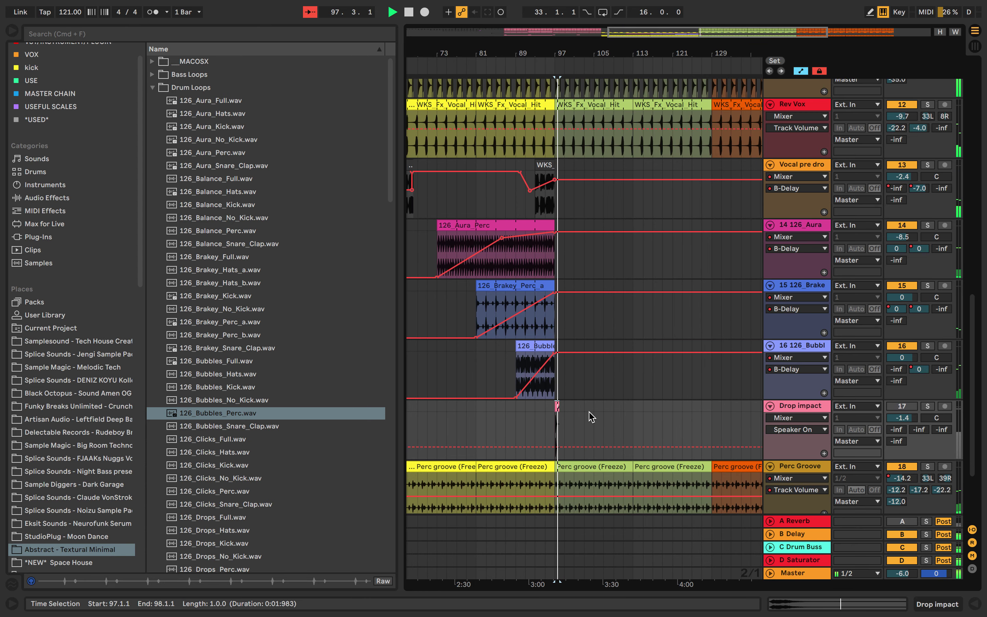
pyautogui.press('-')
pyautogui.press('-')
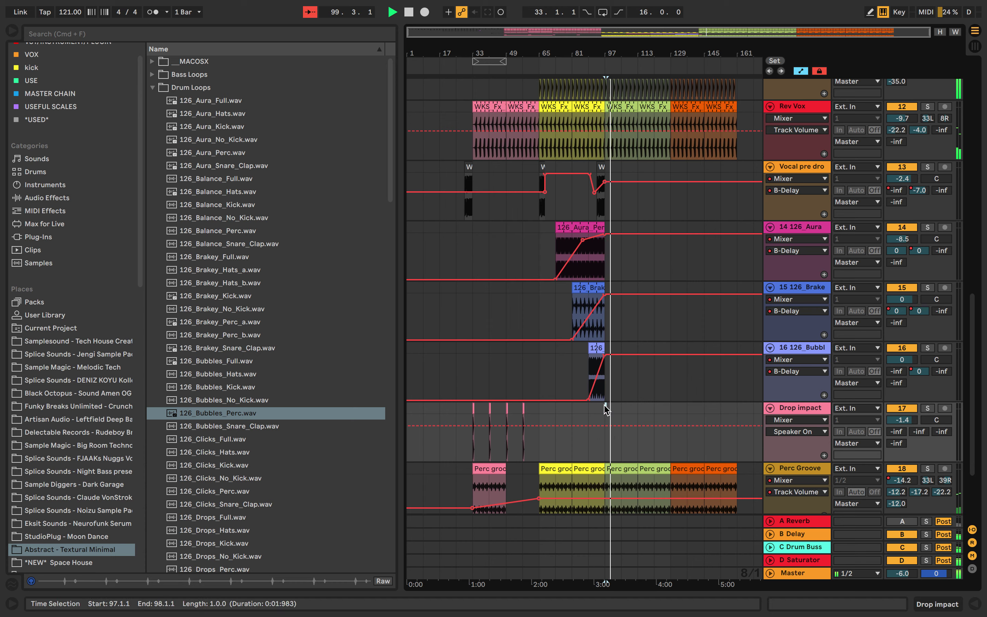
# Copy the Drop impact hit from bar 57 to bar 105
pyautogui.click(522, 413)
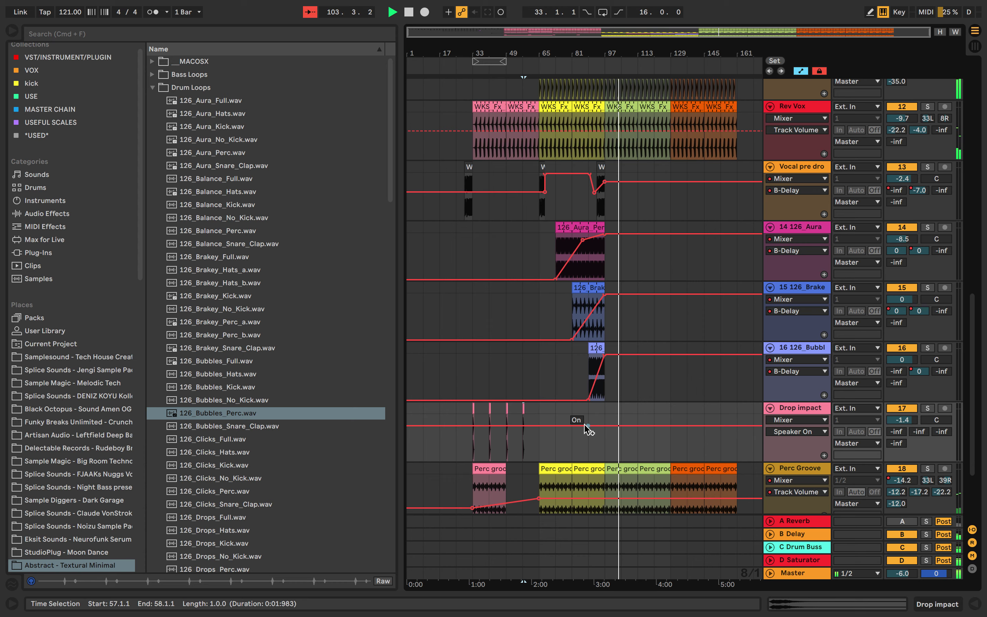
pyautogui.click(621, 443)
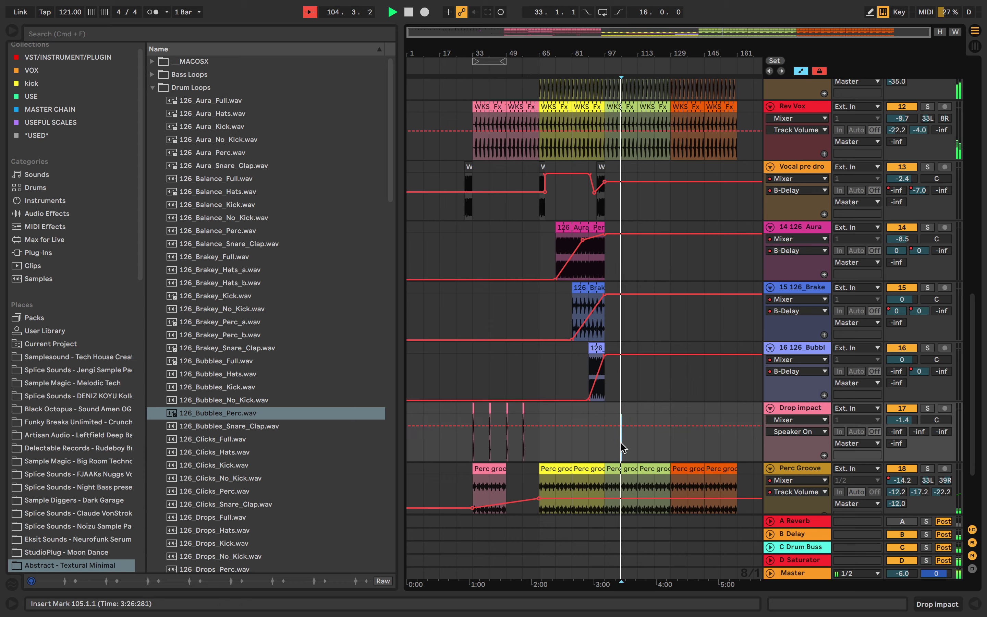
pyautogui.press('super+v')
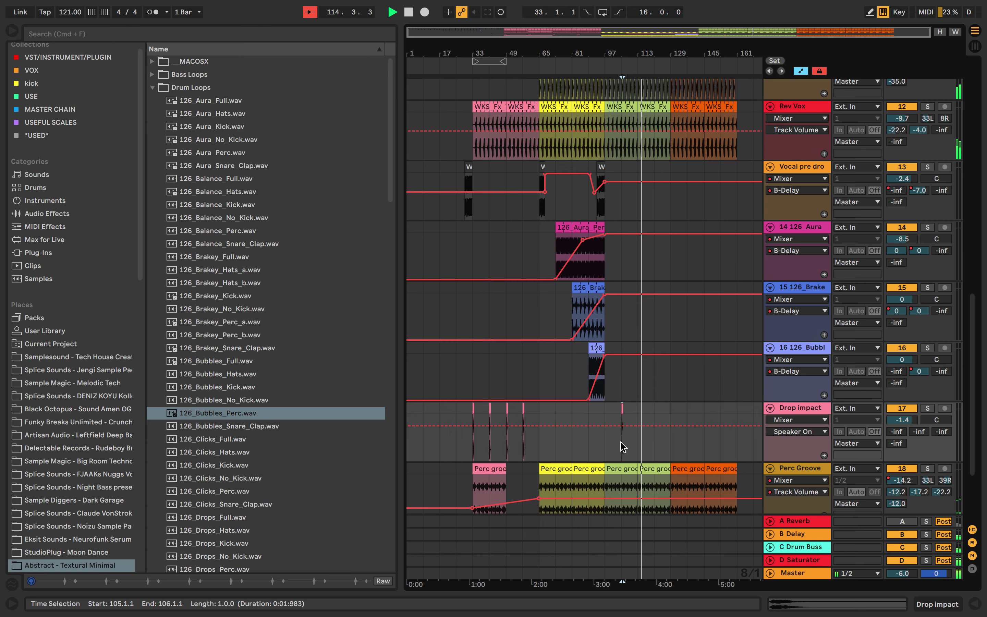
# Delete the second green Kick_Hat and Kick_Clap clips, spanning bars 113 to 129
pyautogui.scroll(15, 620, 449)
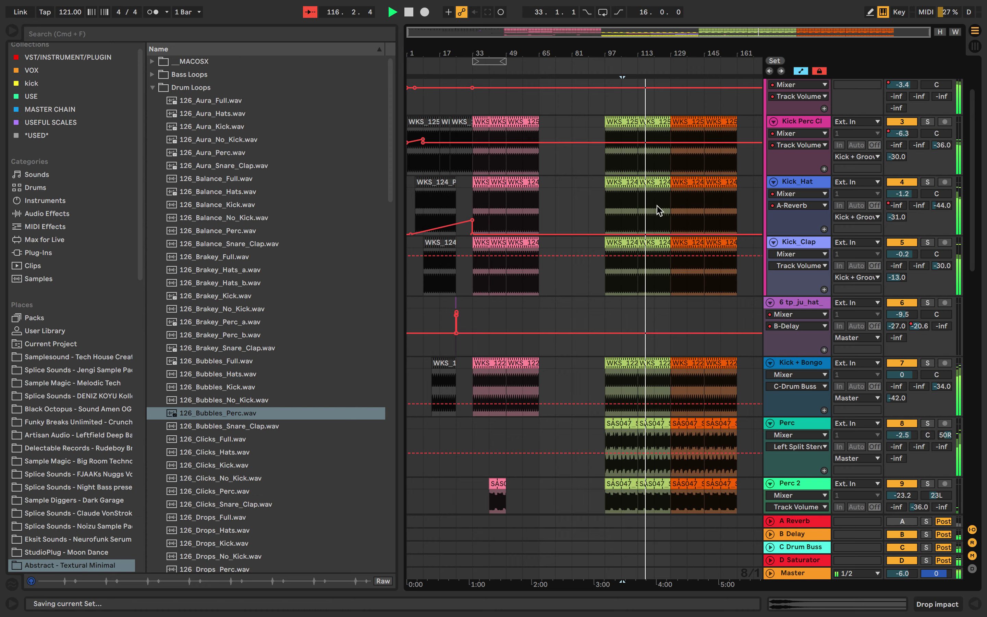
pyautogui.scroll(3, 657, 206)
pyautogui.scroll(5, 655, 266)
pyautogui.click(655, 265)
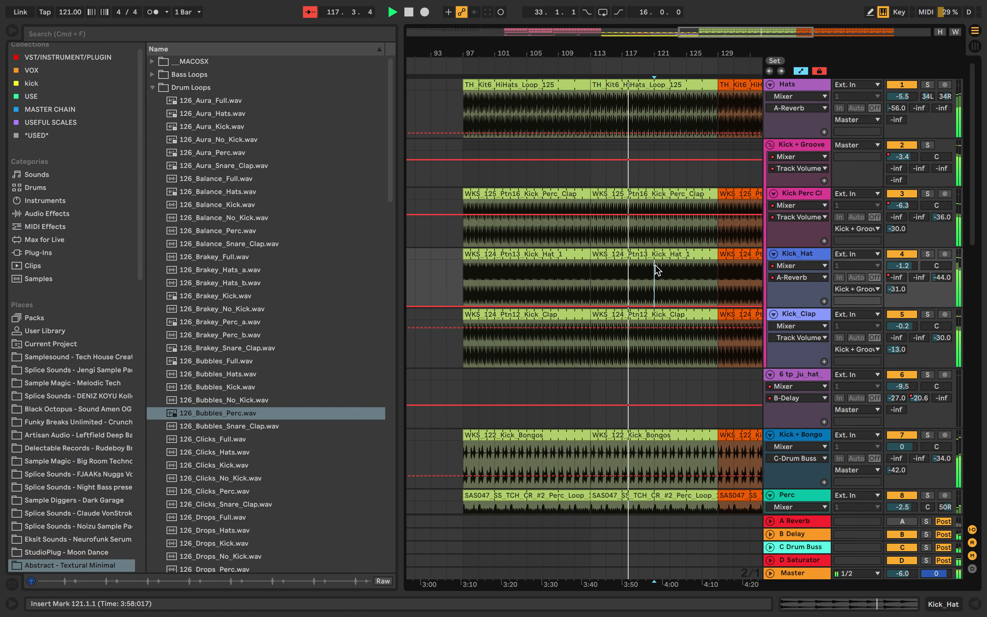
pyautogui.click(614, 255)
pyautogui.press('Delete')
pyautogui.click(641, 313)
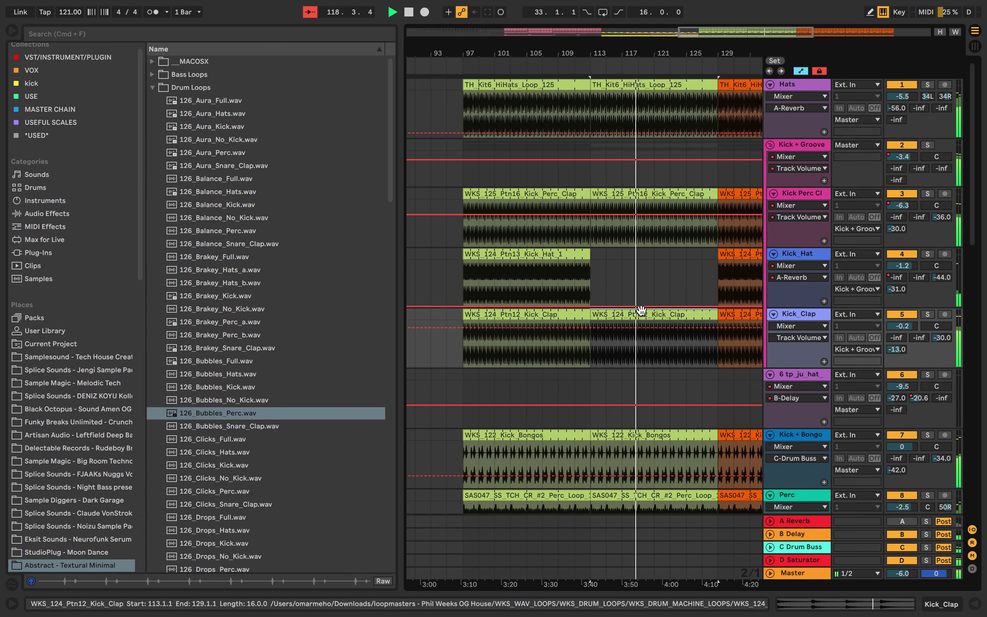
pyautogui.press('Delete')
# Extend the first orange Kick_Clap clip back to bar 113 and delete the Kick Perc Clap clip from bar 113 to bar 129
pyautogui.scroll(-5, 641, 313)
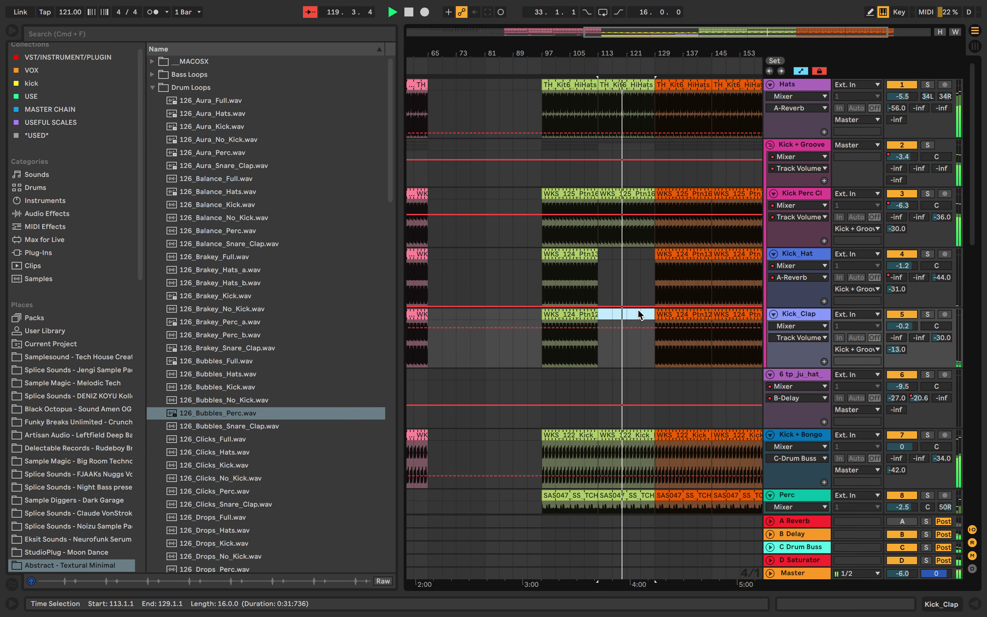
pyautogui.click(657, 313)
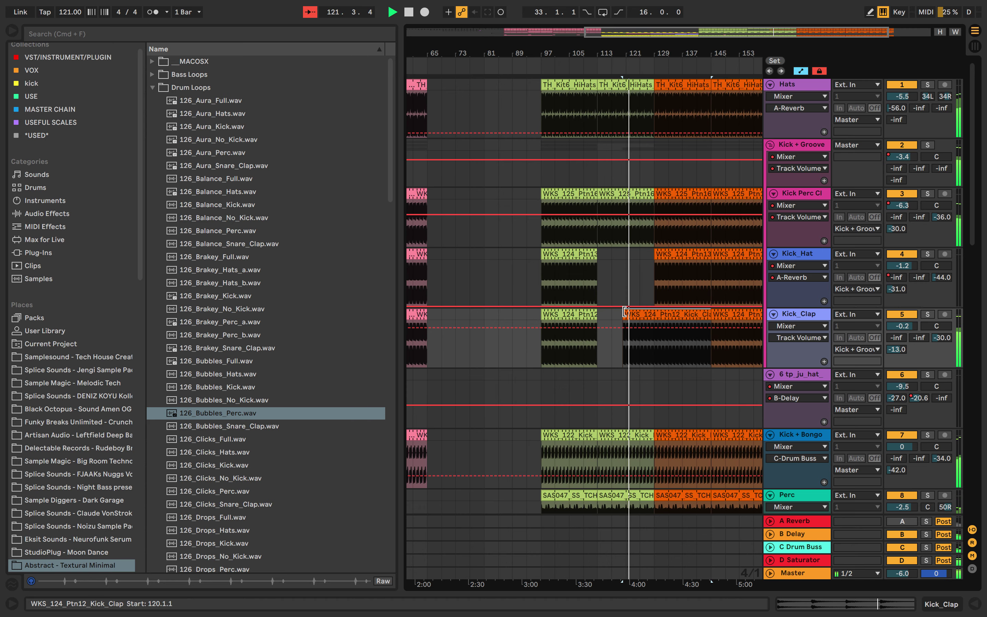
pyautogui.click(641, 194)
pyautogui.press('Delete')
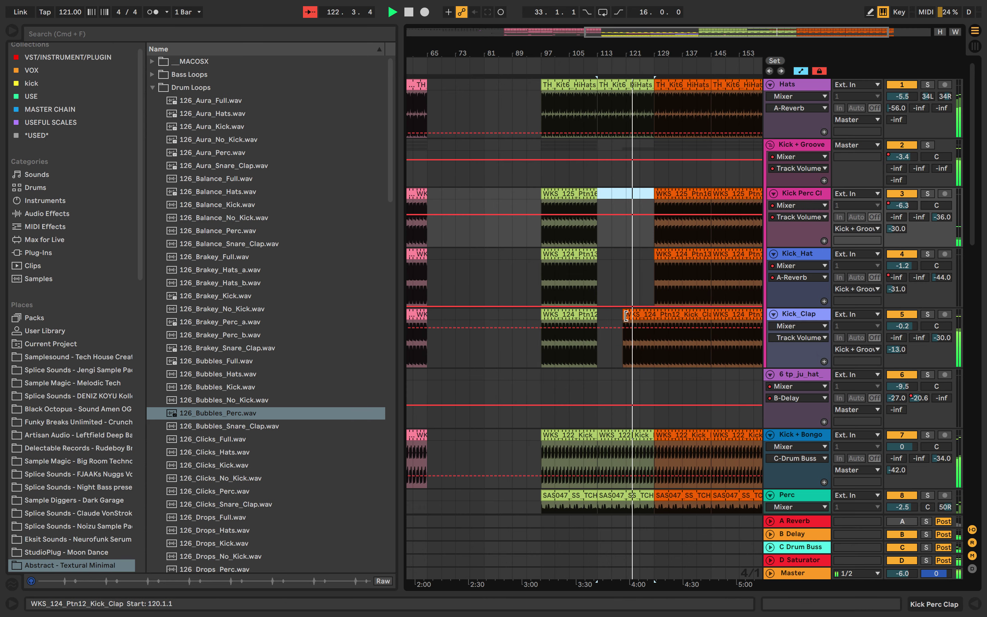
pyautogui.moveTo(623, 315); pyautogui.dragTo(598, 315)
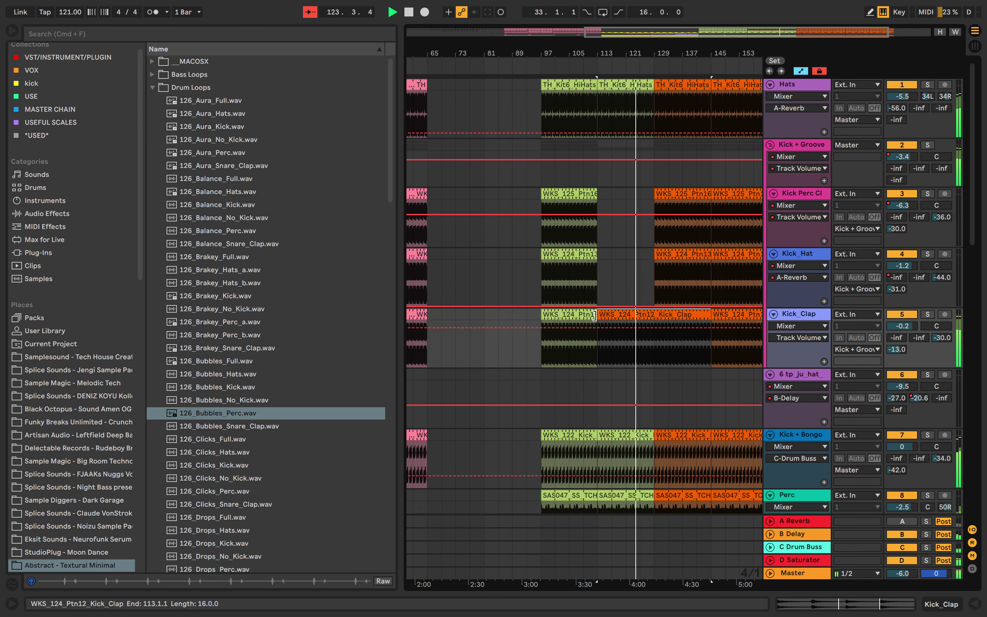
# Delete both orange Hats clips from bar 129 to bar 161
pyautogui.scroll(-5, 629, 326)
pyautogui.scroll(1, 628, 308)
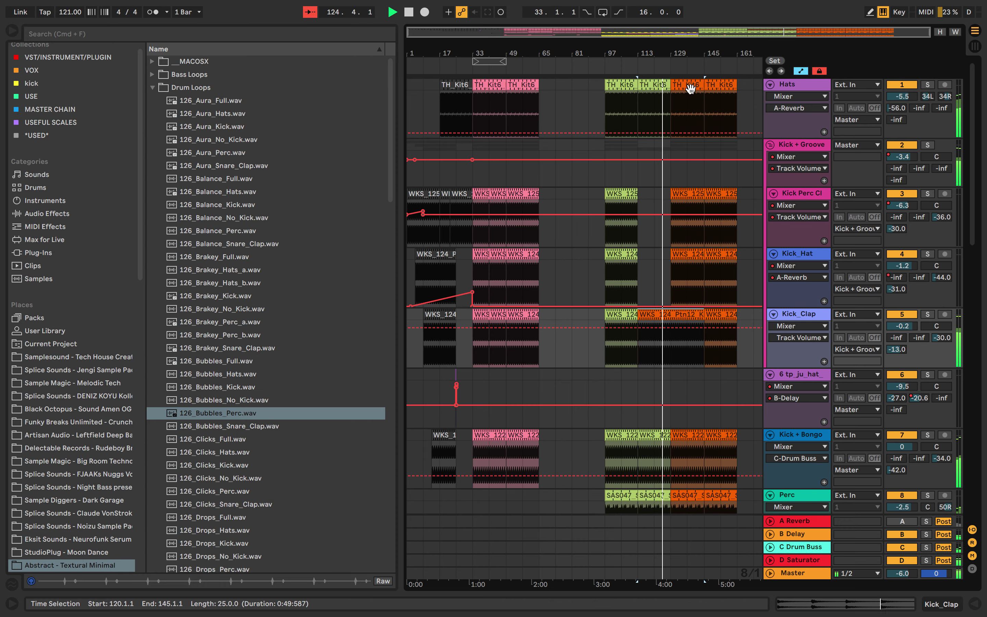
pyautogui.click(702, 100)
pyautogui.press('Delete')
pyautogui.click(715, 88)
pyautogui.press('Delete')
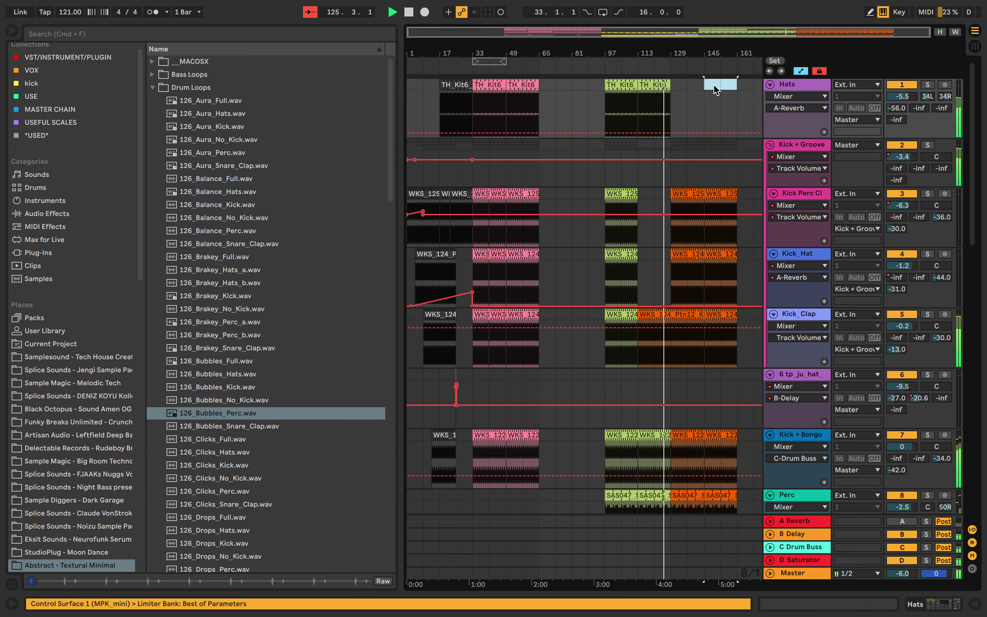
pyautogui.click(693, 194)
pyautogui.press('Delete')
# Delete both orange Bass clips from bar 129 to bar 161
pyautogui.scroll(-15, 703, 196)
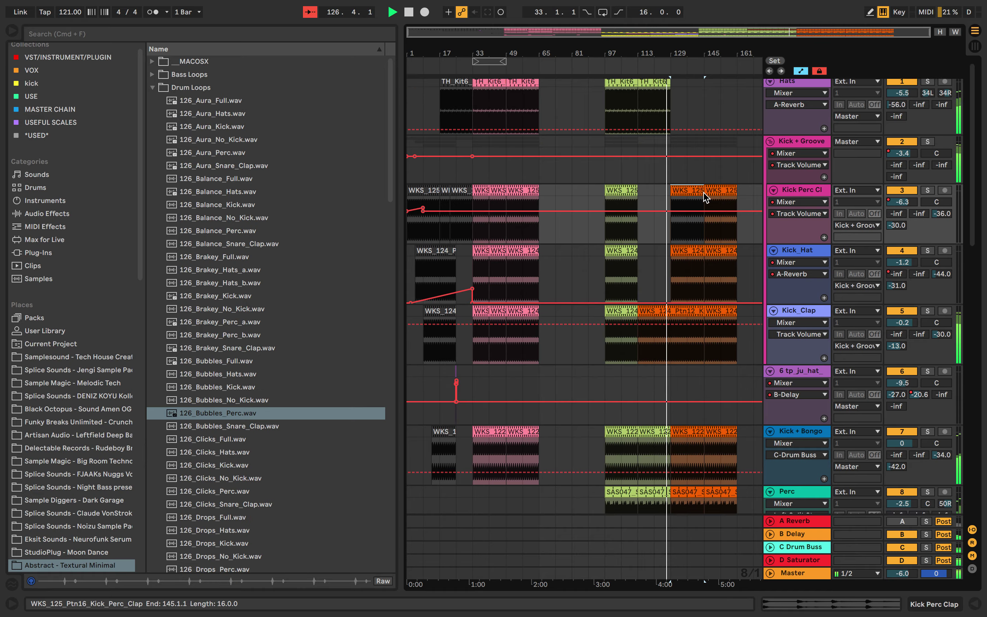
pyautogui.scroll(-5, 703, 195)
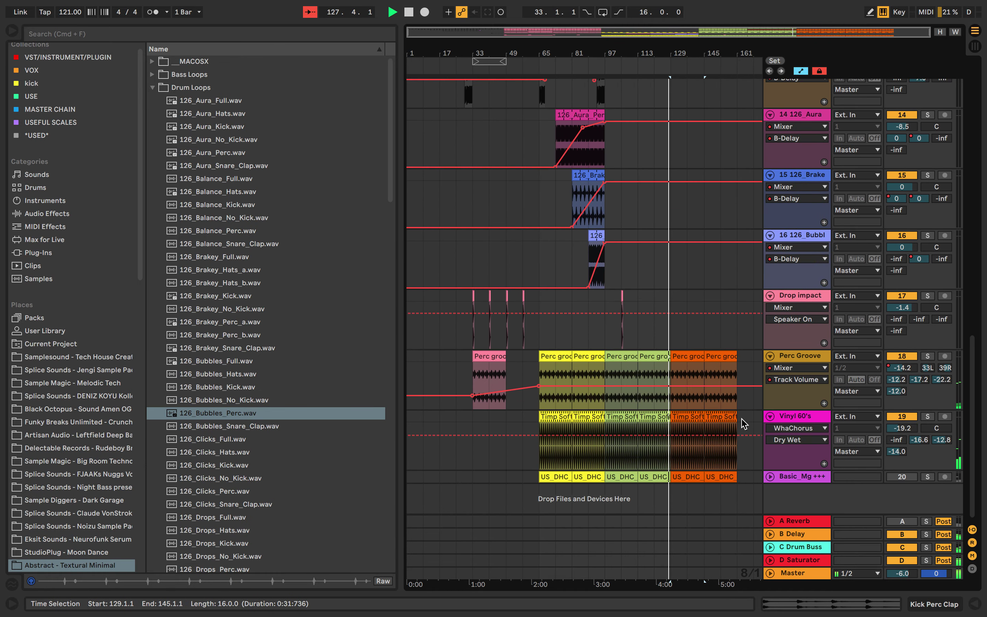
pyautogui.scroll(7, 730, 423)
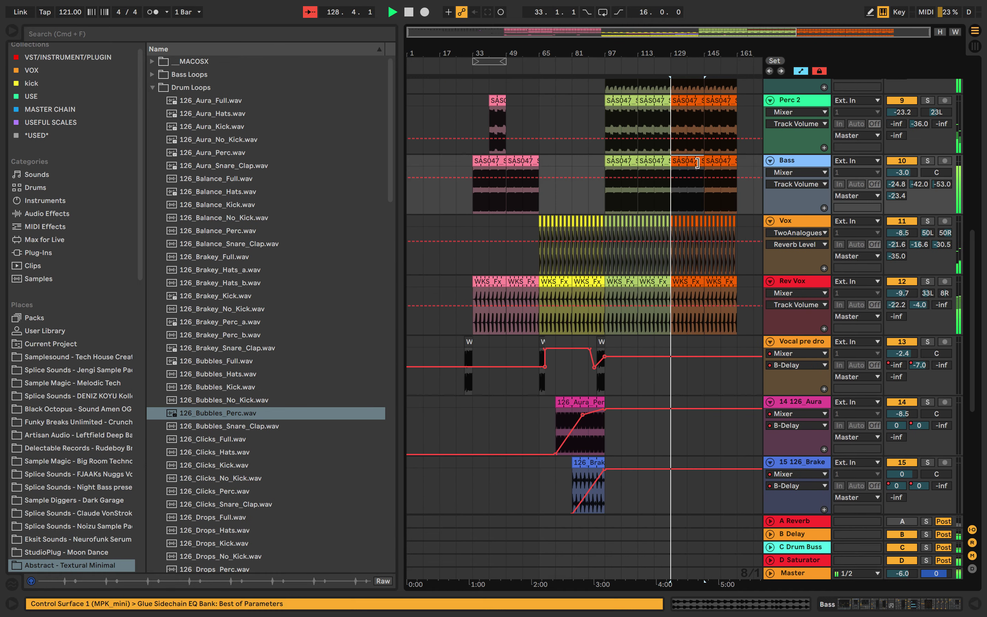
pyautogui.press('Delete')
pyautogui.click(721, 163)
pyautogui.press('Delete')
pyautogui.scroll(1, 721, 163)
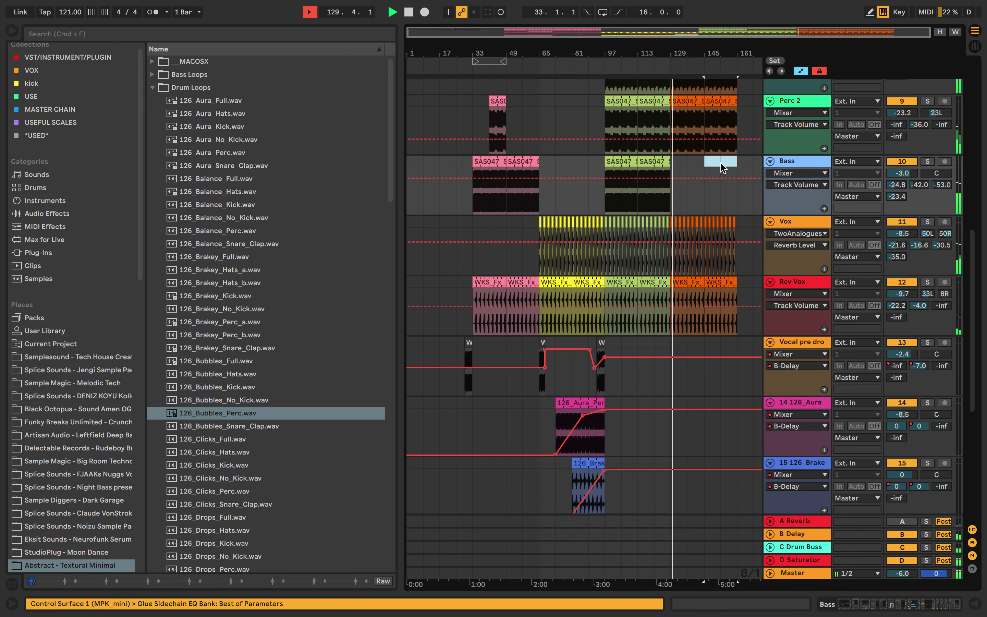
pyautogui.scroll(2, 722, 178)
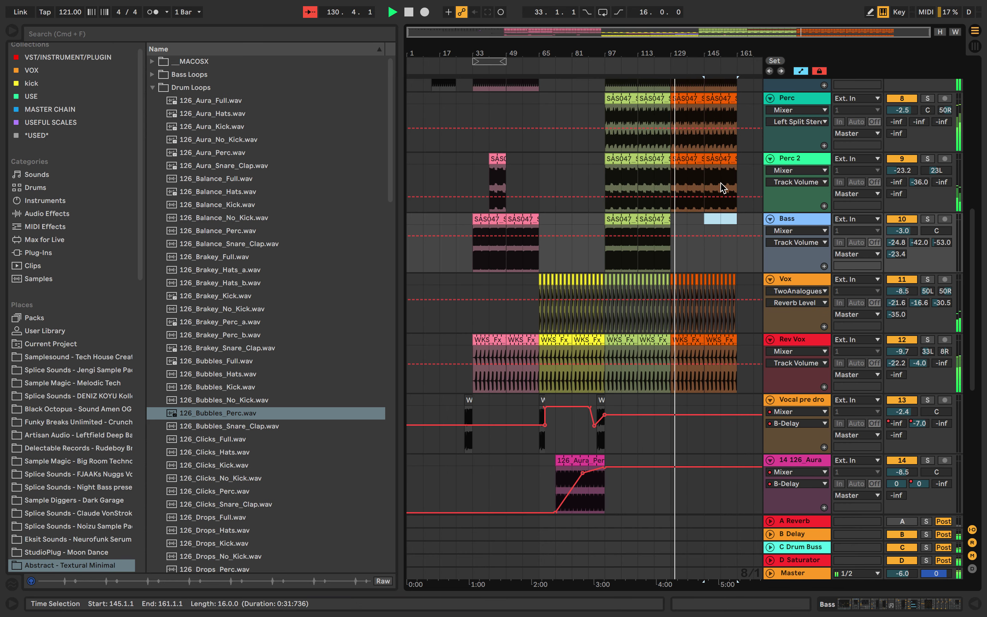
pyautogui.scroll(1, 721, 188)
pyautogui.scroll(-10, 721, 187)
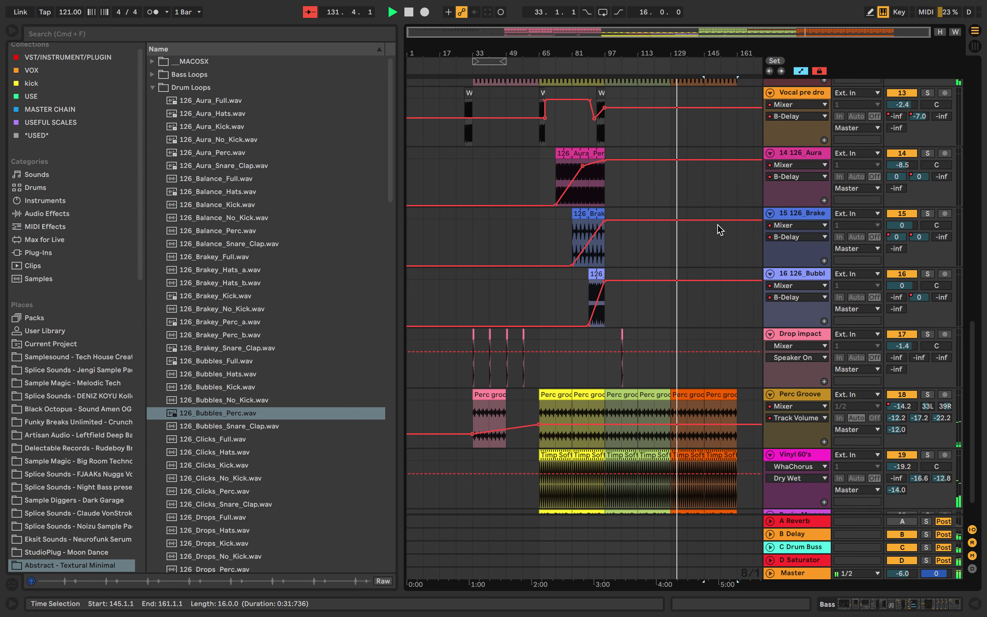
pyautogui.scroll(7, 755, 433)
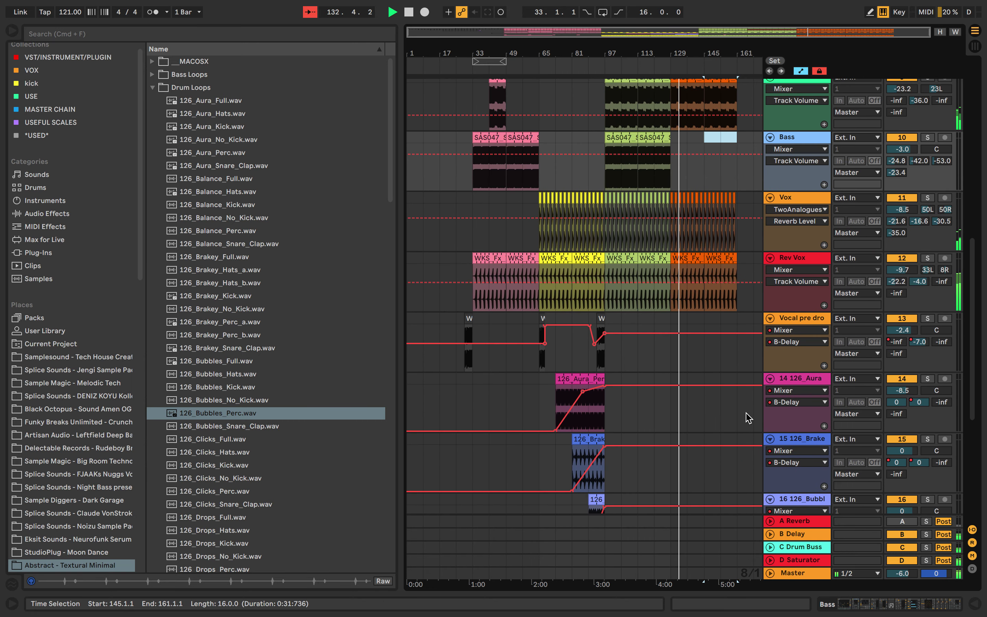
pyautogui.moveTo(747, 242); pyautogui.dragTo(687, 194)
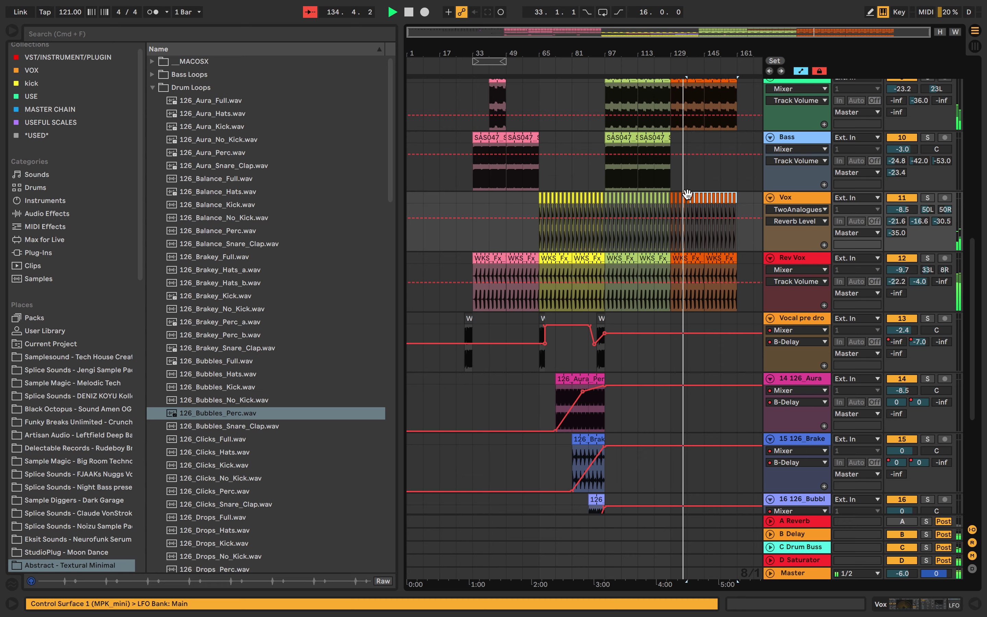
pyautogui.click(720, 218)
# Shorten the first orange Perc 2 clip to end at bar 137 and delete the second one from bar 145 to bar 161
pyautogui.scroll(3, 695, 181)
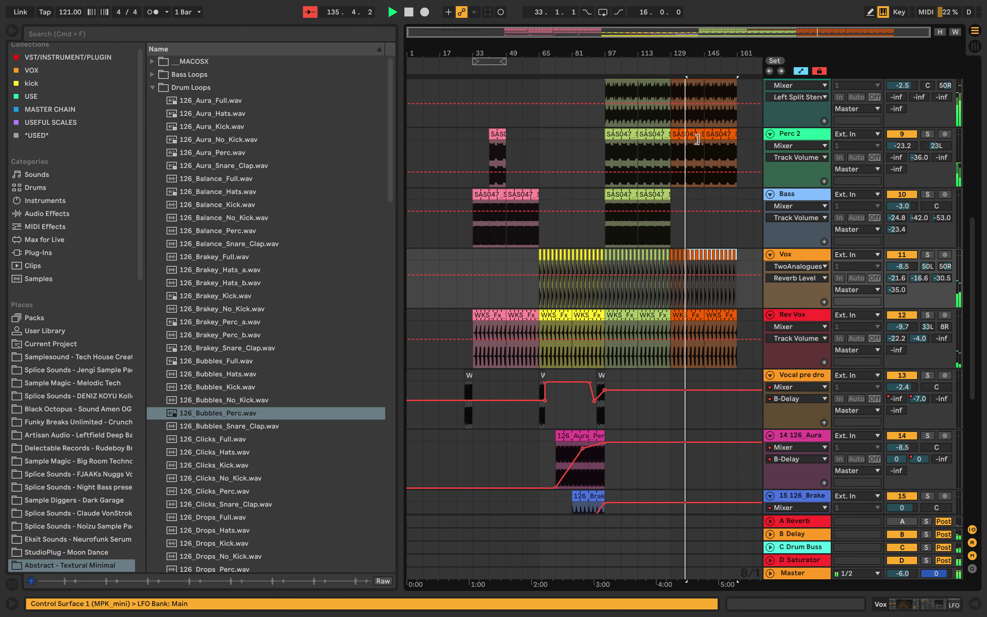
pyautogui.moveTo(703, 135); pyautogui.dragTo(686, 134)
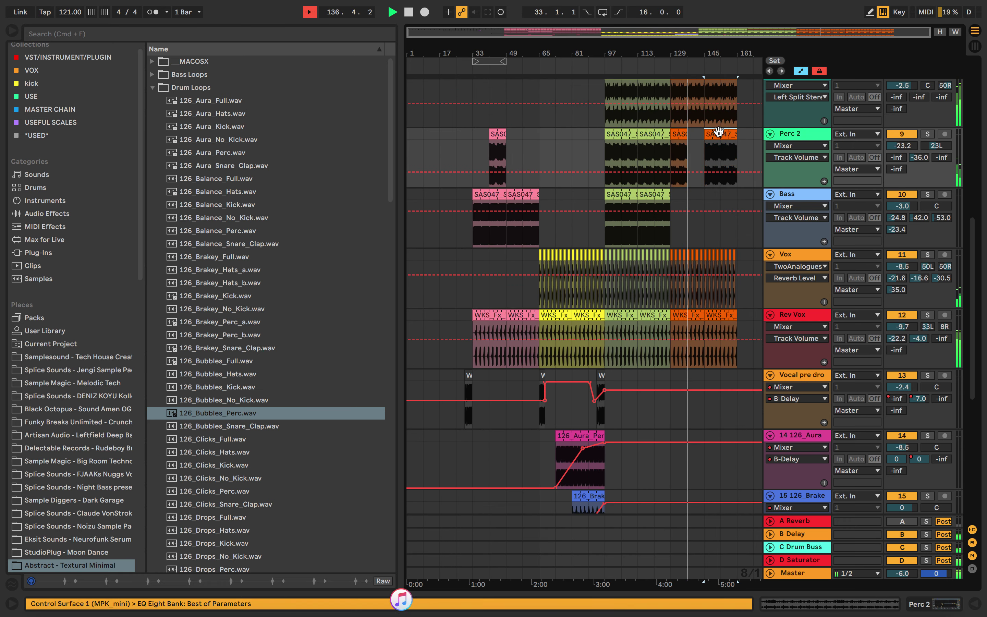
pyautogui.scroll(3, 716, 133)
pyautogui.press('Delete')
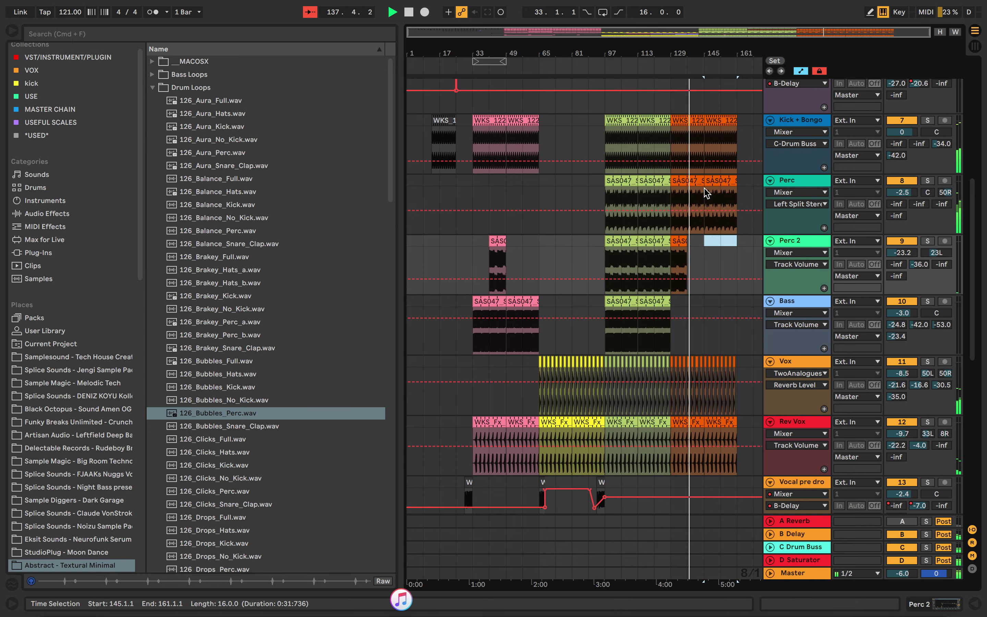
# Shorten the first orange Perc clip to about bar 141 and delete the Perc and Kick + Bongo clips from bar 145 to 161
pyautogui.moveTo(704, 181); pyautogui.dragTo(695, 180)
pyautogui.scroll(1, 695, 180)
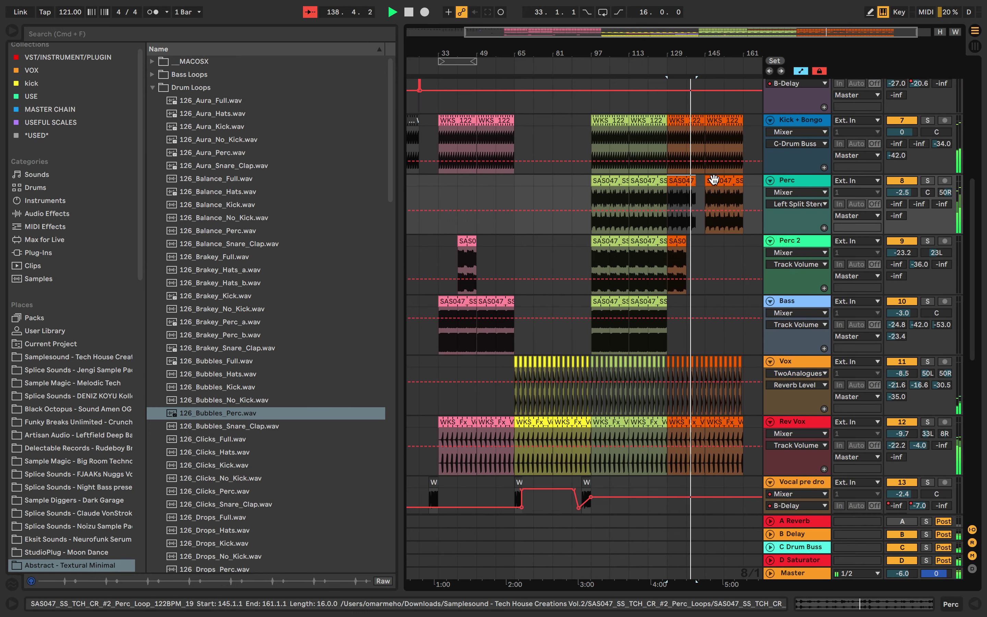
pyautogui.click(715, 180)
pyautogui.press('Delete')
# Shorten the final orange Kick_Clap clip to about bar 153 and the final Kick_Hat clip to about bar 156
pyautogui.scroll(10, 718, 118)
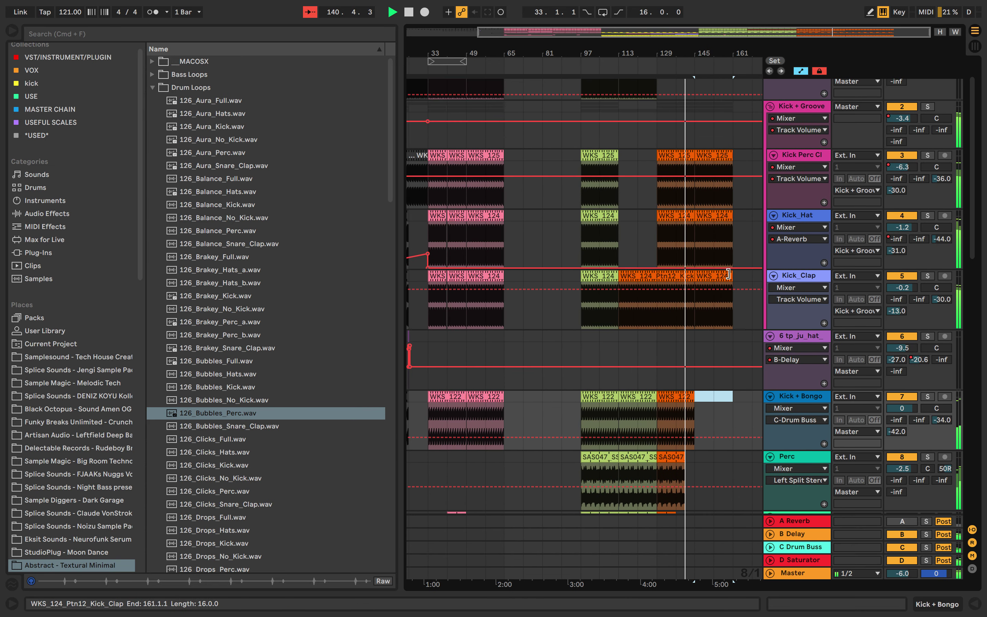
pyautogui.moveTo(732, 275); pyautogui.dragTo(713, 274)
pyautogui.moveTo(732, 215); pyautogui.dragTo(719, 212)
# Delete all clips on the Basic_Mg +++ track and the Vinyl 60's clip from bar 145 to 161
pyautogui.scroll(-20, 721, 213)
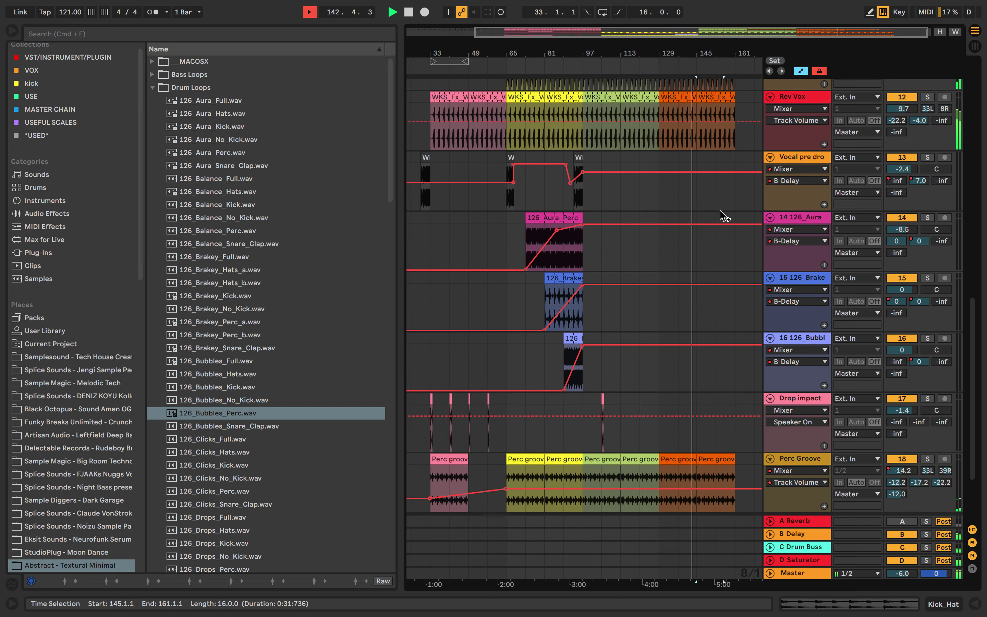
pyautogui.click(719, 478)
pyautogui.press('Delete')
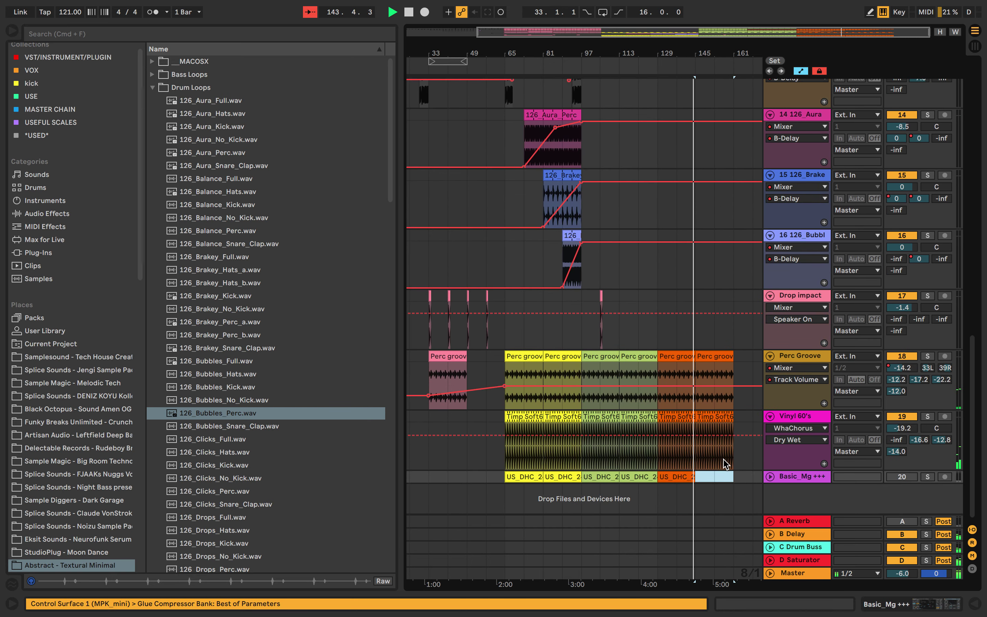
pyautogui.moveTo(715, 477); pyautogui.dragTo(451, 475)
pyautogui.press('Delete')
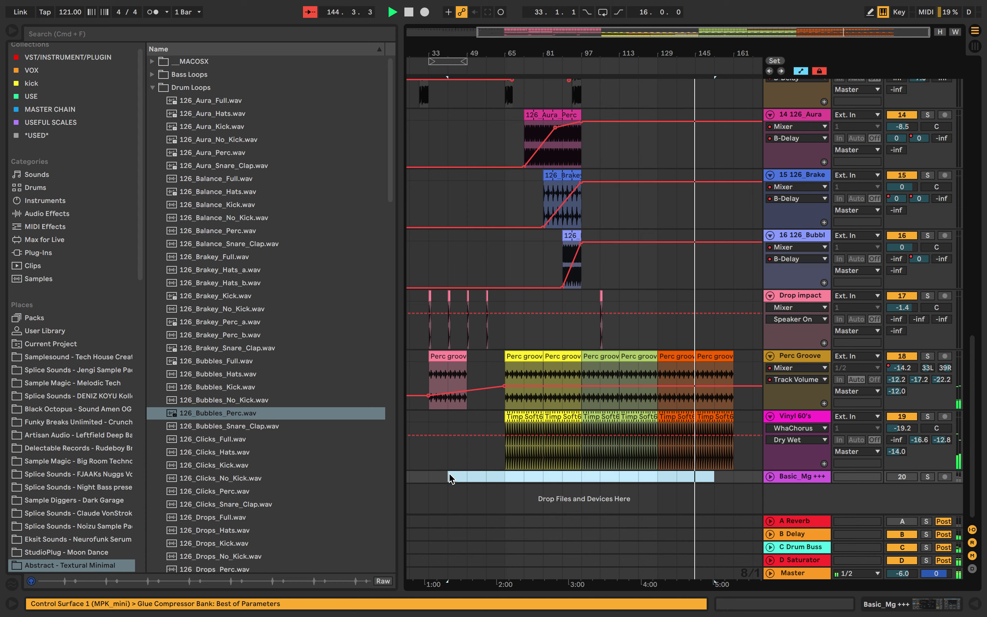
pyautogui.click(718, 415)
pyautogui.press('Delete')
# Show the Basic_Mg +++ track's device chain and hide the automation lanes in the arrangement
pyautogui.moveTo(726, 354); pyautogui.dragTo(726, 352)
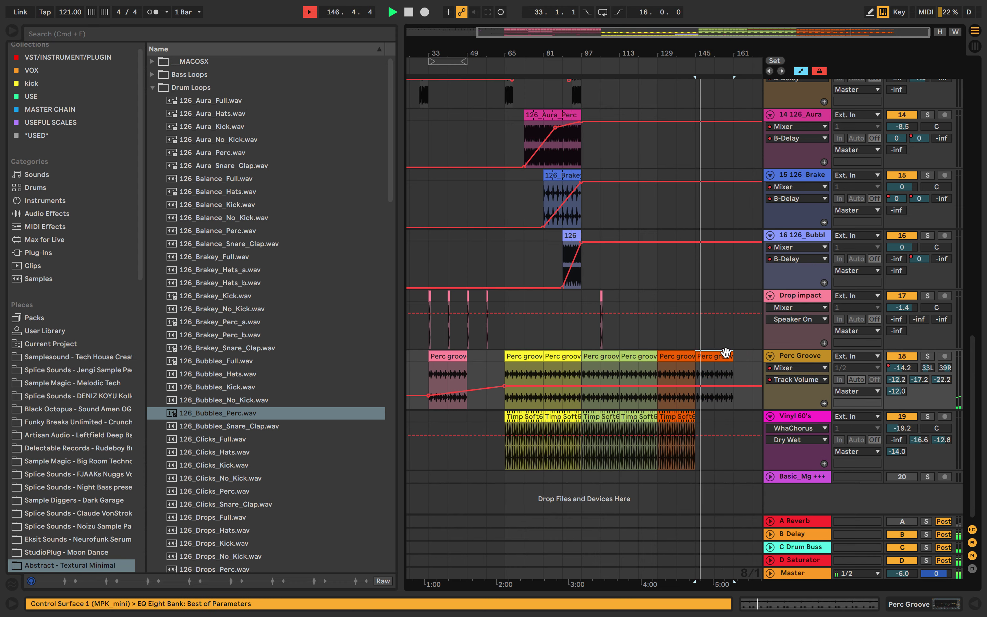
pyautogui.doubleClick(776, 480)
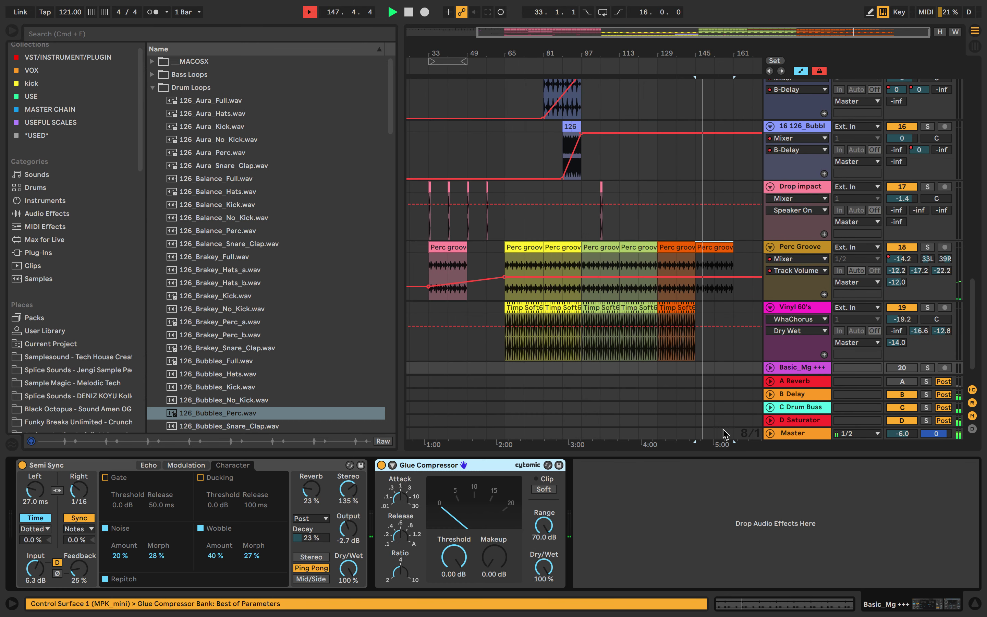
pyautogui.scroll(-2, 626, 353)
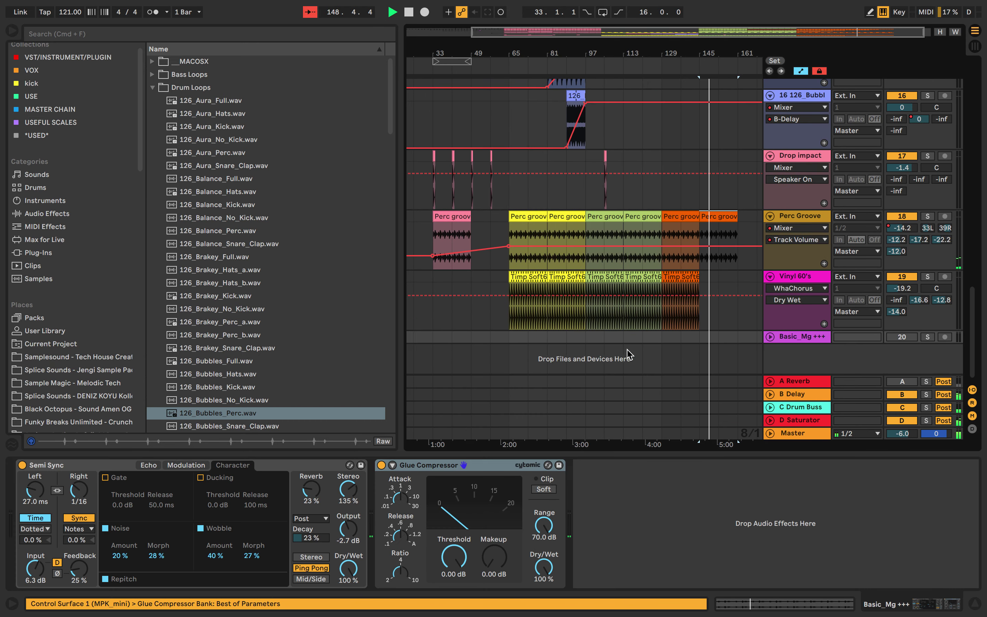
pyautogui.click(801, 72)
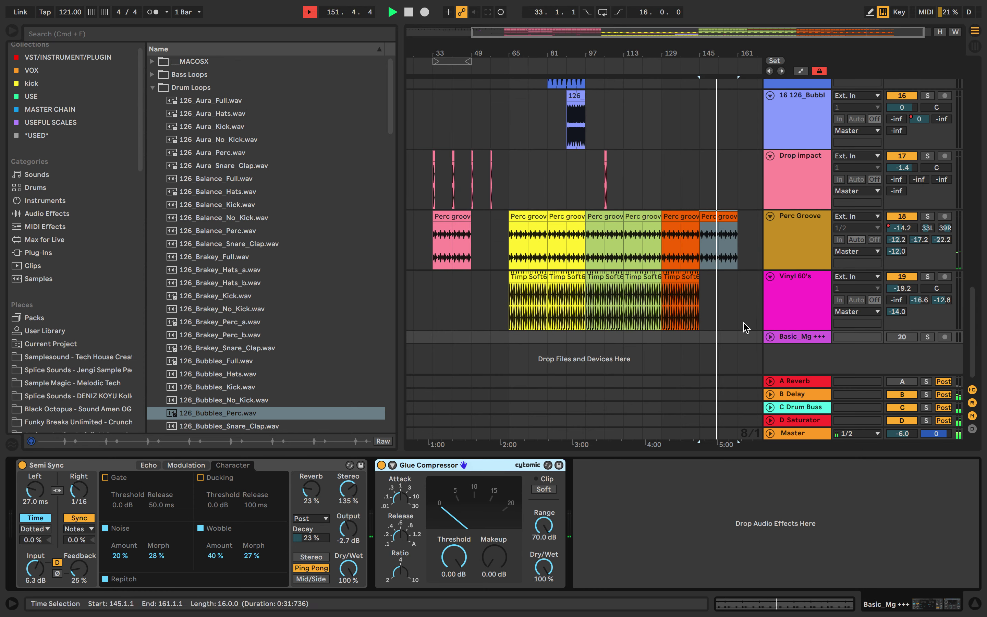
# Show the Perc Groove track's effects and select its last clip, from bar 145 to 161
pyautogui.scroll(-3, 704, 342)
pyautogui.scroll(1, 704, 342)
pyautogui.scroll(2, 706, 327)
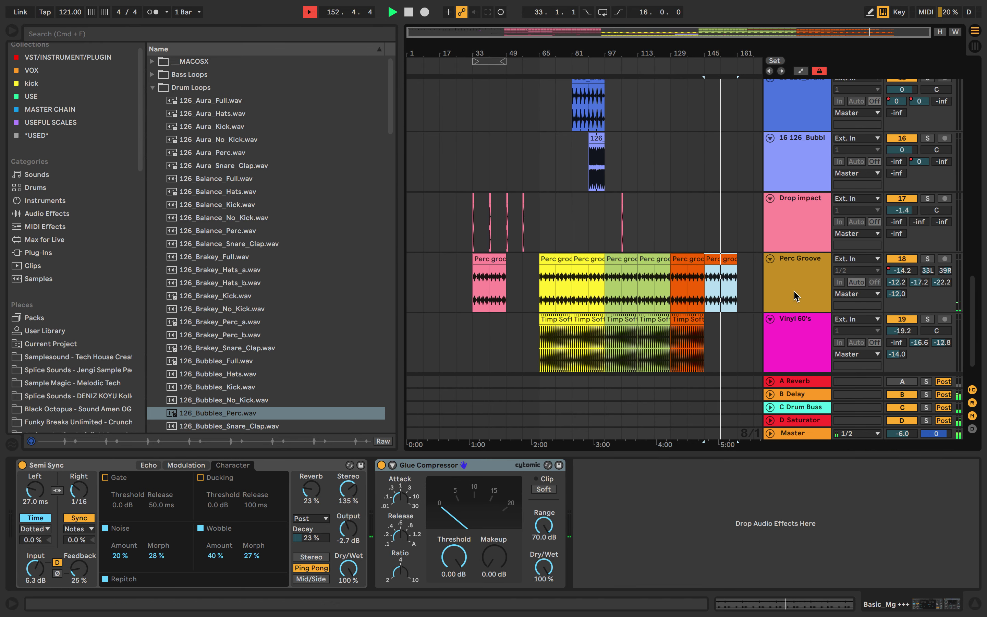
pyautogui.click(707, 257)
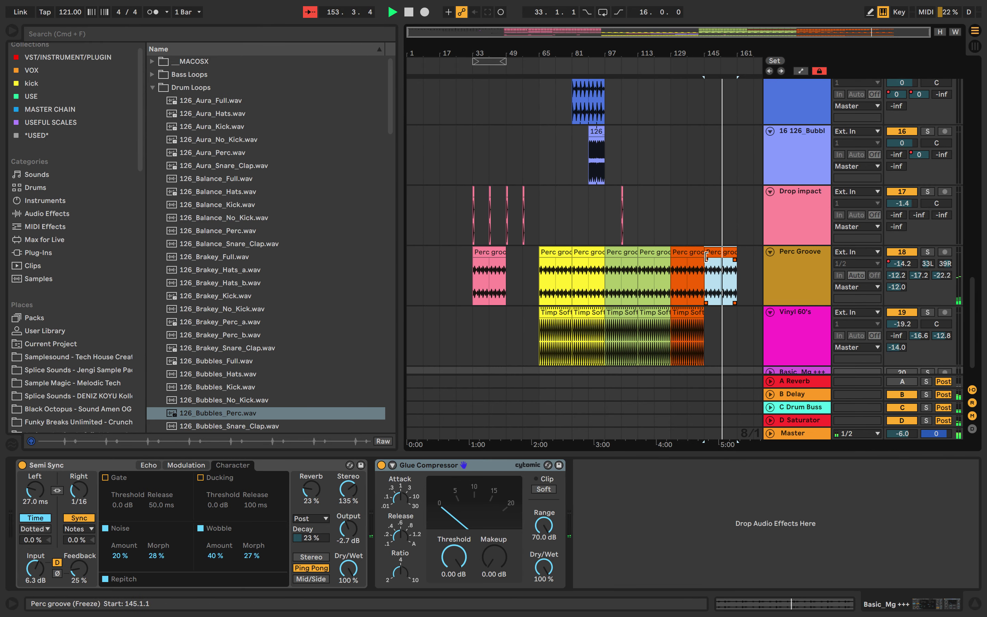
pyautogui.doubleClick(822, 252)
pyautogui.scroll(-2, 710, 297)
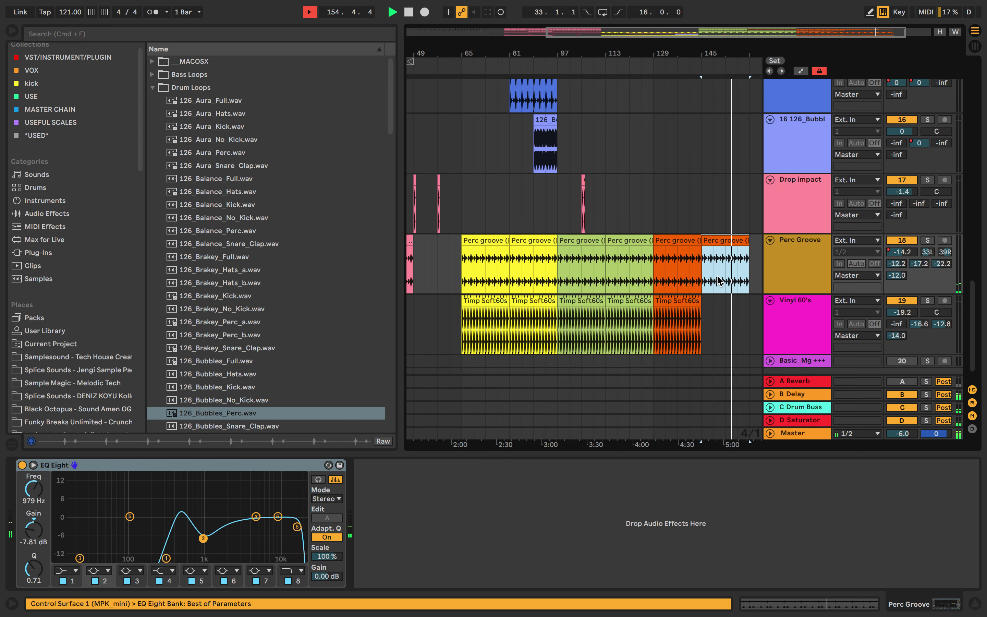
pyautogui.click(718, 281)
pyautogui.scroll(-2, 719, 280)
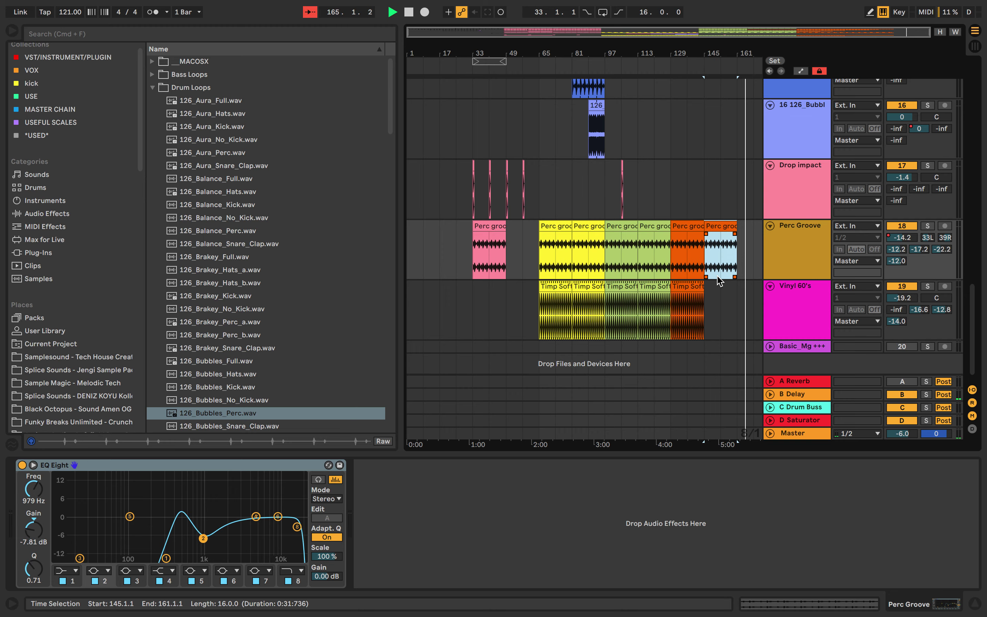
# Look over the upper tracks, stop playback and replay the arrangement from bar 1
pyautogui.scroll(10, 718, 281)
pyautogui.scroll(-5, 716, 281)
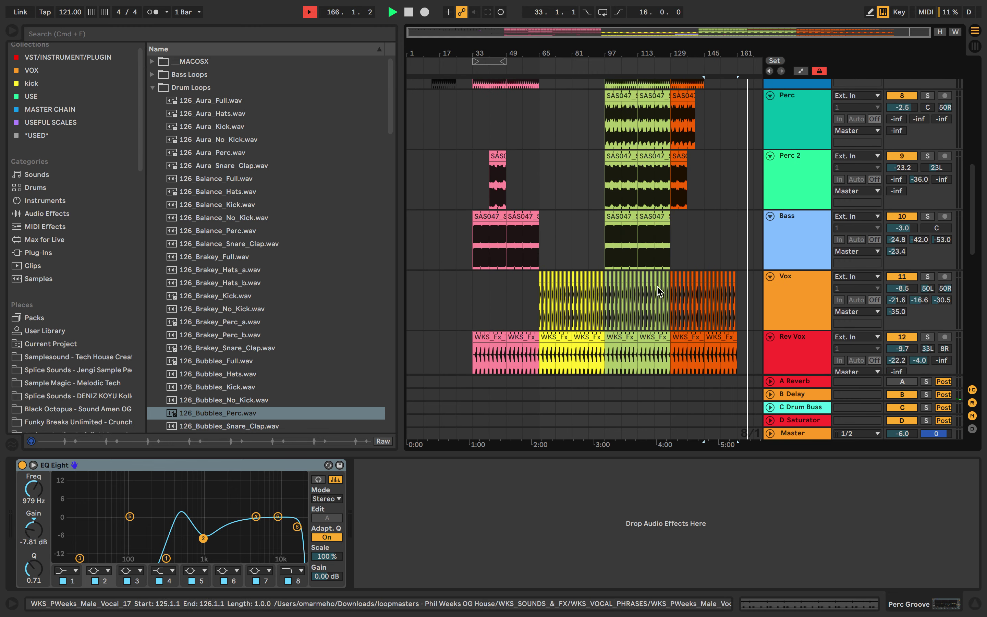
pyautogui.scroll(9, 648, 248)
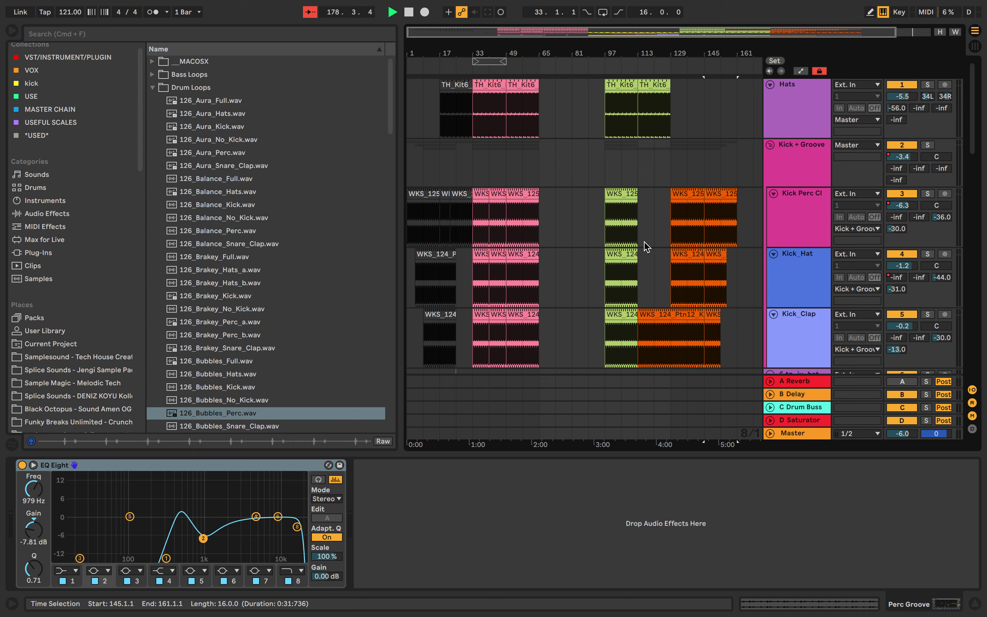
pyautogui.doubleClick(410, 12)
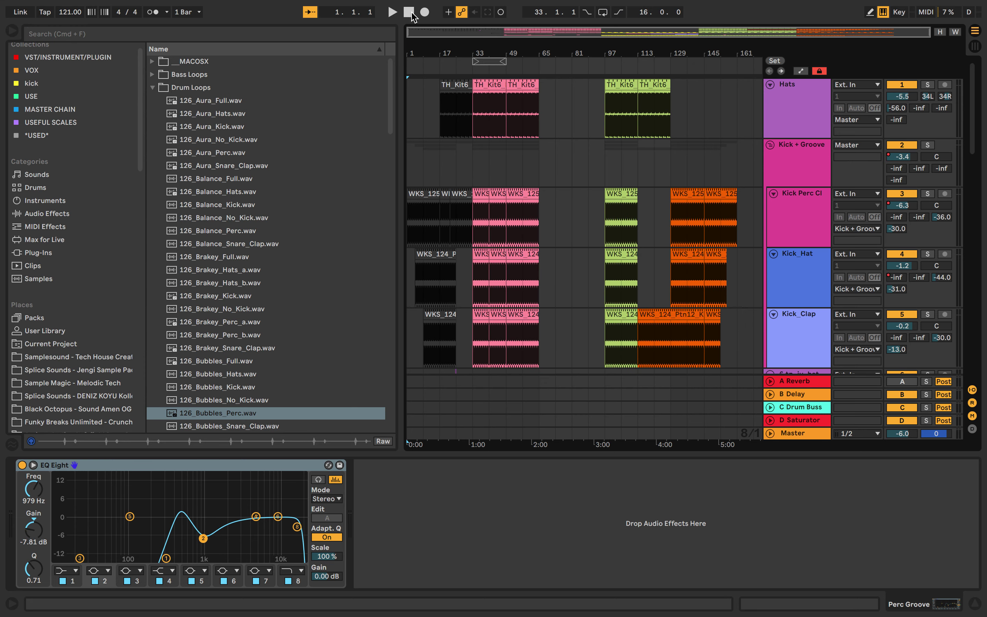
pyautogui.press('space')
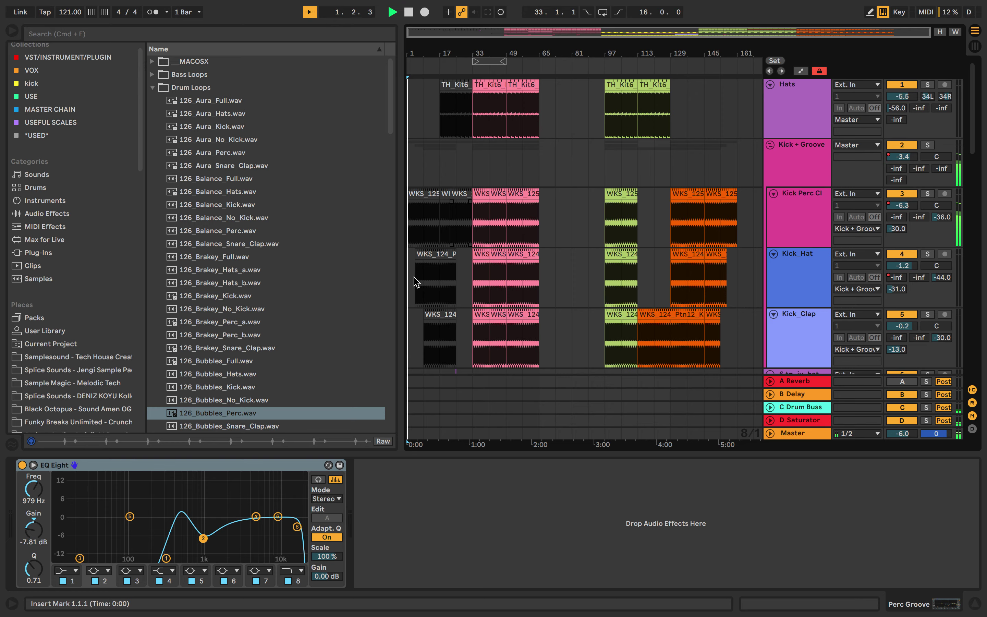
# Review the full stack of tracks with the browser hidden, and bring the browser back
pyautogui.press('super+alt+b')
pyautogui.scroll(-2, 404, 276)
pyautogui.scroll(-20, 404, 276)
pyautogui.scroll(5, 404, 276)
pyautogui.scroll(20, 404, 276)
pyautogui.scroll(-3, 404, 276)
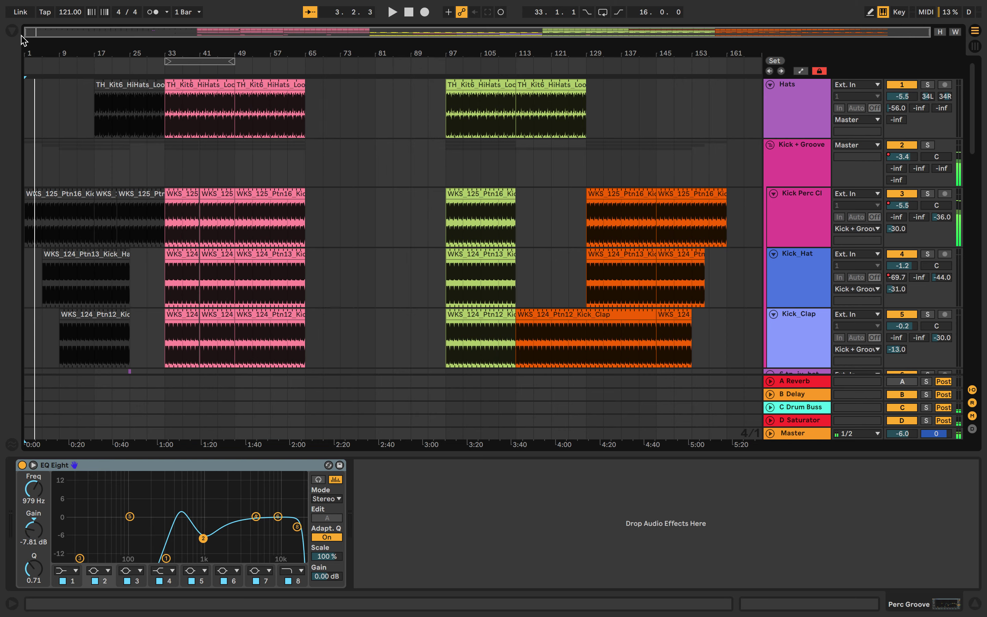
pyautogui.click(17, 33)
# Play from bar 1, then collapse the Fx folder and expand SAS047_SS_TCH_CR_#2_Synth_Loops in the Samplesound - Tech House pack
pyautogui.click(96, 360)
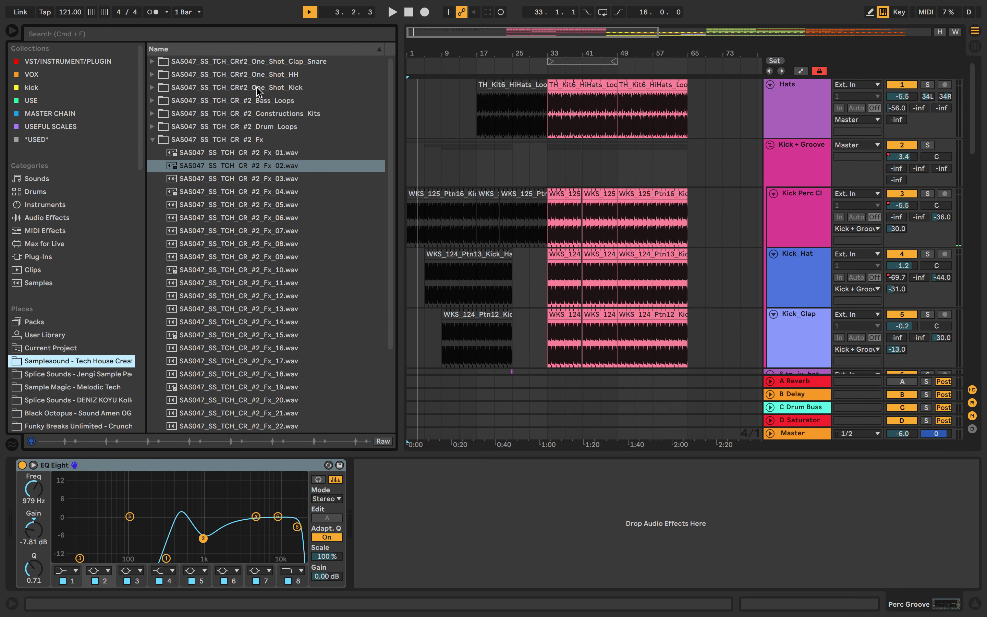
pyautogui.click(414, 135)
pyautogui.press('space')
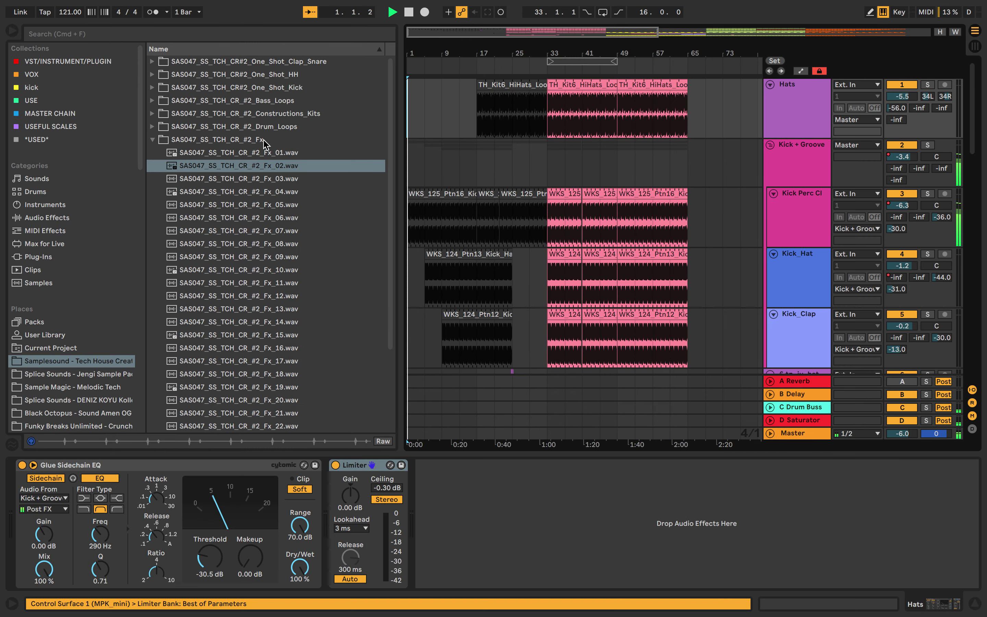
pyautogui.click(152, 139)
pyautogui.click(152, 165)
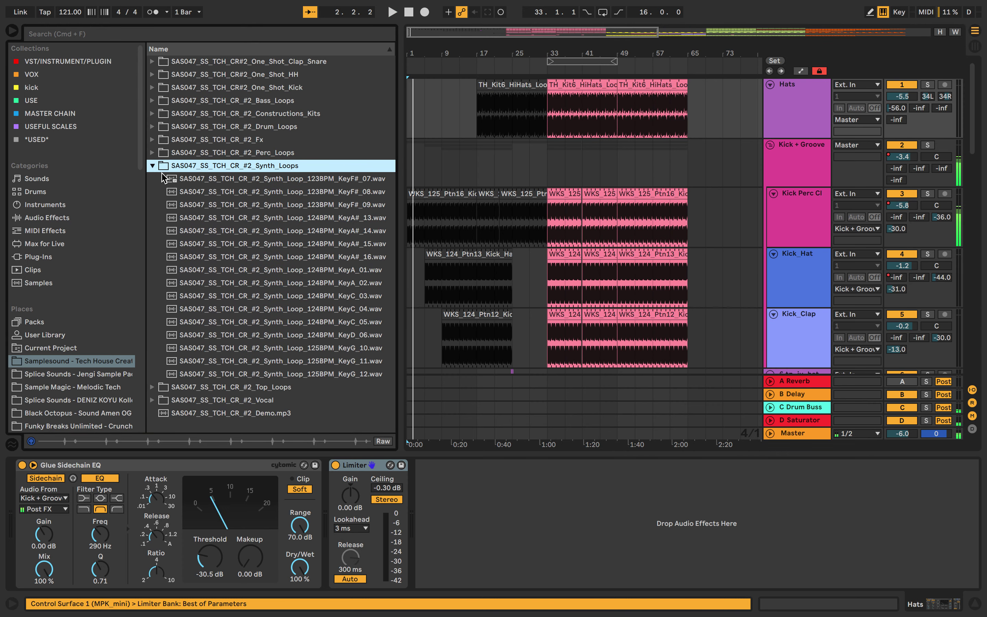
# Audition the 123BPM KeyF# synth loops 07, 08 and 09
pyautogui.click(165, 179)
pyautogui.click(185, 192)
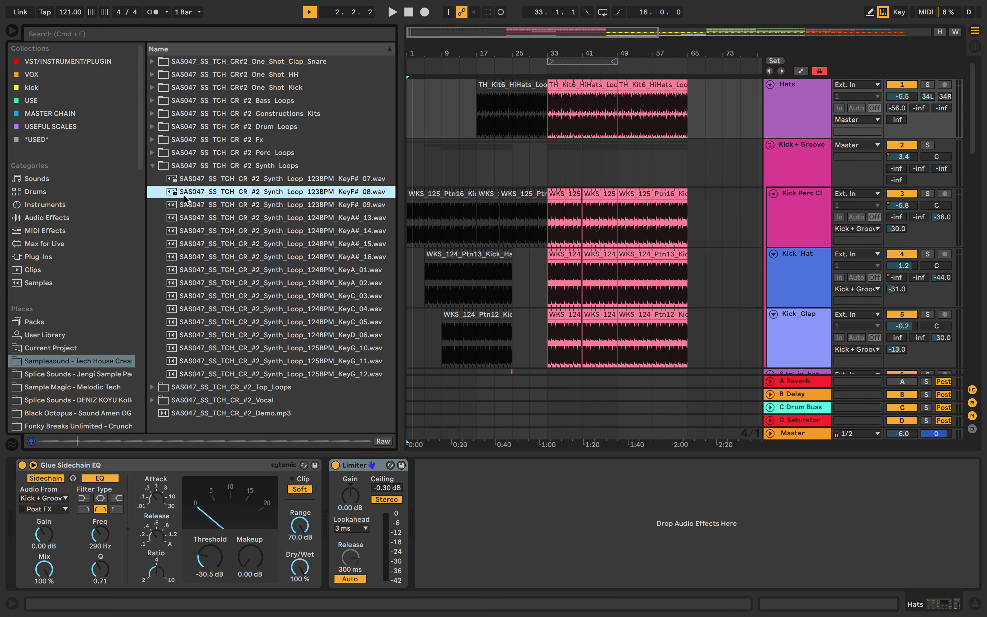
pyautogui.click(190, 204)
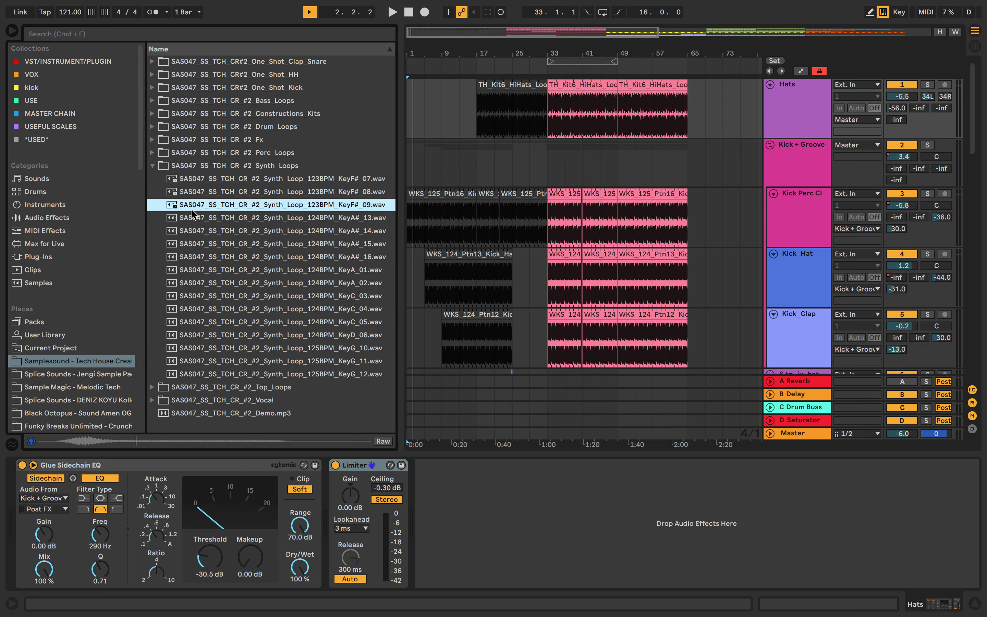
# Place Synth_Loop_123BPM_KeyF#_09.wav on a new audio track at bar 1 and extend the looped clip to bar 9
pyautogui.scroll(-20, 466, 268)
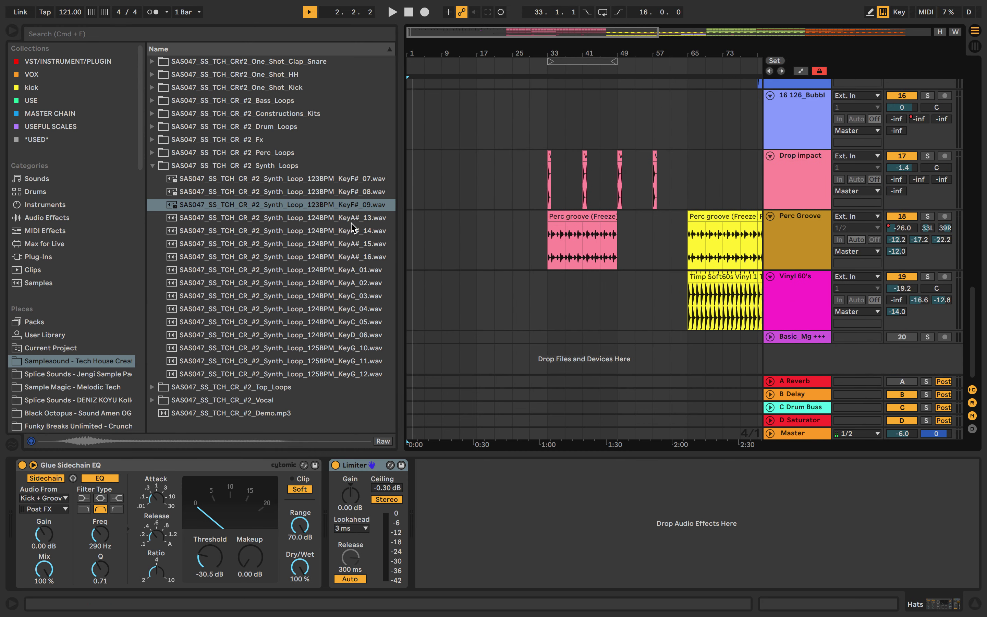
pyautogui.moveTo(343, 205); pyautogui.dragTo(414, 364)
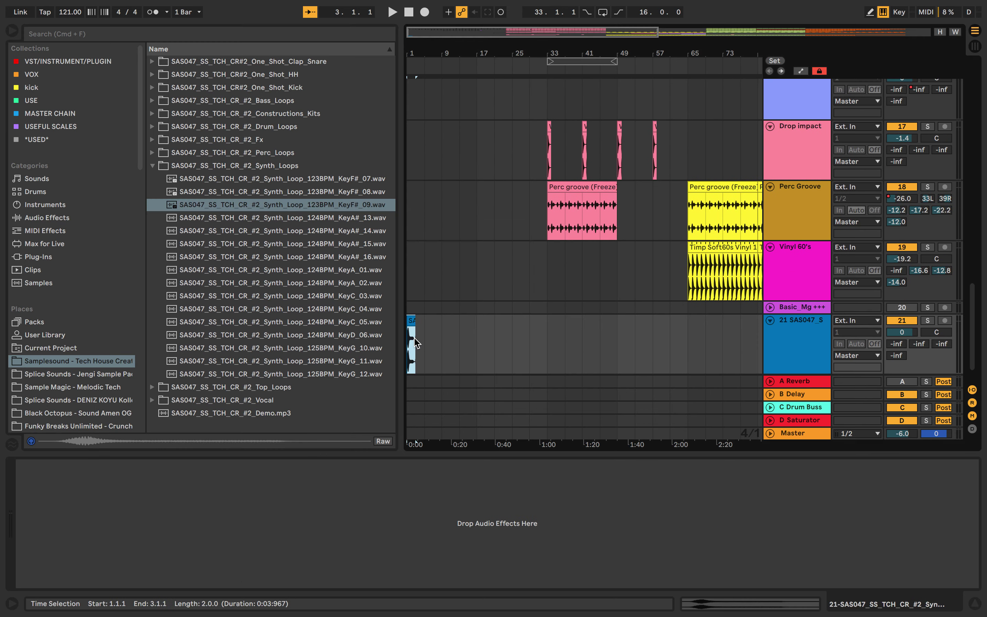
pyautogui.moveTo(414, 321); pyautogui.dragTo(445, 321)
pyautogui.doubleClick(446, 321)
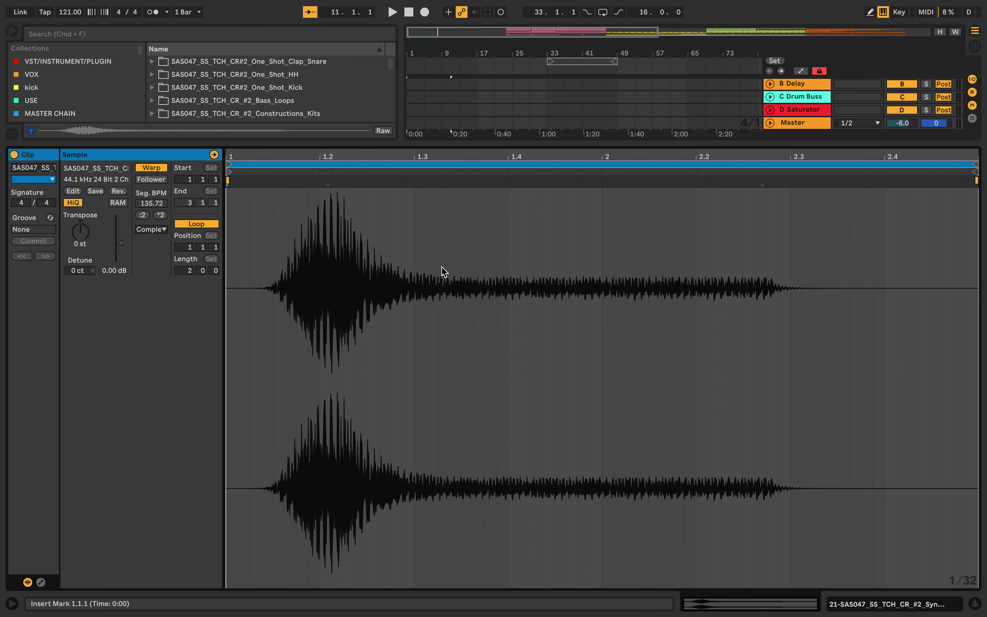
pyautogui.click(524, 145)
pyautogui.moveTo(450, 428); pyautogui.dragTo(444, 429)
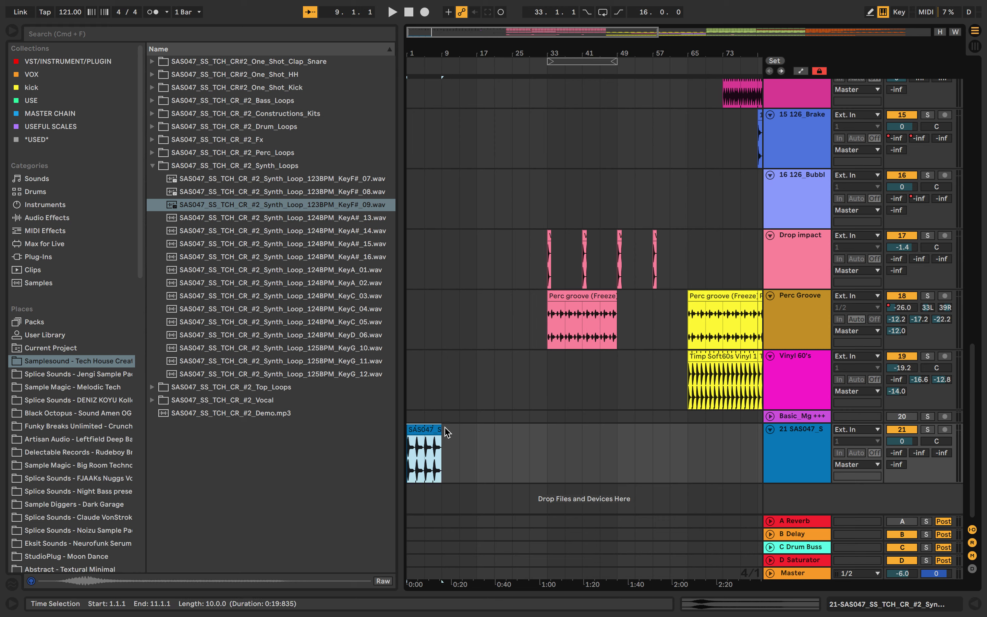
# Play from bar 1 and set the synth loop track's volume to -18.4, pan to 13L and sends A and B to 0
pyautogui.click(409, 406)
pyautogui.press('space')
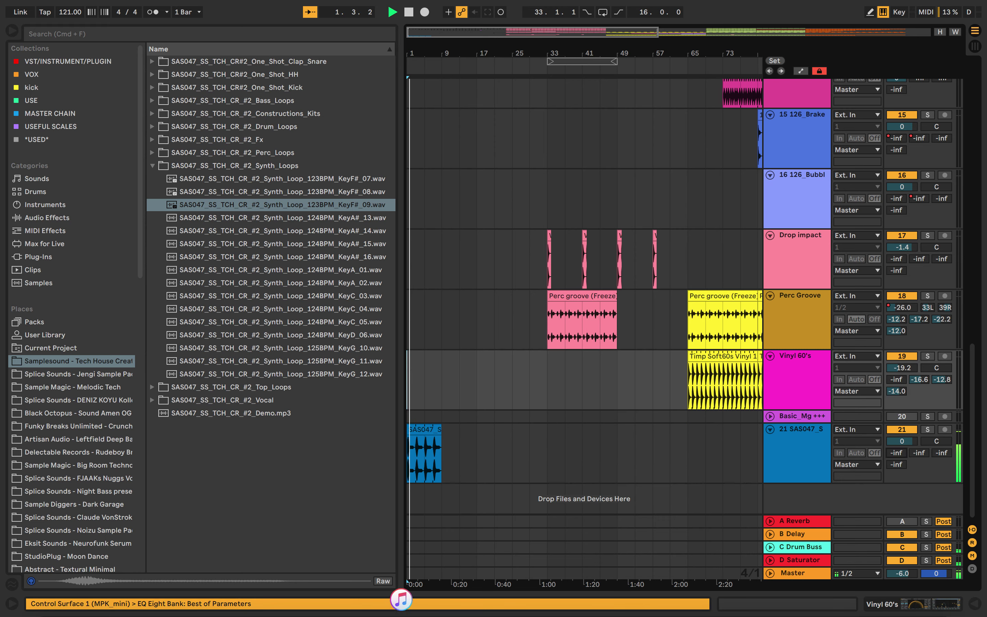
pyautogui.moveTo(902, 441)
pyautogui.mouseDown()
pyautogui.moveTo(919, 432)
pyautogui.moveTo(918, 396)
pyautogui.moveTo(897, 452)
pyautogui.moveTo(896, 420)
pyautogui.moveTo(897, 447)
pyautogui.moveTo(897, 424)
pyautogui.moveTo(926, 449)
pyautogui.moveTo(909, 449)
pyautogui.mouseUp()
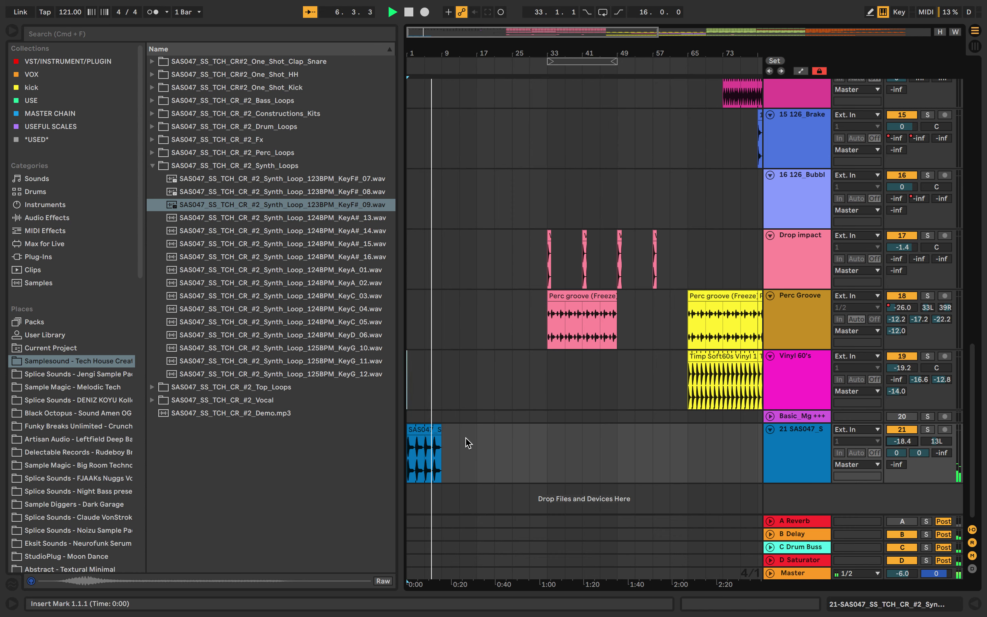
# Extend the synth loop clip on track 21 to bar 45
pyautogui.moveTo(441, 434); pyautogui.dragTo(600, 434)
pyautogui.press('-')
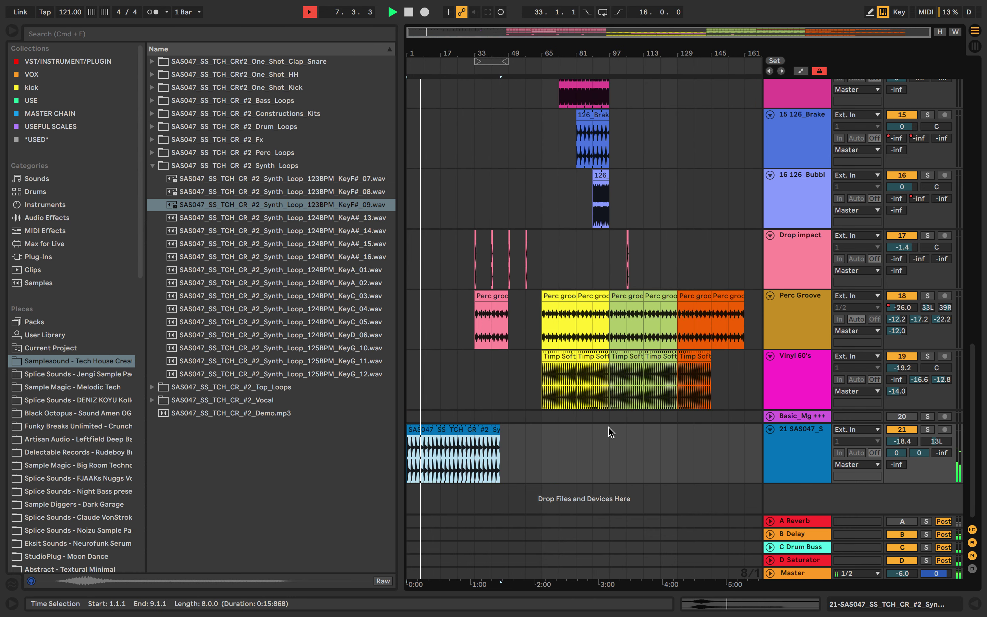
pyautogui.press('+')
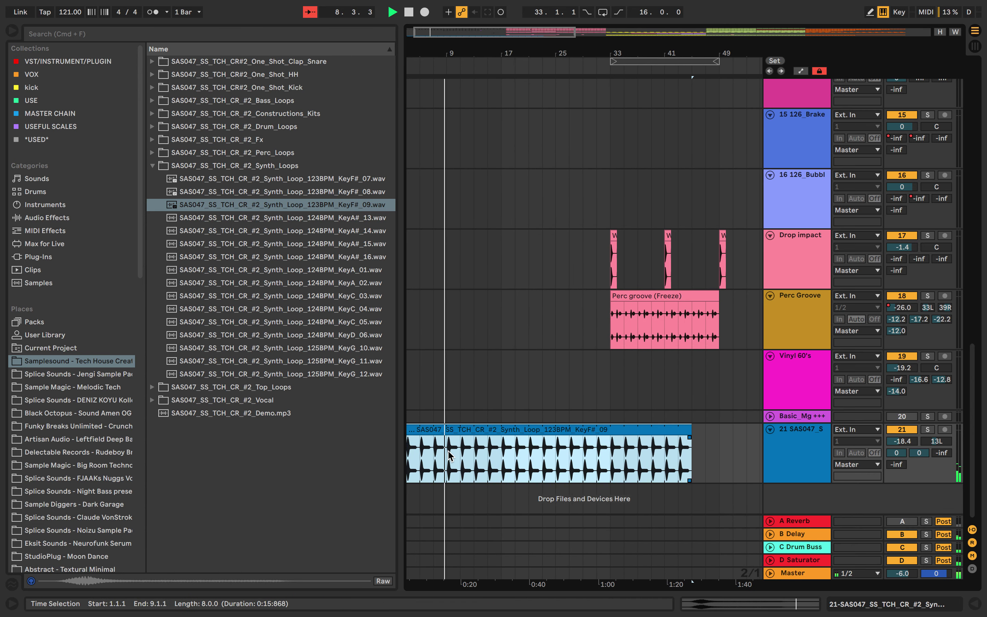
# Stop playback and split the synth loop clip at bars 9 and 17
pyautogui.click(448, 451)
pyautogui.press('space')
pyautogui.hscroll(-1, 469, 439)
pyautogui.press('super+e')
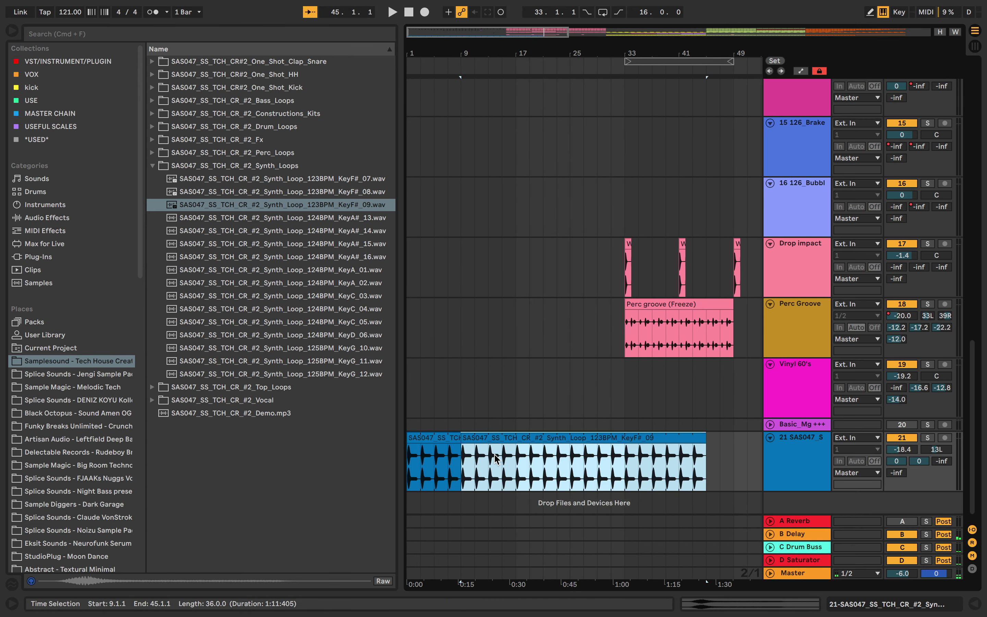
pyautogui.click(515, 466)
pyautogui.press('super+e')
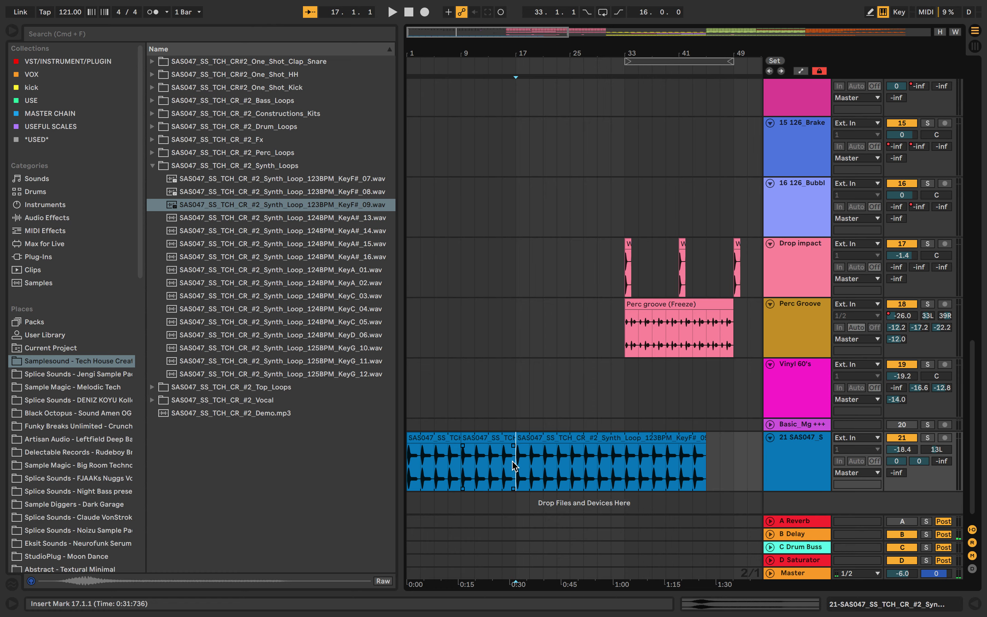
# Transpose the synth clip between bars 9 and 17 downward and play it from bar 9
pyautogui.doubleClick(498, 450)
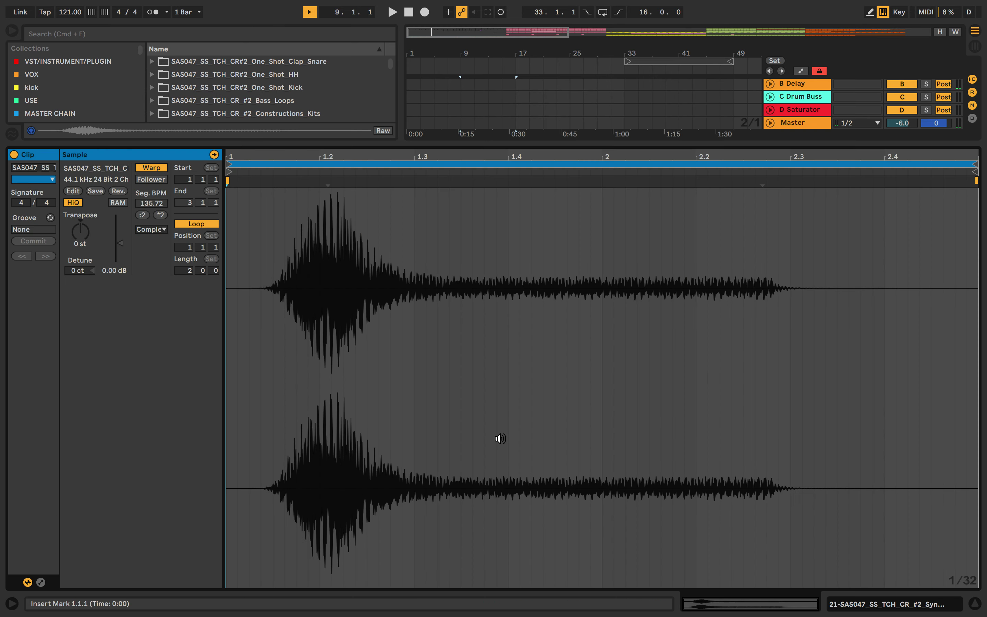
pyautogui.moveTo(73, 242); pyautogui.dragTo(73, 281)
pyautogui.press('space')
pyautogui.press('super+alt+l')
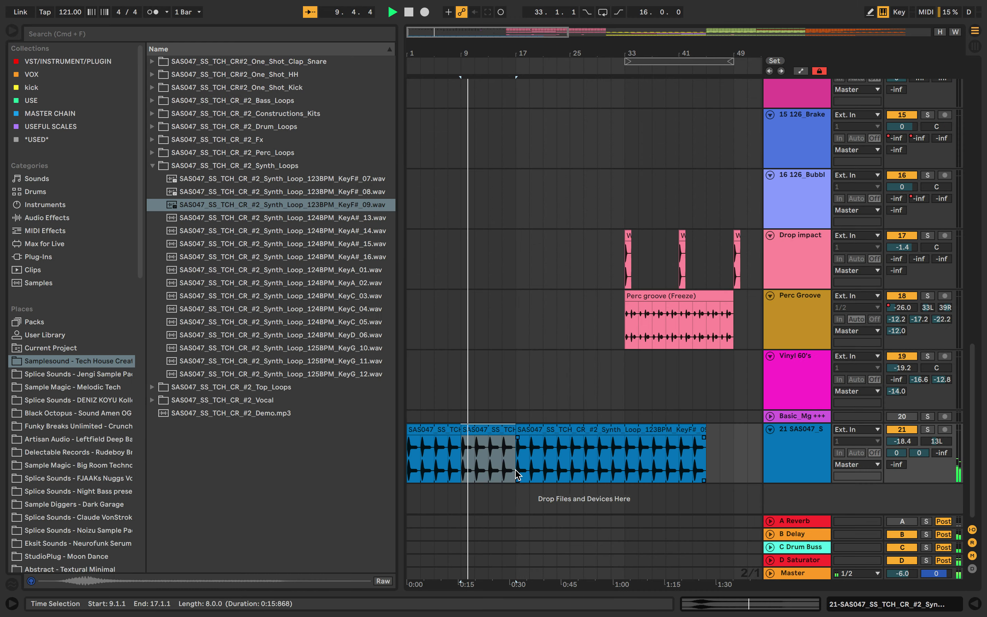
# Solo the synth loop track, reset its volume to 0 dB and play the synth clips around bar 9
pyautogui.click(927, 431)
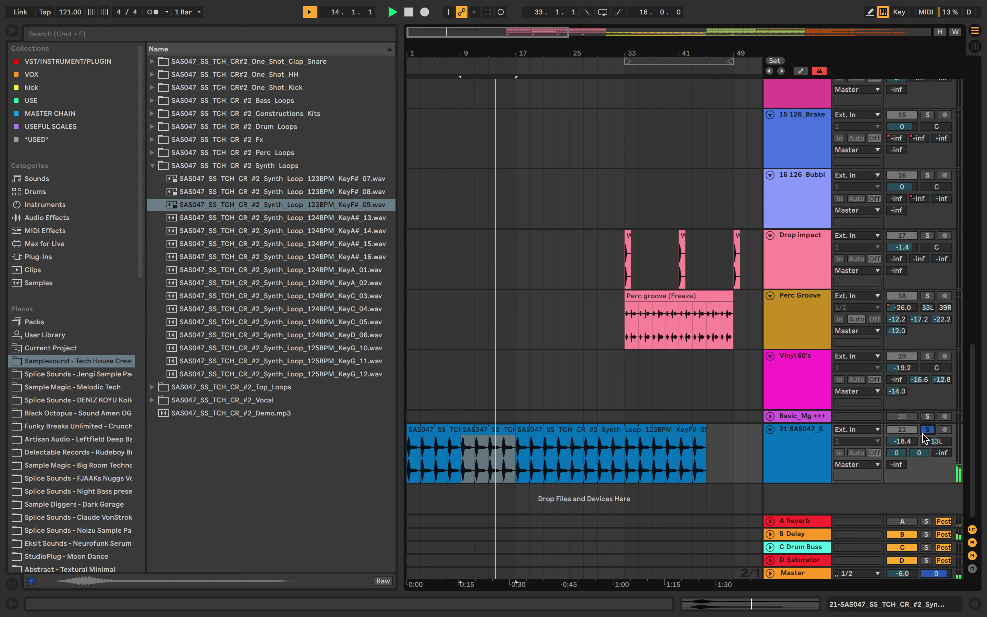
pyautogui.press('z')
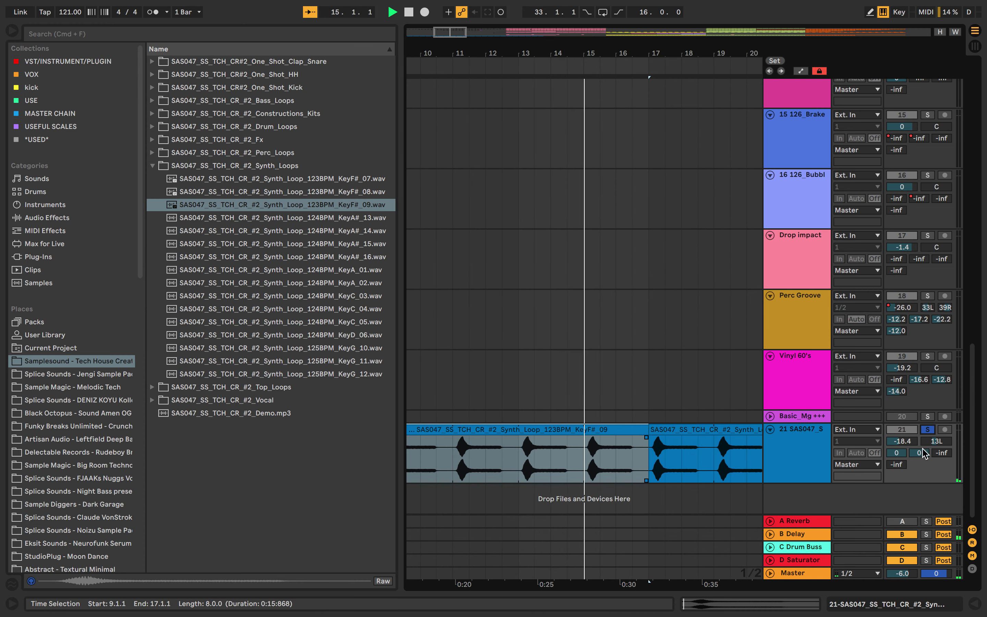
pyautogui.doubleClick(901, 442)
pyautogui.press('space')
pyautogui.hscroll(-5, 641, 468)
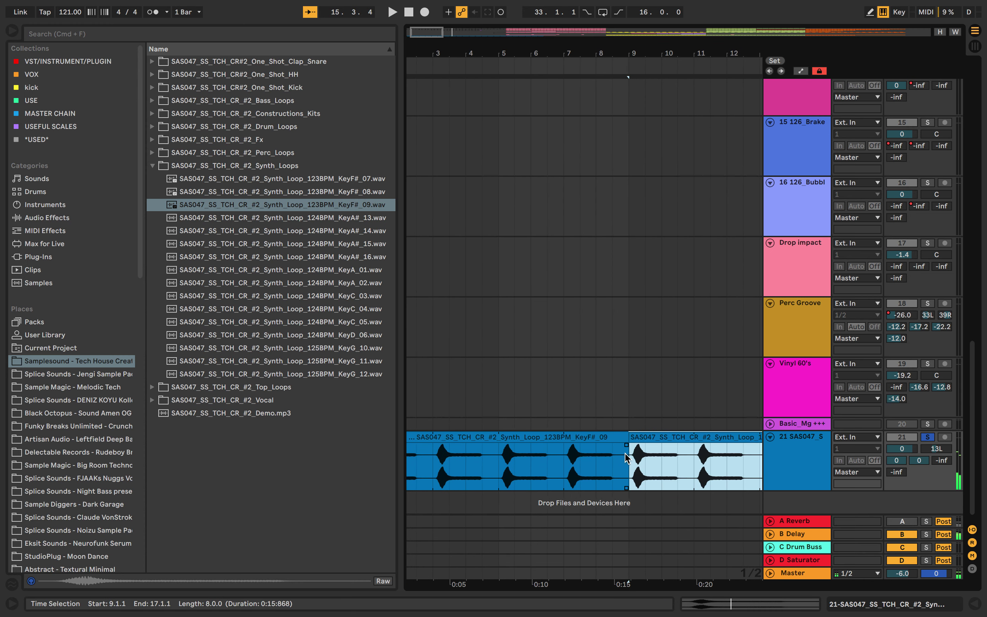
pyautogui.click(628, 462)
pyautogui.press('space')
pyautogui.scroll(-5, 629, 463)
pyautogui.press('space')
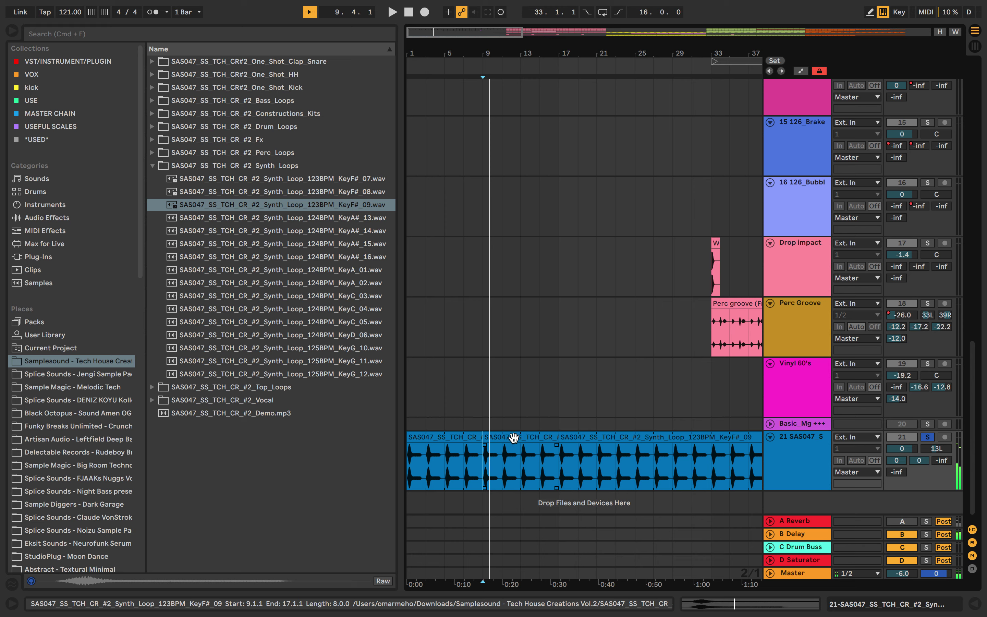
# Play from bar 1 with the synth loop track unsoloed and set its volume back to -18.4 dB
pyautogui.moveTo(485, 437); pyautogui.dragTo(322, 440)
pyautogui.click(928, 436)
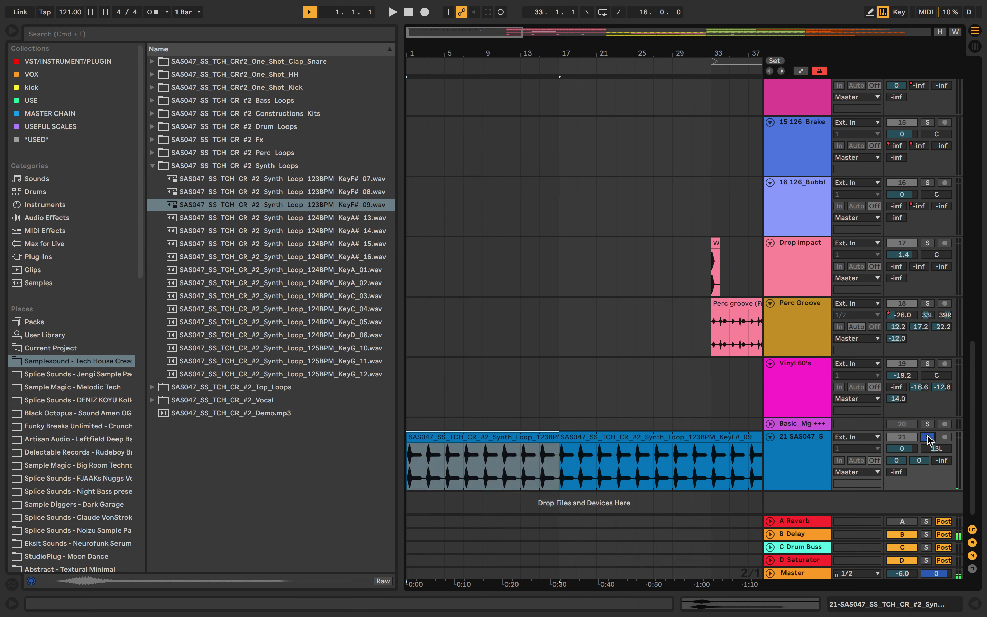
pyautogui.click(928, 437)
pyautogui.press('space')
pyautogui.press('super+z')
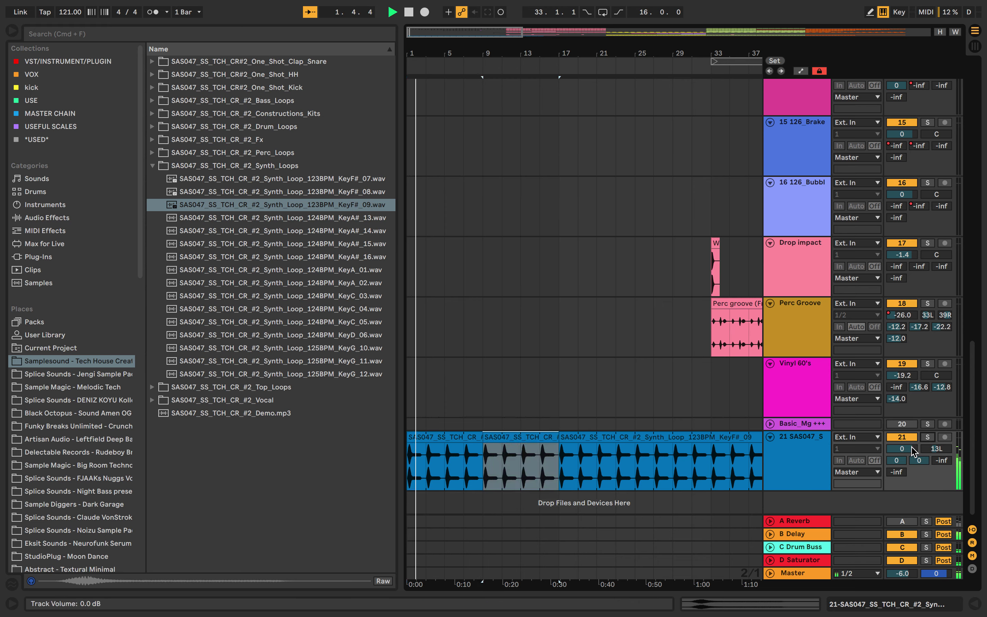
pyautogui.moveTo(913, 450); pyautogui.dragTo(882, 455)
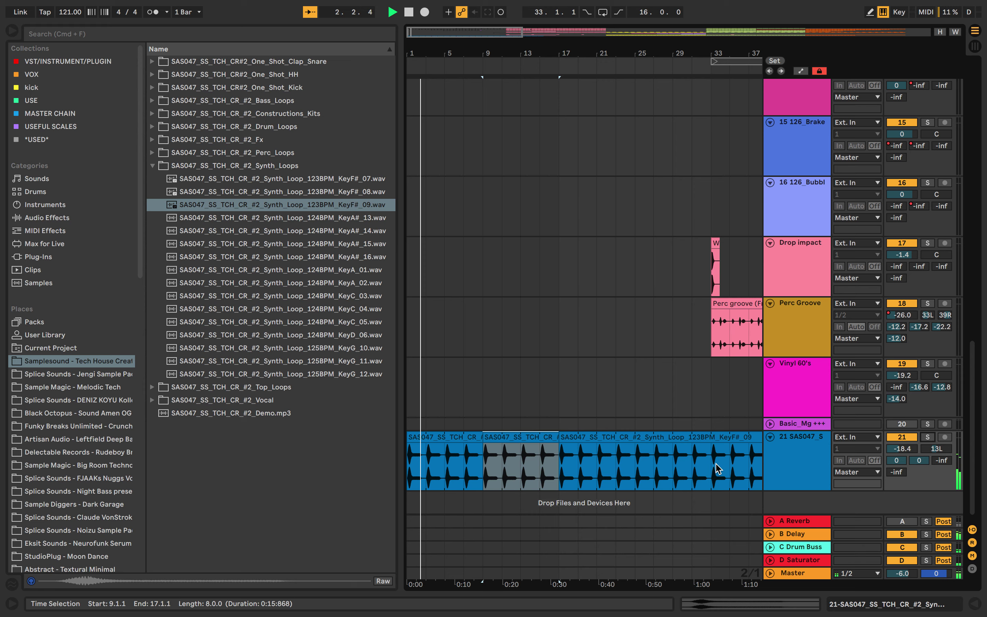
# Split the synth loop clip at bar 25 and set the track's send C to -30.5 and send D to -22.0
pyautogui.click(562, 458)
pyautogui.moveTo(562, 459); pyautogui.dragTo(398, 445)
pyautogui.click(641, 458)
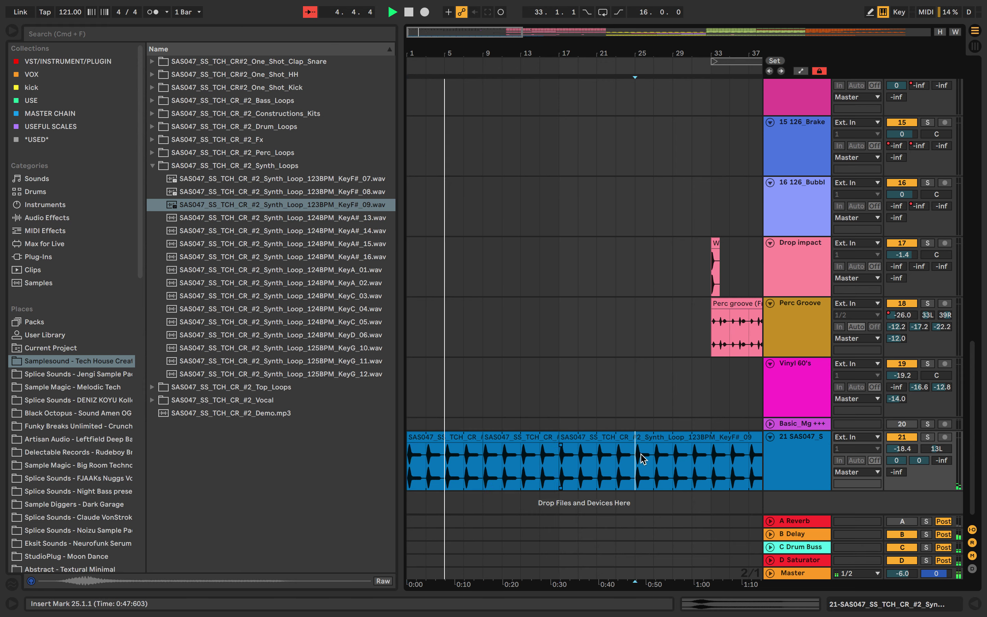
pyautogui.press('super+e')
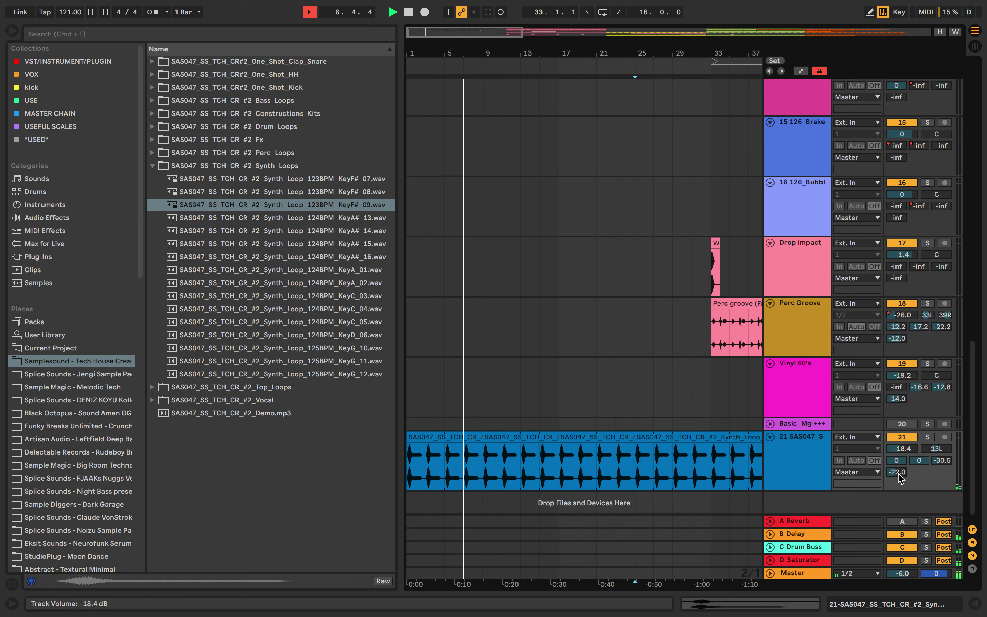
# Show the synth loop track's volume automation and raise it to -4.0 dB from bar 9, with a breakpoint at bar 17
pyautogui.rightClick(917, 454)
pyautogui.click(909, 459)
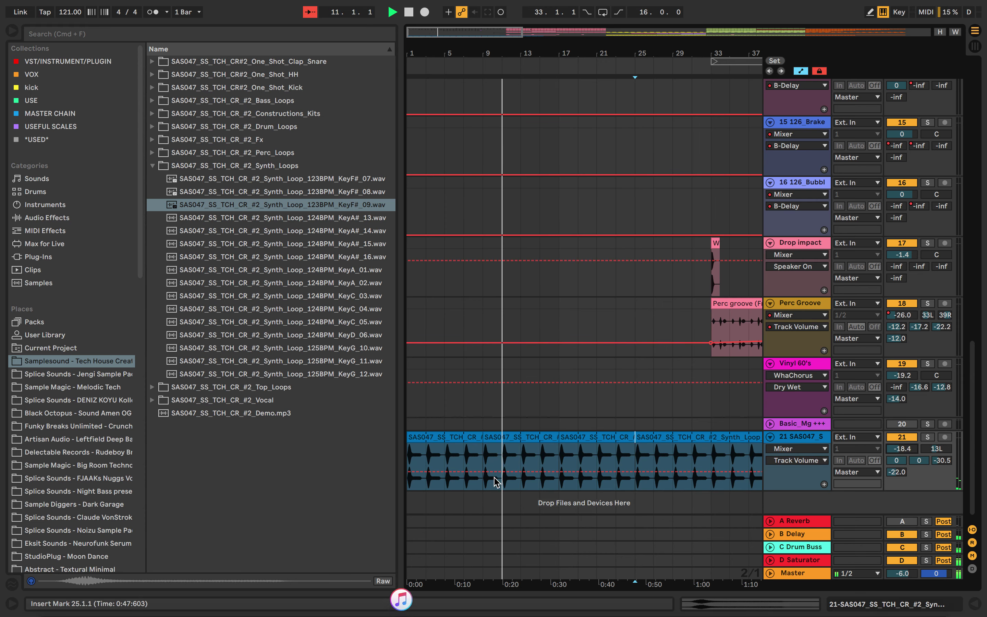
pyautogui.click(481, 473)
pyautogui.moveTo(498, 472); pyautogui.dragTo(484, 456)
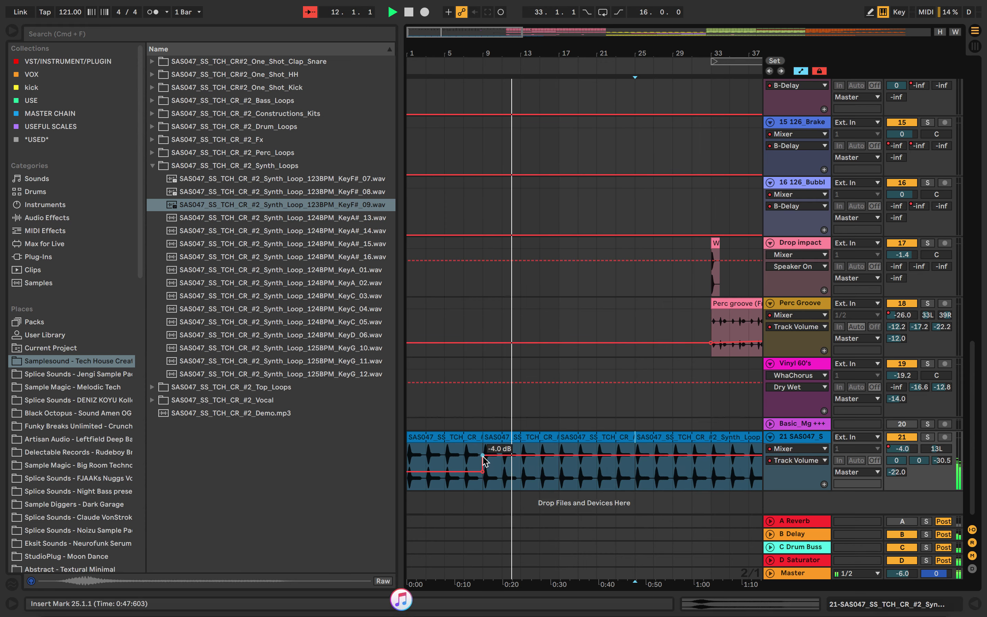
pyautogui.click(559, 454)
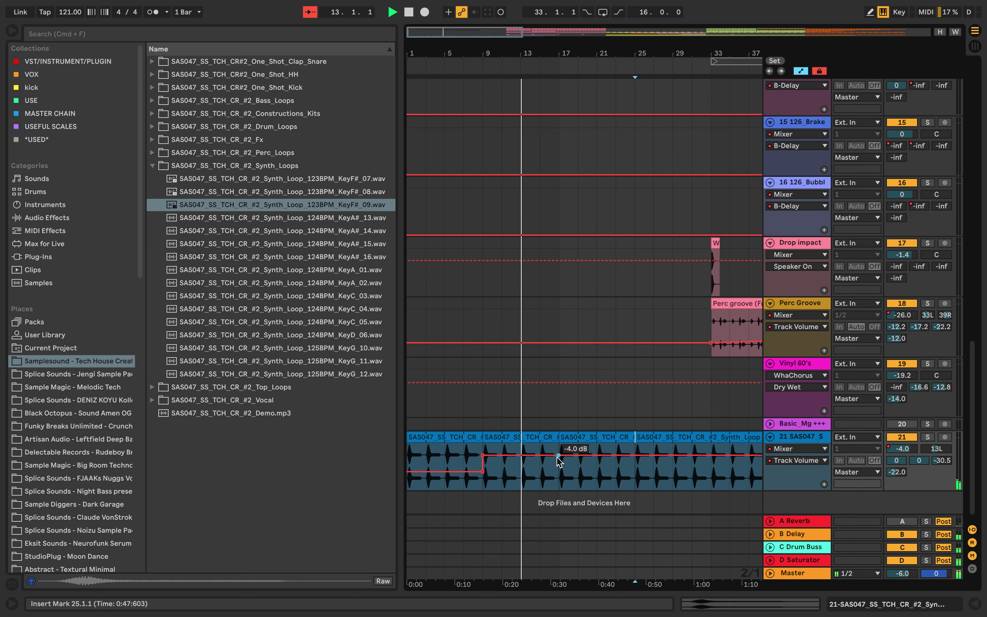
# Duplicate the synth track's volume automation from bars 1 to 17 twice, extending it to bar 49
pyautogui.moveTo(559, 478); pyautogui.dragTo(387, 476)
pyautogui.press('super+d')
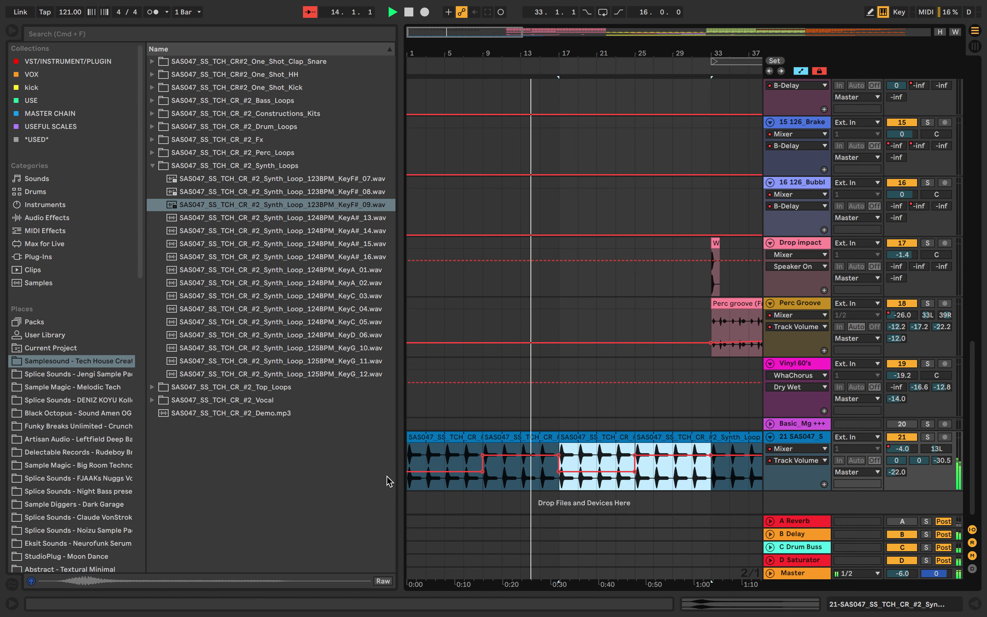
pyautogui.press('super+d')
pyautogui.scroll(-5, 499, 474)
pyautogui.click(496, 473)
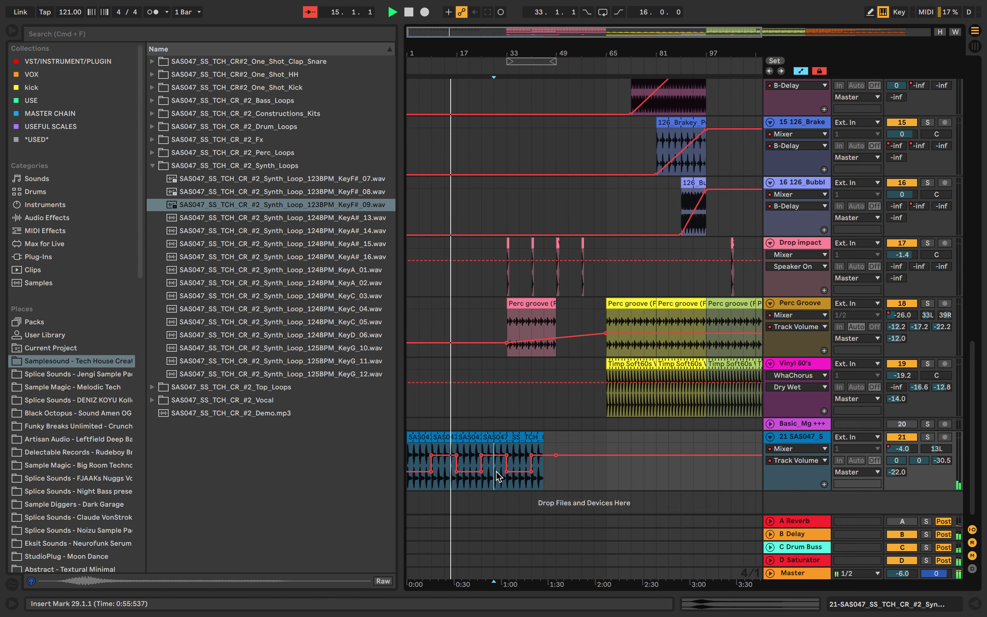
pyautogui.scroll(1, 496, 473)
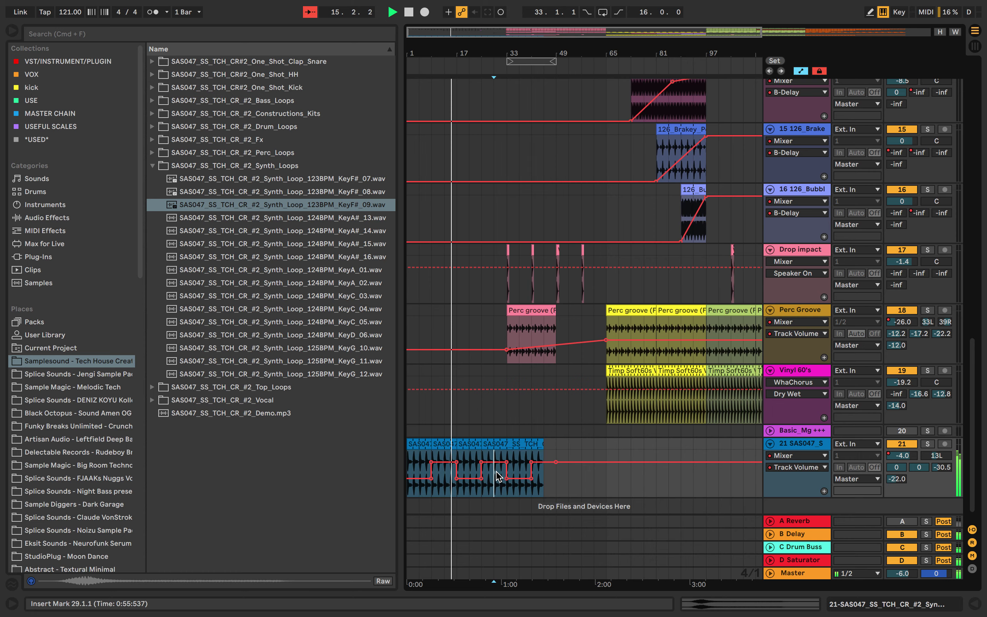
# Set the transposition of the synth clip between bars 17 and 25 to 17 st and inspect the clip that starts at bar 25
pyautogui.doubleClick(472, 444)
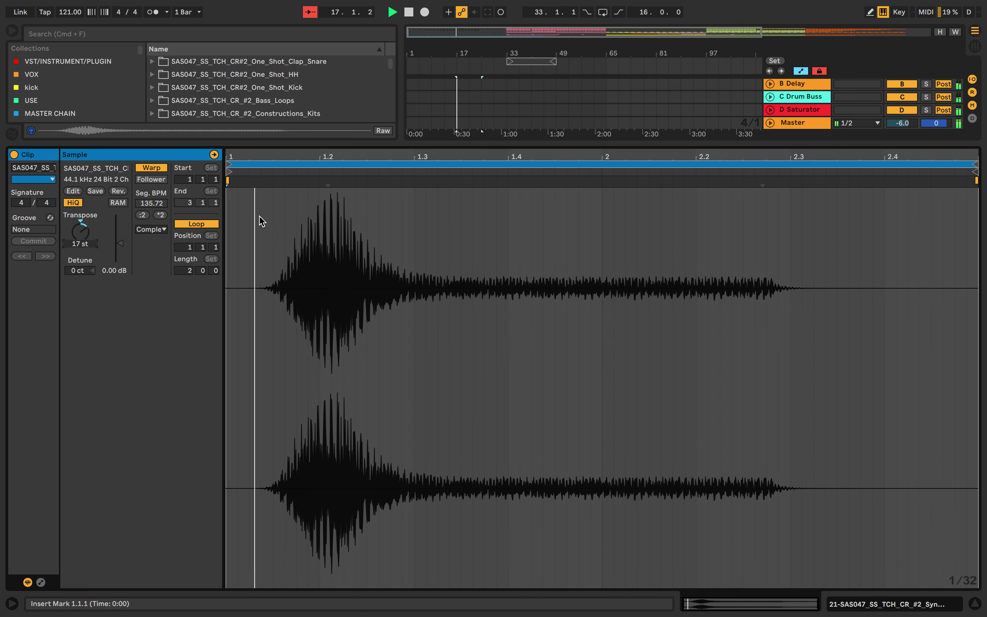
pyautogui.doubleClick(450, 144)
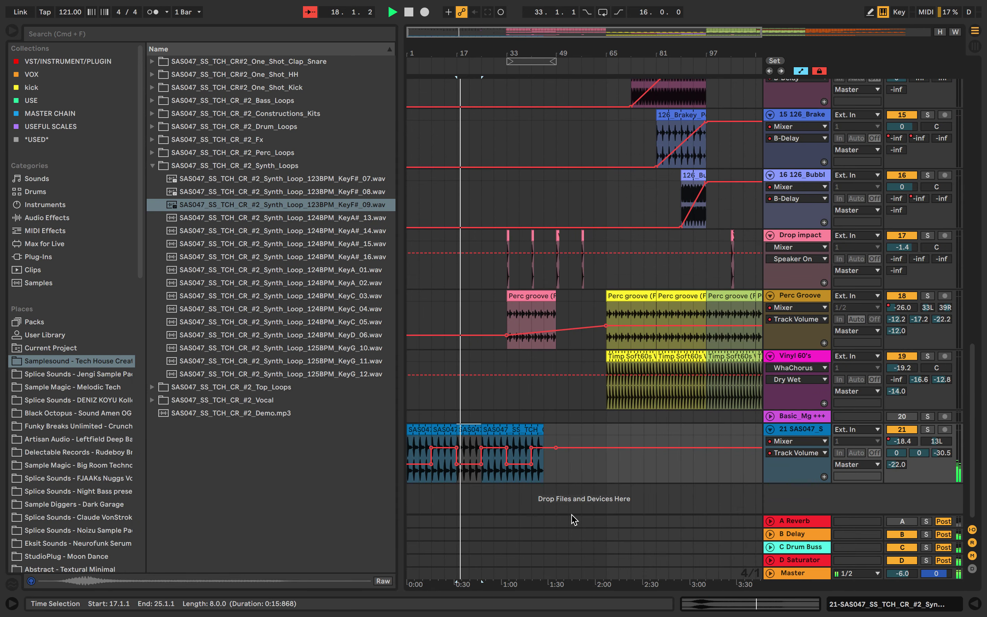
pyautogui.doubleClick(494, 475)
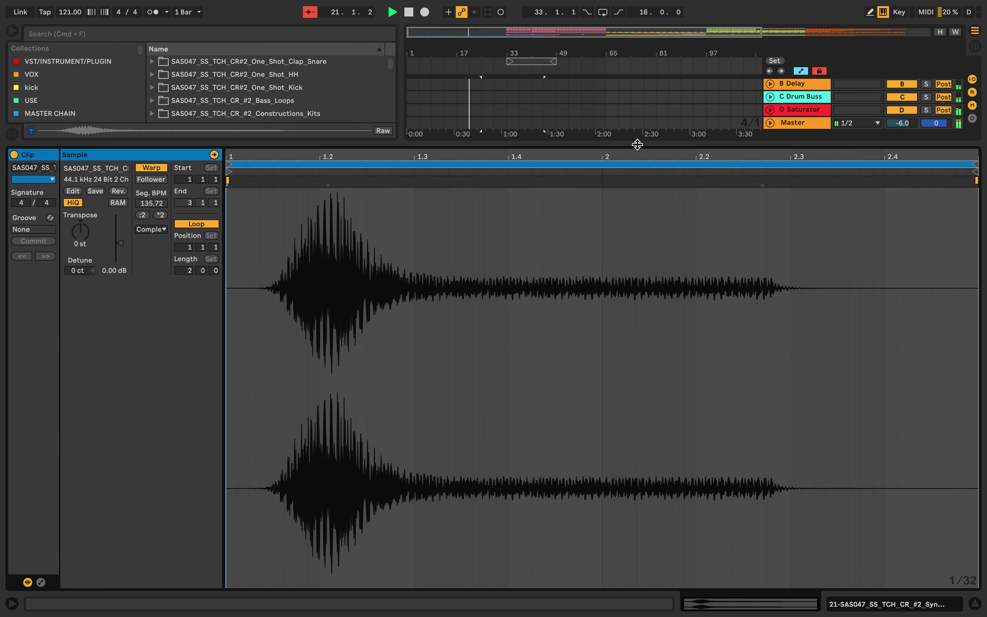
pyautogui.press('super+alt+l')
pyautogui.click(513, 475)
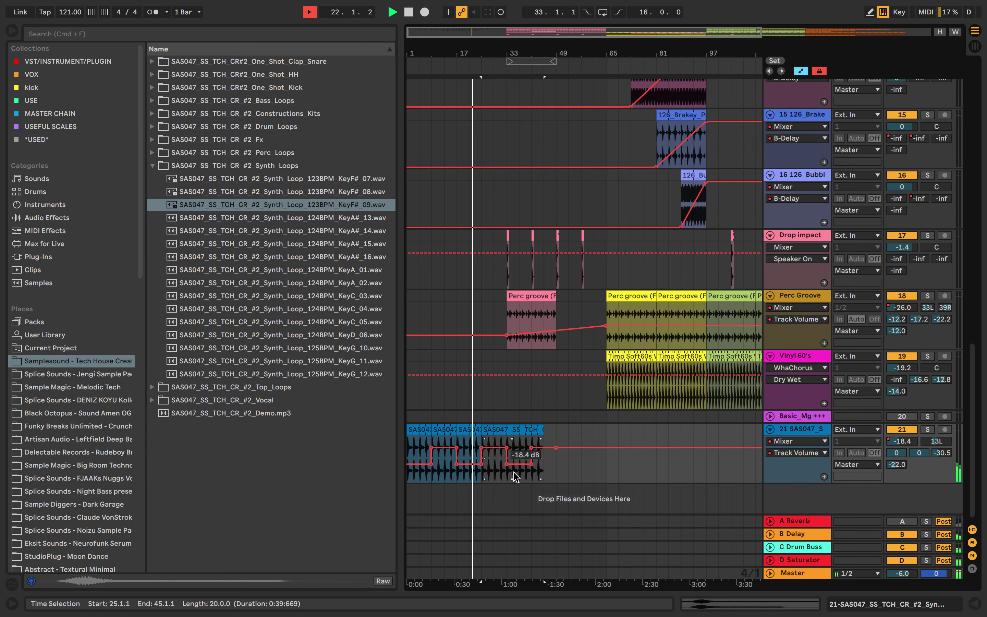
# Lower the synth track's volume automation breakpoint at bar 25 to make a rising ramp up to bar 33
pyautogui.click(516, 455)
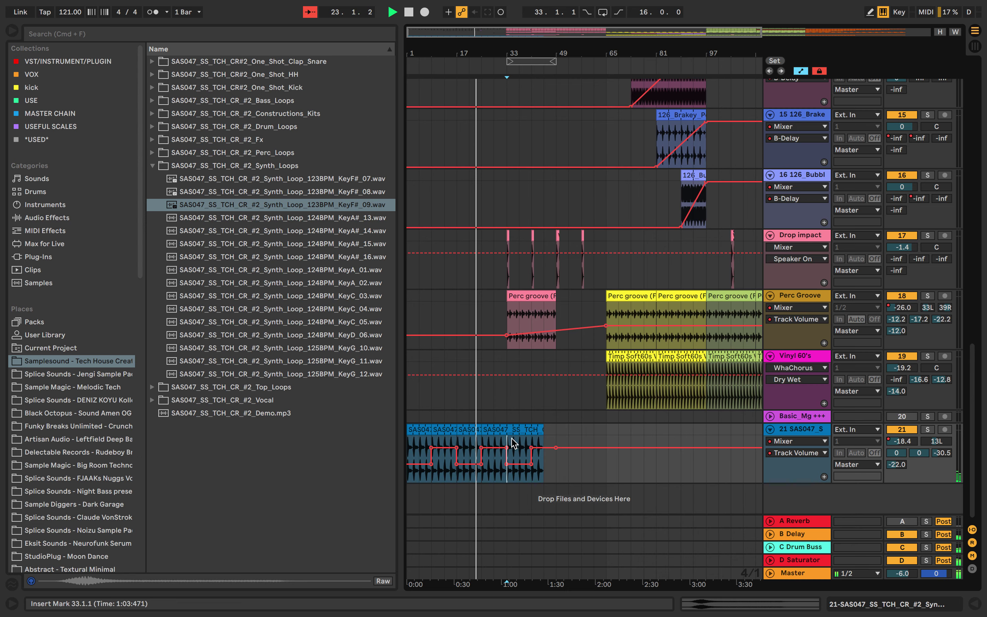
pyautogui.scroll(5, 516, 439)
pyautogui.hscroll(-1, 515, 439)
pyautogui.hscroll(-1, 535, 443)
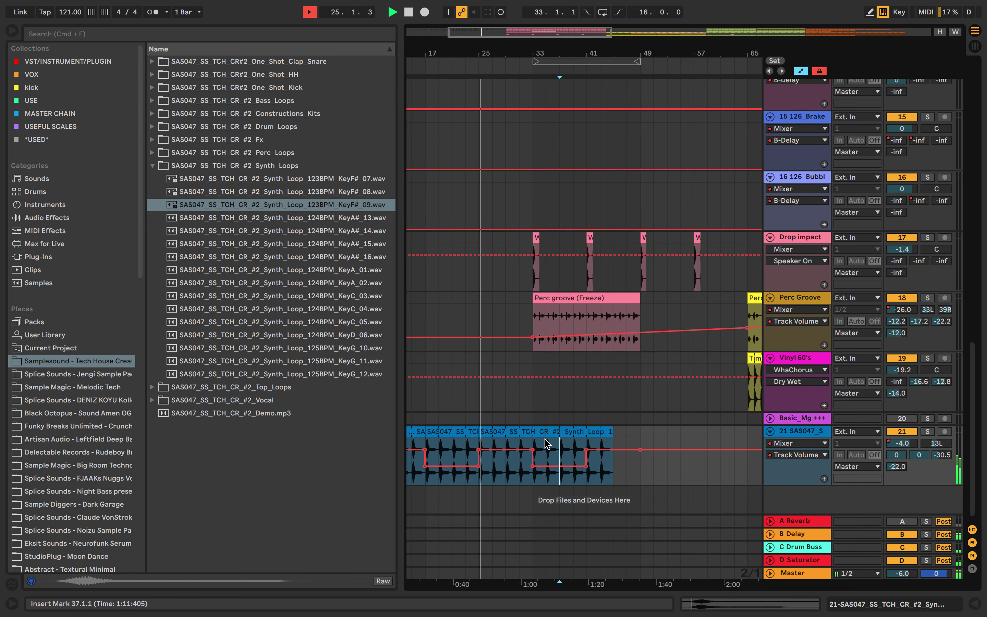
pyautogui.hscroll(-3, 547, 444)
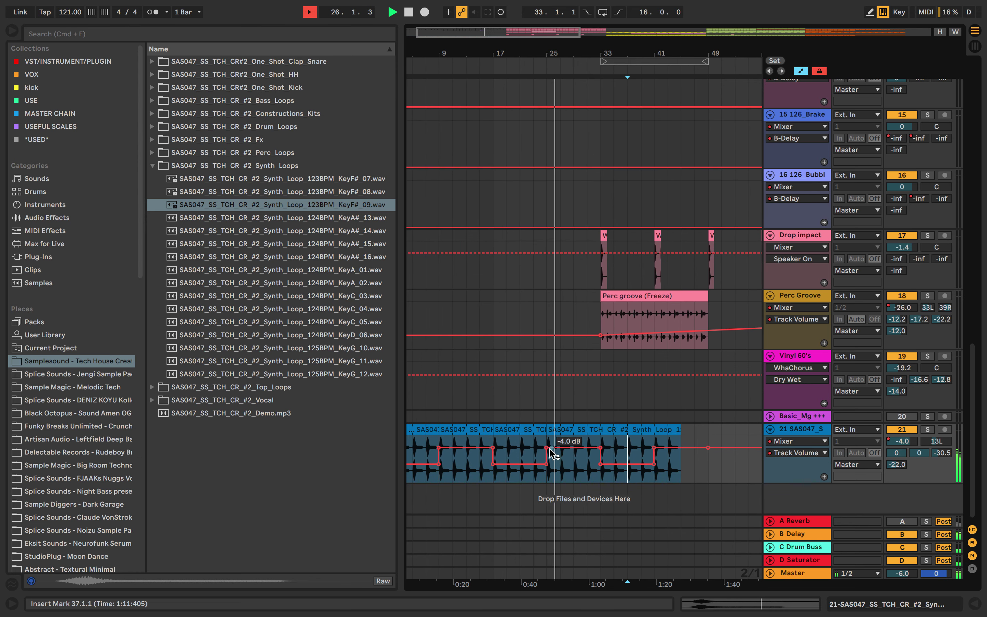
pyautogui.moveTo(546, 448); pyautogui.dragTo(547, 454)
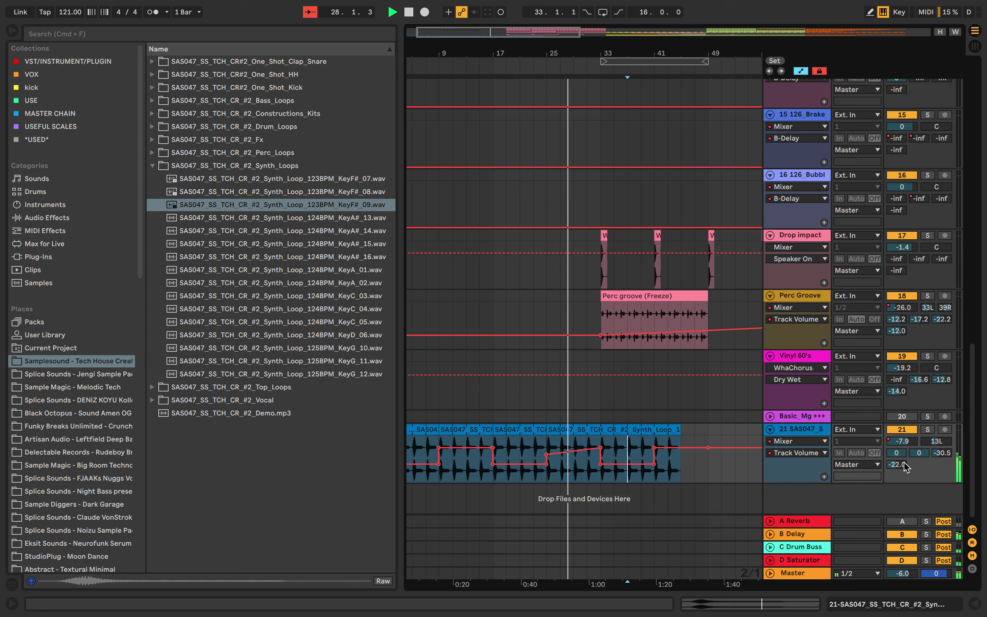
# Try to duplicate the synth clips of bars 1 to 33 twice with the envelopes locked, and undo the duplicates
pyautogui.click(607, 441)
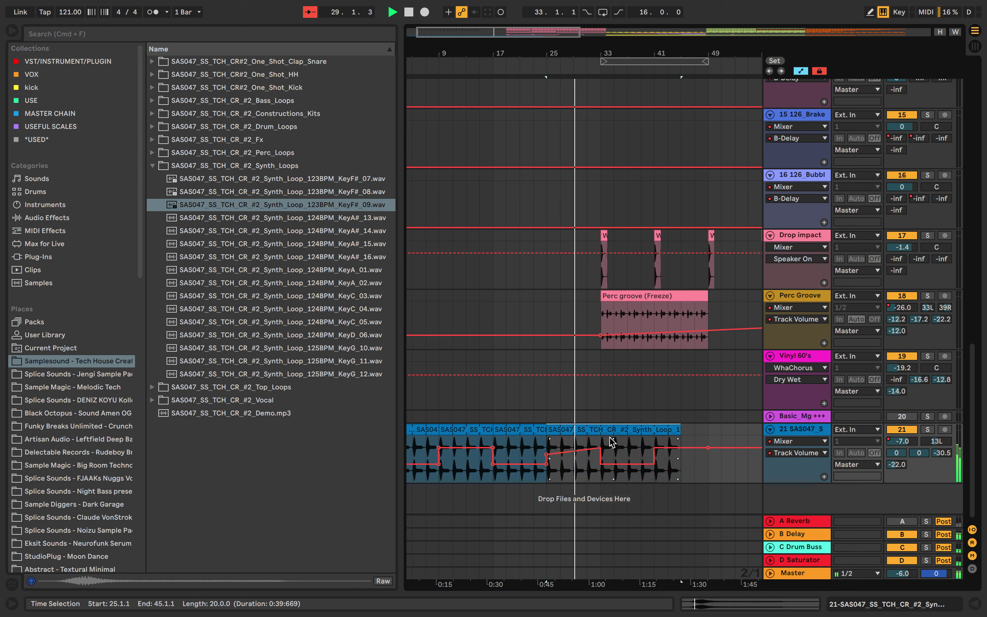
pyautogui.click(601, 469)
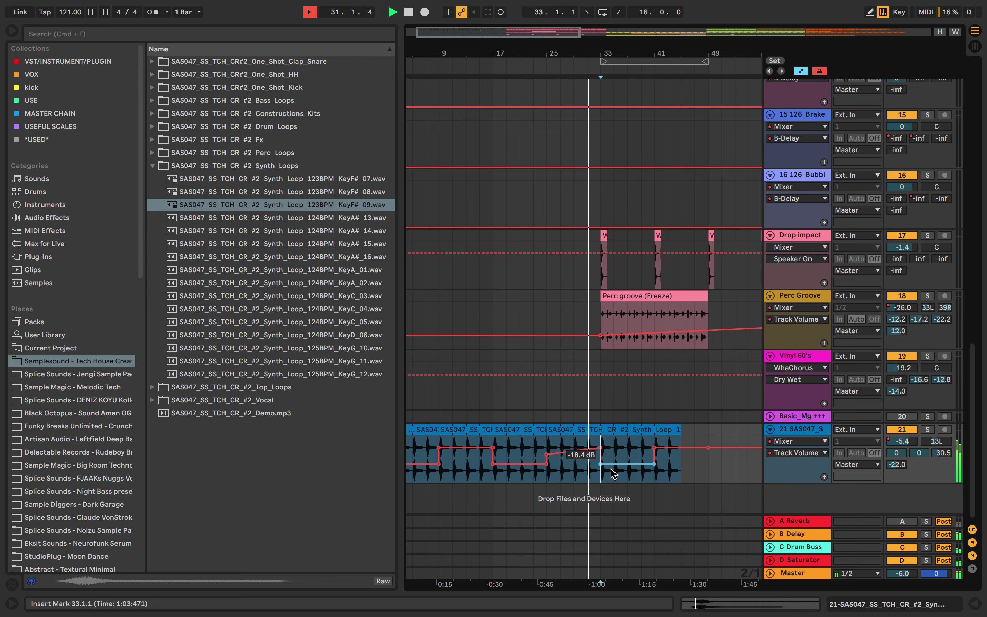
pyautogui.press('-')
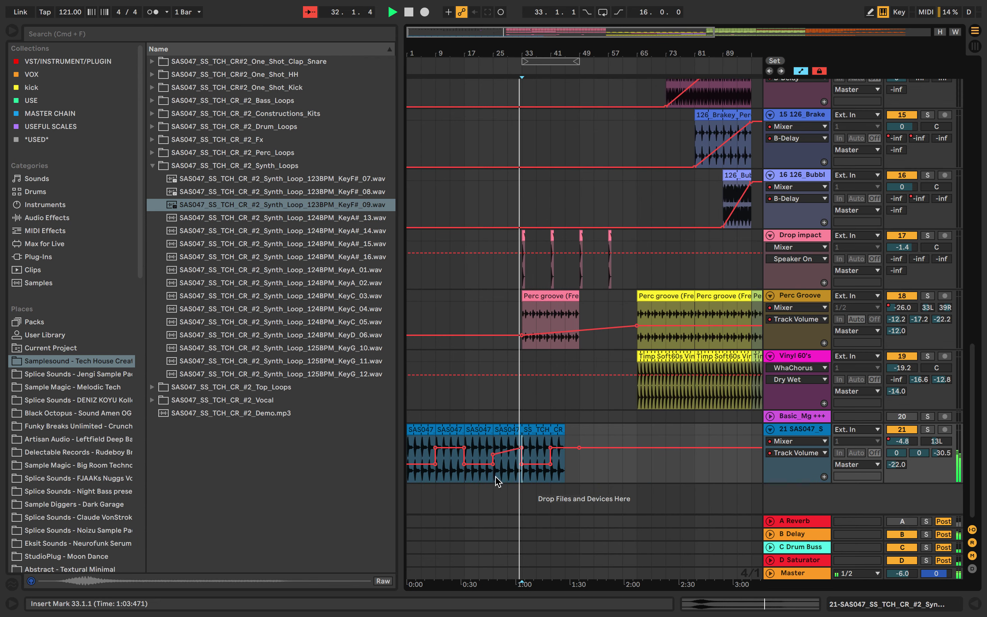
pyautogui.moveTo(490, 463); pyautogui.dragTo(412, 432)
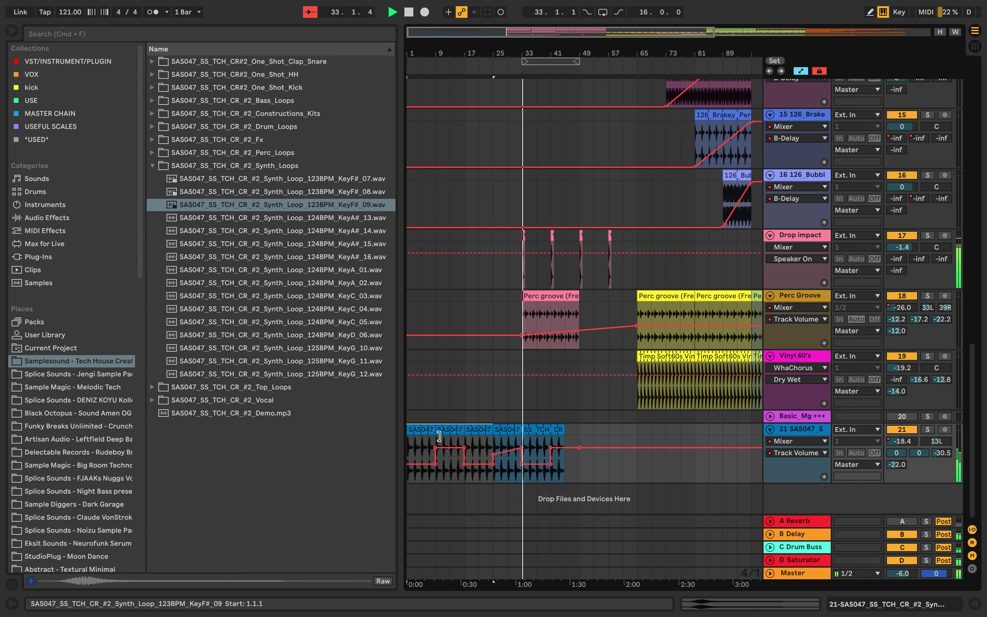
pyautogui.moveTo(521, 474); pyautogui.dragTo(397, 423)
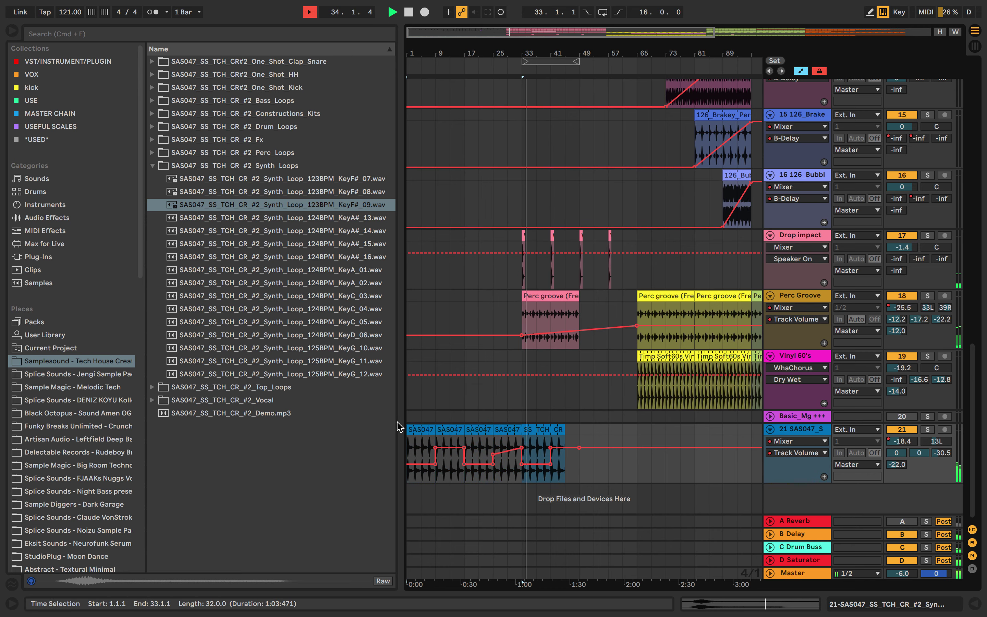
pyautogui.press('super+d')
pyautogui.press('super+d')
pyautogui.scroll(-3, 548, 468)
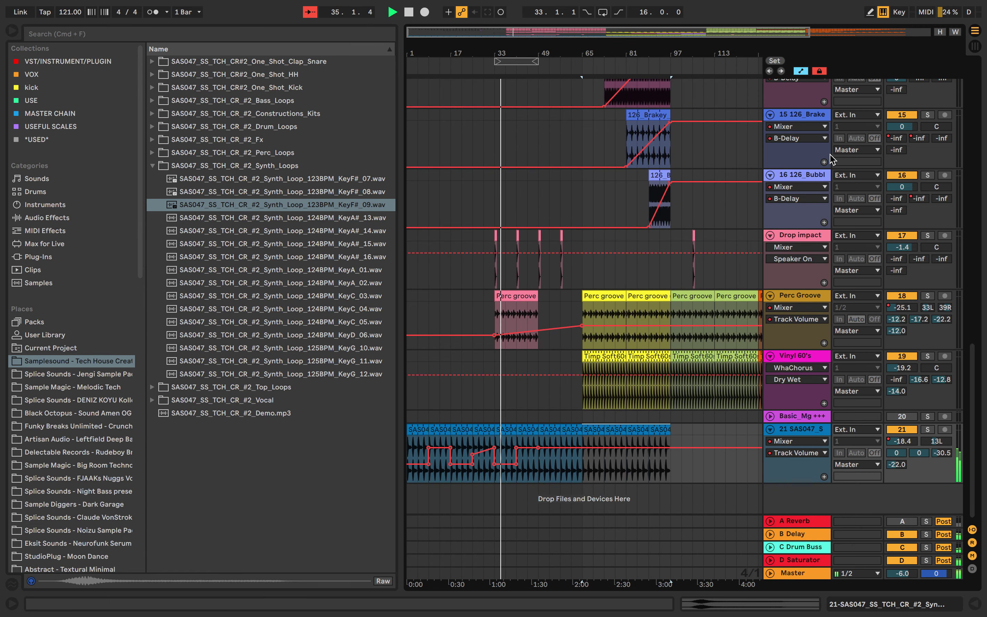
pyautogui.press('super+z')
pyautogui.press('super+z')
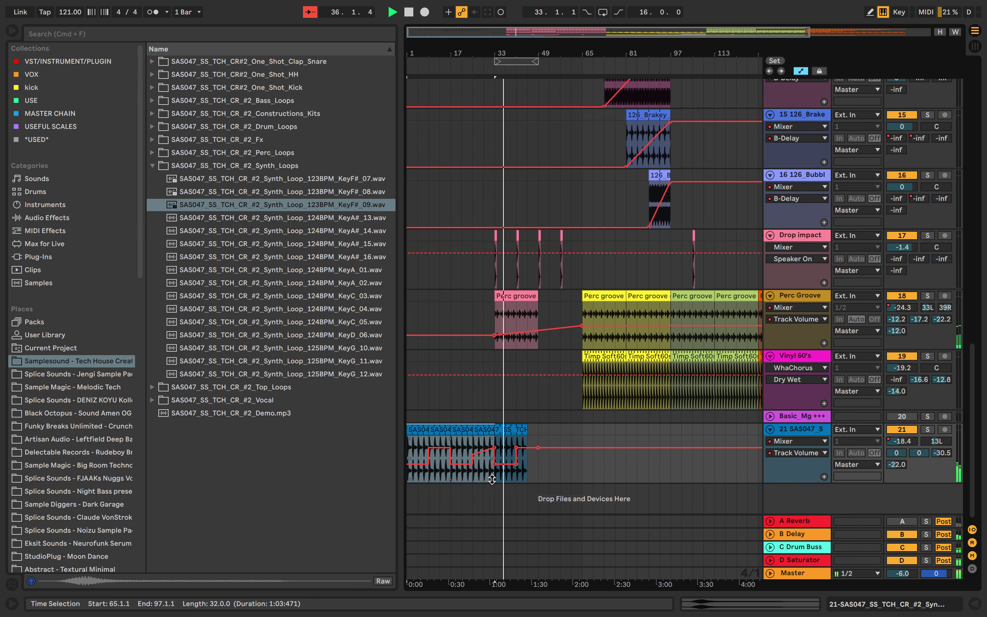
# With Lock Envelopes off, duplicate the synth clips and volume automation of bars 1 to 33 four times, up to bar 161
pyautogui.click(495, 480)
pyautogui.moveTo(496, 481); pyautogui.dragTo(395, 429)
pyautogui.press('super+d')
pyautogui.press('super+d')
pyautogui.press('super+d')
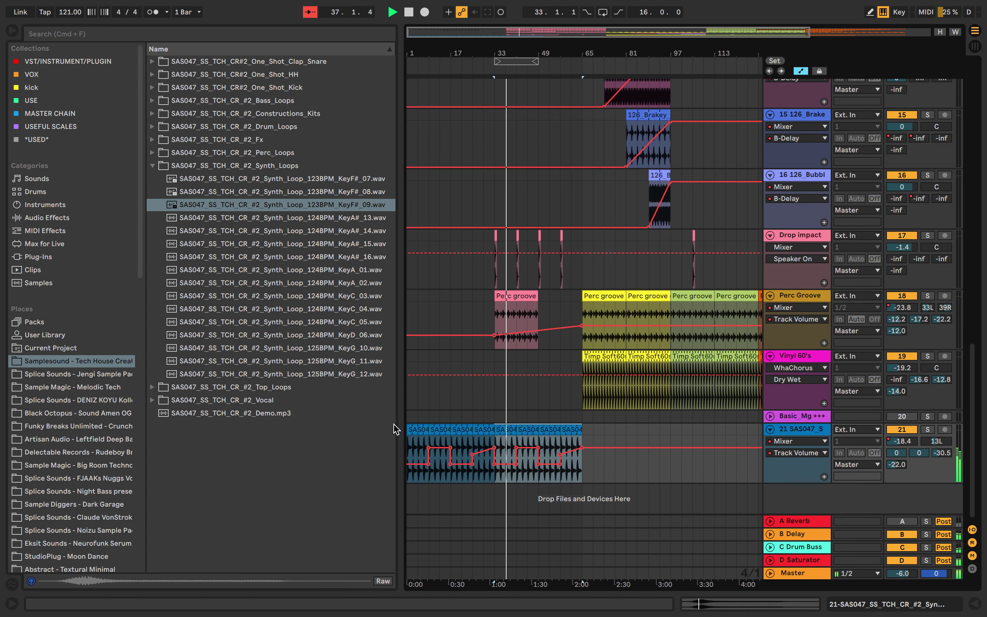
pyautogui.press('super+d')
pyautogui.scroll(-2, 562, 474)
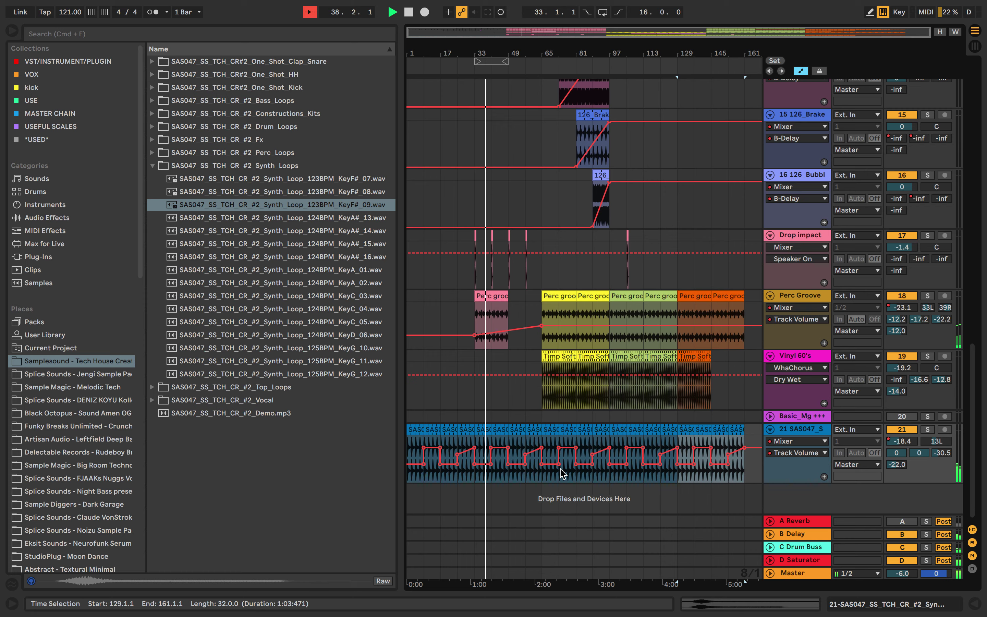
# Inspect the synth clip between bars 41 and 49 and try lowering the track's volume automation across it
pyautogui.doubleClick(481, 432)
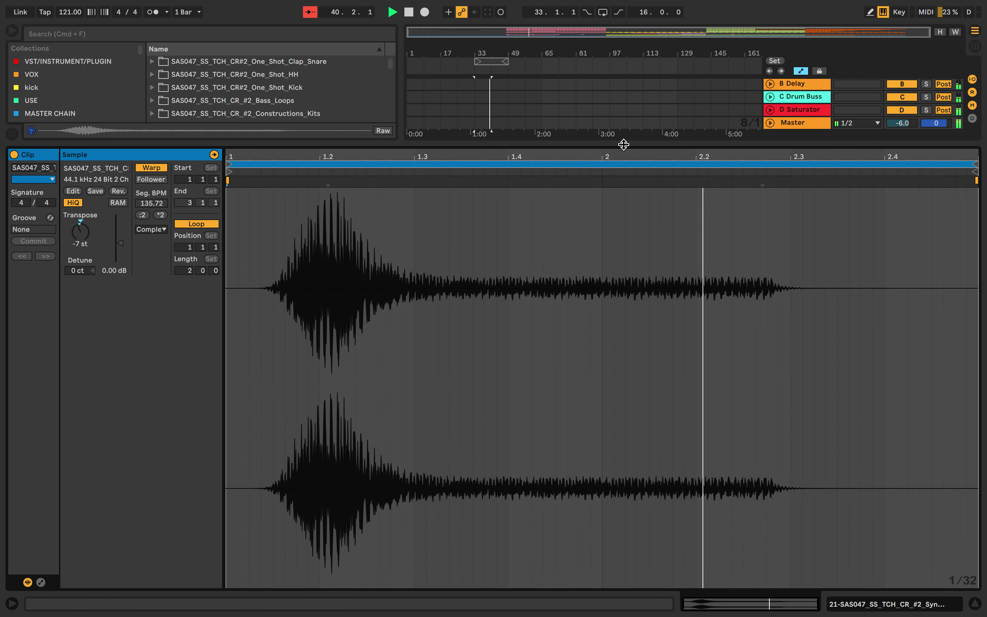
pyautogui.moveTo(624, 145); pyautogui.dragTo(603, 563)
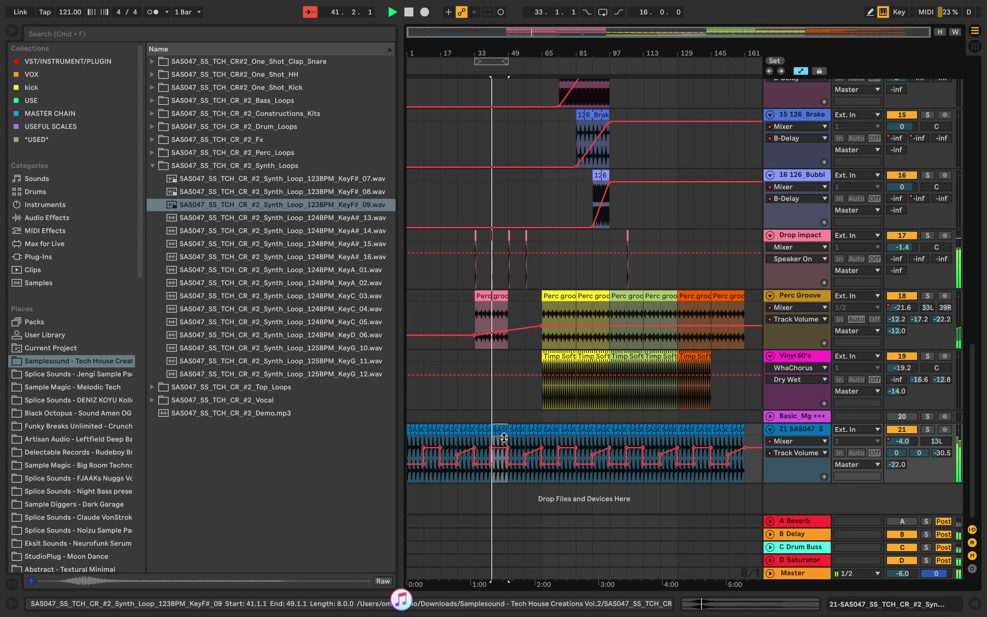
pyautogui.click(498, 451)
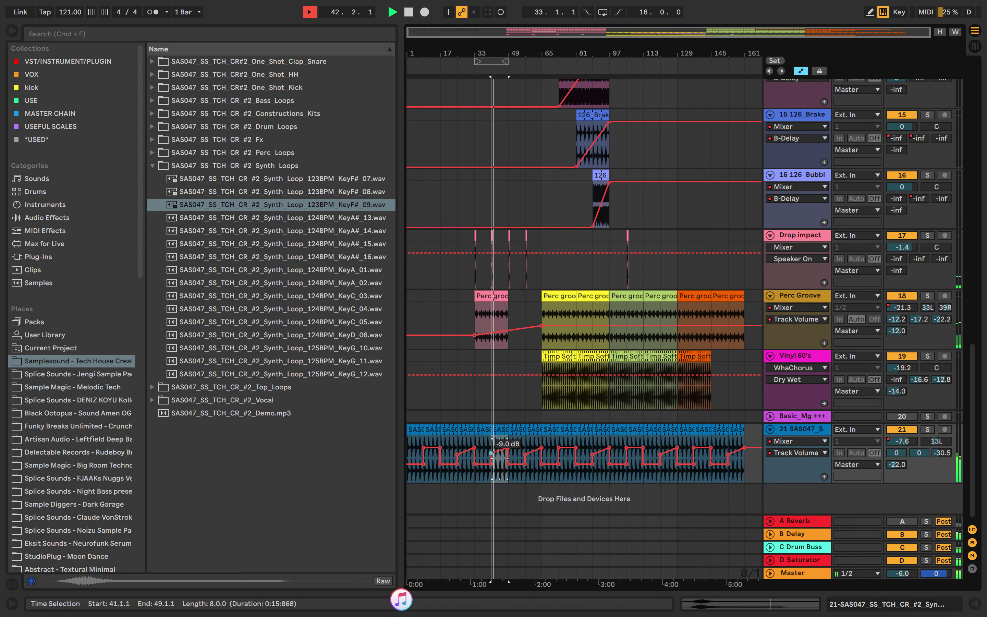
pyautogui.moveTo(508, 448); pyautogui.dragTo(508, 456)
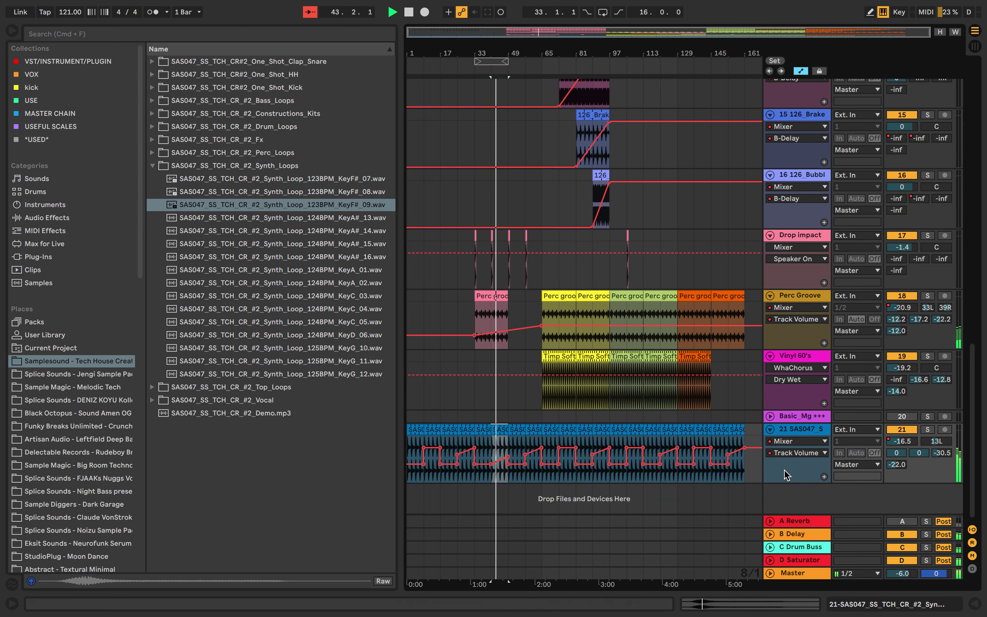
# Delete the synth clips and volume automation from bar 33 onward and paste a copy of bars 1 to 33 at bar 65
pyautogui.moveTo(755, 457); pyautogui.dragTo(479, 420)
pyautogui.press('Delete')
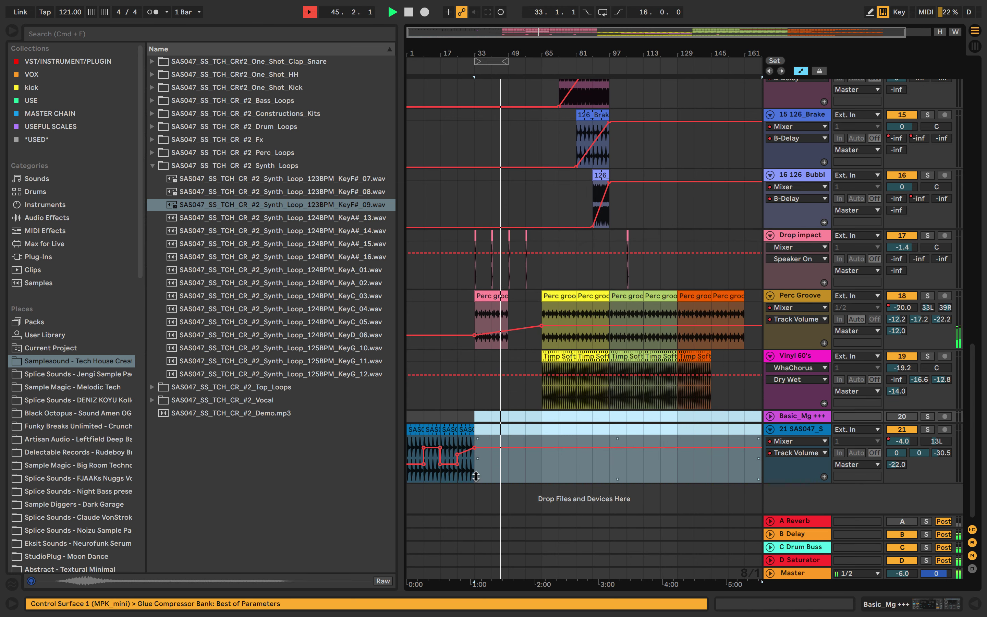
pyautogui.moveTo(473, 471); pyautogui.dragTo(398, 442)
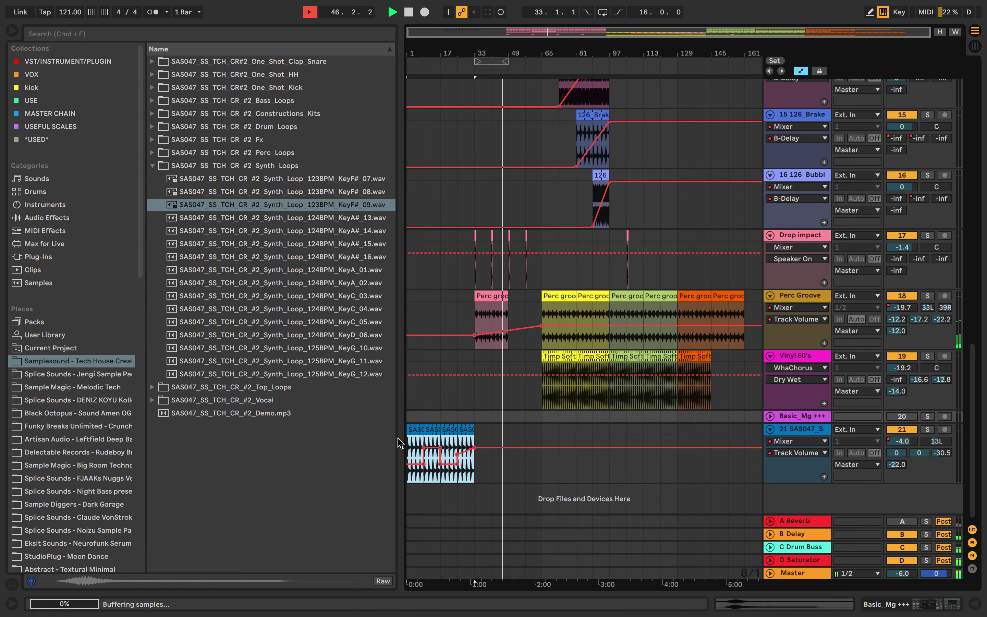
pyautogui.scroll(8, 482, 437)
pyautogui.scroll(-8, 482, 437)
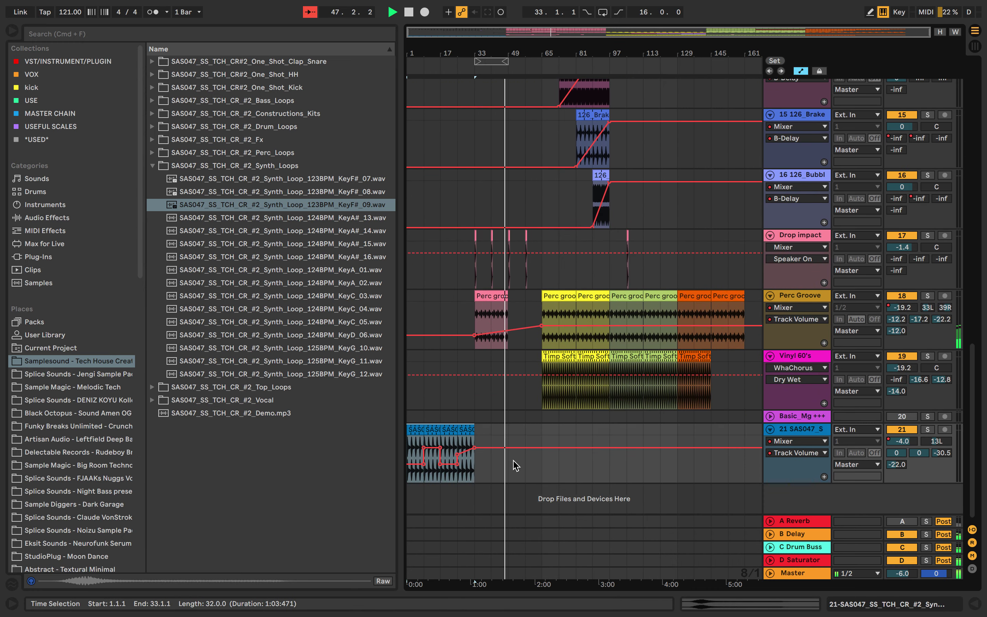
pyautogui.click(540, 466)
pyautogui.press('super+v')
pyautogui.scroll(14, 541, 466)
pyautogui.scroll(-12, 540, 468)
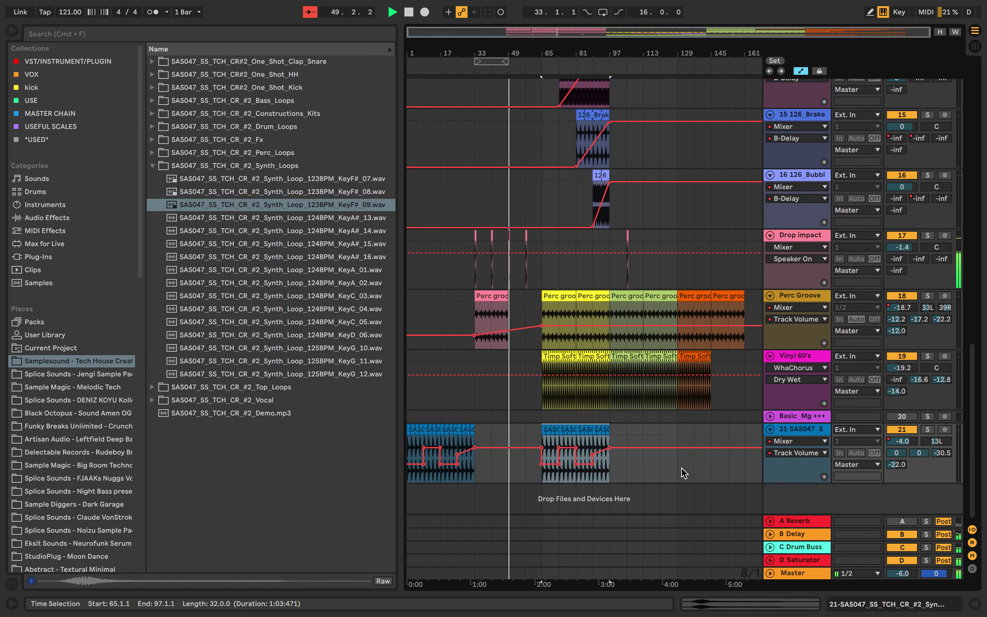
# Paste the copied synth clips and automation at bar 113 and delete the part from bar 129 onward
pyautogui.scroll(14, 684, 473)
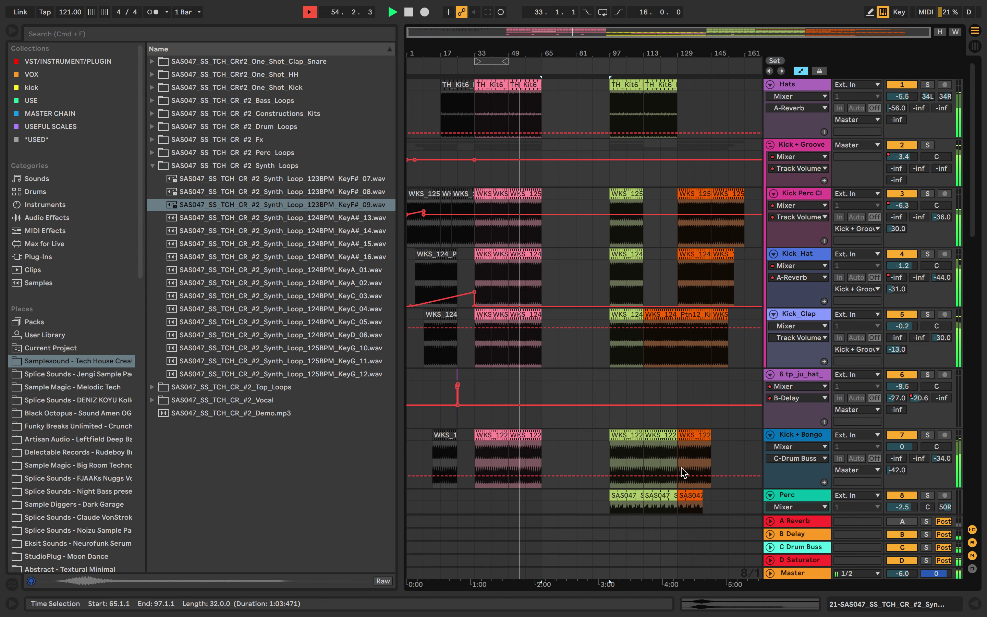
pyautogui.scroll(-10, 683, 473)
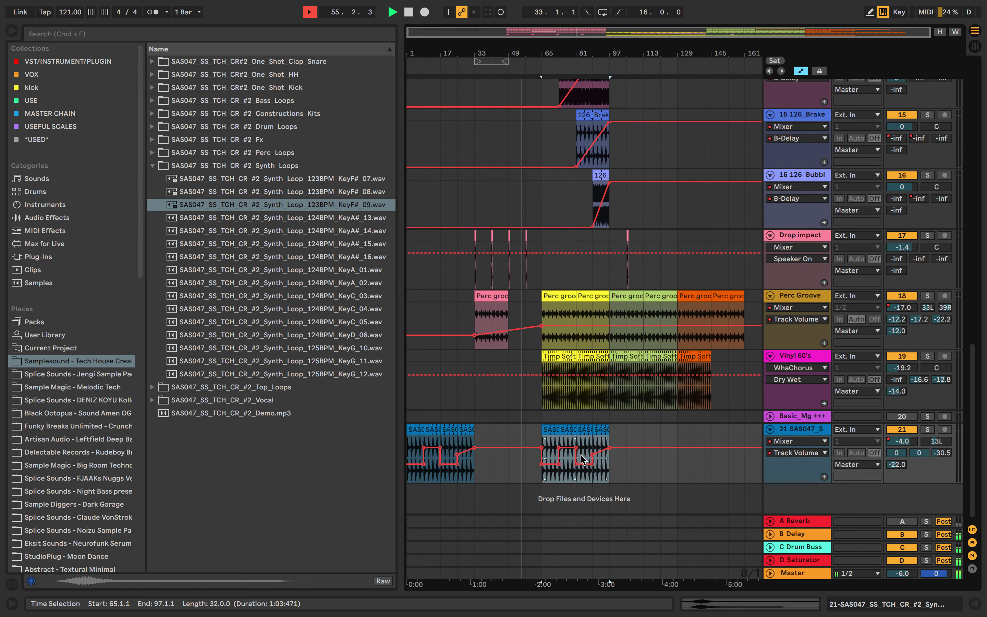
pyautogui.click(616, 480)
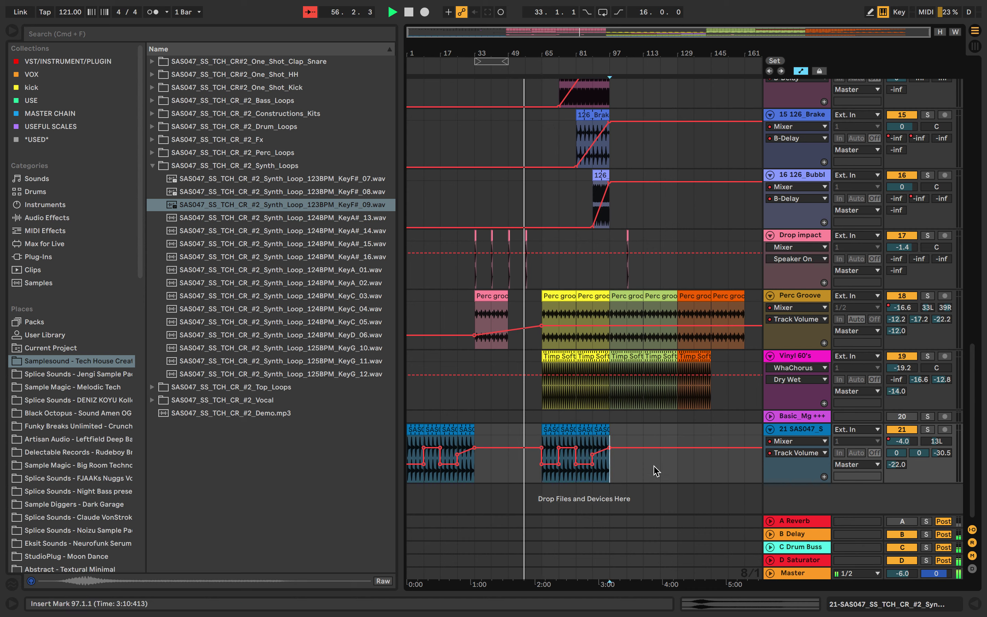
pyautogui.click(643, 469)
pyautogui.press('super+v')
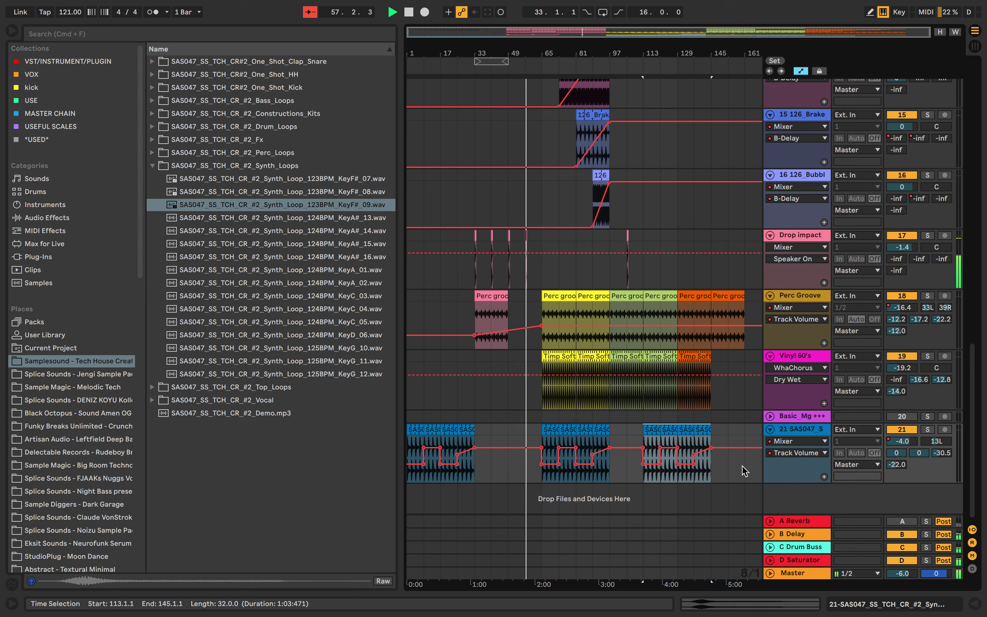
pyautogui.moveTo(726, 463); pyautogui.dragTo(678, 426)
pyautogui.press('Delete')
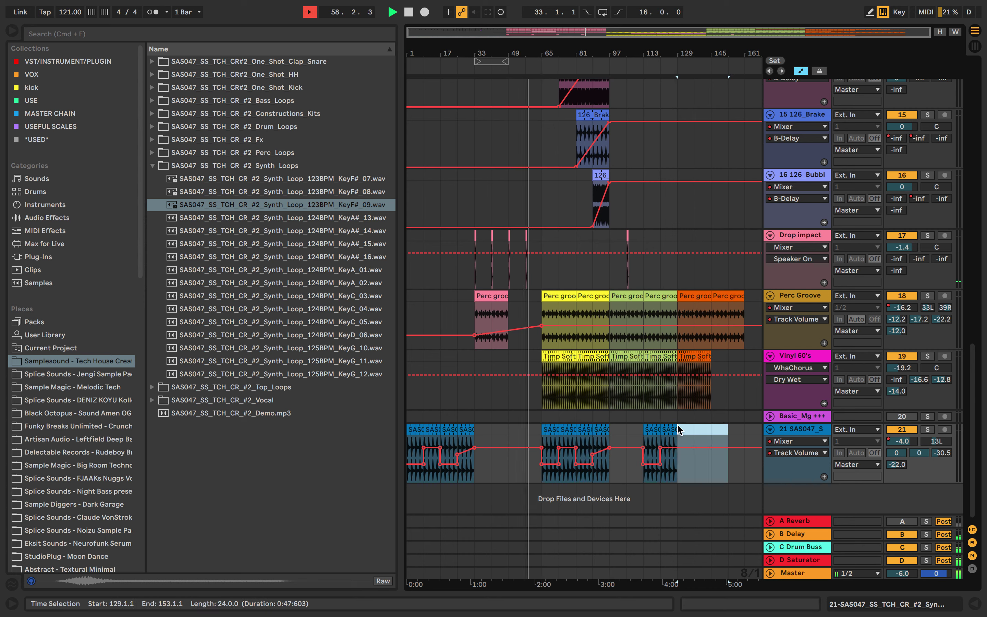
# Split the first synth clip at bar 3 and place a copy of its first two bars at bar 161
pyautogui.scroll(6, 448, 452)
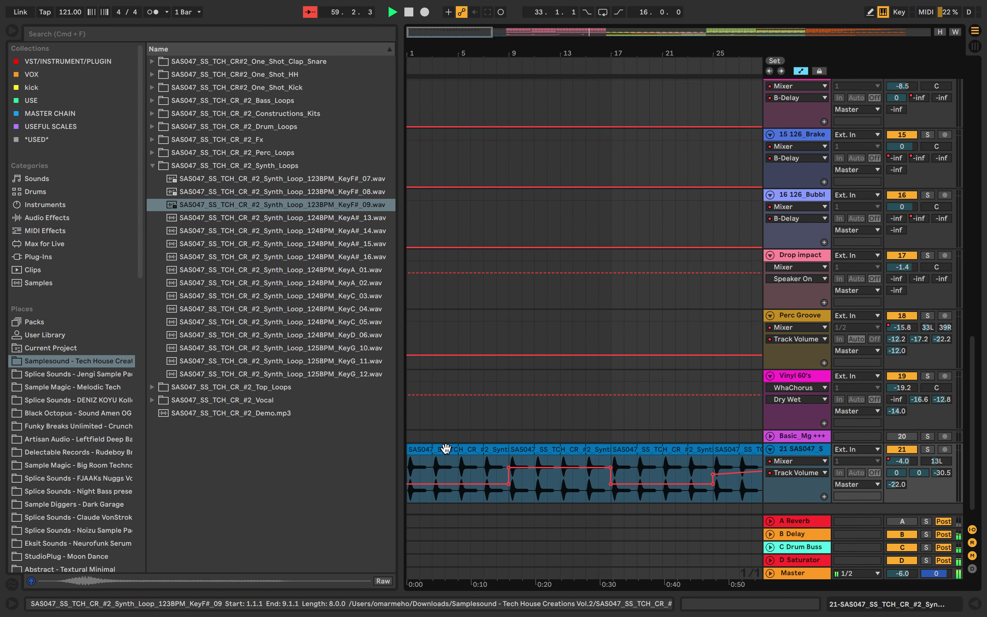
pyautogui.click(433, 466)
pyautogui.press('super+e')
pyautogui.click(424, 449)
pyautogui.scroll(-6, 423, 449)
pyautogui.moveTo(409, 449); pyautogui.dragTo(747, 449)
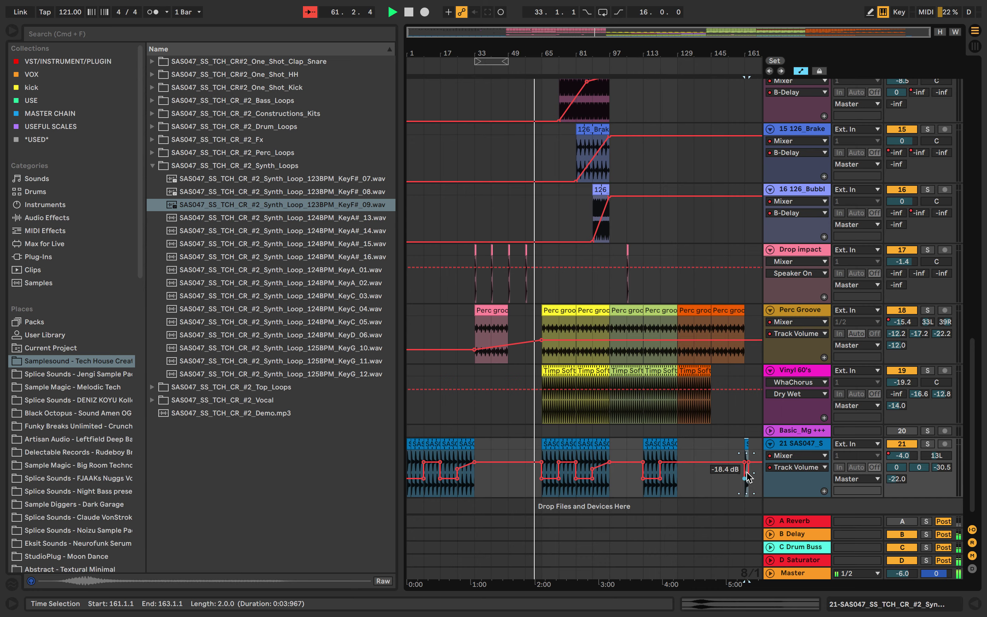
# Copy the synth clip and automation of bars 65 to 73 and paste them at bar 57
pyautogui.scroll(10, 746, 473)
pyautogui.scroll(-10, 747, 474)
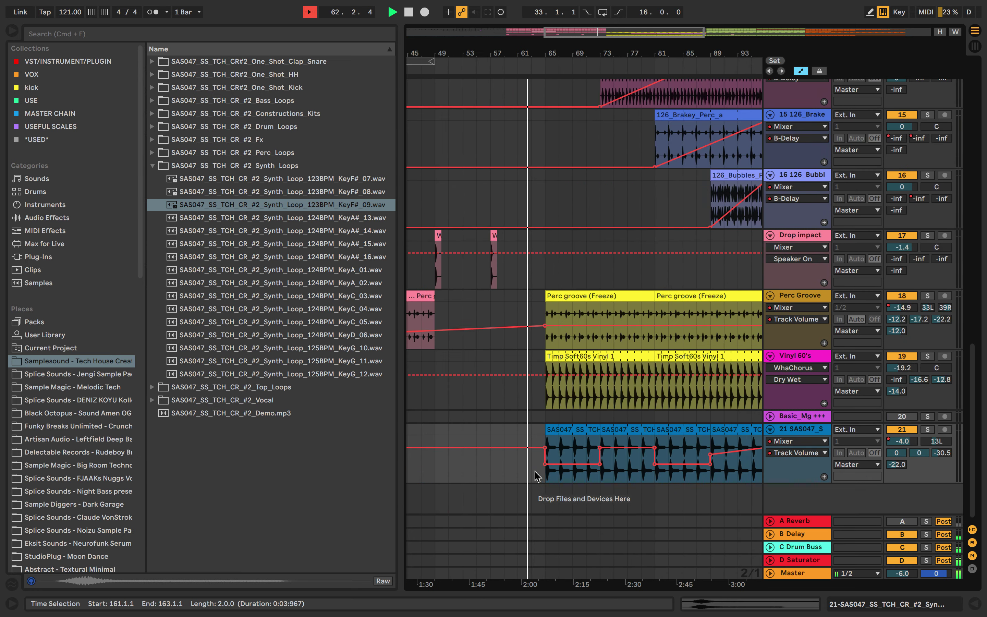
pyautogui.scroll(6, 534, 473)
pyautogui.moveTo(531, 477); pyautogui.dragTo(716, 443)
pyautogui.scroll(-5, 719, 430)
pyautogui.scroll(-2, 721, 431)
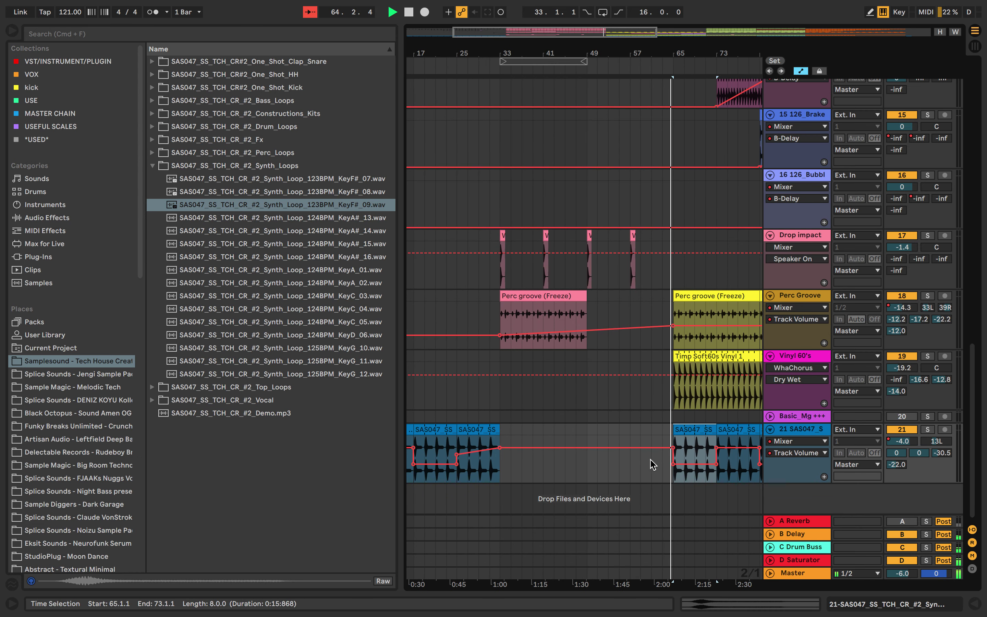
pyautogui.click(631, 473)
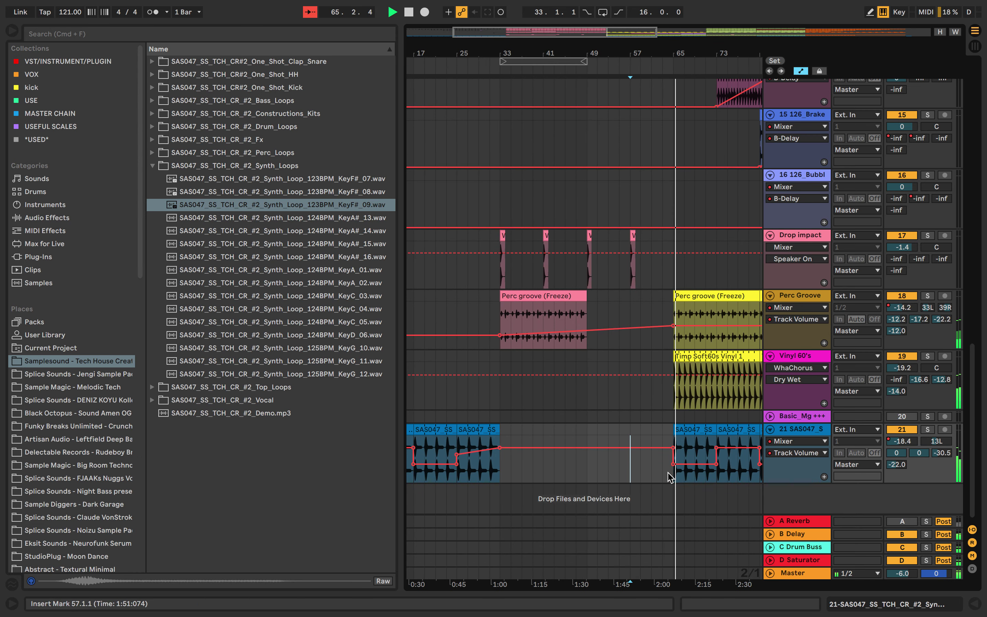
pyautogui.press('super+v')
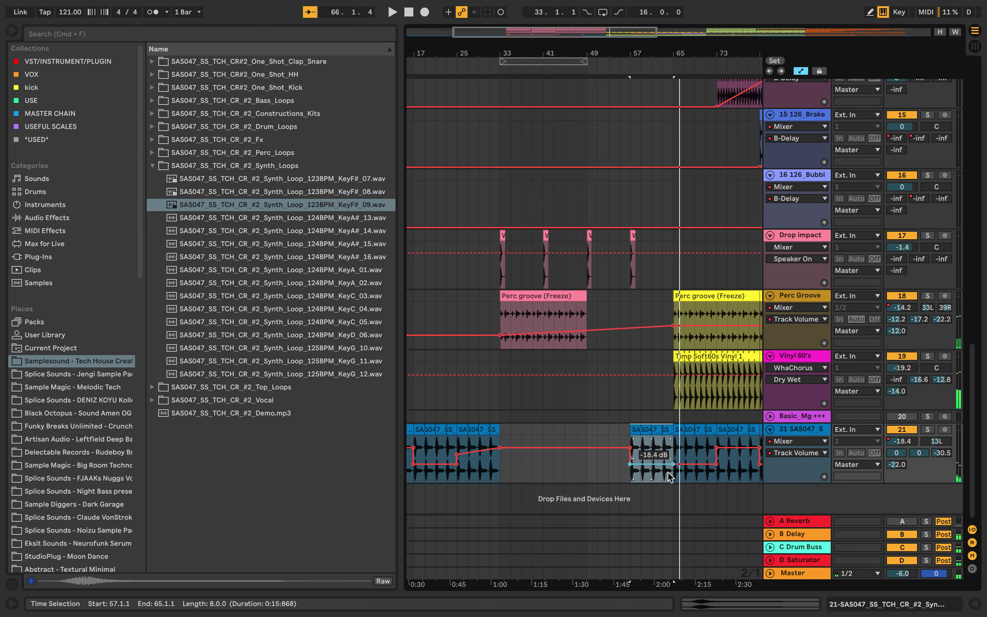
# Play from bar 57 and lower the synth volume breakpoint there to -37.0 dB to make a fade-in up to bar 65
pyautogui.click(625, 405)
pyautogui.press('space')
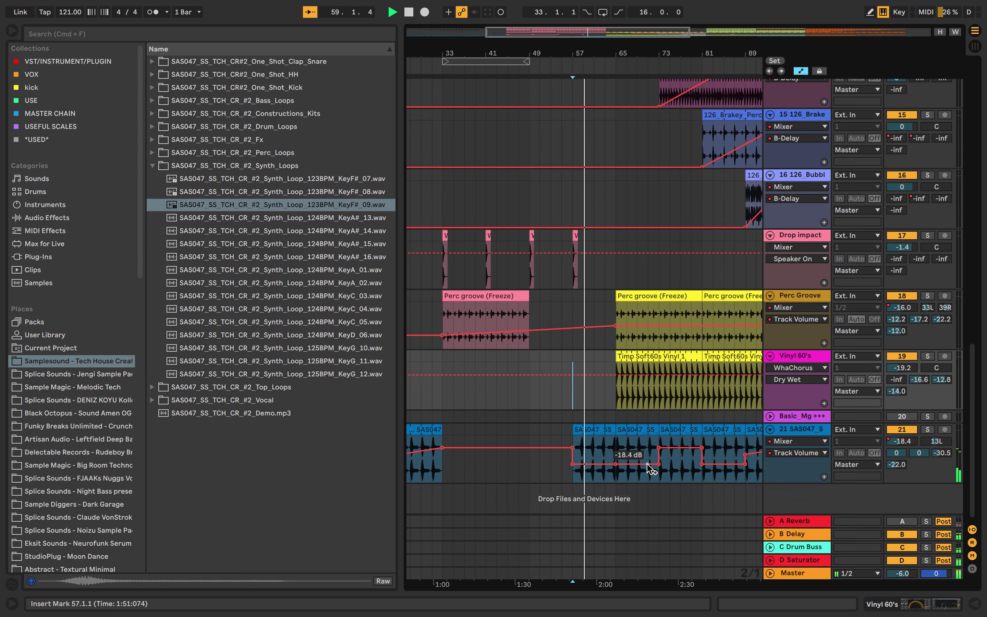
pyautogui.moveTo(570, 464); pyautogui.dragTo(571, 478)
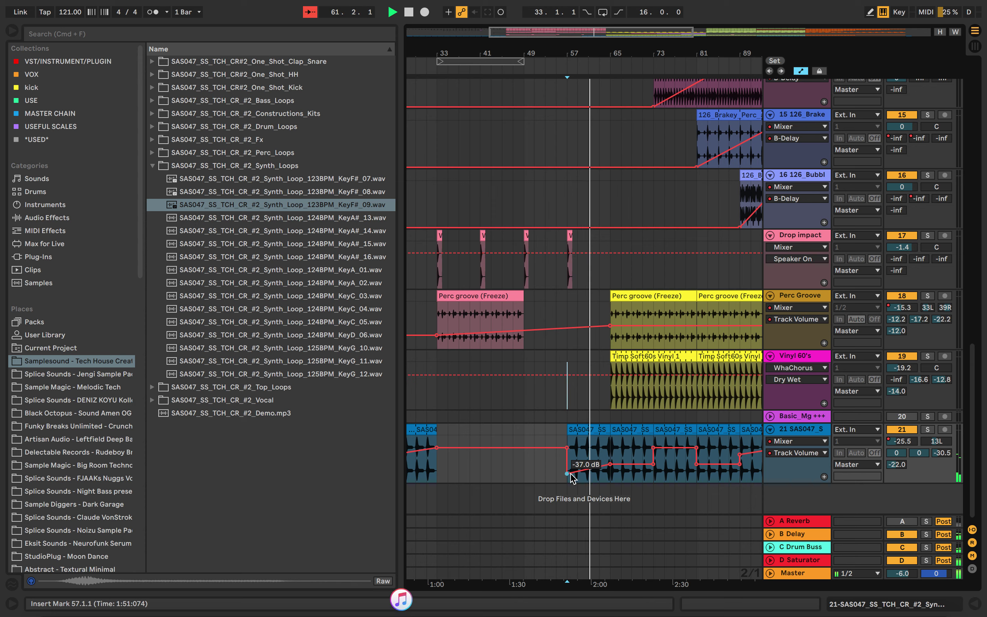
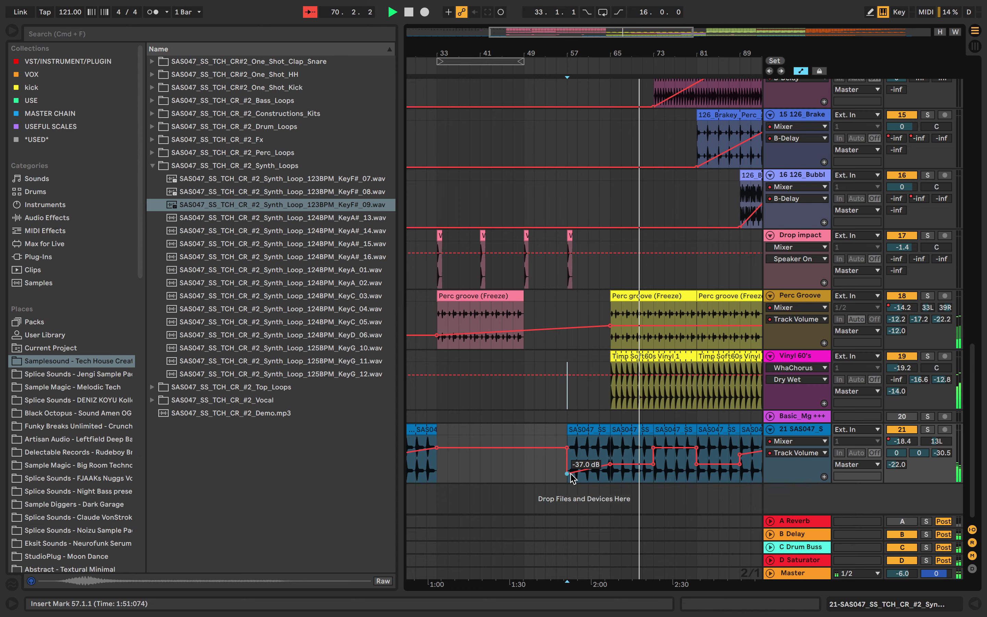
# Stop playback and insert a new audio track directly below the Vocal pre drop track
pyautogui.scroll(5, 609, 292)
pyautogui.scroll(3, 612, 288)
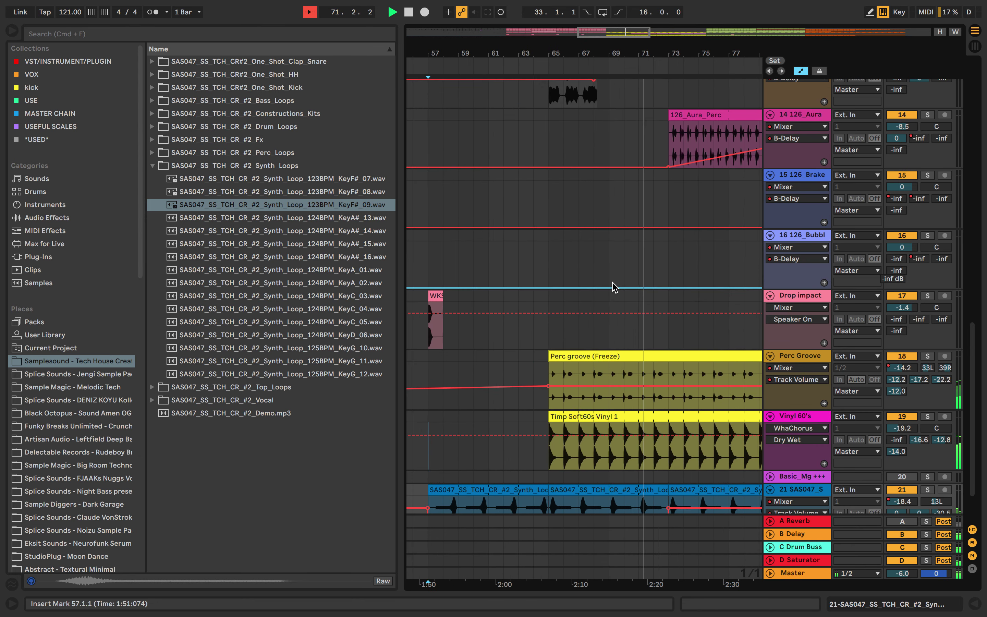
pyautogui.scroll(5, 612, 287)
pyautogui.scroll(2, 605, 304)
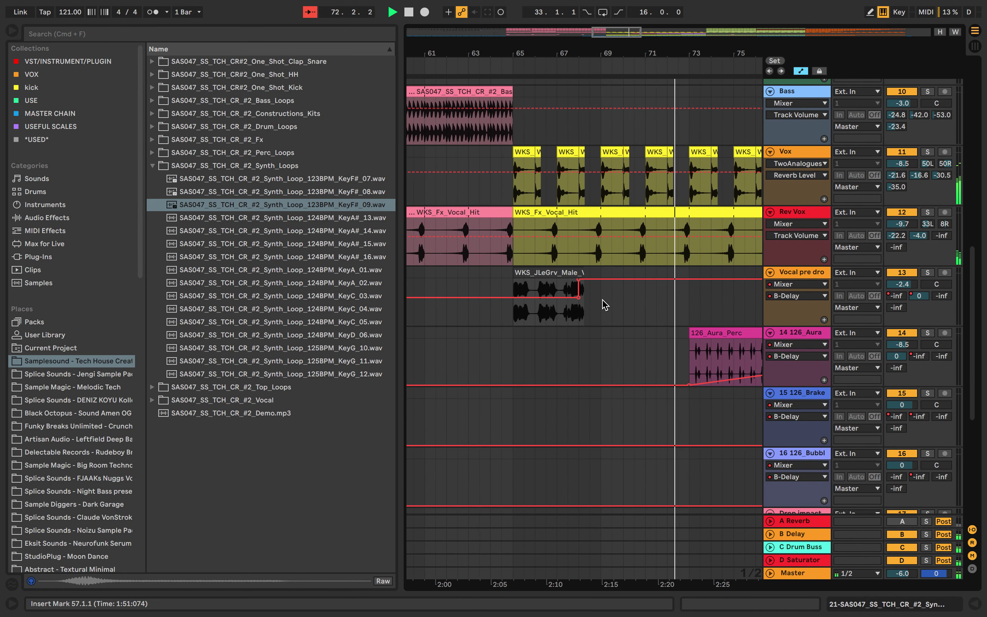
pyautogui.scroll(-3, 605, 304)
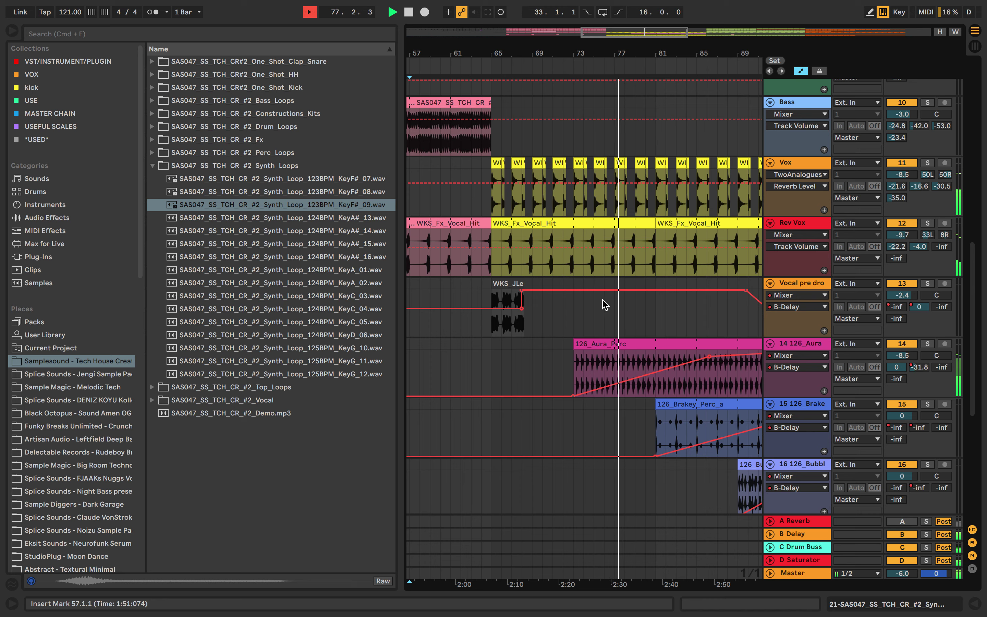
pyautogui.press('space')
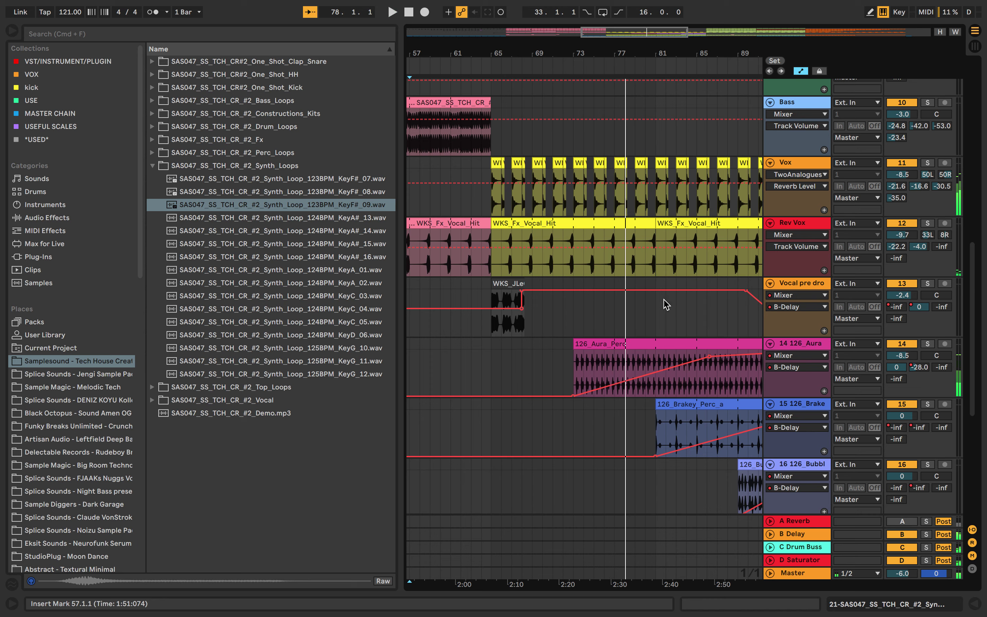
pyautogui.rightClick(791, 276)
pyautogui.click(820, 393)
# Audition the KeyG_11 and KeyG_12 synth loops, place SAS047_SS_TCH_CR_#2_Synth_Loop_125BPM_KeyG_12 on the new track from bar 65 to 97, and play it
pyautogui.click(371, 360)
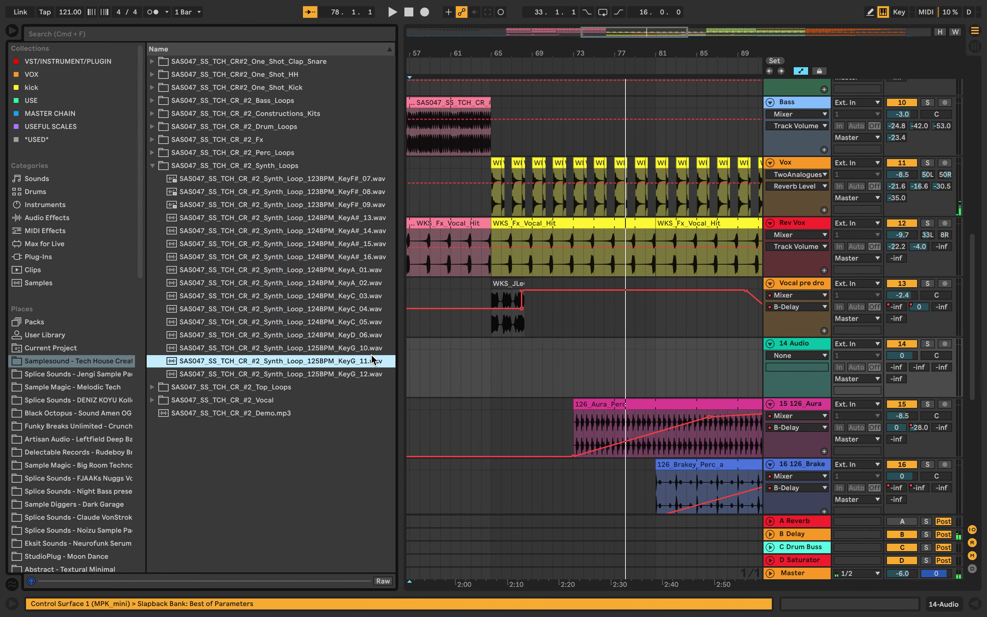
pyautogui.click(355, 375)
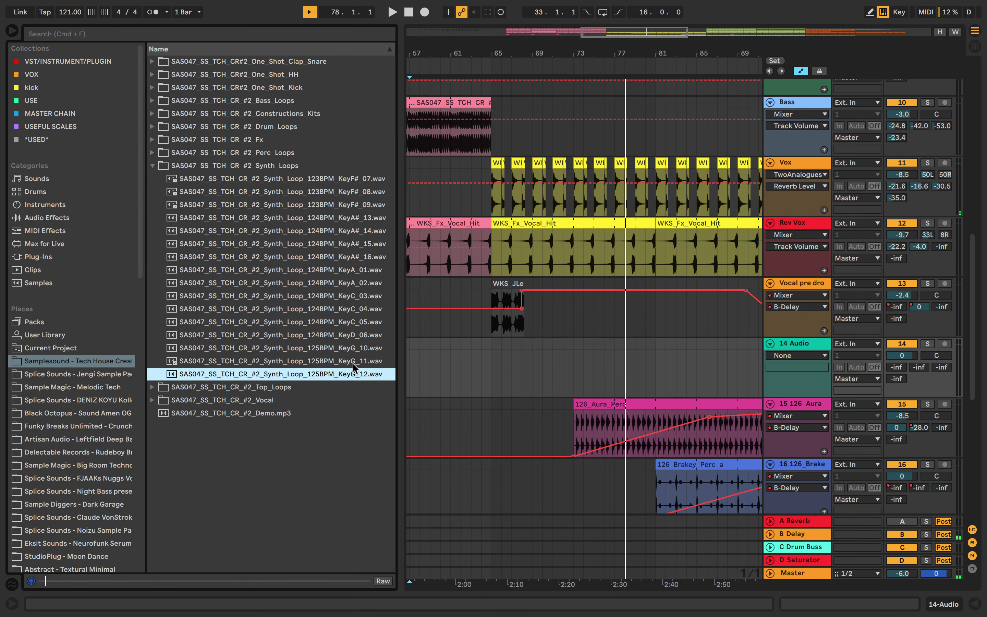
pyautogui.moveTo(345, 376); pyautogui.dragTo(496, 360)
pyautogui.moveTo(568, 342); pyautogui.dragTo(697, 355)
pyautogui.press('space')
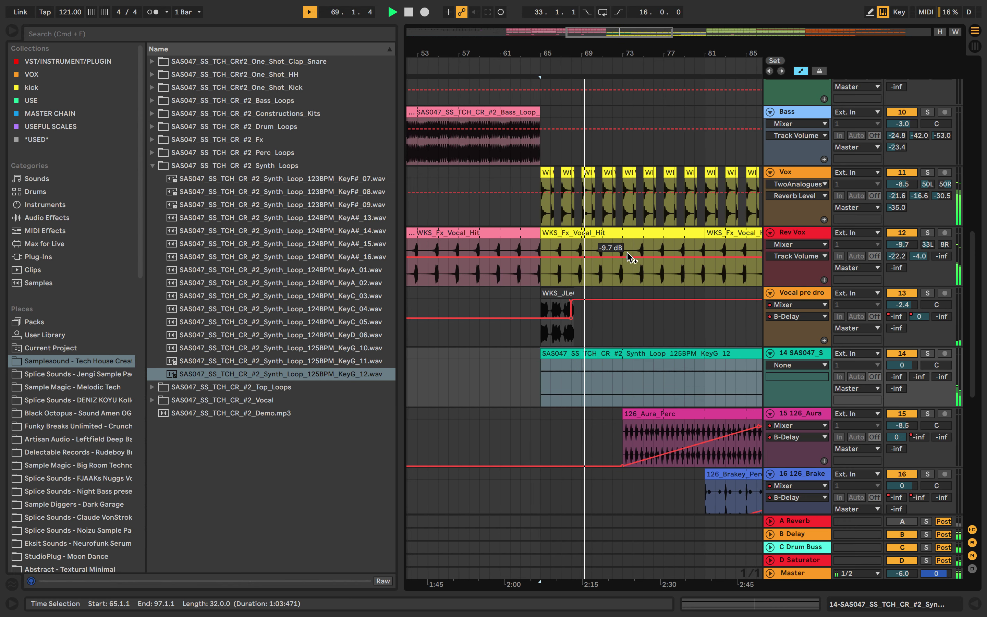
# Place copies of the one-beat vocal slice on the Vocal pre drop track at bars 71, 73, 75 and 76
pyautogui.scroll(5, 580, 346)
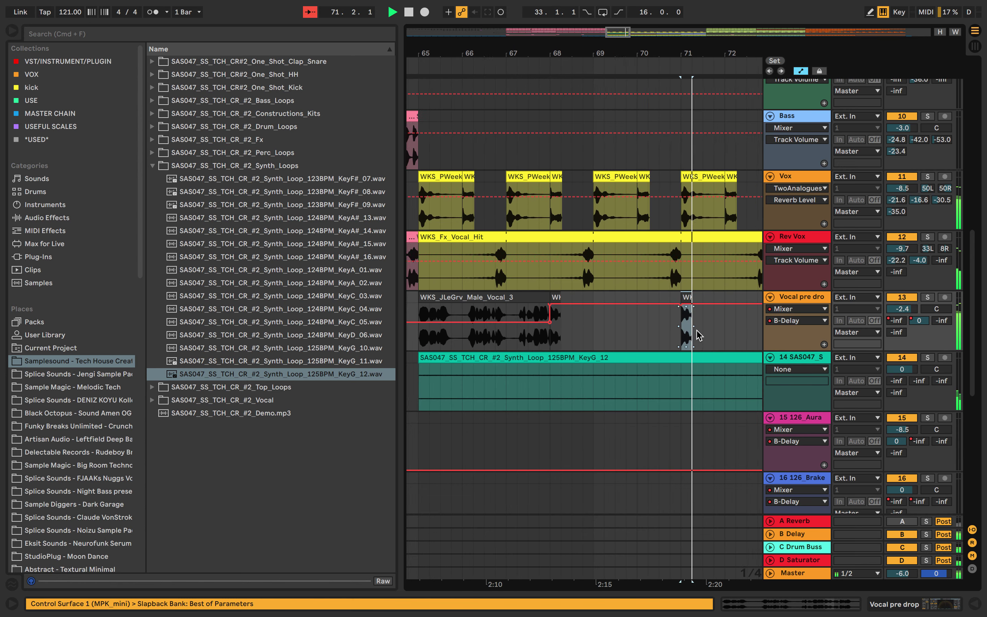
pyautogui.scroll(-2, 698, 335)
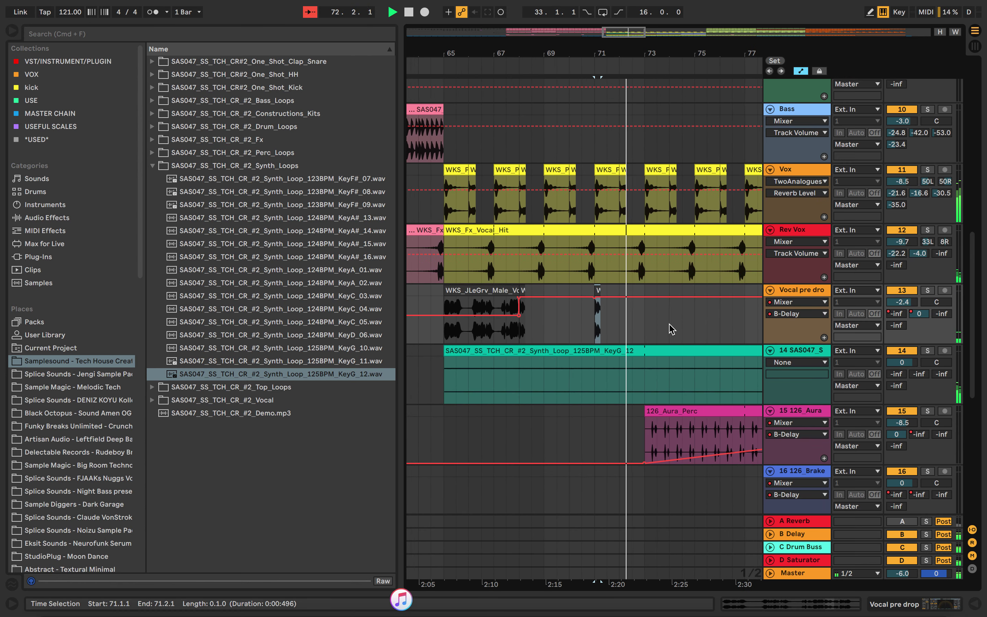
pyautogui.click(643, 324)
pyautogui.press('super+v')
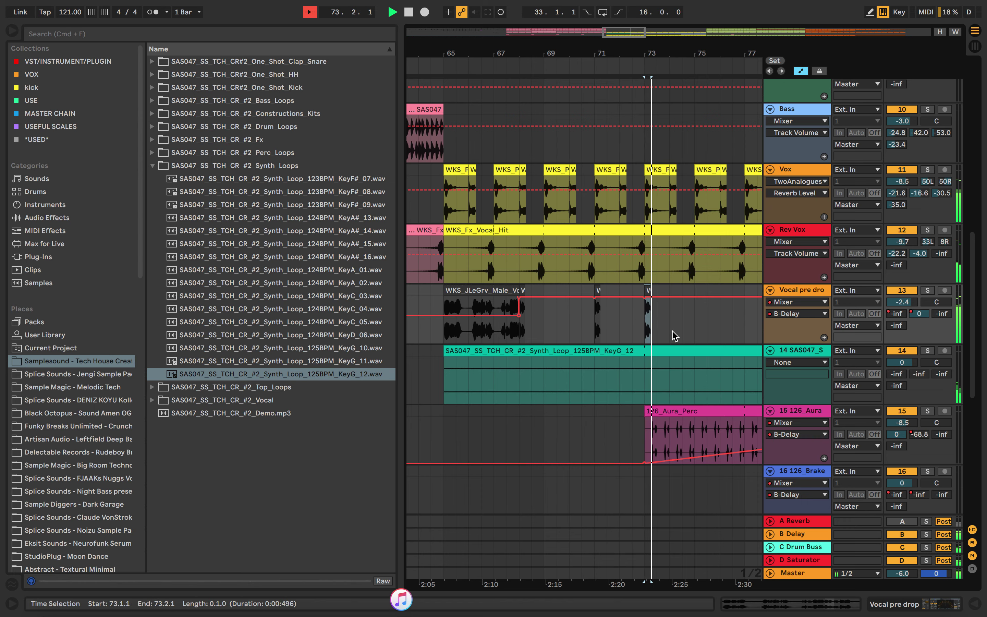
pyautogui.scroll(-1, 661, 333)
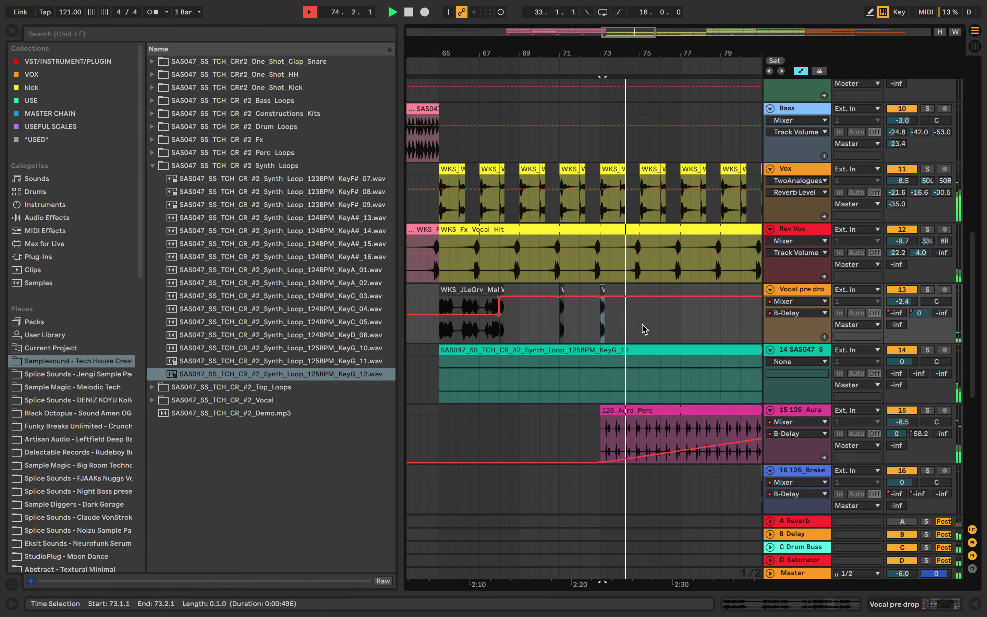
pyautogui.click(642, 325)
pyautogui.press('super+v')
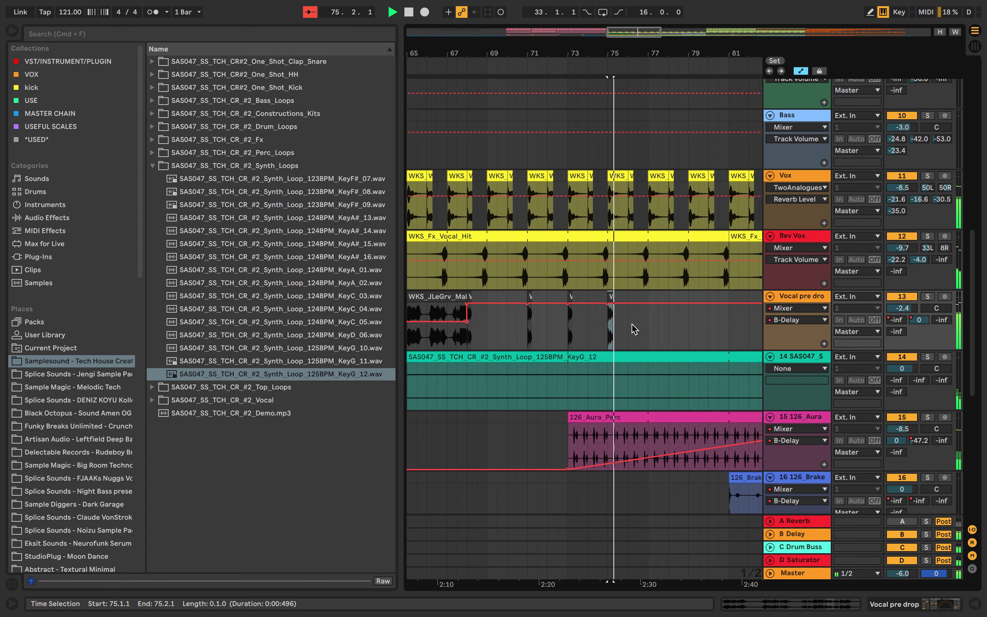
pyautogui.click(635, 329)
pyautogui.scroll(3, 632, 329)
pyautogui.press('super+d')
pyautogui.press('super+d')
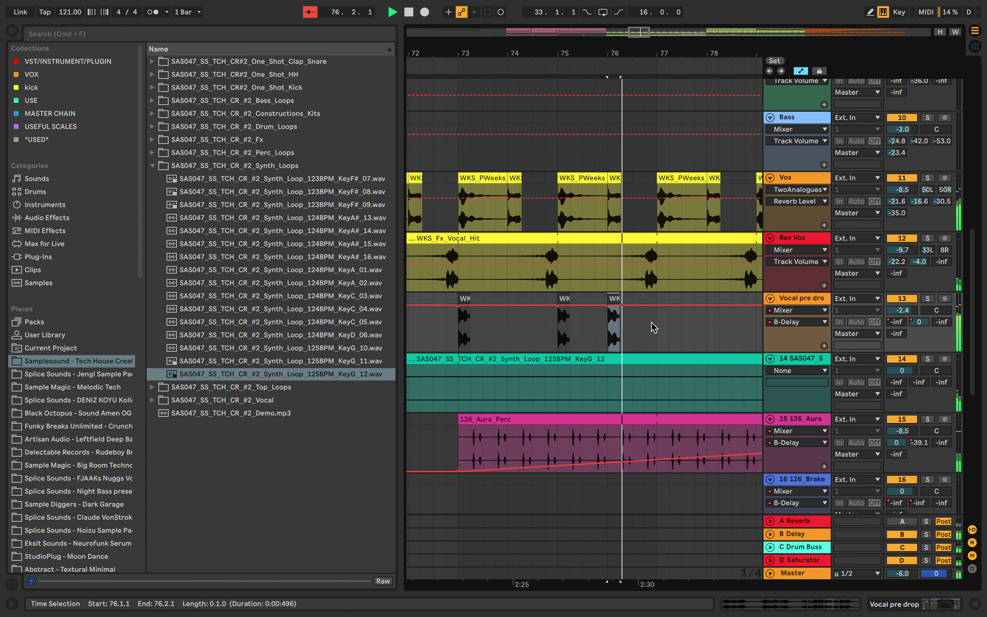
# Place copies of the one-beat vocal slice on the Vocal pre drop track at bars 77, 78, 79 and 80
pyautogui.hscroll(4, 611, 329)
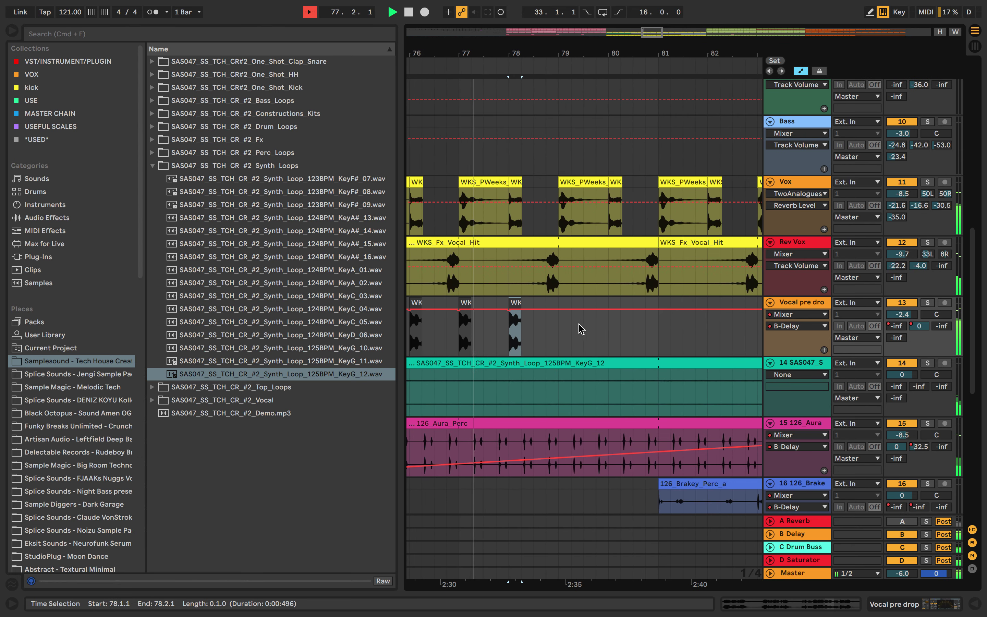
pyautogui.press('super+d')
pyautogui.press('super+d')
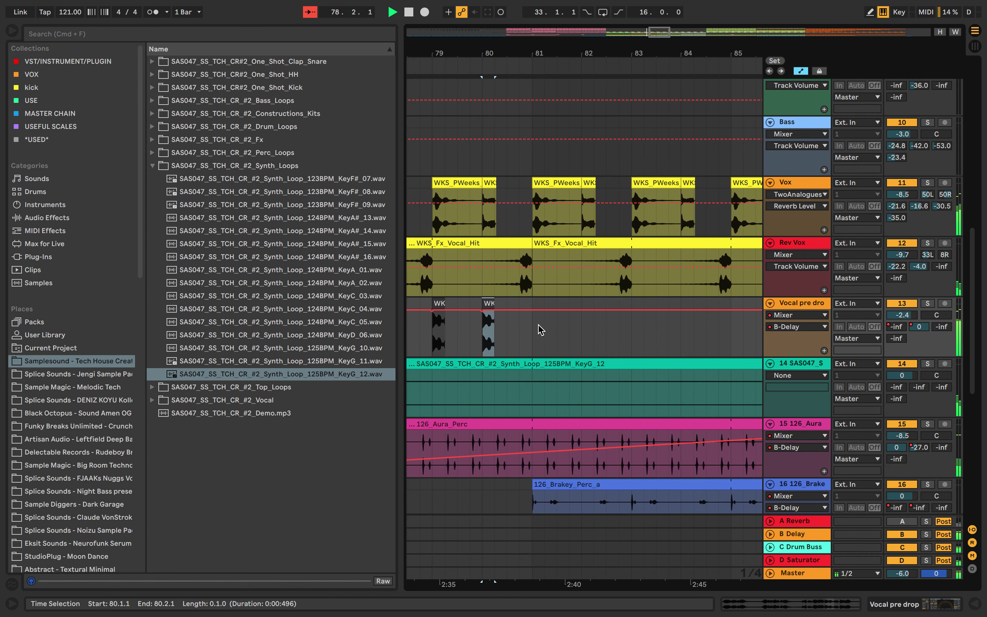
# Place copies of the vocal slice on the Vocal pre drop track every half bar from bar 81 to bar 87
pyautogui.click(557, 328)
pyautogui.press('super+v')
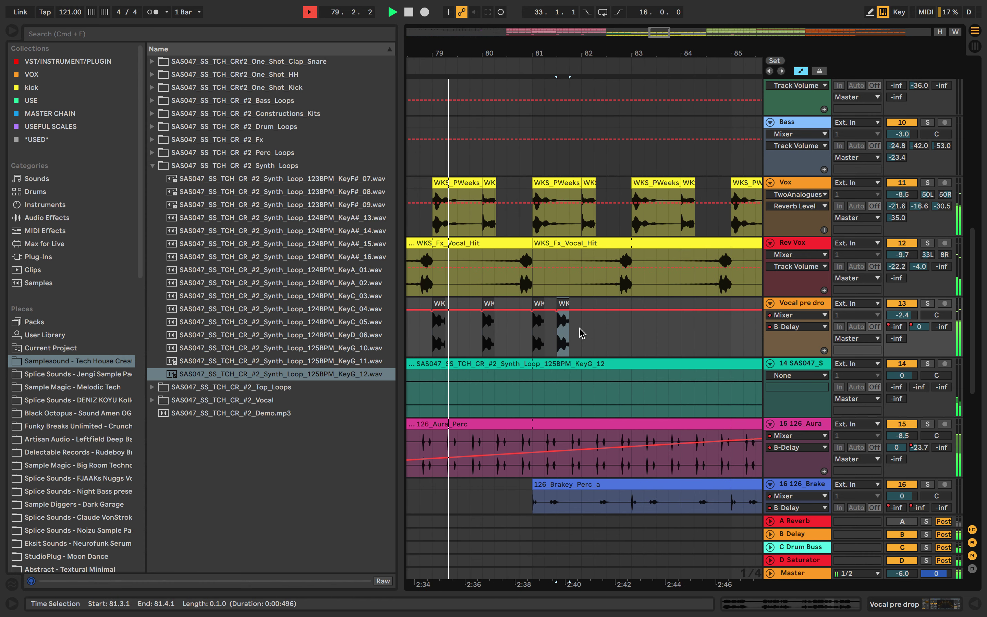
pyautogui.click(581, 329)
pyautogui.press('super+v')
pyautogui.hscroll(3, 580, 328)
pyautogui.click(554, 326)
pyautogui.press('super+v')
pyautogui.hscroll(2, 554, 330)
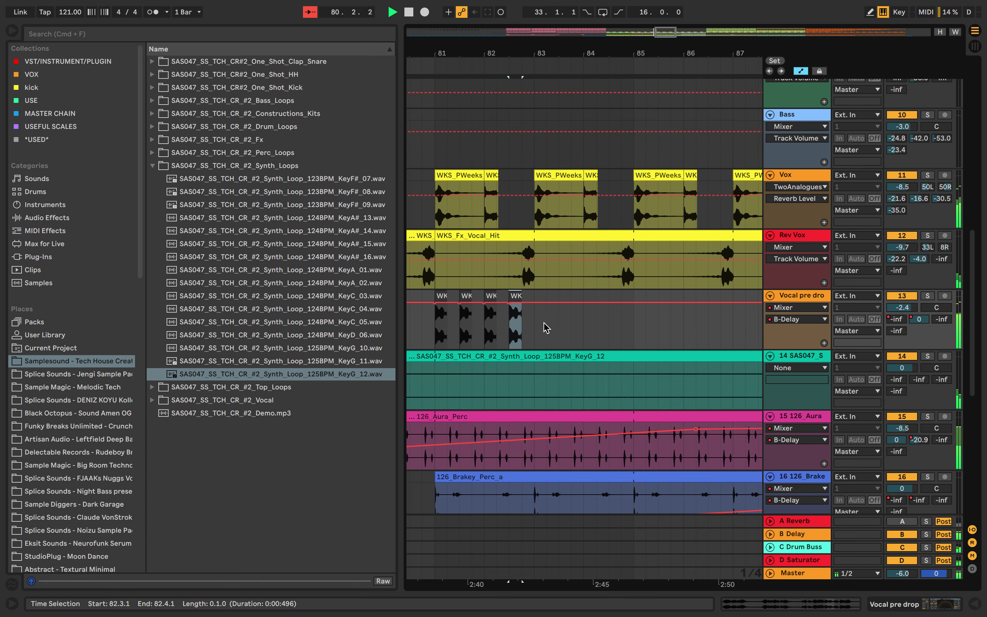
pyautogui.click(536, 322)
pyautogui.press('super+v')
pyautogui.click(559, 322)
pyautogui.press('super+v')
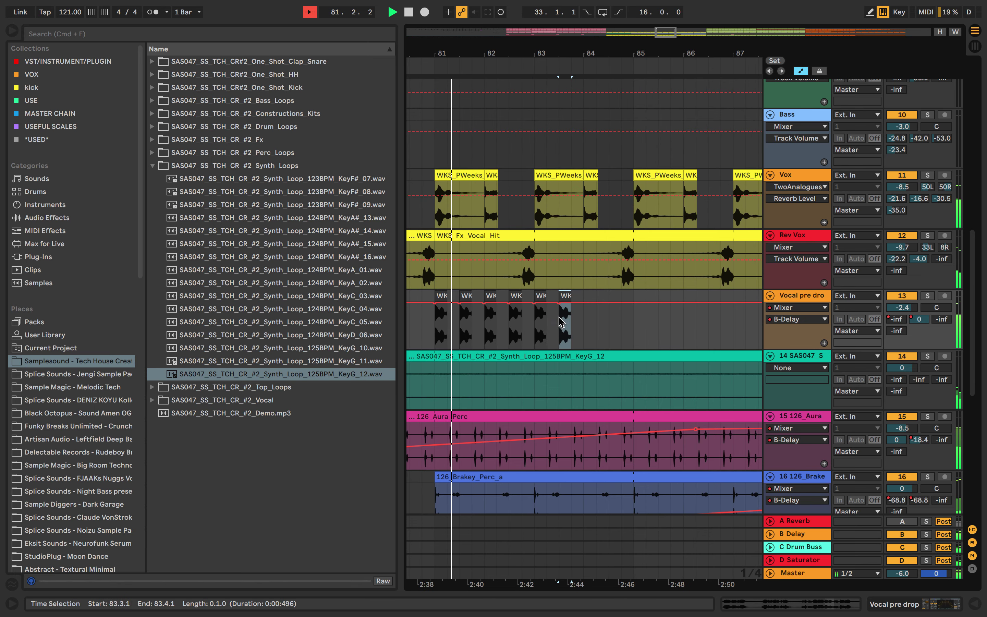
pyautogui.click(592, 323)
pyautogui.press('super+v')
pyautogui.hscroll(2, 587, 322)
pyautogui.click(581, 322)
pyautogui.press('super+v')
pyautogui.hscroll(2, 581, 322)
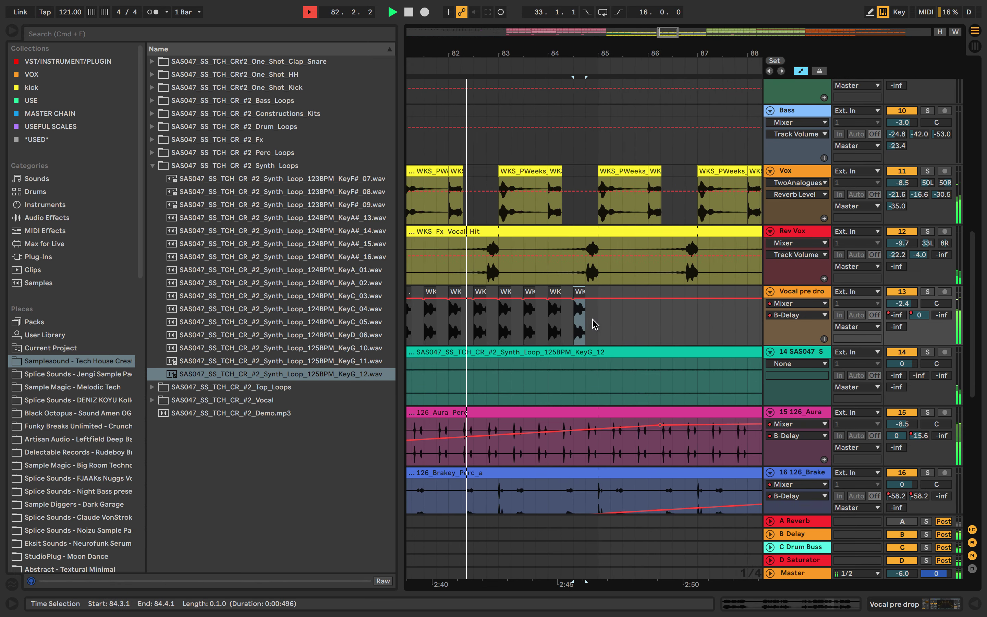
pyautogui.click(577, 318)
pyautogui.press('super+v')
pyautogui.hscroll(2, 577, 316)
pyautogui.click(566, 315)
pyautogui.press('super+v')
pyautogui.hscroll(2, 565, 315)
pyautogui.click(558, 311)
pyautogui.press('super+v')
pyautogui.hscroll(1, 557, 312)
pyautogui.click(575, 311)
pyautogui.press('super+v')
pyautogui.hscroll(1, 576, 311)
pyautogui.click(587, 311)
pyautogui.press('super+v')
pyautogui.hscroll(1, 591, 316)
# Repeat the vocal slice on every beat of the Vocal pre drop track from bar 87 up to bar 91
pyautogui.press('super+v')
pyautogui.press('super+v')
pyautogui.press('super+v')
pyautogui.press('super+v')
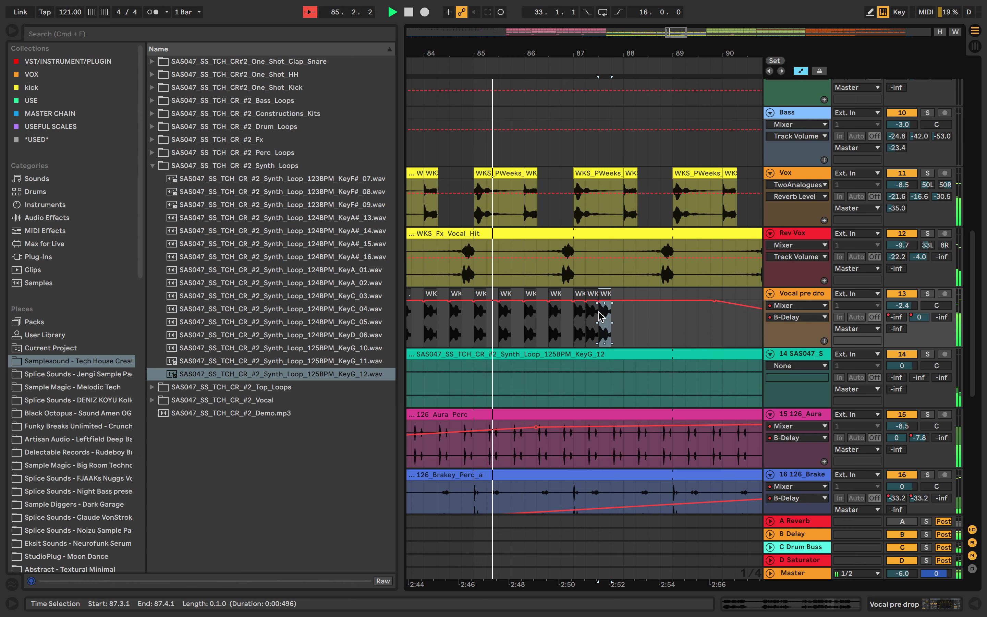
pyautogui.hscroll(2, 602, 317)
pyautogui.hscroll(4, 599, 316)
pyautogui.press('super+v')
pyautogui.press('super+v')
pyautogui.press('super+v')
pyautogui.press('super+v')
pyautogui.press('super+v')
pyautogui.press('super+v')
pyautogui.press('super+v')
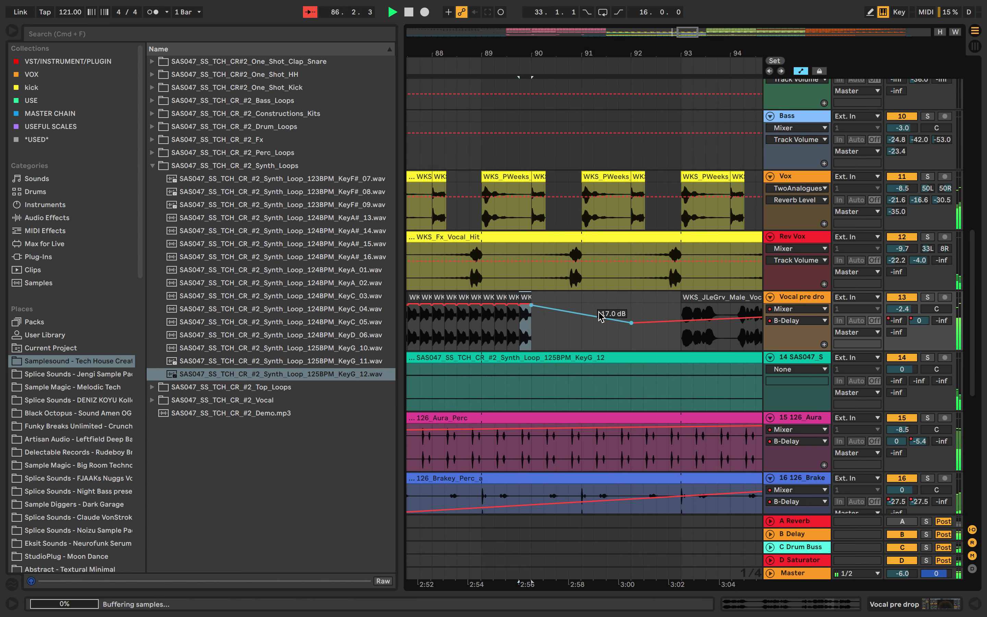
pyautogui.press('super+z')
pyautogui.scroll(-5, 598, 313)
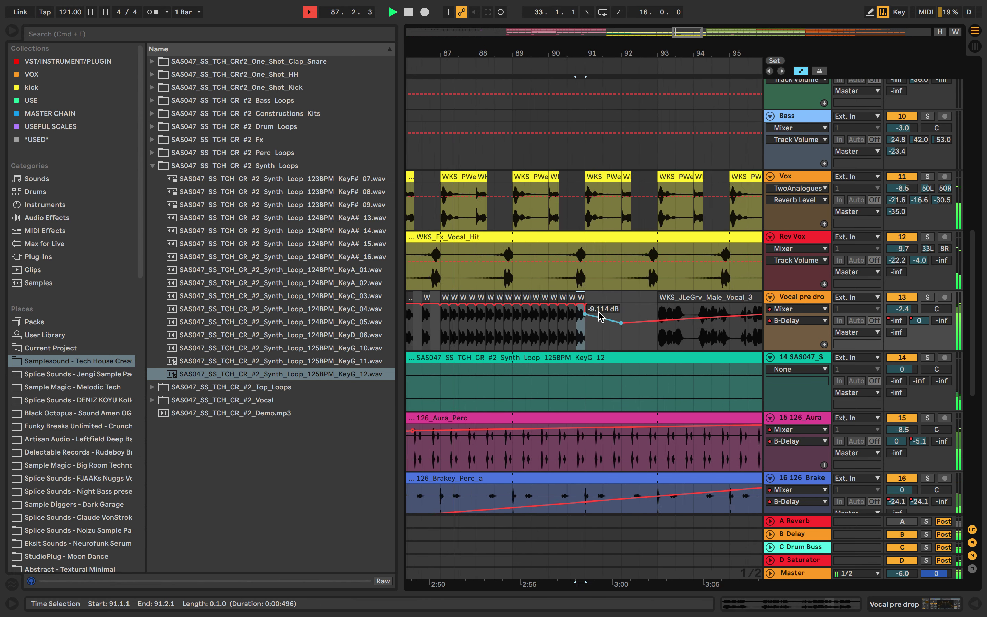
# Show the Vocal pre drop track's volume automation and lower it to -9.0 dB at bar 91
pyautogui.rightClick(894, 319)
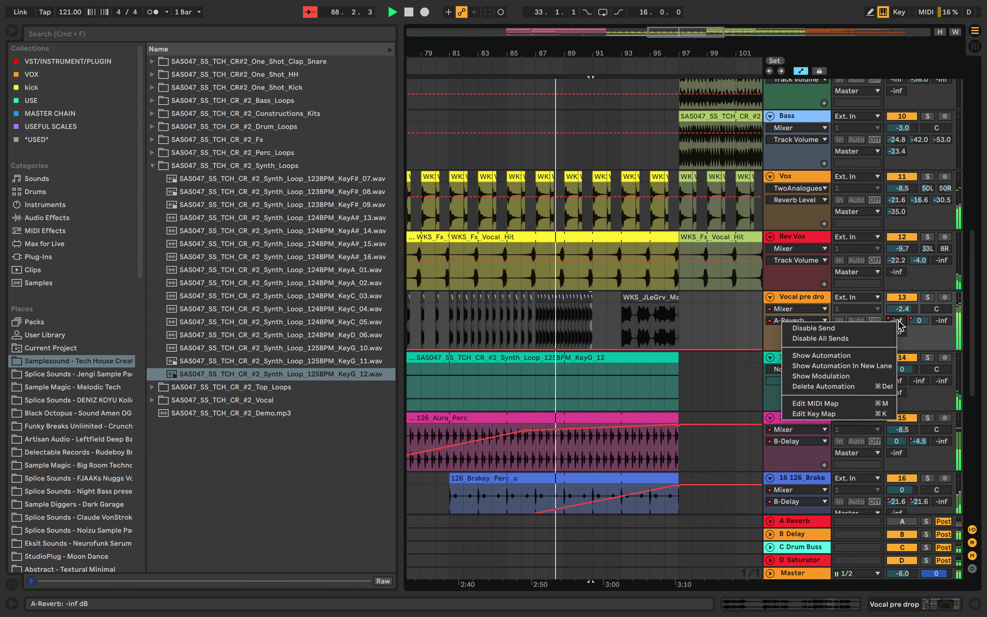
pyautogui.click(840, 338)
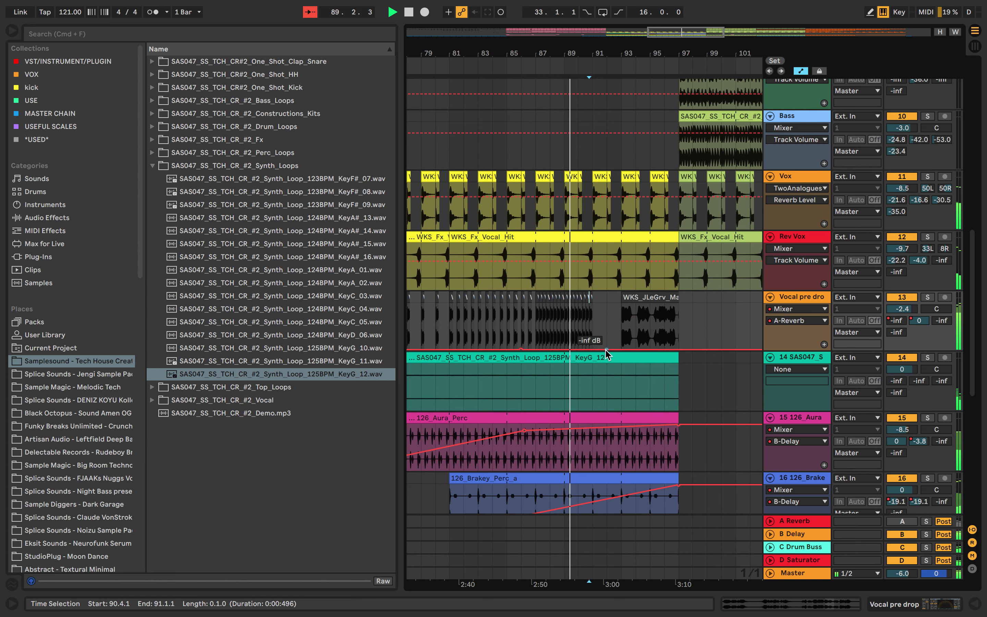
pyautogui.rightClick(898, 309)
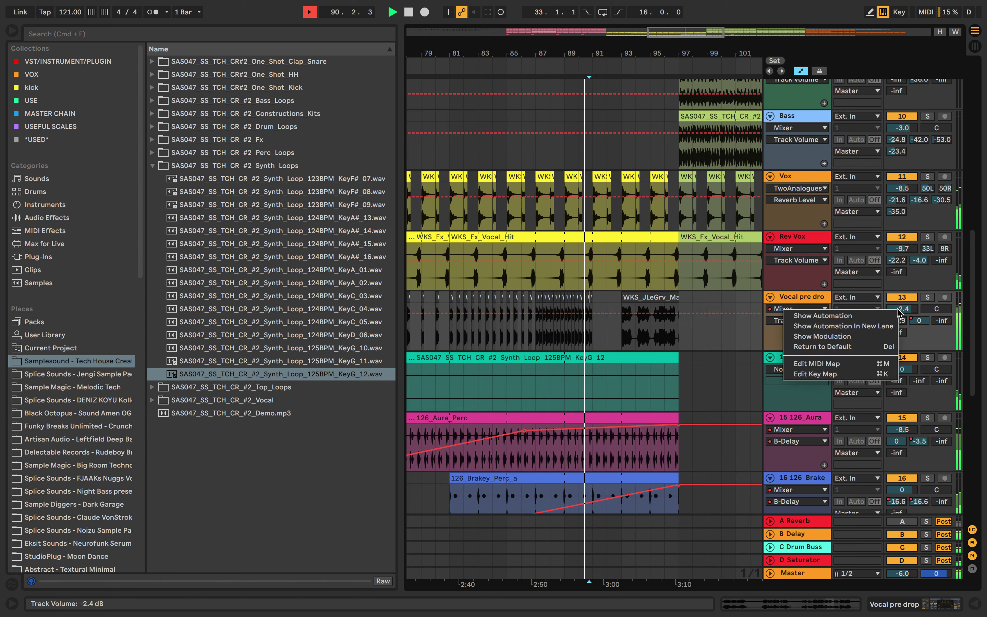
pyautogui.click(877, 315)
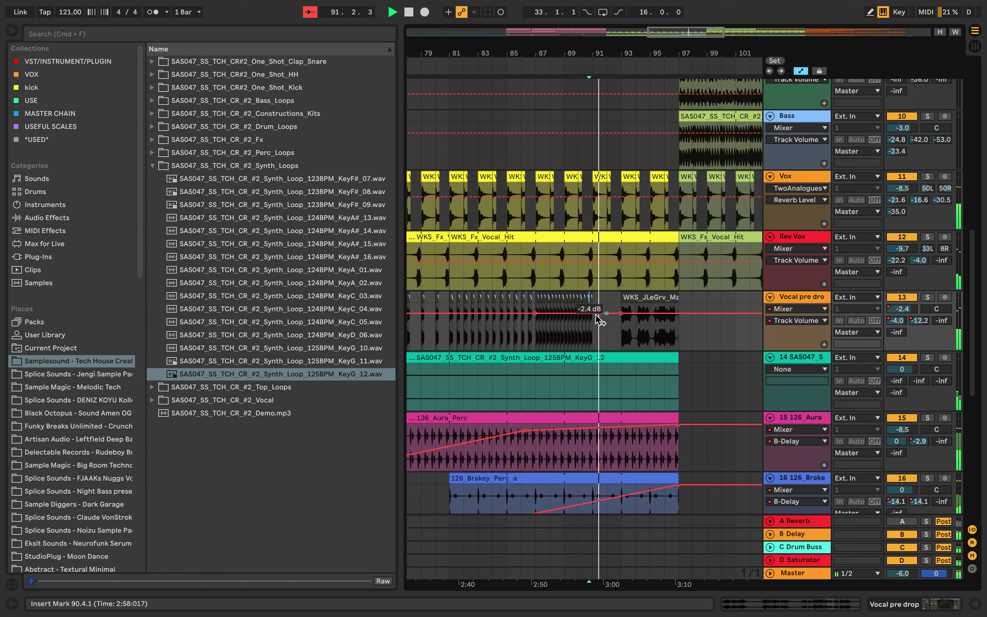
pyautogui.moveTo(598, 314); pyautogui.dragTo(592, 321)
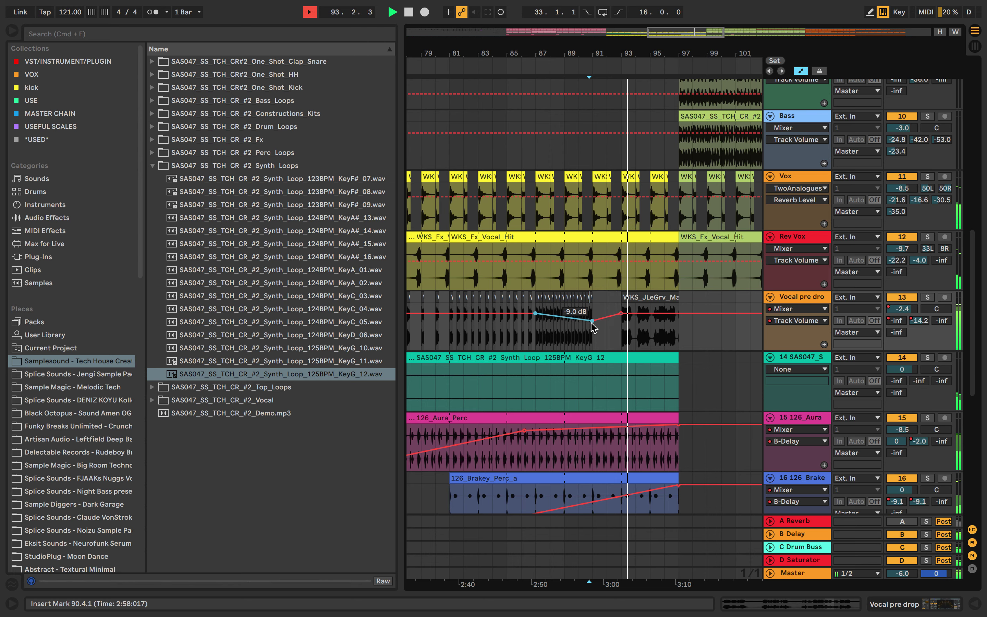
pyautogui.scroll(-2, 593, 325)
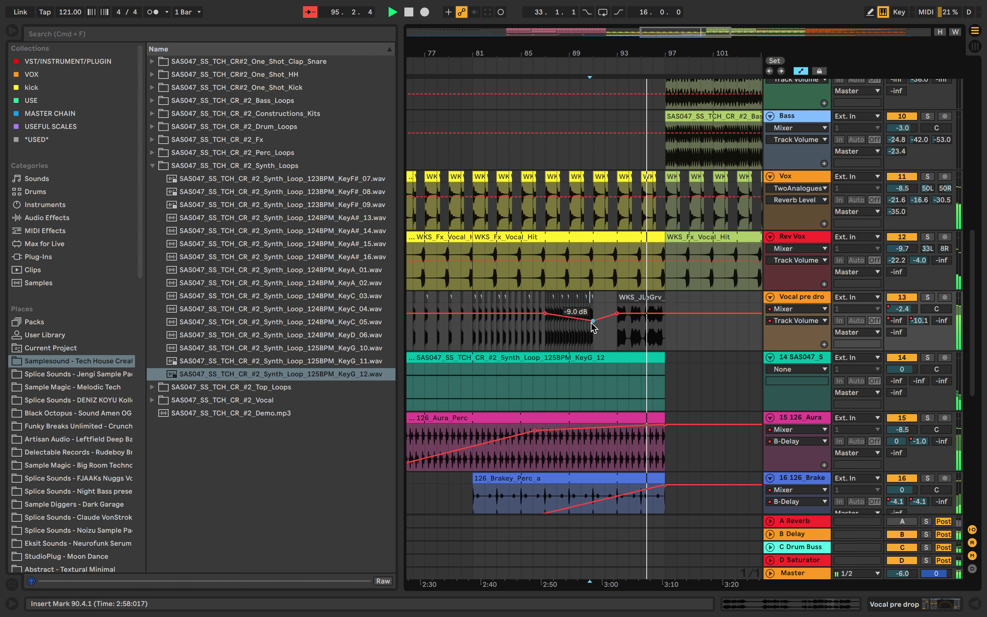
# Switch the Vocal pre drop track to split stereo panning and insert a sine shape in the left pan automation from bar 87 to 91
pyautogui.click(944, 310)
pyautogui.rightClick(944, 310)
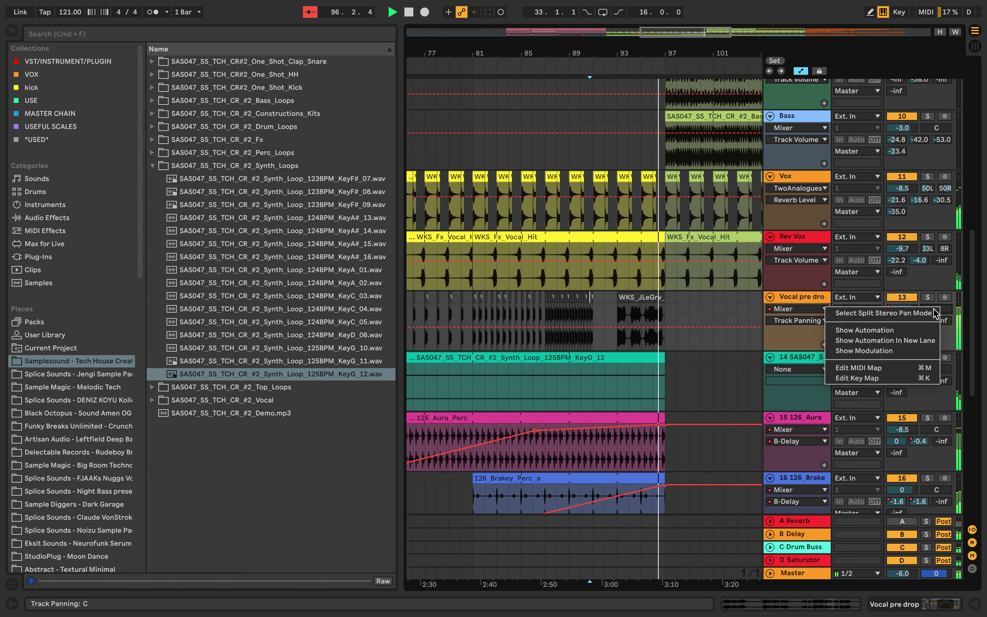
pyautogui.click(881, 375)
pyautogui.click(546, 327)
pyautogui.moveTo(548, 328); pyautogui.dragTo(598, 326)
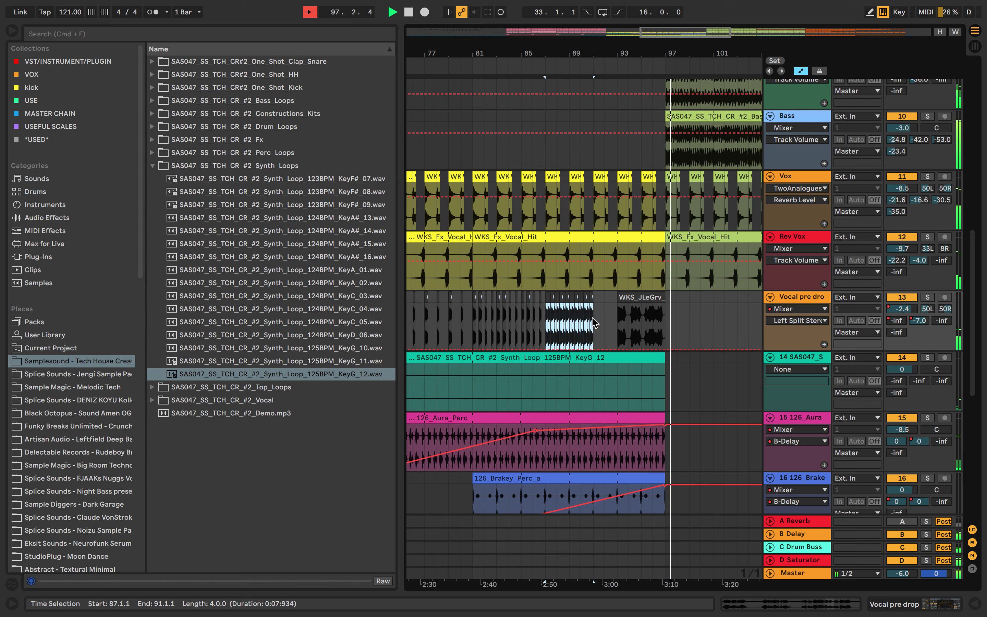
pyautogui.rightClick(598, 326)
pyautogui.click(610, 599)
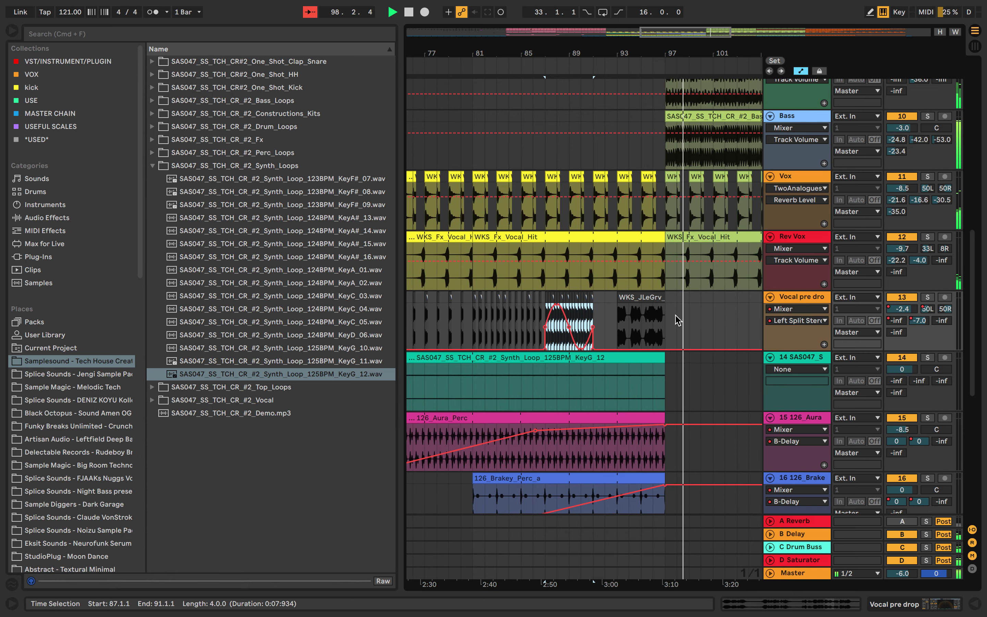
# Copy the Drop impact clip from bar 105 to bar 97 and play the build-up leading into it
pyautogui.scroll(-10, 693, 331)
pyautogui.moveTo(715, 236); pyautogui.dragTo(673, 245)
pyautogui.click(635, 70)
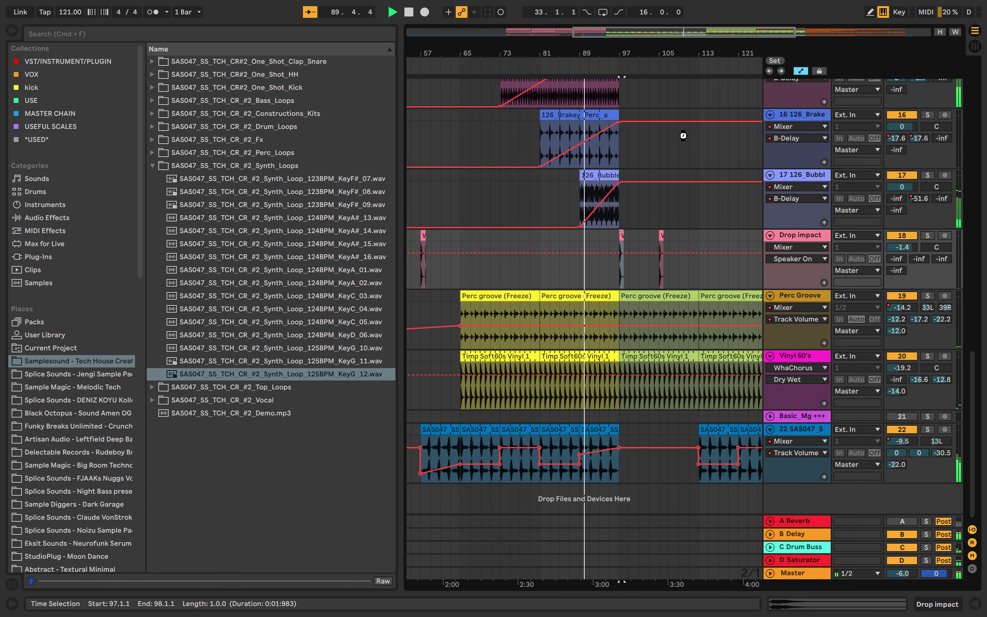
# Examine the build-up tracks around the vocal chops and the drop at bar 97 during playback
pyautogui.scroll(10, 686, 141)
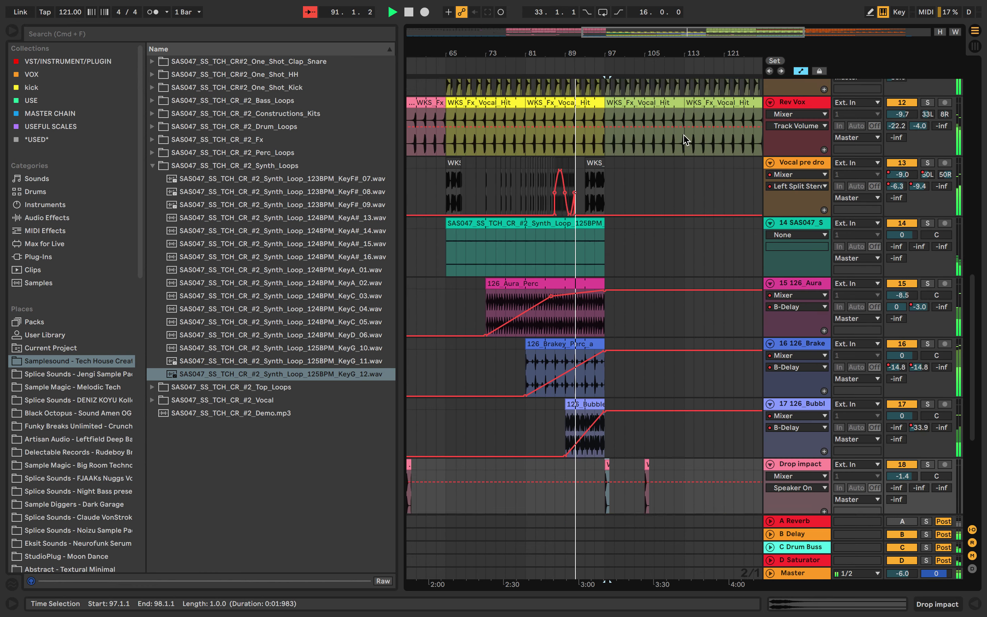
pyautogui.scroll(10, 686, 140)
pyautogui.hscroll(-10, 683, 134)
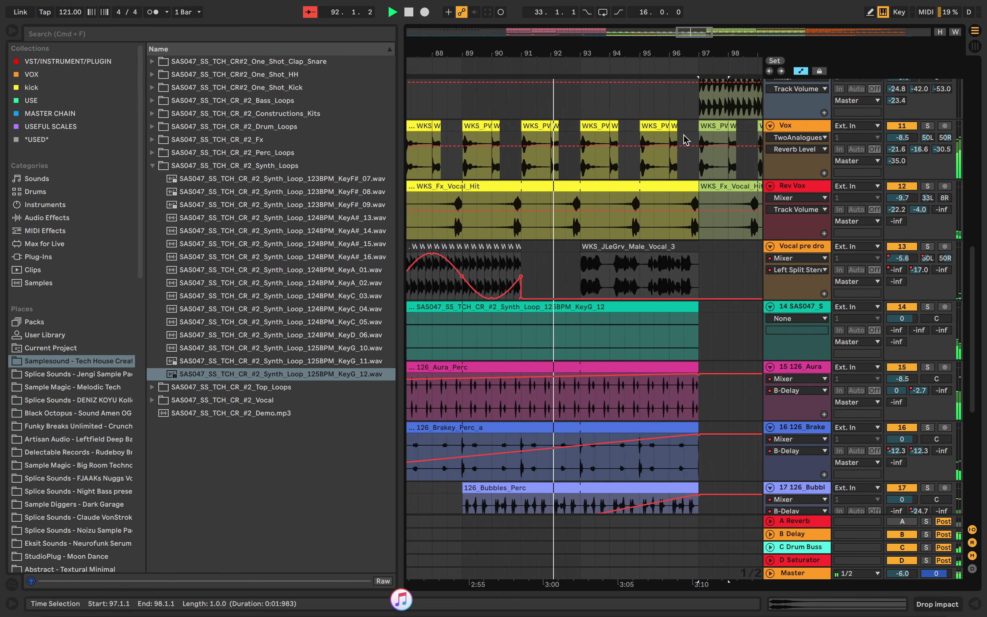
pyautogui.hscroll(-3, 683, 134)
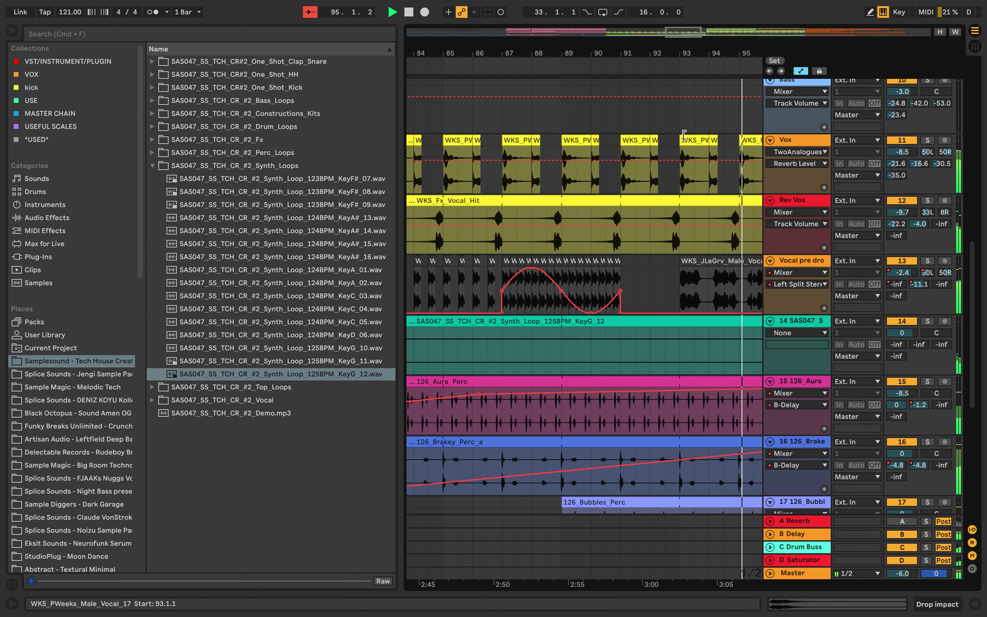
pyautogui.scroll(-10, 684, 135)
pyautogui.scroll(-5, 679, 257)
pyautogui.hscroll(2, 680, 258)
pyautogui.scroll(8, 682, 262)
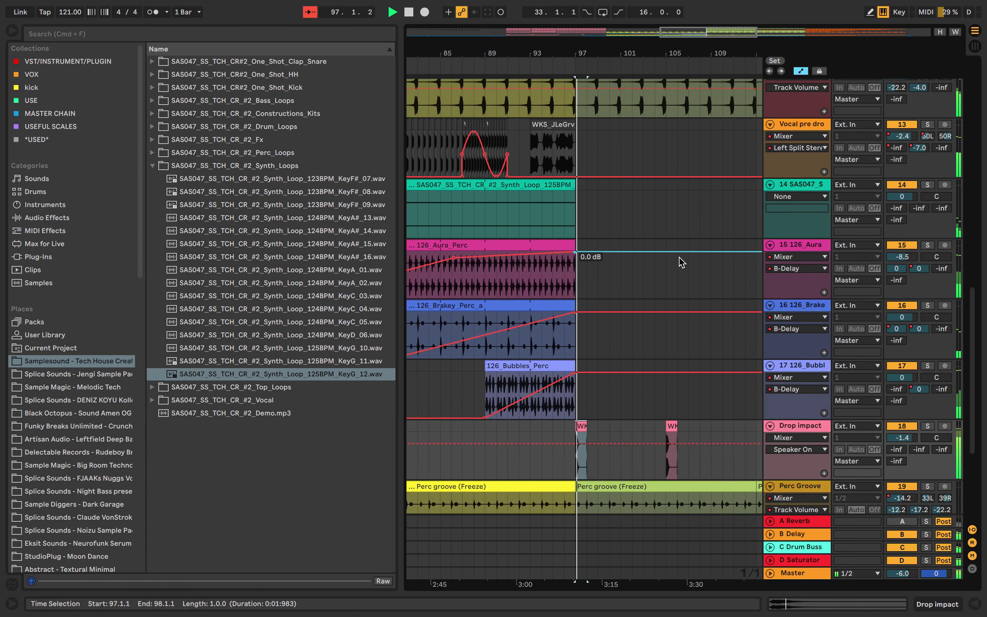
# Try removing the Timp Soft60s Vinyl 1 clip between bars 97 and 113 on the Vinyl 60's track
pyautogui.scroll(-6, 681, 262)
pyautogui.scroll(-5, 683, 262)
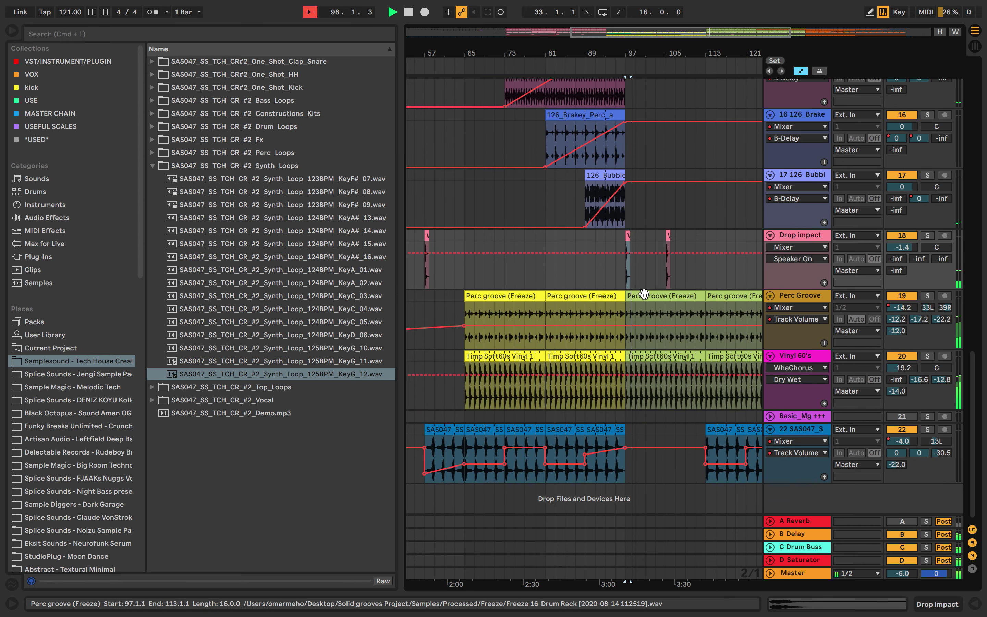
pyautogui.hscroll(1, 629, 357)
pyautogui.click(629, 357)
pyautogui.press('Delete')
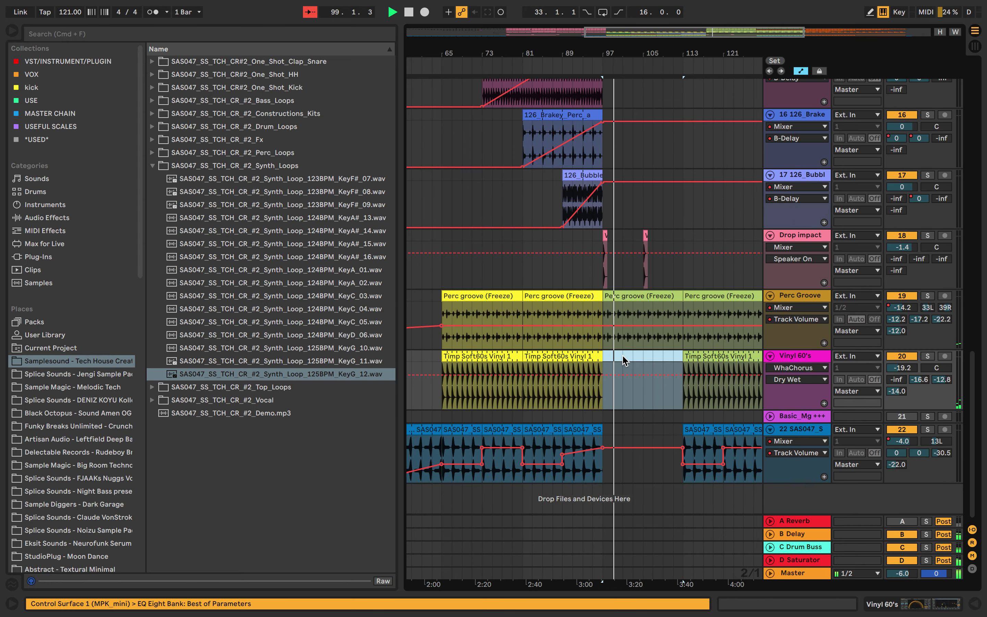
pyautogui.hscroll(2, 623, 359)
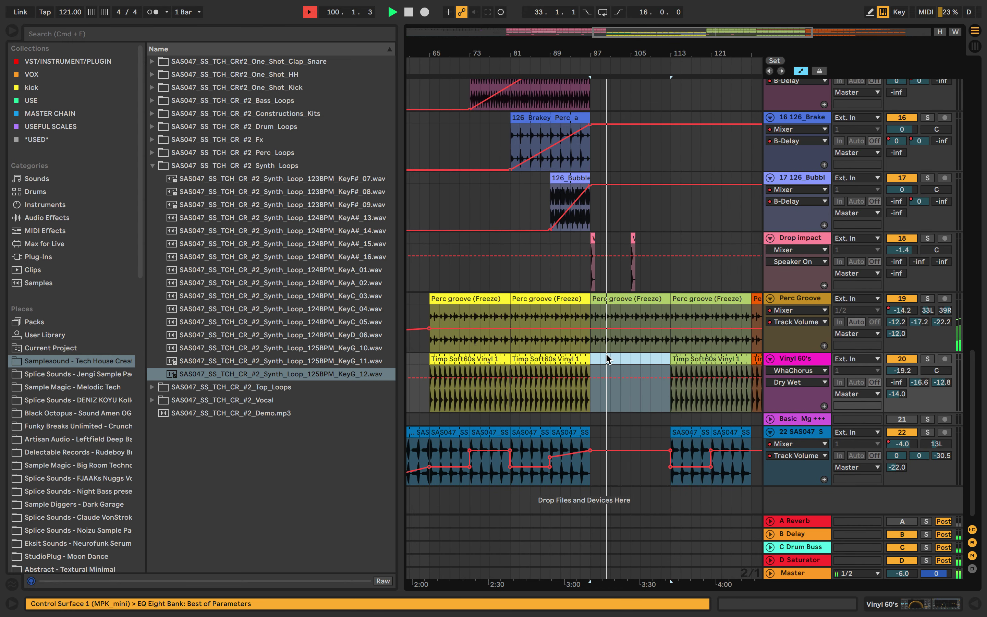
pyautogui.press('Right')
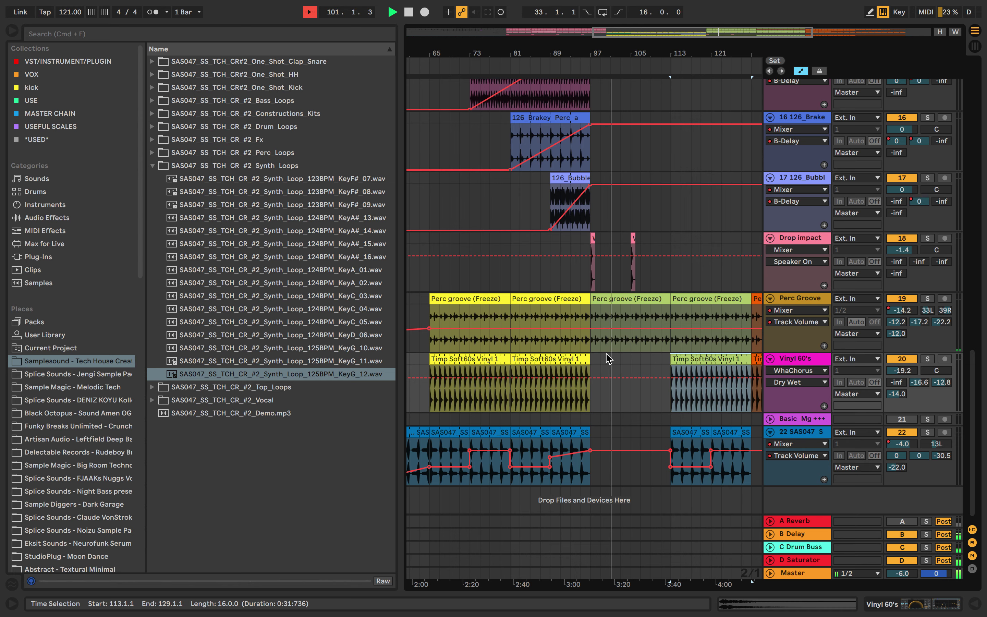
pyautogui.scroll(2, 608, 358)
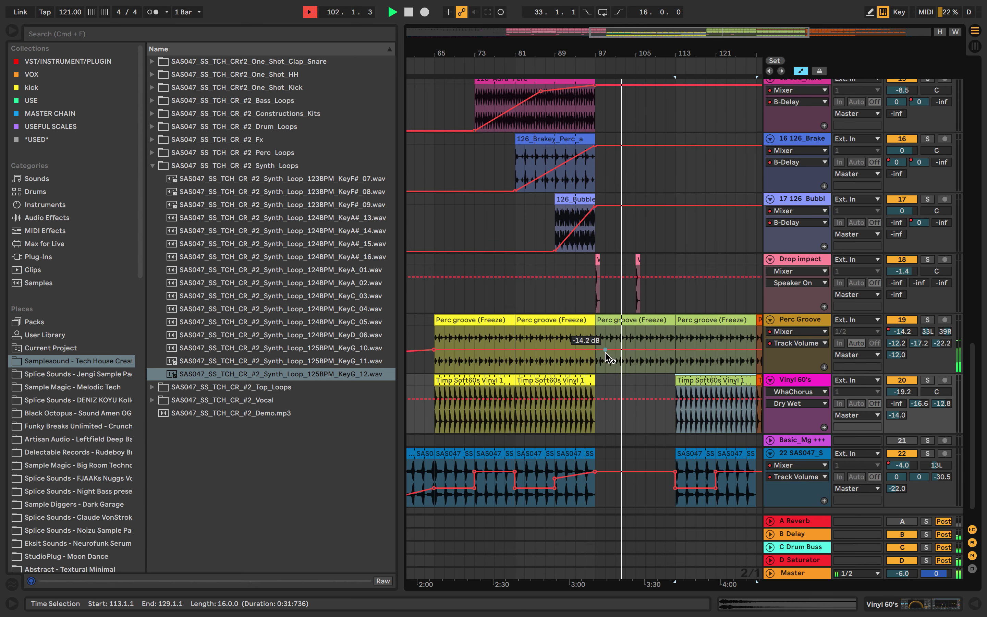
pyautogui.press('Left')
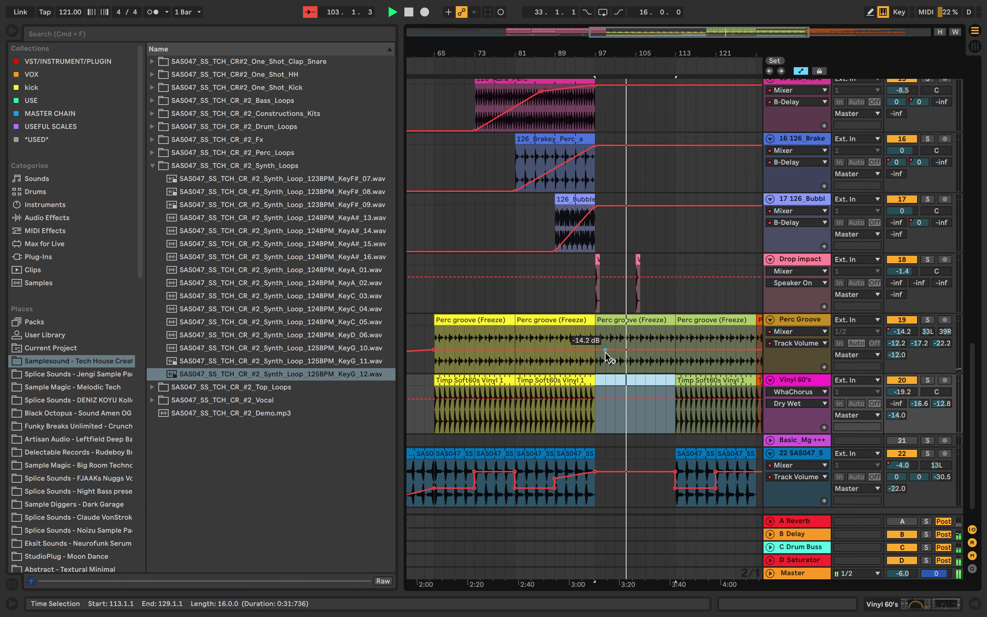
pyautogui.press('super+z')
# Transpose the Timp Soft60s Vinyl 1 clip at bar 97 to -10 st and reduce its gain to -5.57 dB
pyautogui.doubleClick(610, 381)
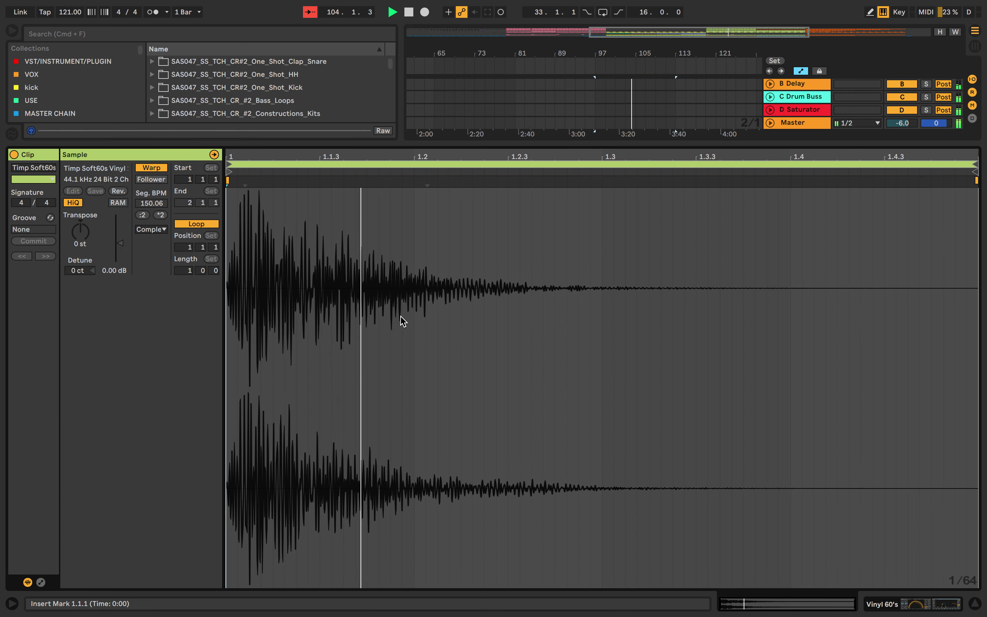
pyautogui.moveTo(80, 231); pyautogui.dragTo(80, 249)
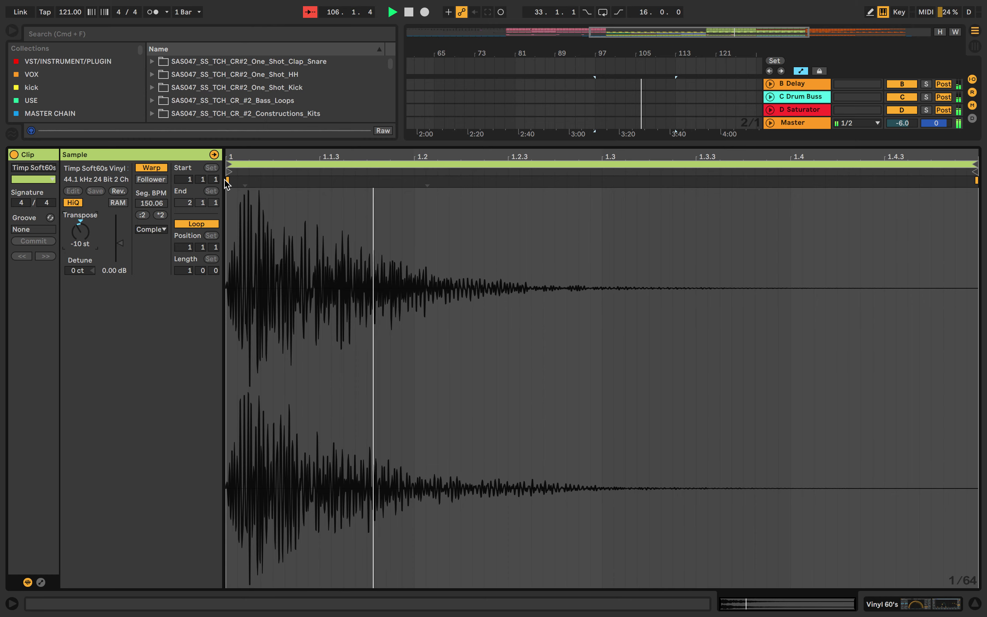
pyautogui.doubleClick(378, 143)
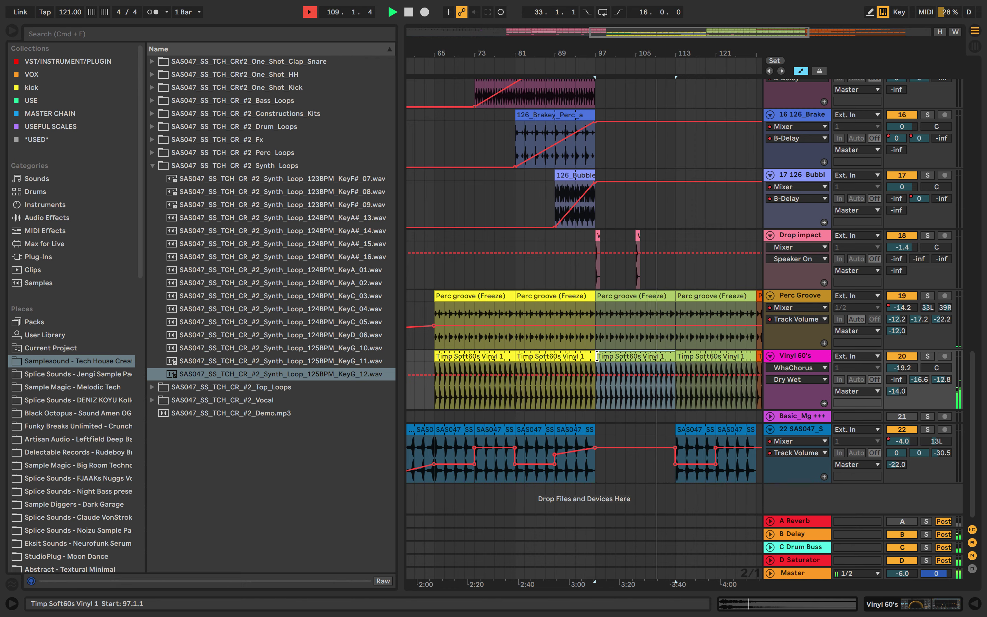
pyautogui.doubleClick(596, 356)
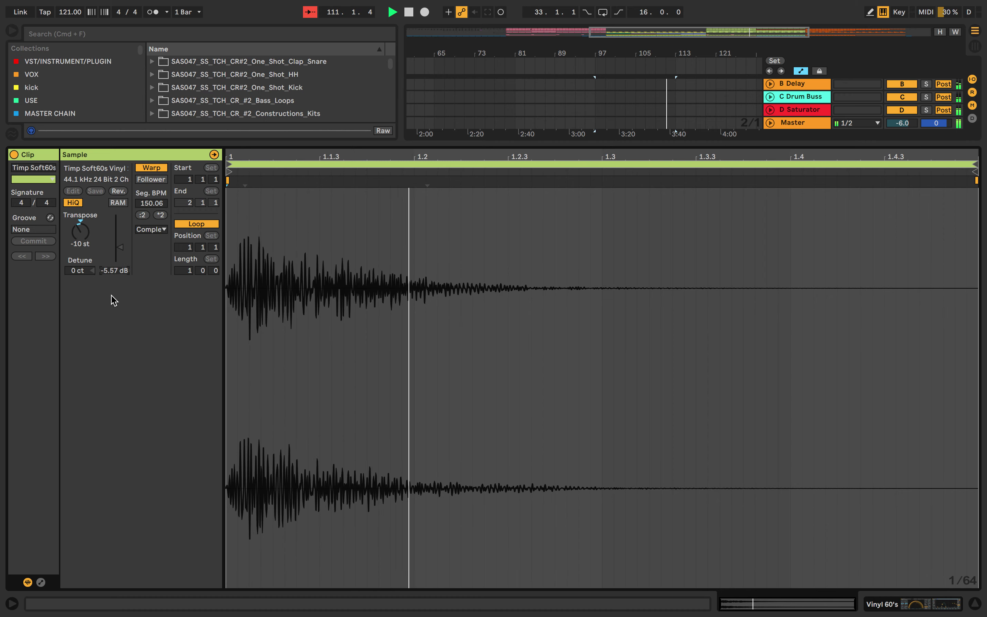
pyautogui.doubleClick(572, 143)
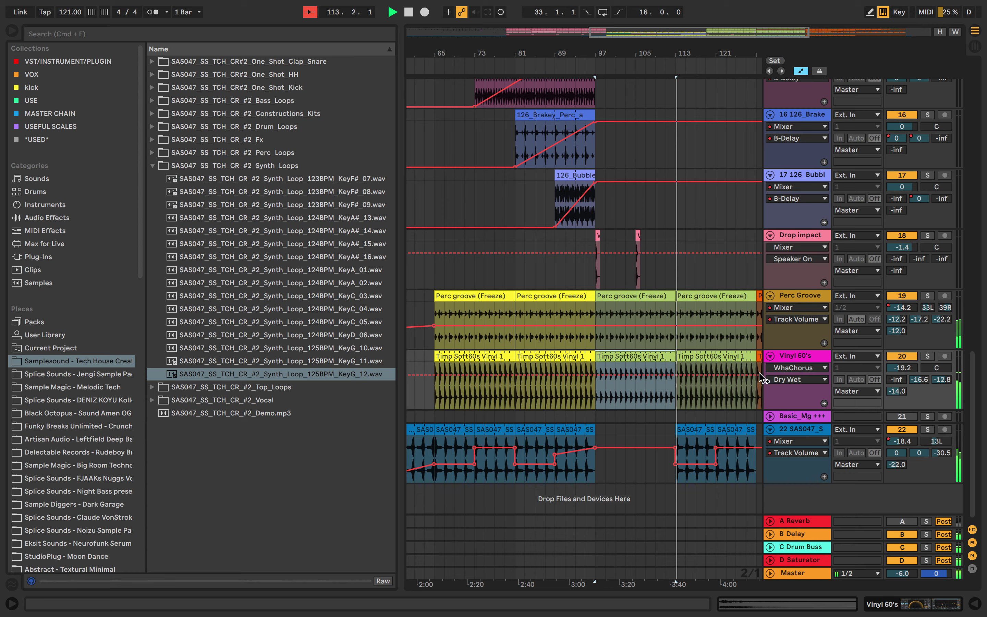
# Lower the gain of the Timp Soft60s Vinyl 1 clip at bar 129 on the Vinyl 60's track
pyautogui.scroll(-3, 664, 364)
pyautogui.doubleClick(677, 359)
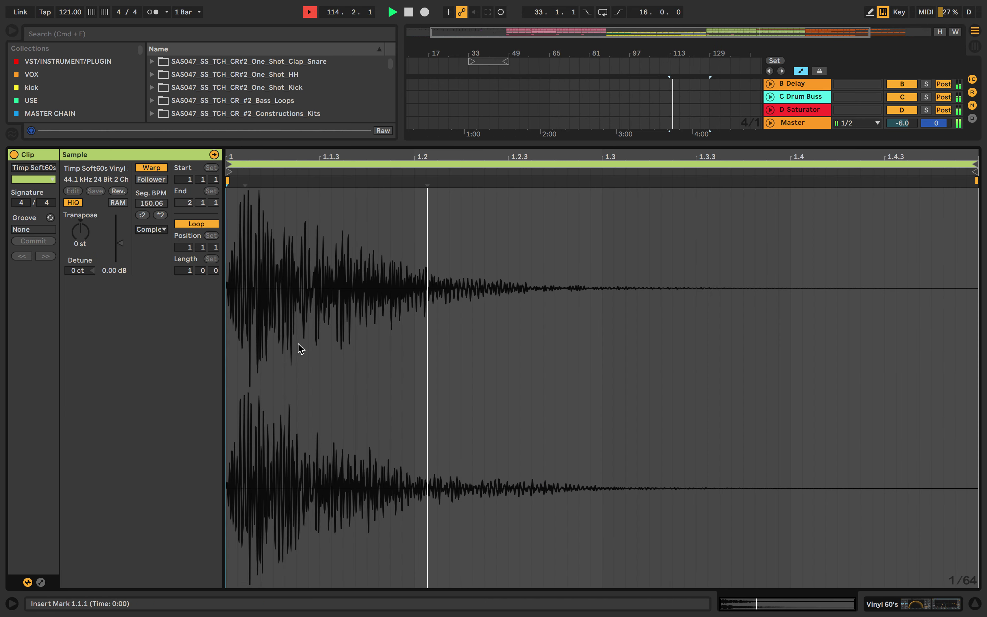
pyautogui.doubleClick(562, 145)
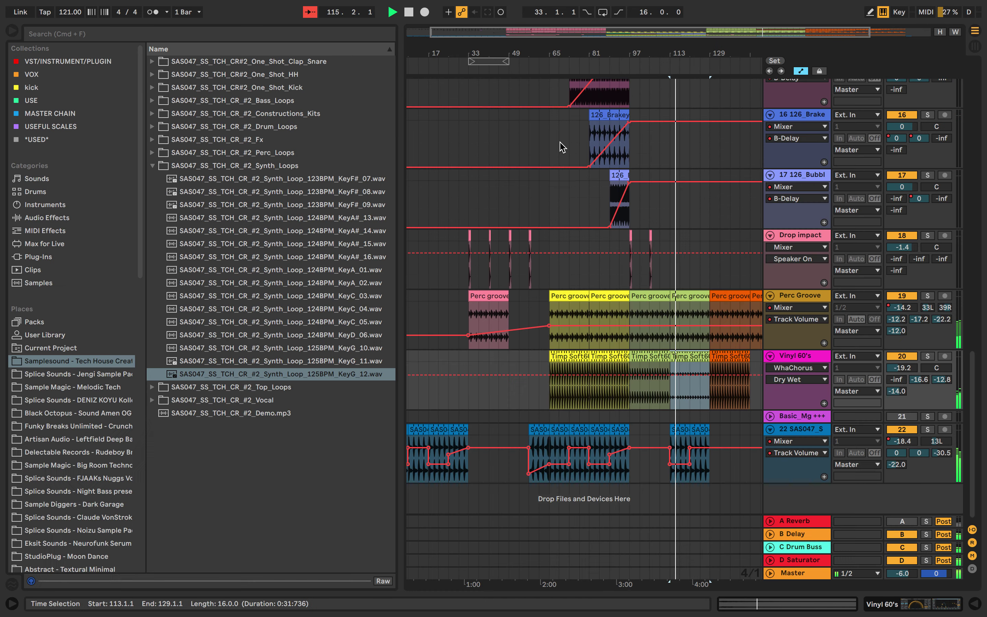
pyautogui.doubleClick(723, 358)
pyautogui.moveTo(116, 270); pyautogui.dragTo(117, 305)
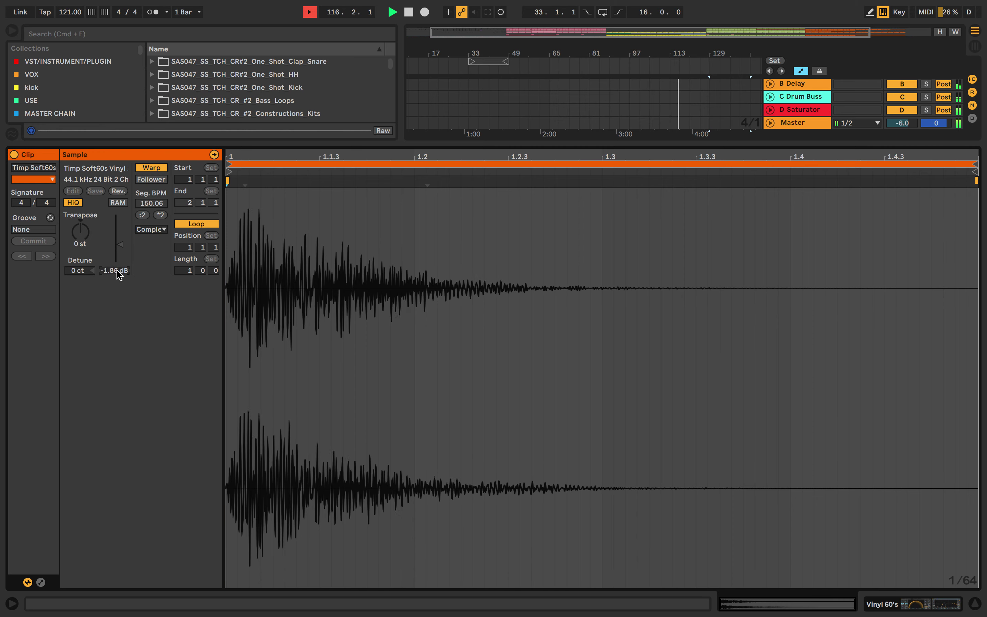
pyautogui.doubleClick(560, 151)
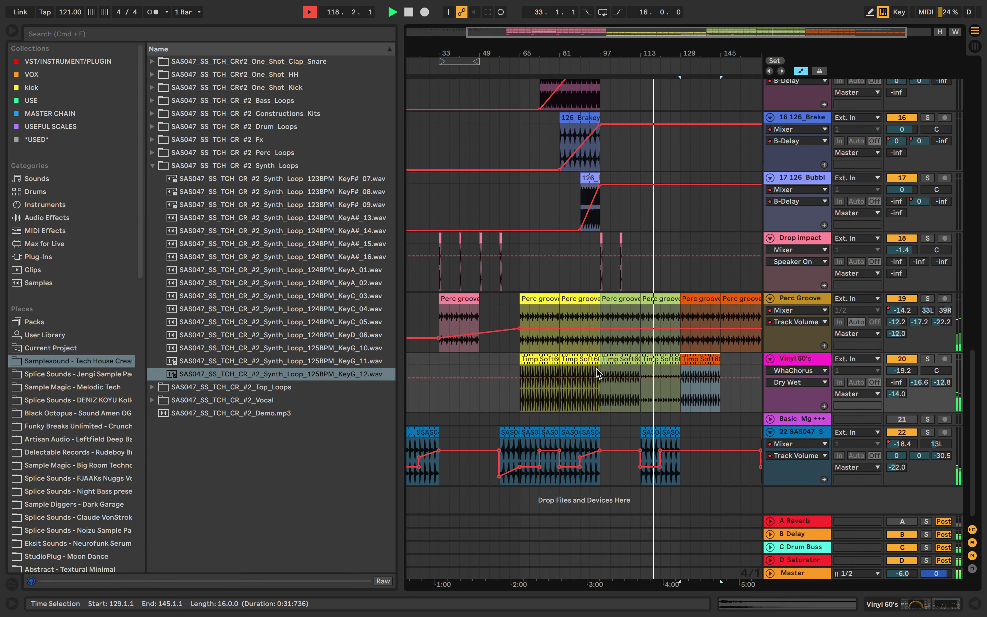
# Automate the Rev Vox track's B-Delay send to rise gradually from -4.0 dB towards the end of its clips at bar 161
pyautogui.scroll(10, 597, 373)
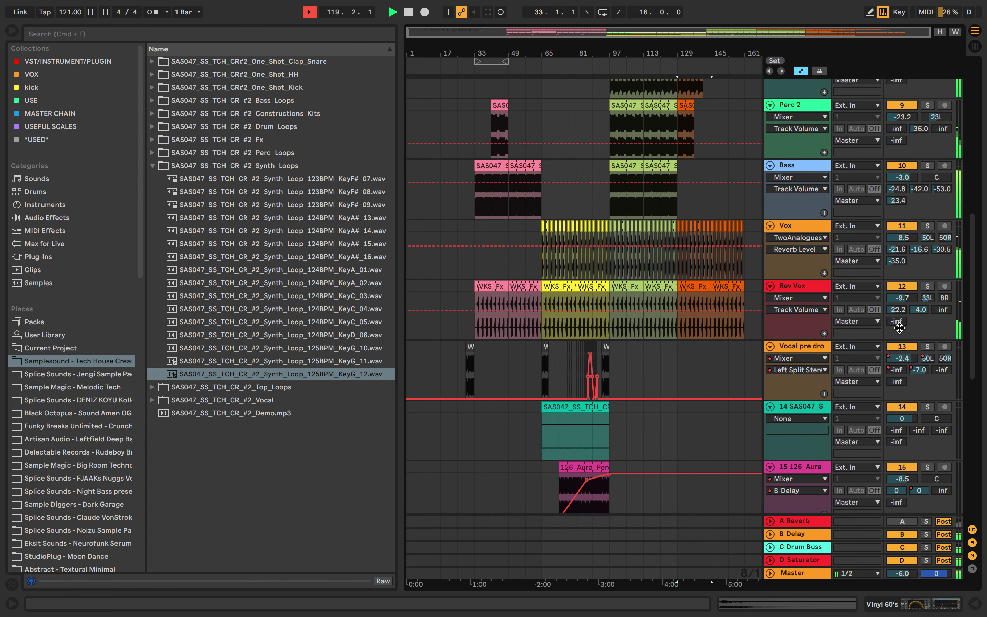
pyautogui.rightClick(918, 318)
pyautogui.click(896, 349)
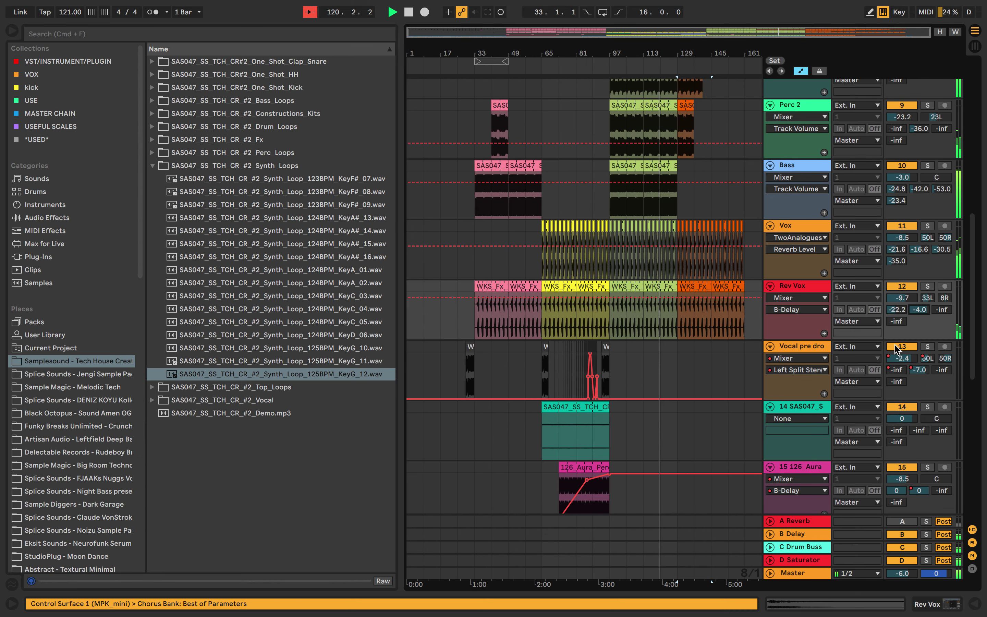
pyautogui.click(610, 297)
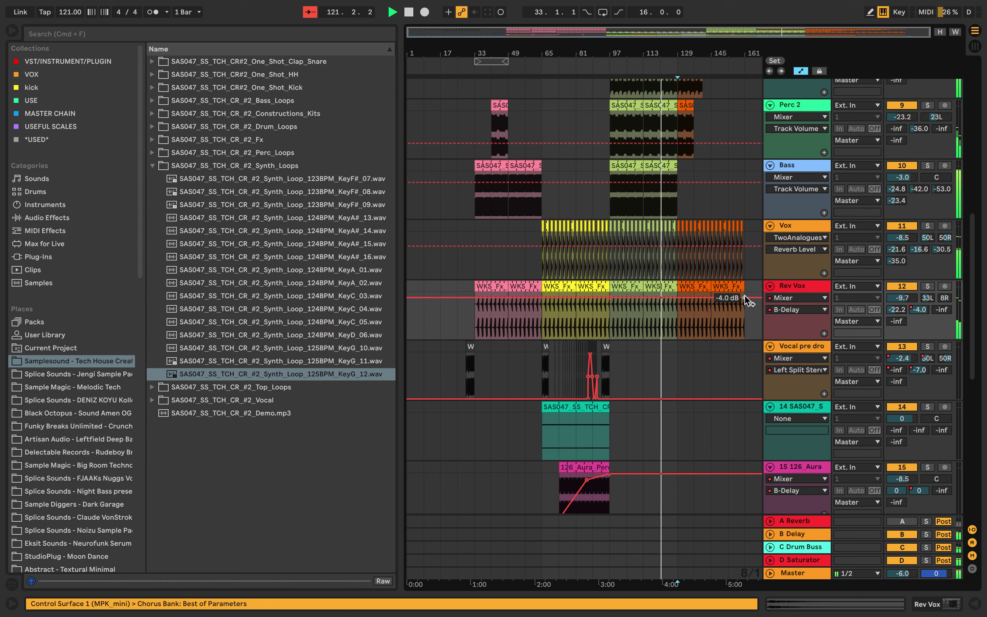
pyautogui.moveTo(745, 296); pyautogui.dragTo(744, 292)
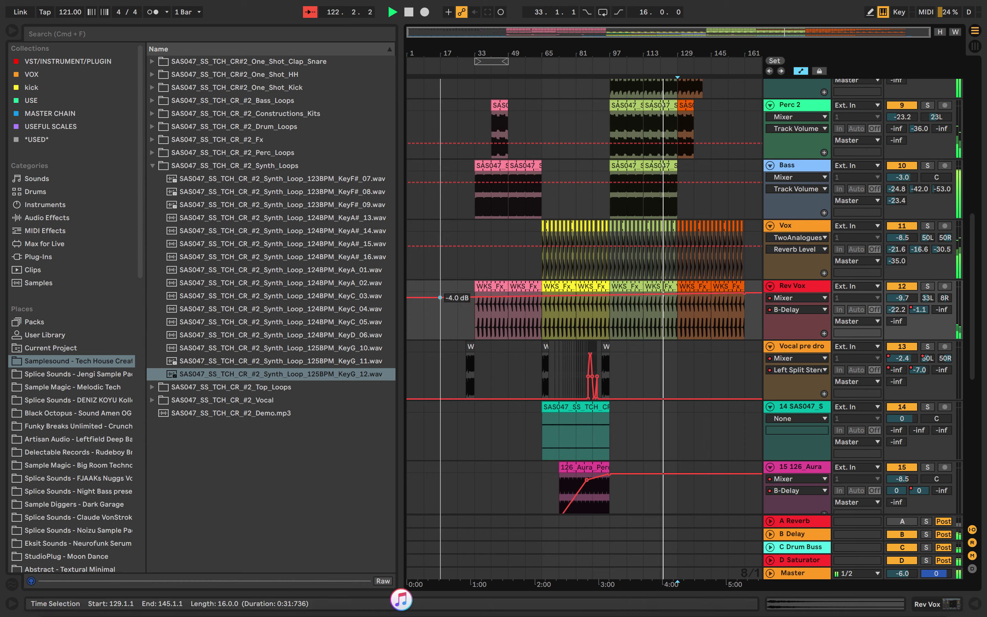
pyautogui.moveTo(440, 297); pyautogui.dragTo(457, 298)
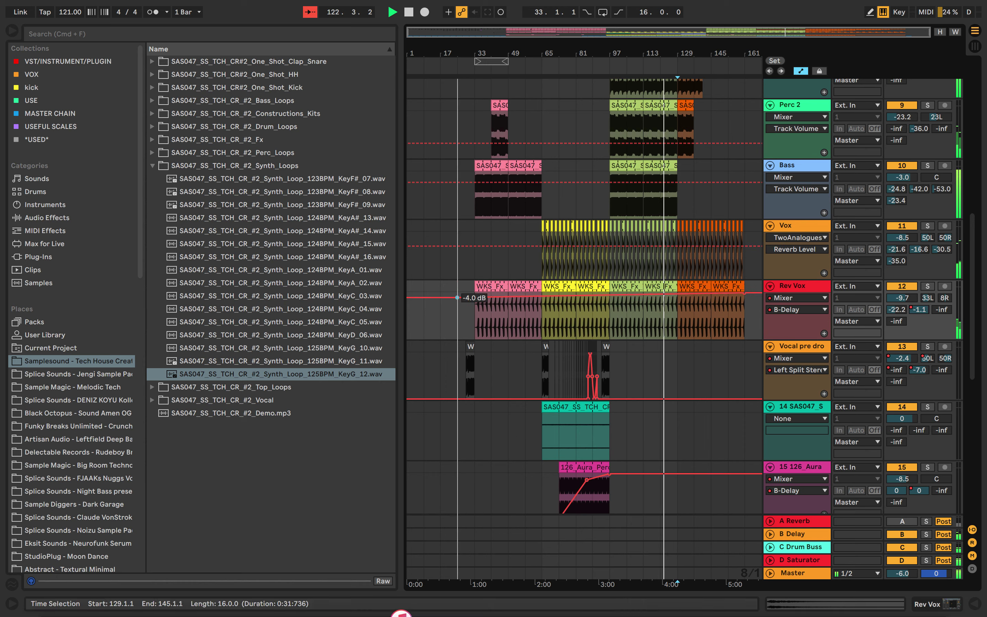
# Automate the Rev Vox track's A-Reverb send to rise gradually from bar 33 to -13.0 dB at bar 161
pyautogui.rightClick(891, 313)
pyautogui.click(815, 315)
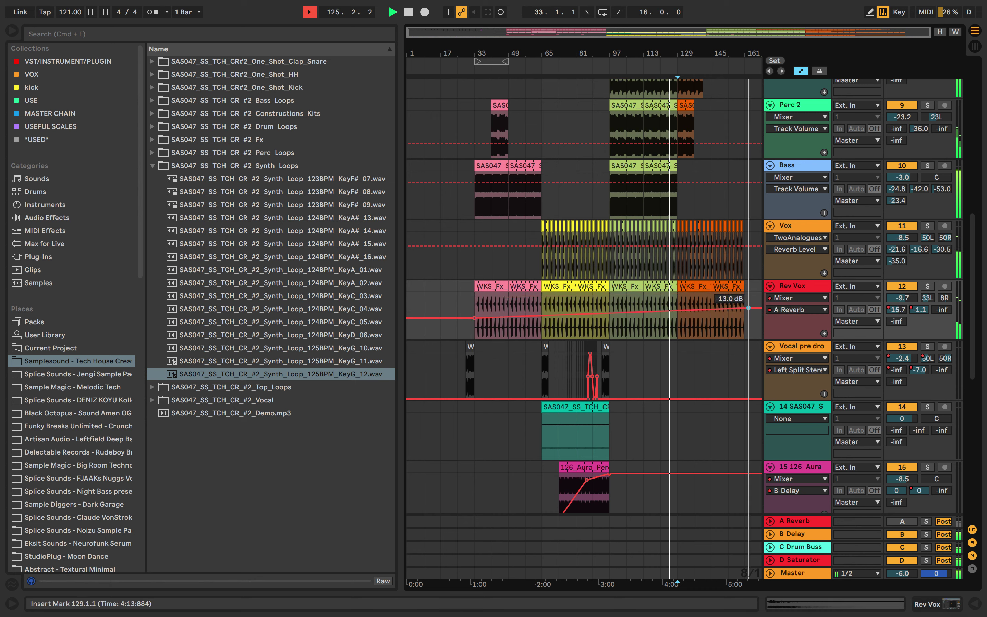
pyautogui.moveTo(748, 308); pyautogui.dragTo(744, 308)
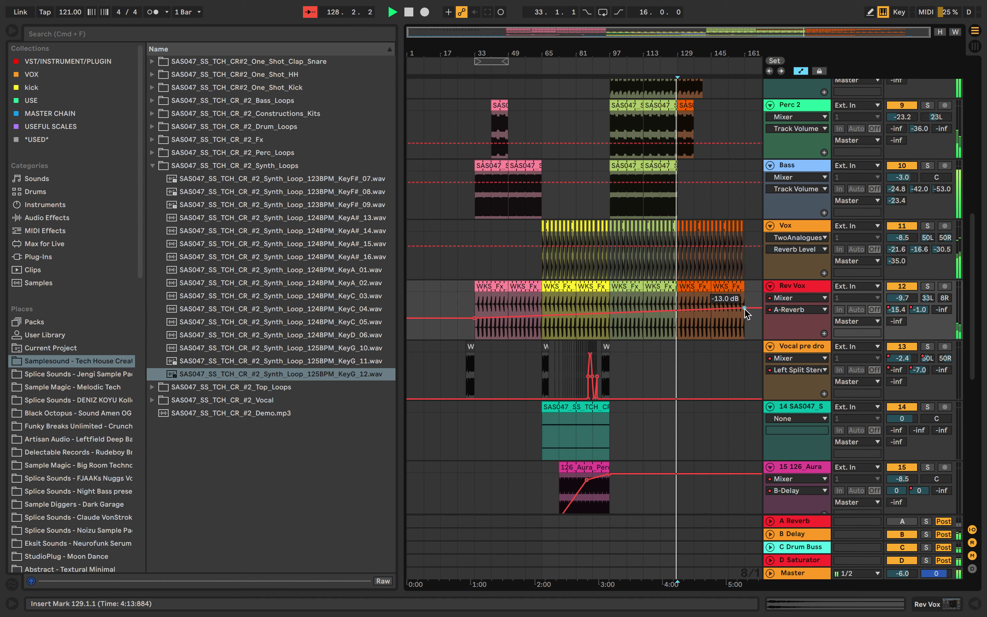
# On the Vox track, automate B-Delay to rise from -16.6 to -14.3 dB between bars 65 and 161, and automate A-Reverb starting from -21.6 dB
pyautogui.rightClick(912, 255)
pyautogui.click(818, 285)
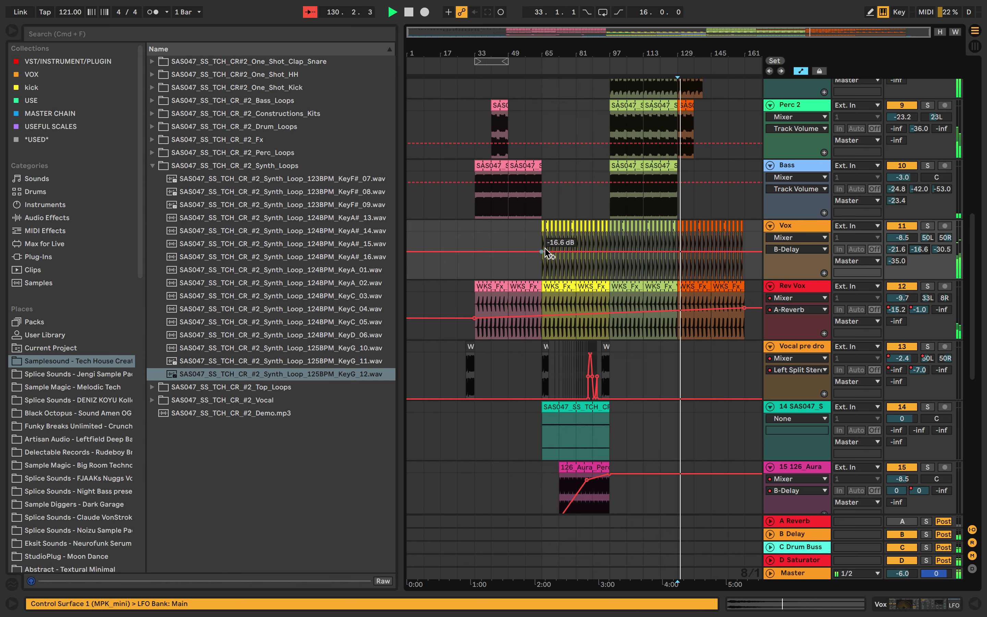
pyautogui.moveTo(744, 251); pyautogui.dragTo(742, 248)
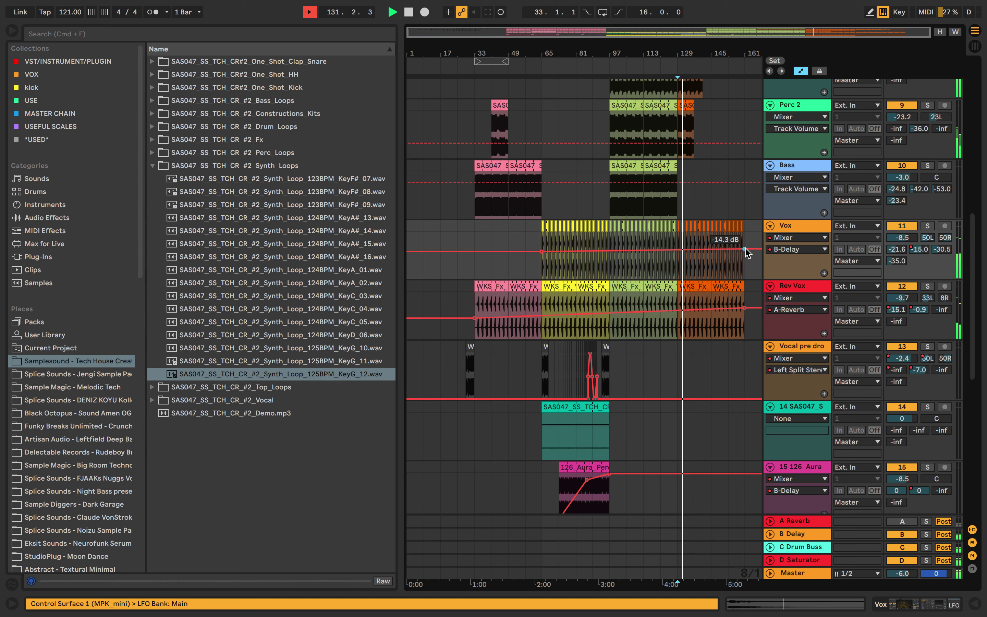
pyautogui.rightClick(883, 247)
pyautogui.click(799, 276)
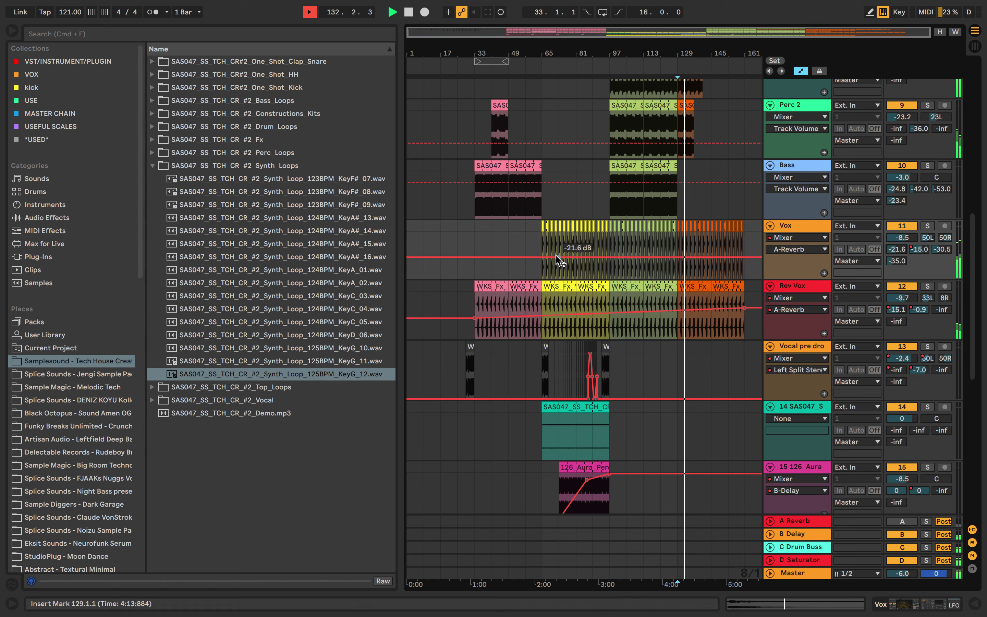
# Delete the Vox track's clips from bar 129 to the end of the outro
pyautogui.moveTo(740, 258); pyautogui.dragTo(647, 223)
pyautogui.press('Delete')
pyautogui.scroll(5, 695, 224)
pyautogui.moveTo(719, 227); pyautogui.dragTo(646, 224)
pyautogui.press('Delete')
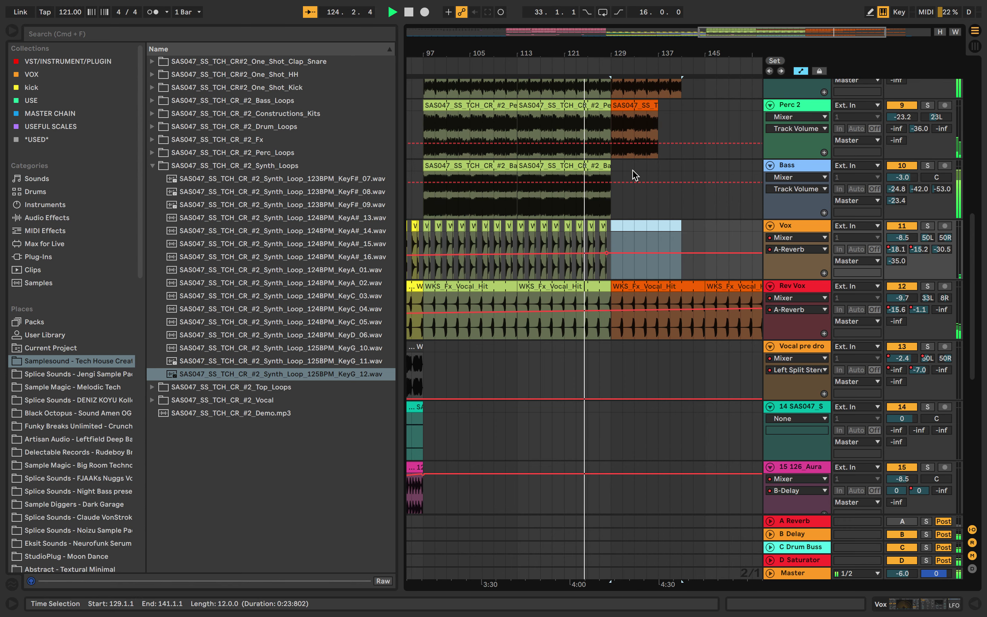
pyautogui.hotkey('shift', 'w')
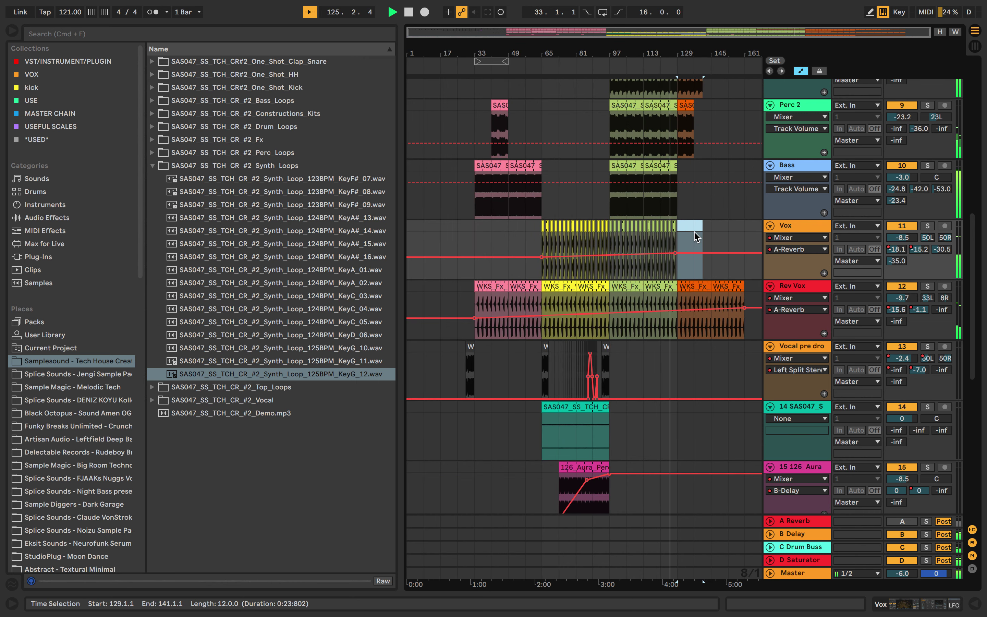
# Examine the tracks around bar 129 during playback of the transition from the drop into the outro
pyautogui.scroll(-3, 694, 233)
pyautogui.scroll(5, 697, 236)
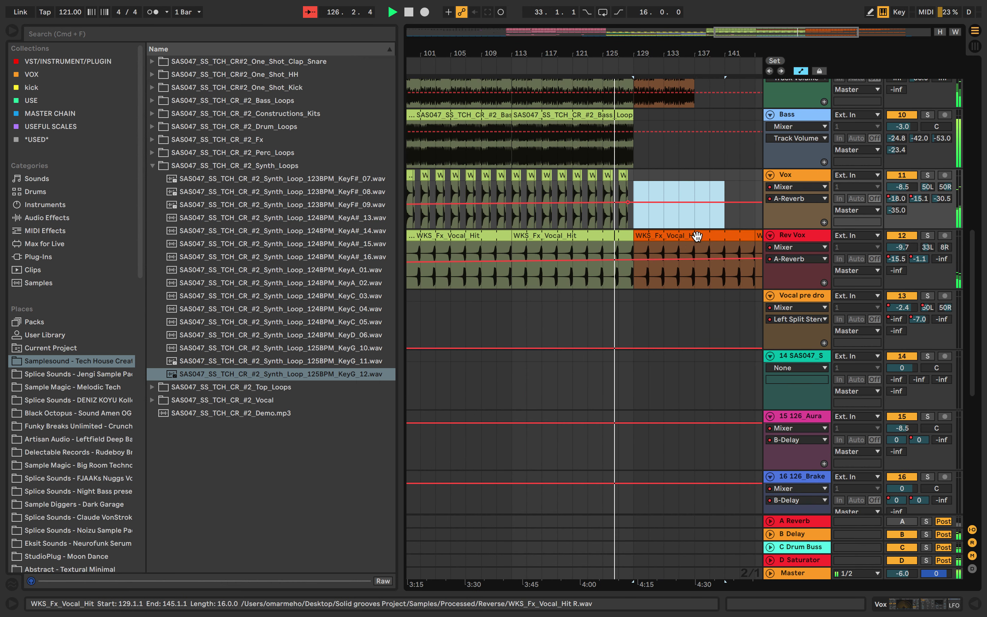
pyautogui.scroll(-5, 697, 236)
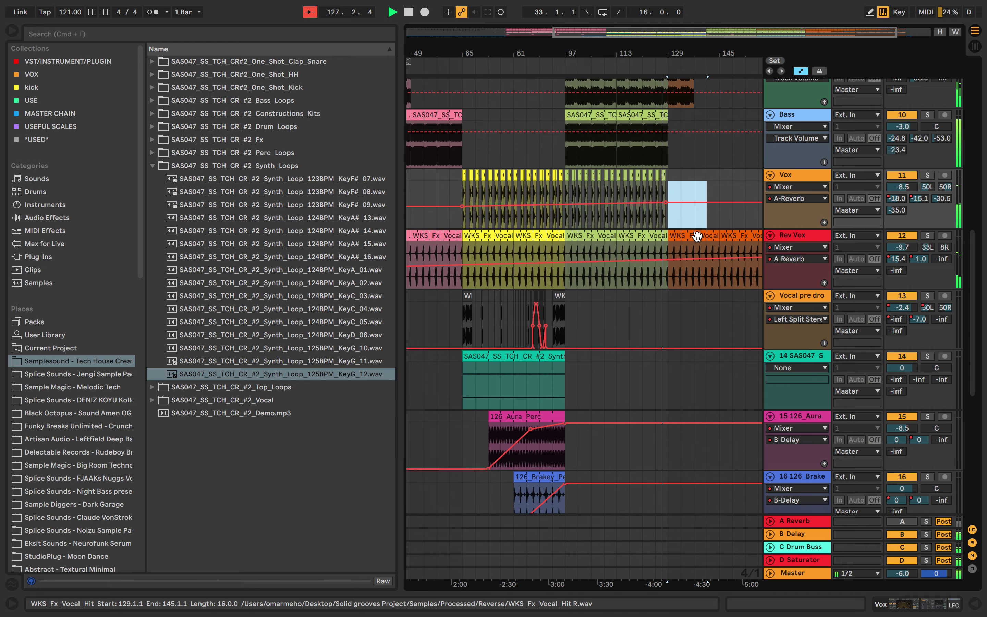
pyautogui.scroll(-10, 698, 238)
pyautogui.scroll(15, 699, 241)
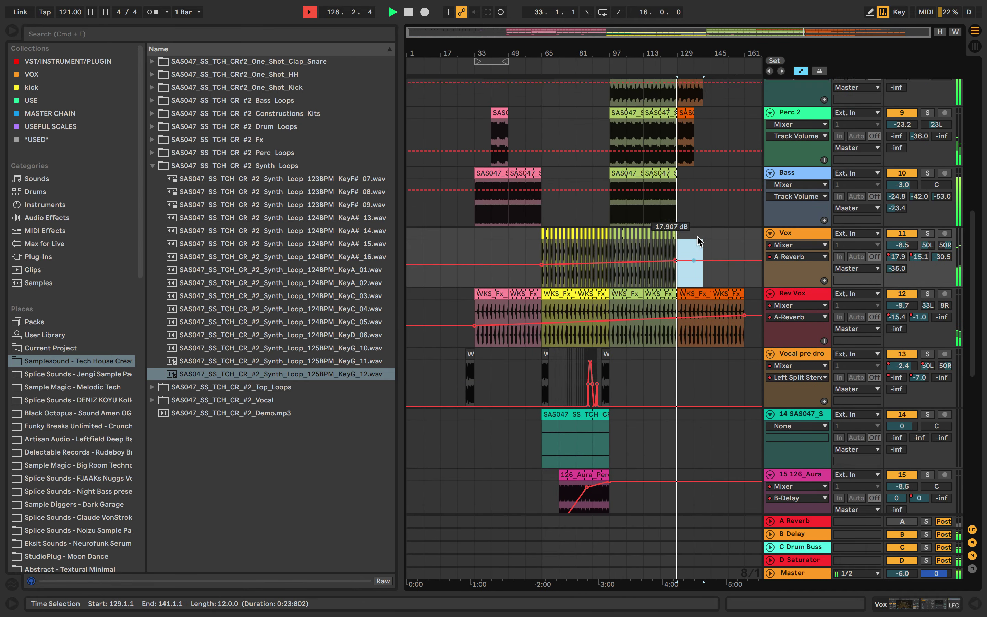
pyautogui.scroll(-15, 700, 241)
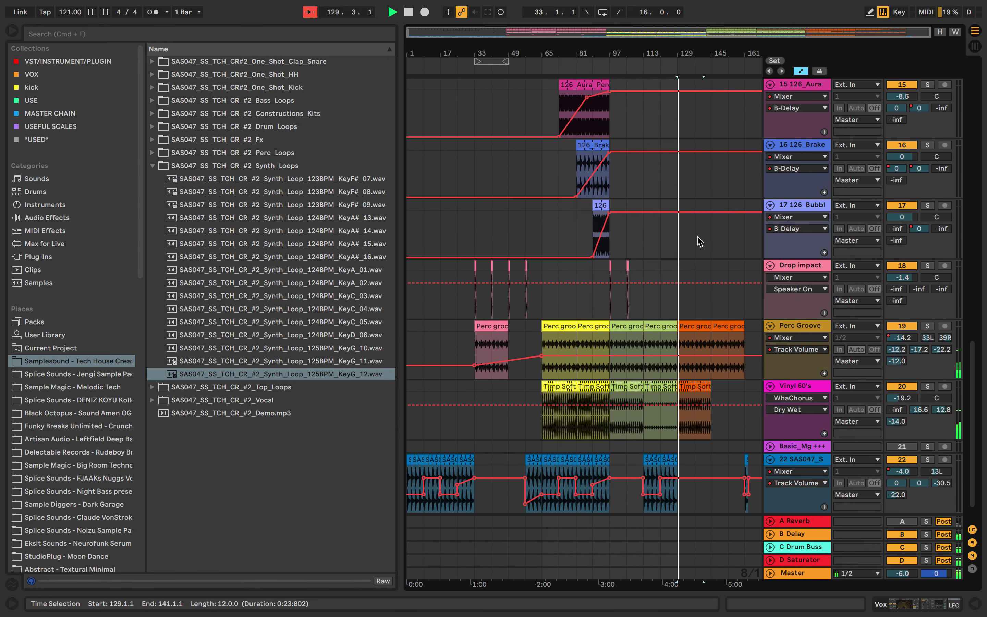
pyautogui.scroll(11, 686, 211)
pyautogui.scroll(12, 687, 211)
pyautogui.hscroll(-2, 687, 211)
pyautogui.scroll(1, 687, 214)
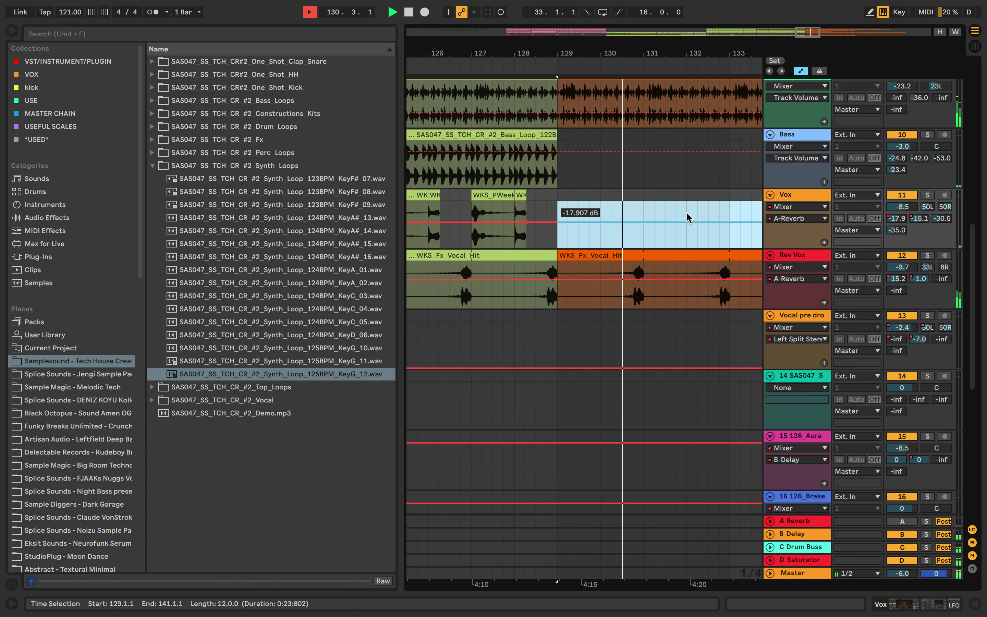
pyautogui.press('space')
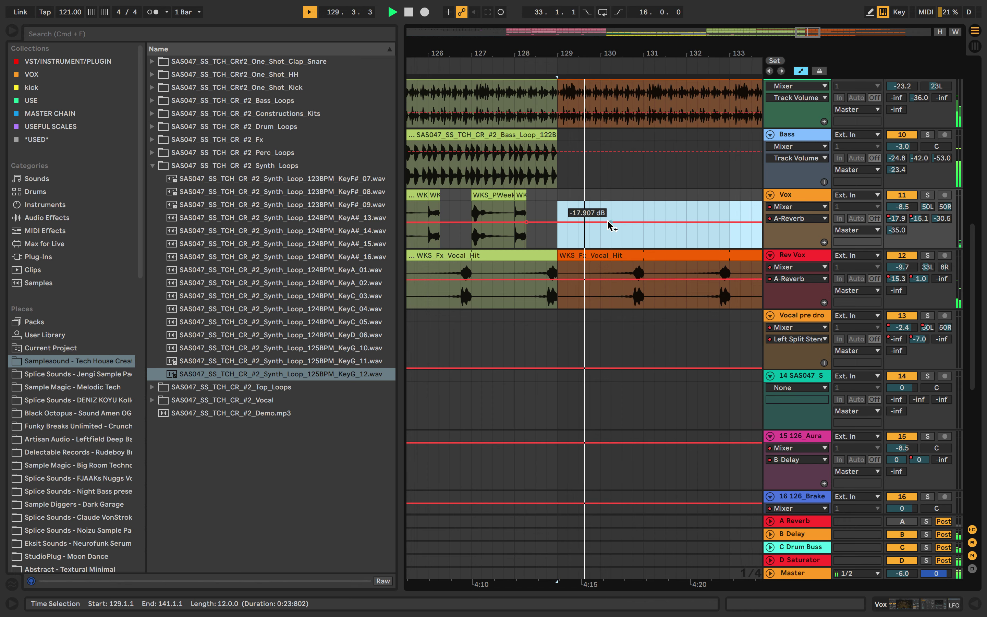
# Shorten the Rev Vox clip before bar 129 so it ends at 128.2.1, and play the transition
pyautogui.hscroll(-2, 608, 221)
pyautogui.scroll(1, 609, 221)
pyautogui.hscroll(-1, 609, 222)
pyautogui.moveTo(616, 266); pyautogui.dragTo(586, 267)
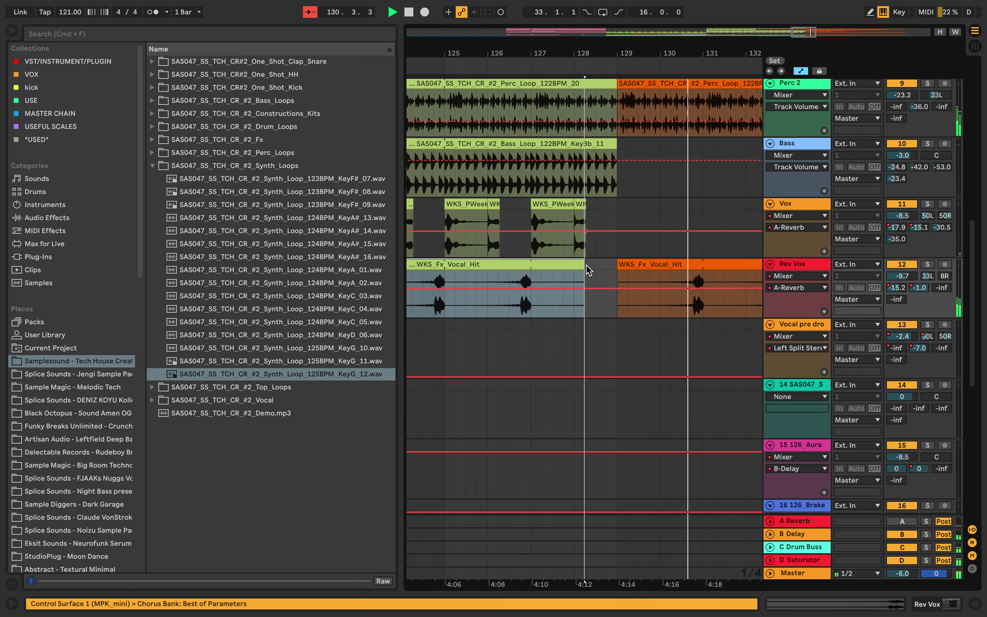
pyautogui.press('space')
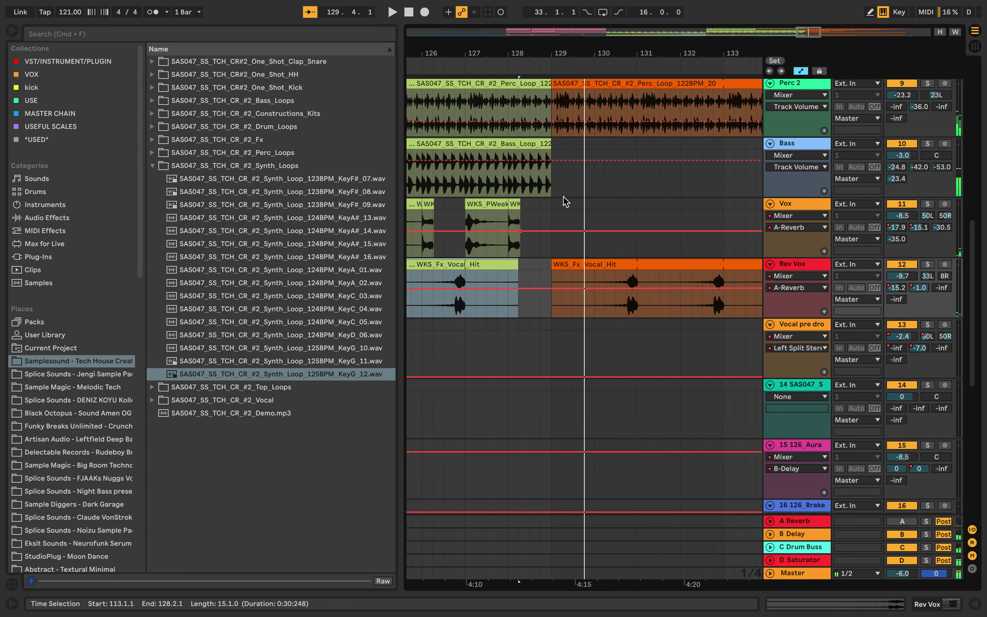
# Copy the section with the two short hat clips between bars 24 and 26 on the tp_ju_hat track
pyautogui.scroll(-6, 568, 200)
pyautogui.hscroll(-10, 587, 190)
pyautogui.scroll(-4, 588, 191)
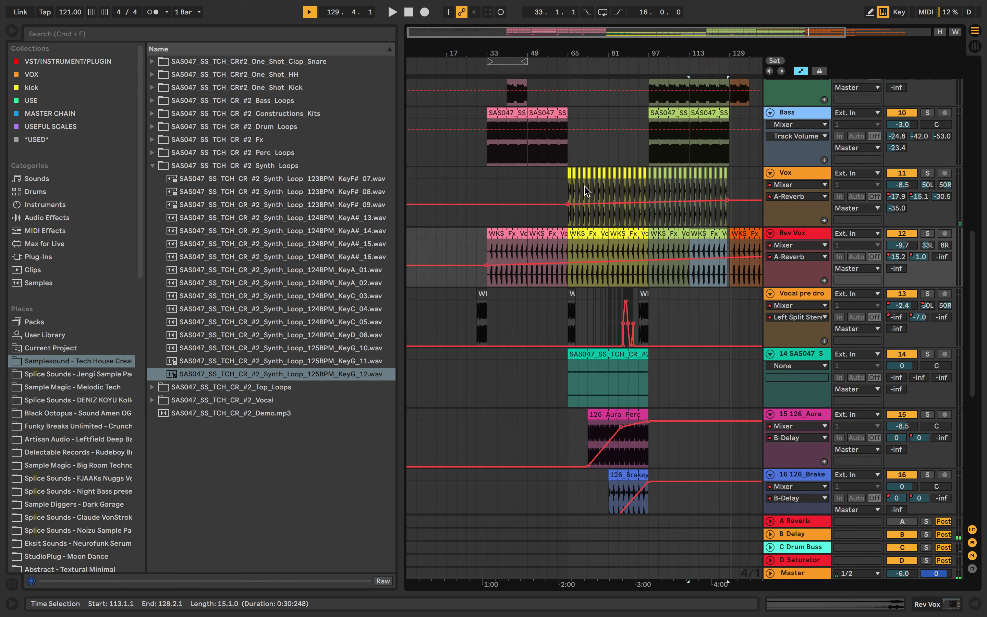
pyautogui.scroll(10, 571, 196)
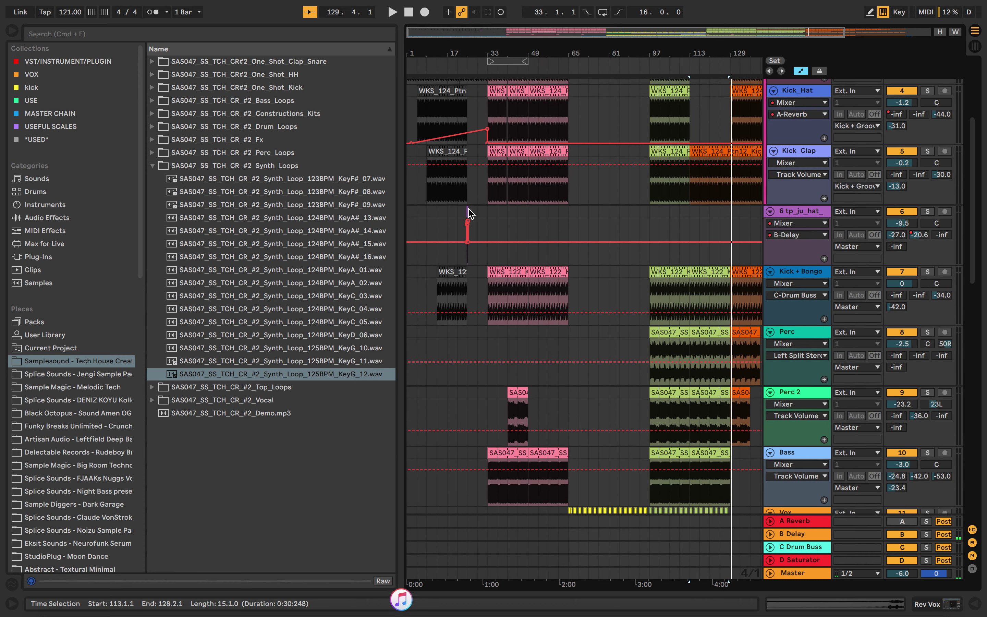
pyautogui.click(468, 212)
pyautogui.scroll(6, 468, 210)
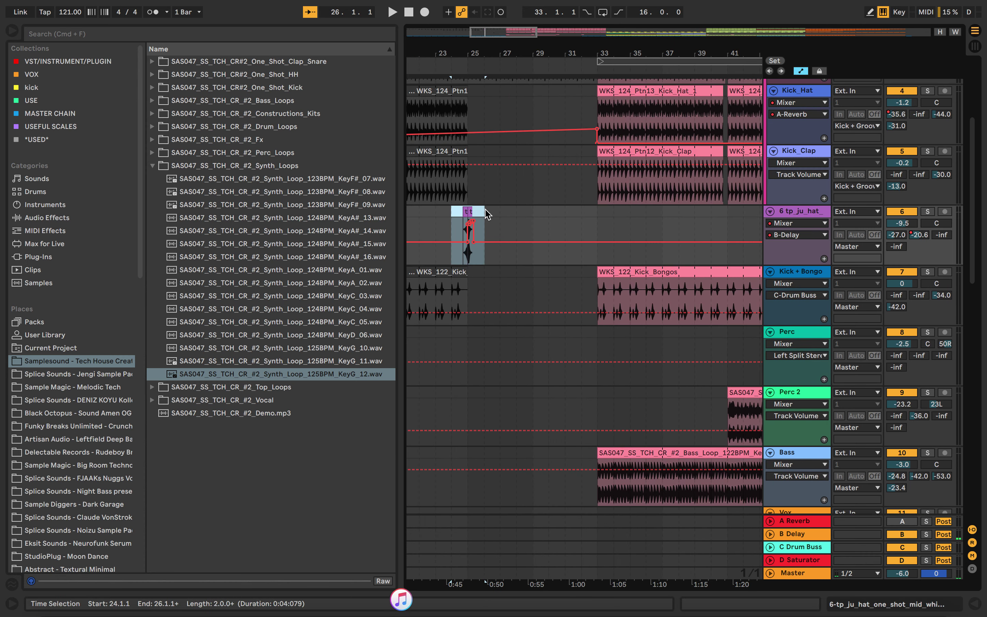
pyautogui.scroll(-7, 486, 214)
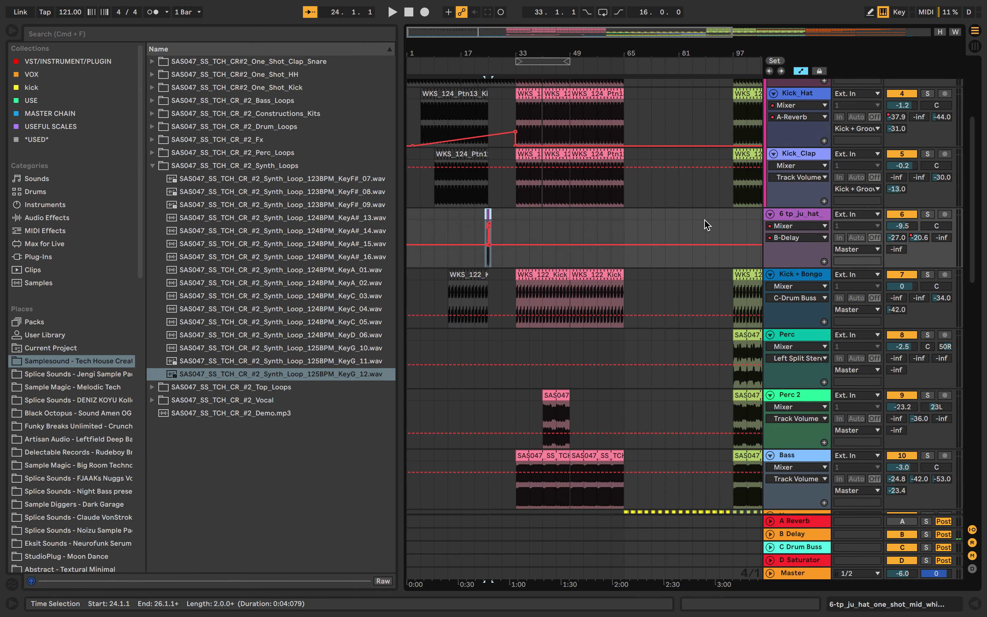
# Paste the copied hat section at bar 128 on the tp_ju_hat track, spanning the transition at bar 129, and play it
pyautogui.scroll(-3, 705, 224)
pyautogui.scroll(-6, 663, 231)
pyautogui.scroll(1, 663, 230)
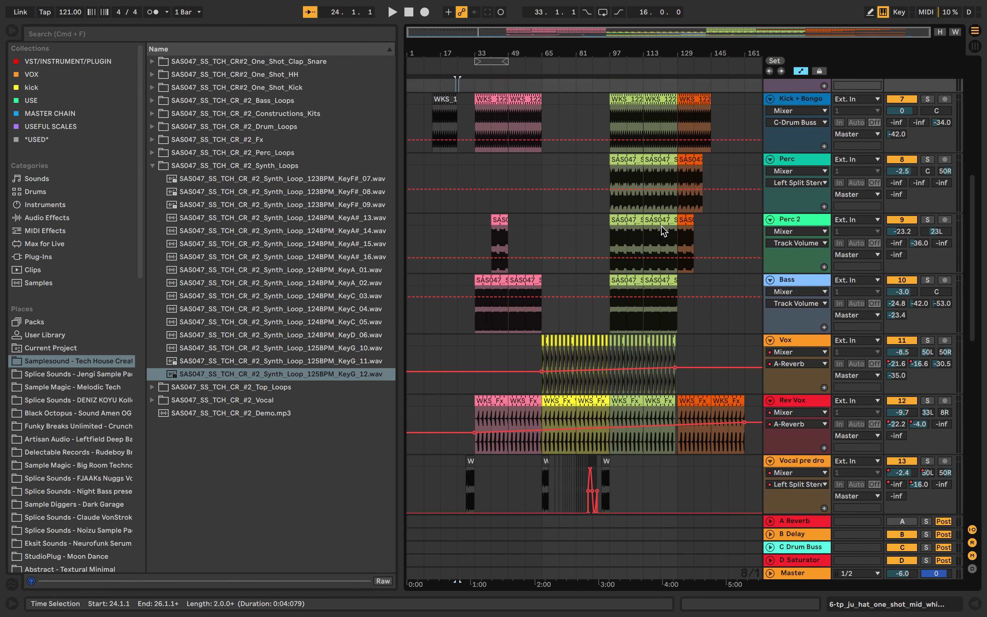
pyautogui.scroll(4, 664, 231)
pyautogui.click(672, 221)
pyautogui.scroll(5, 672, 222)
pyautogui.press('Left')
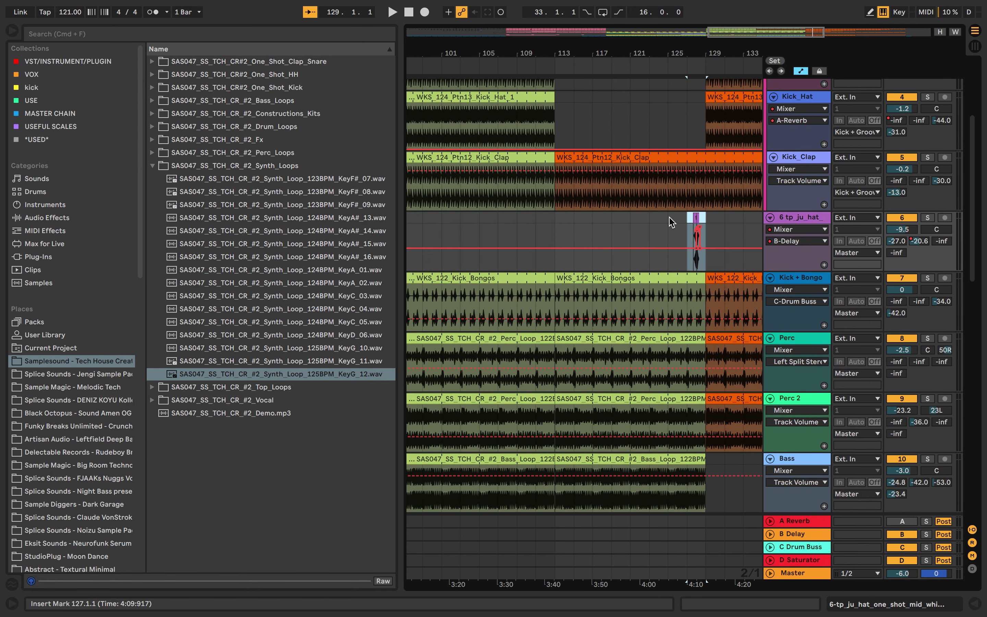
pyautogui.scroll(5, 672, 222)
pyautogui.hscroll(5, 672, 223)
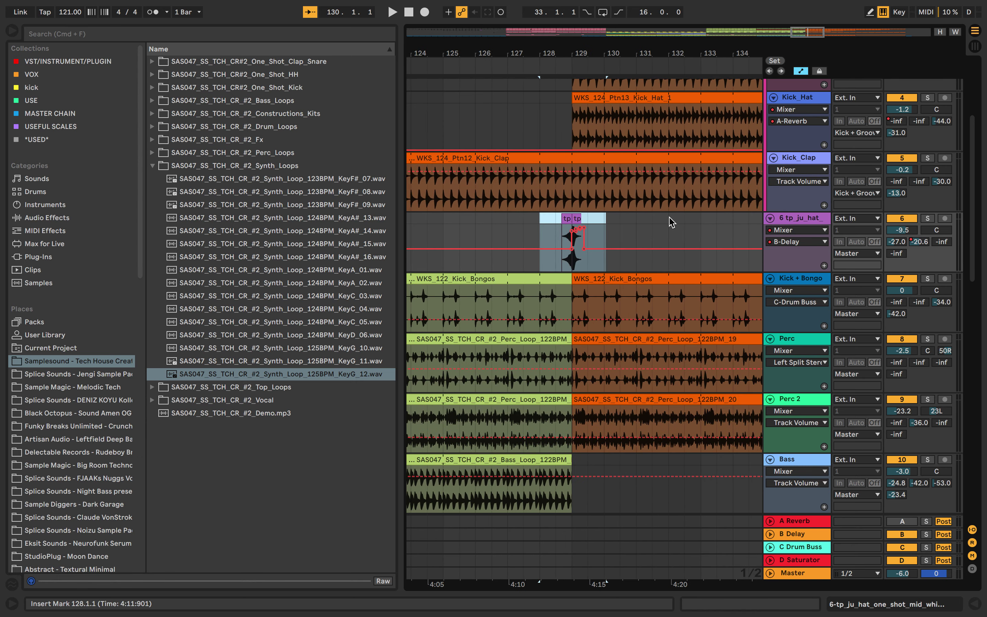
pyautogui.press('space')
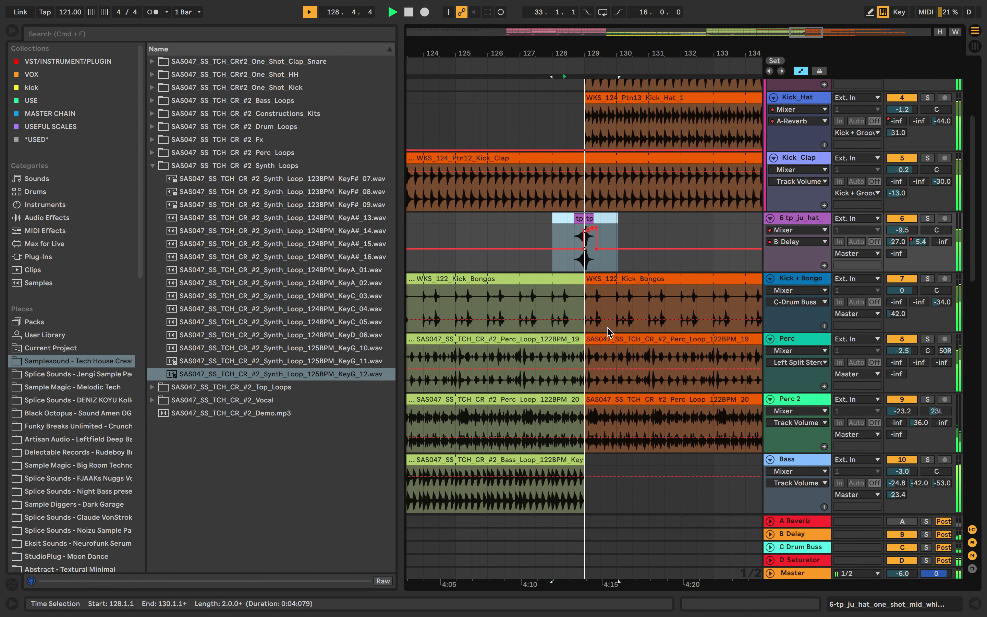
pyautogui.press('space')
# Draw a raised A-Reverb send automation over the hat clips around bar 129 and play the result
pyautogui.rightClick(899, 242)
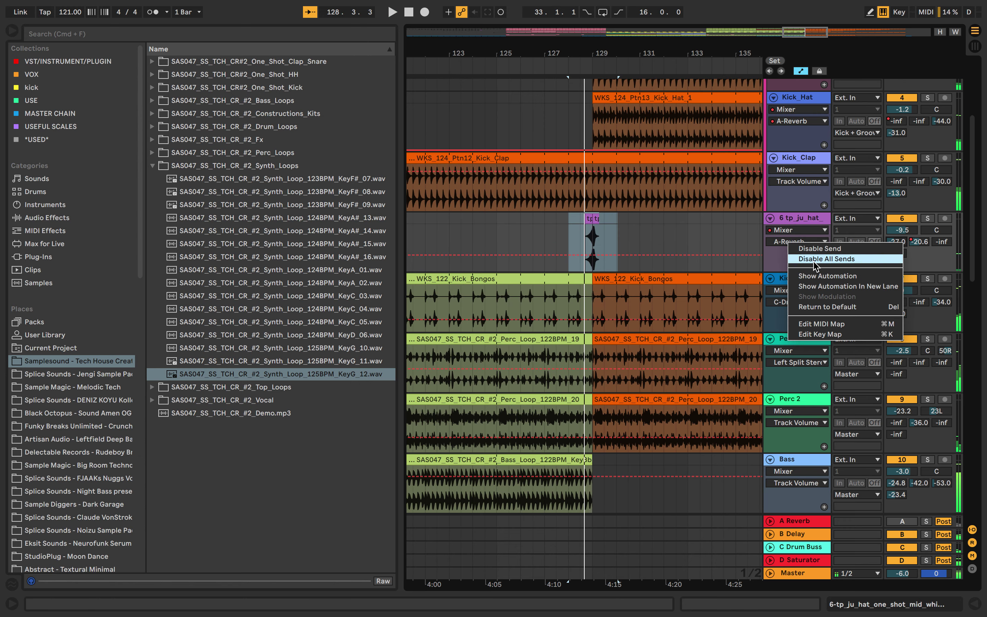
pyautogui.click(830, 279)
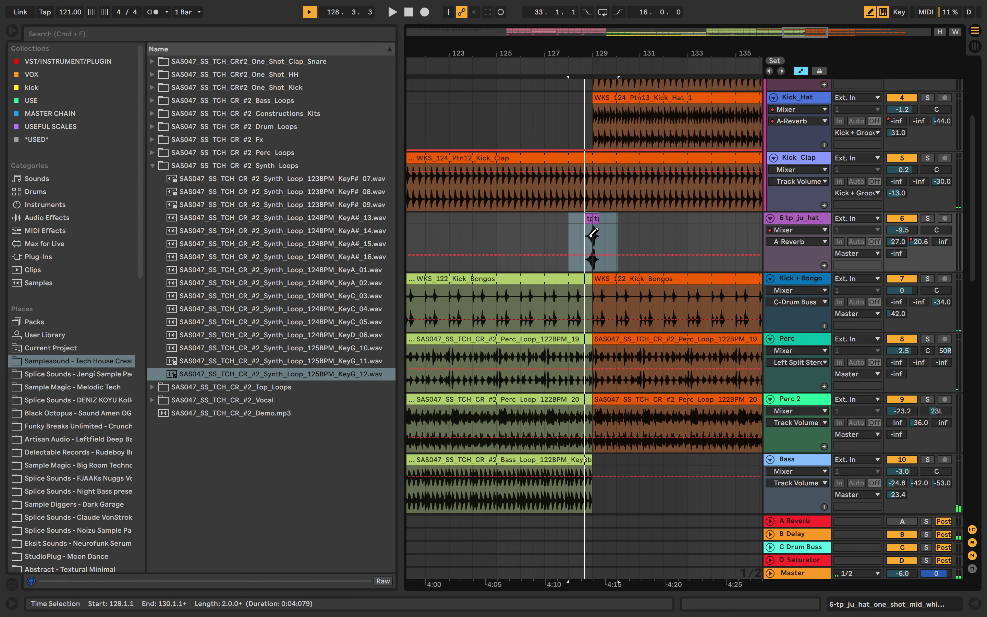
pyautogui.press('space')
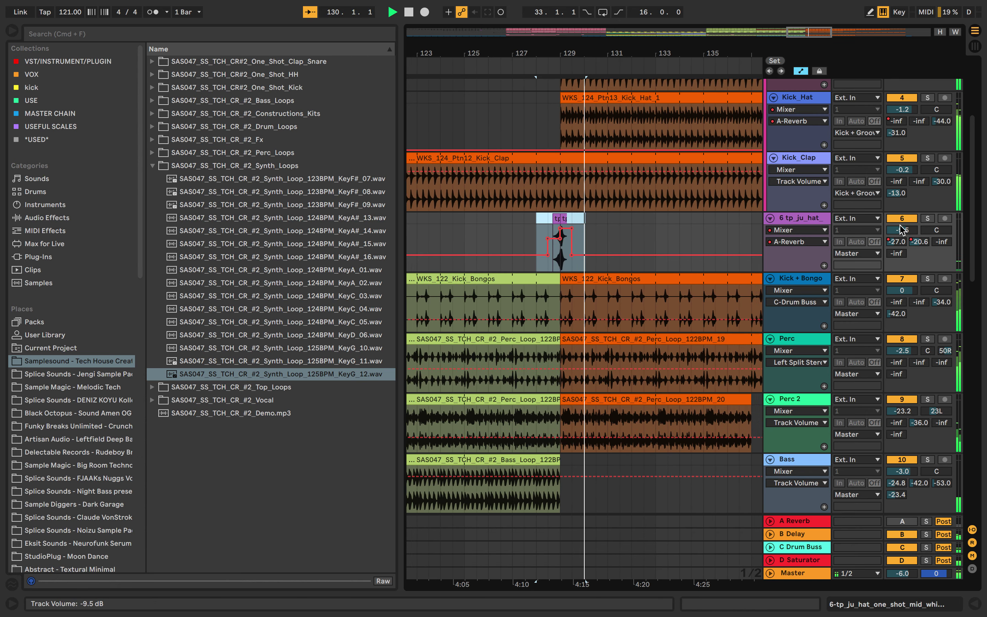
# Raise the B-Delay send automation over the hat clips around bar 129 on the tp_ju_hat track and play the transition
pyautogui.rightClick(920, 241)
pyautogui.click(856, 316)
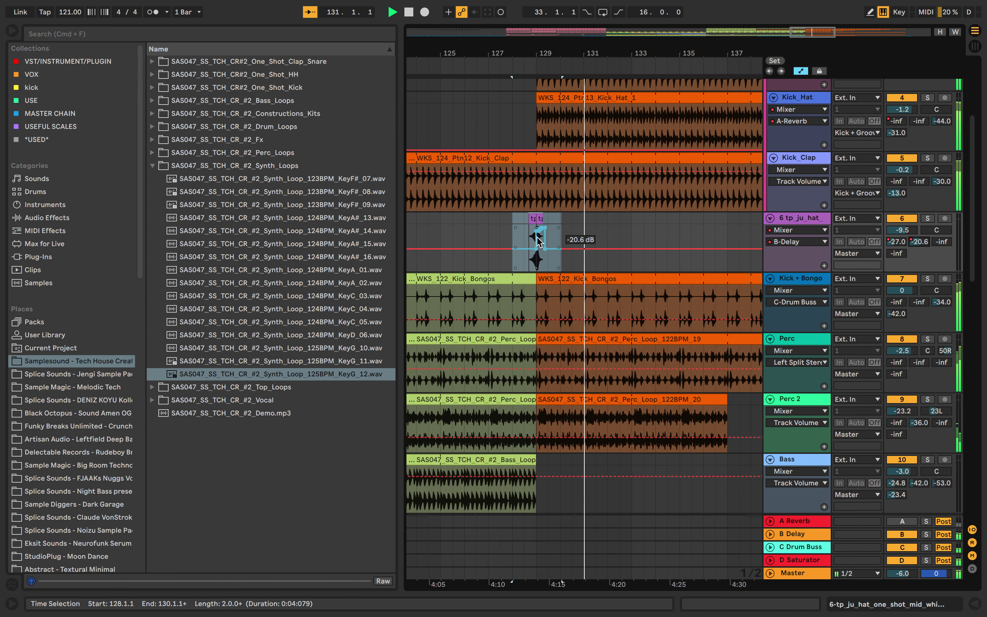
pyautogui.scroll(5, 534, 240)
pyautogui.hscroll(-1, 535, 240)
pyautogui.press('b')
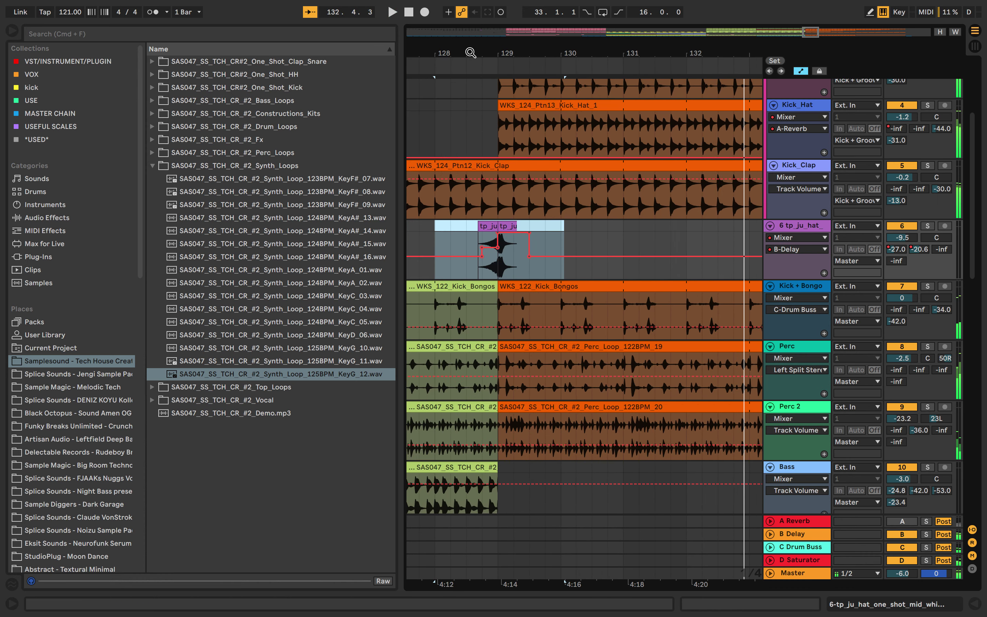
pyautogui.press('space')
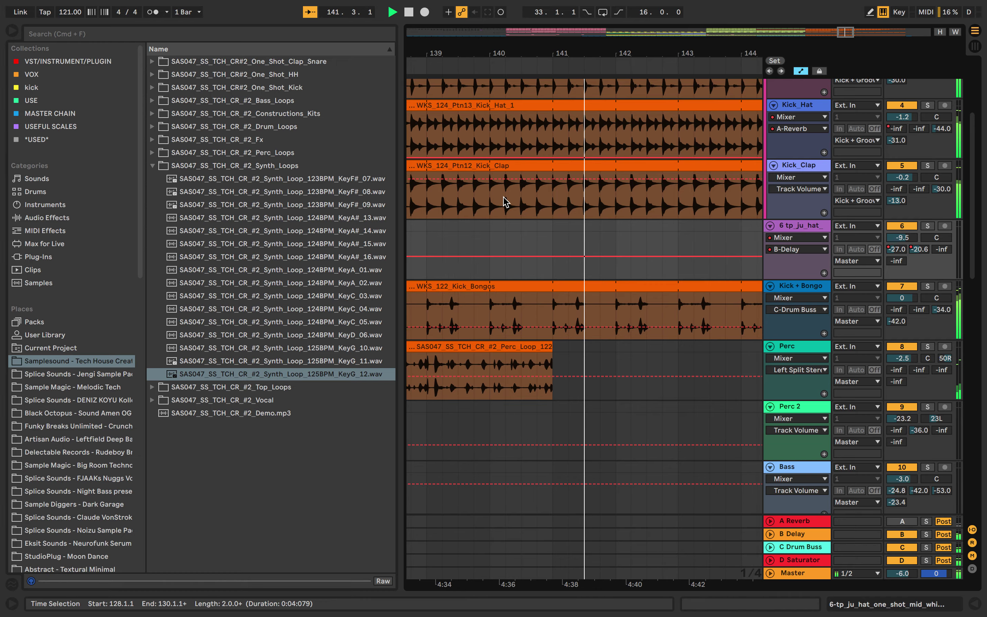
# Hide the browser and review every track of the arrangement during playback, from the intro through the outro
pyautogui.scroll(-10, 506, 202)
pyautogui.press('super+alt+b')
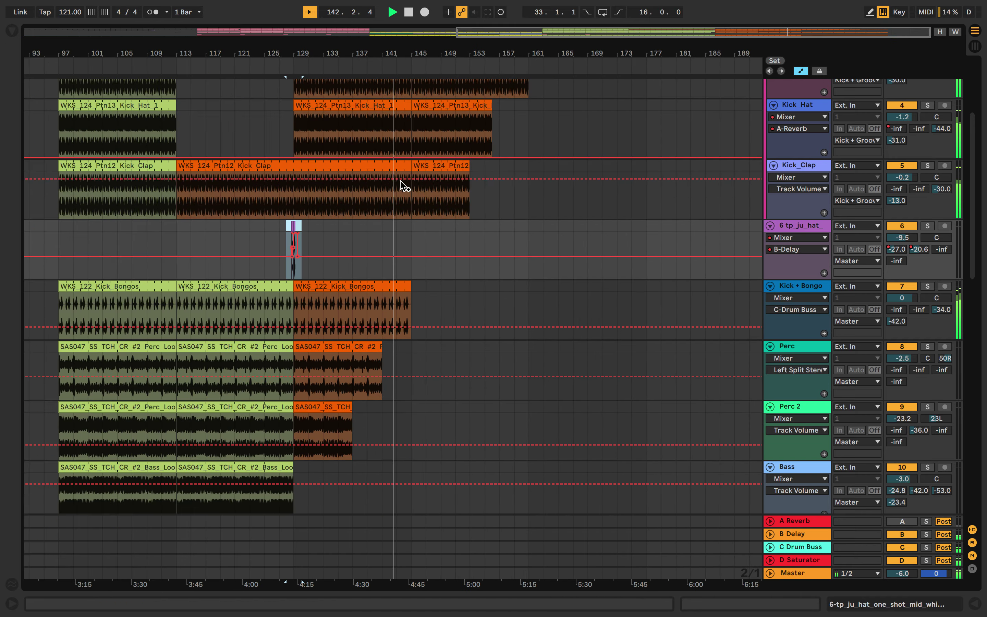
pyautogui.scroll(-12, 403, 187)
pyautogui.hscroll(-6, 403, 187)
pyautogui.scroll(12, 404, 187)
pyautogui.scroll(-5, 404, 187)
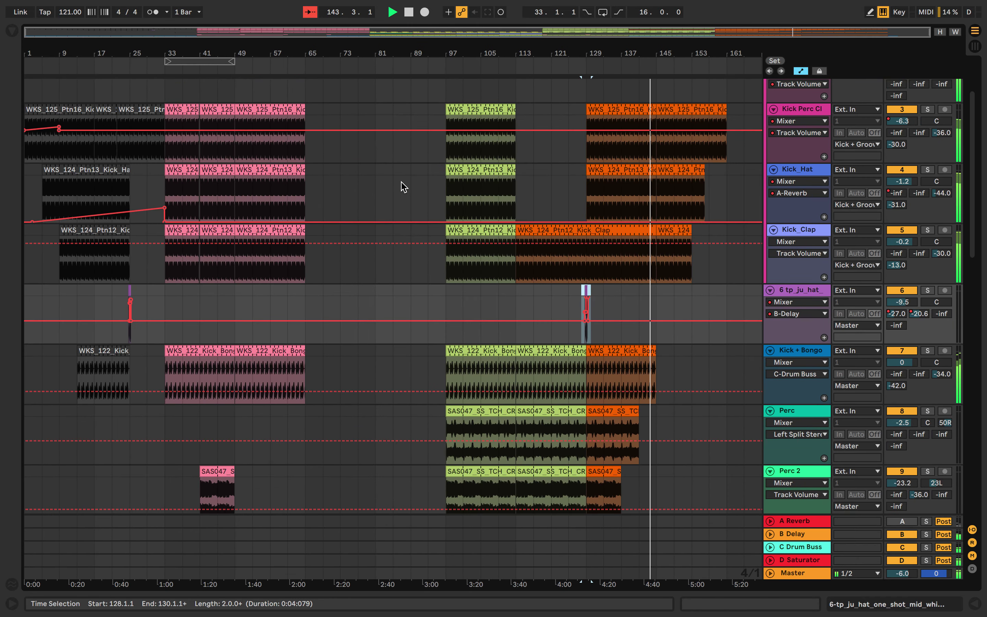
pyautogui.scroll(3, 403, 187)
pyautogui.scroll(-14, 404, 187)
pyautogui.scroll(3, 404, 188)
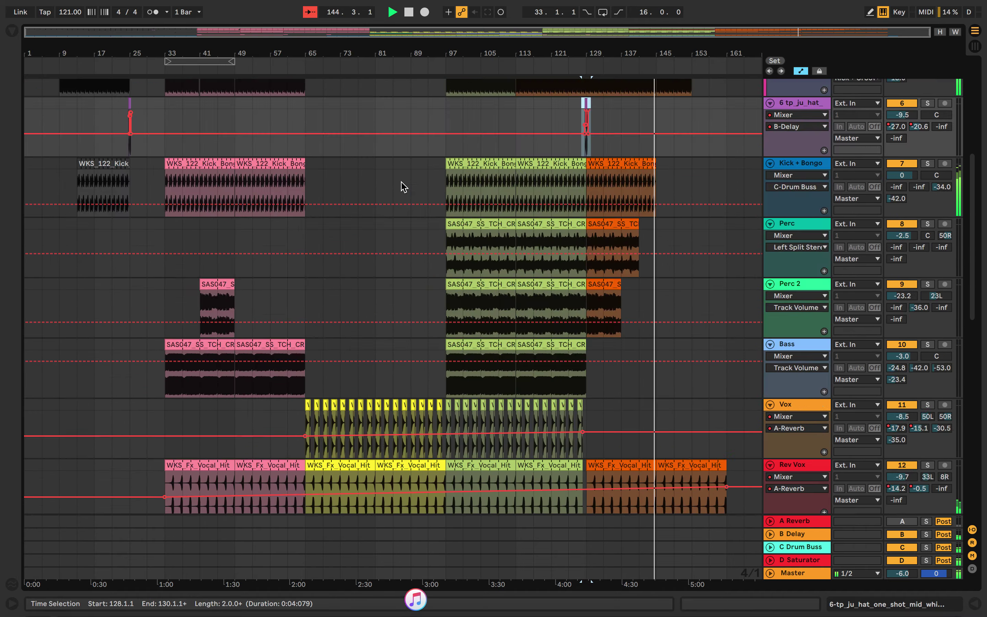
pyautogui.scroll(-6, 404, 187)
pyautogui.scroll(4, 401, 185)
pyautogui.scroll(-10, 406, 187)
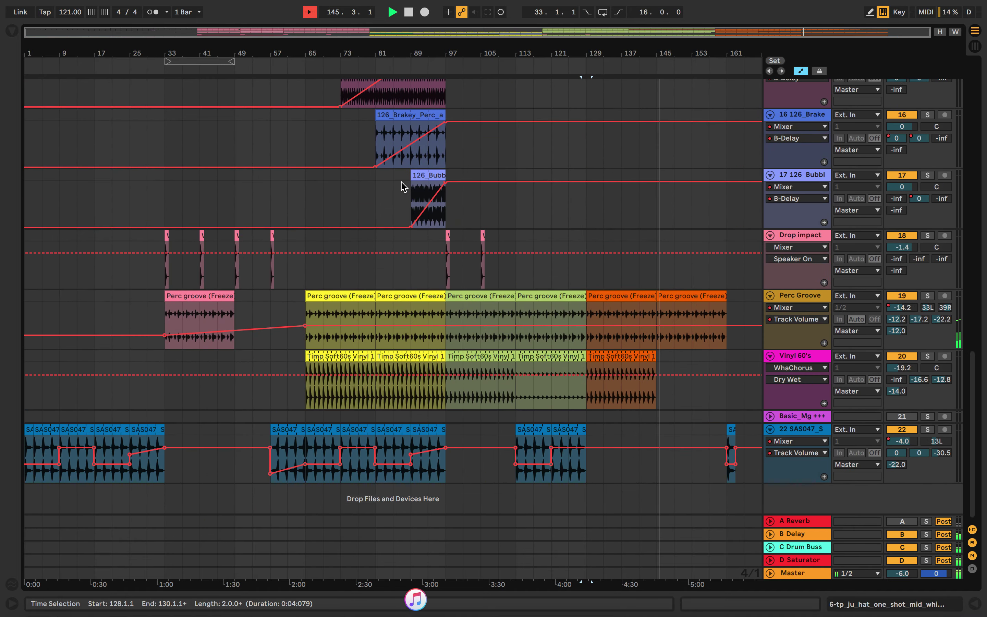
pyautogui.scroll(3, 401, 186)
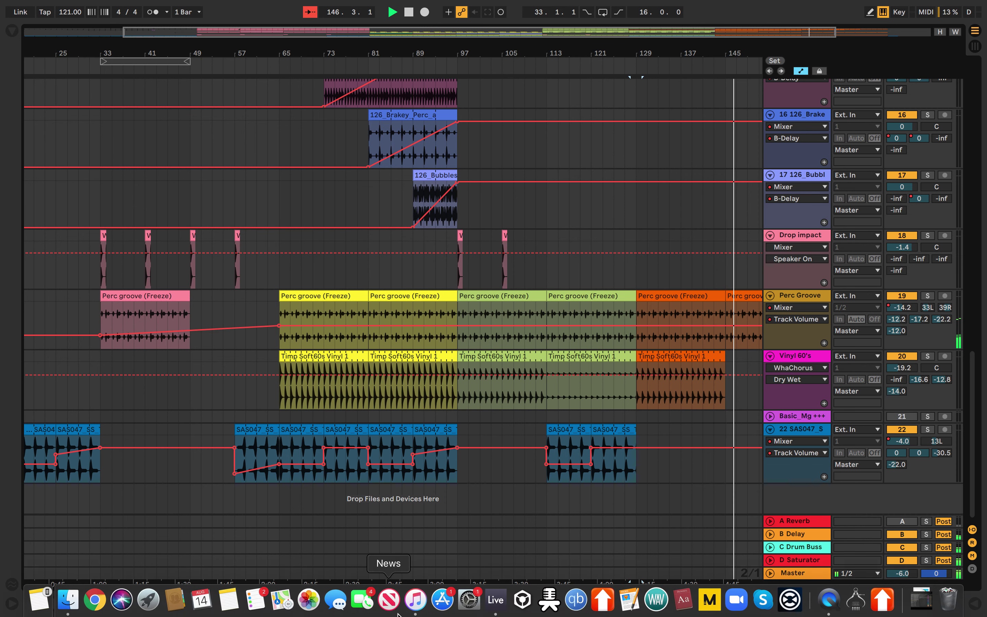
pyautogui.rightClick(415, 599)
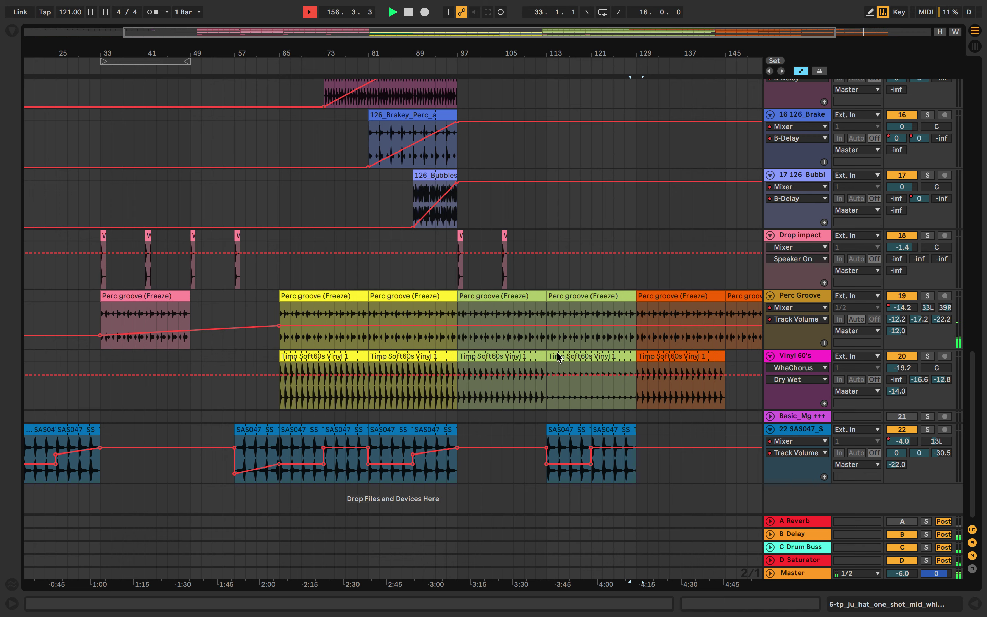
# Shorten the last Perc groove clip before bar 161 so it ends at 160.3.2
pyautogui.scroll(-3, 619, 300)
pyautogui.scroll(5, 620, 299)
pyautogui.scroll(5, 620, 300)
pyautogui.scroll(-5, 621, 300)
pyautogui.hscroll(5, 621, 300)
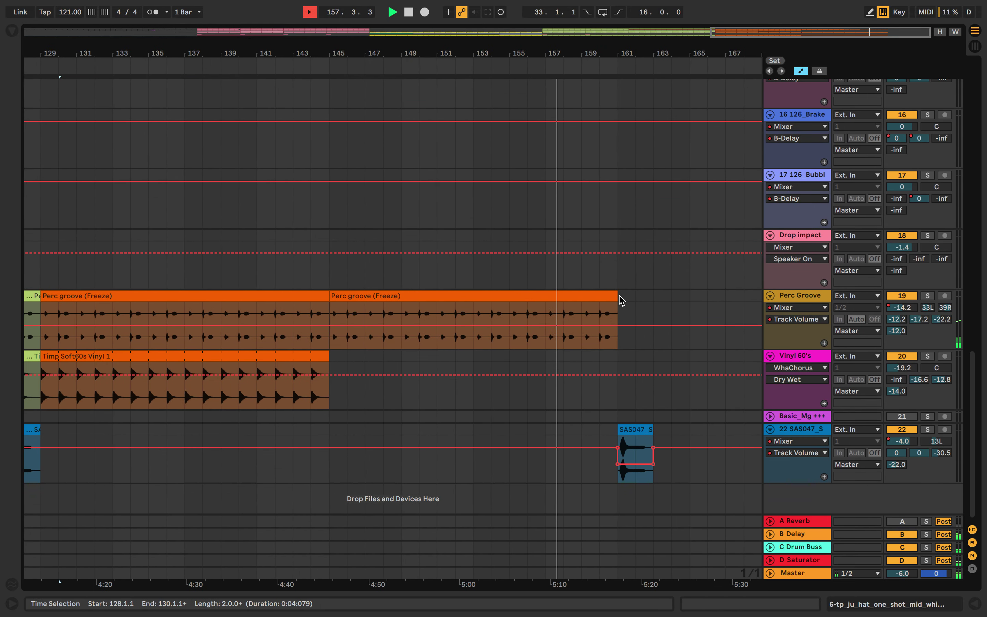
pyautogui.scroll(5, 620, 300)
pyautogui.scroll(-3, 620, 301)
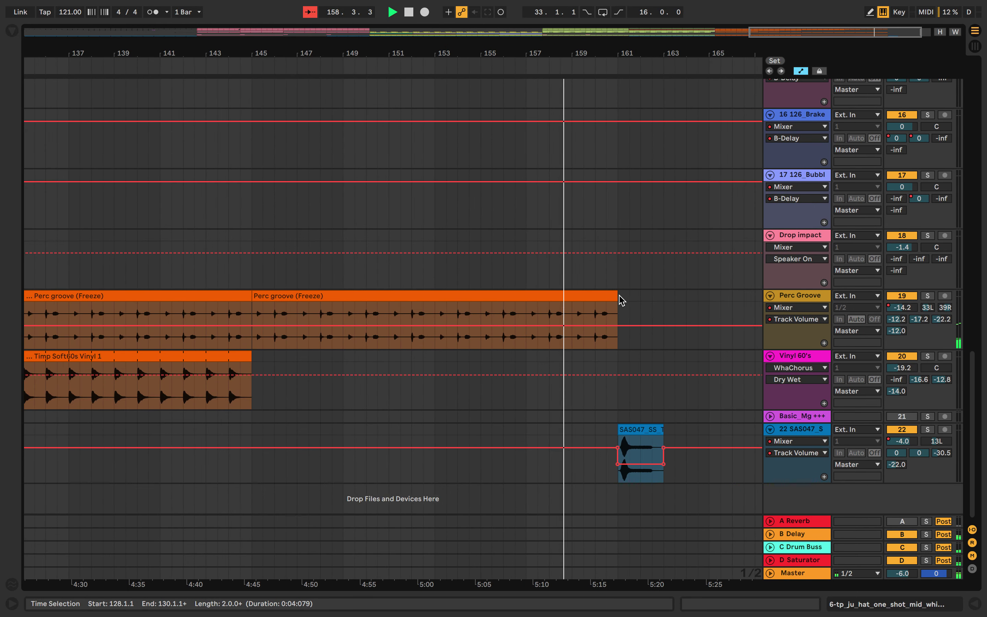
pyautogui.scroll(5, 620, 298)
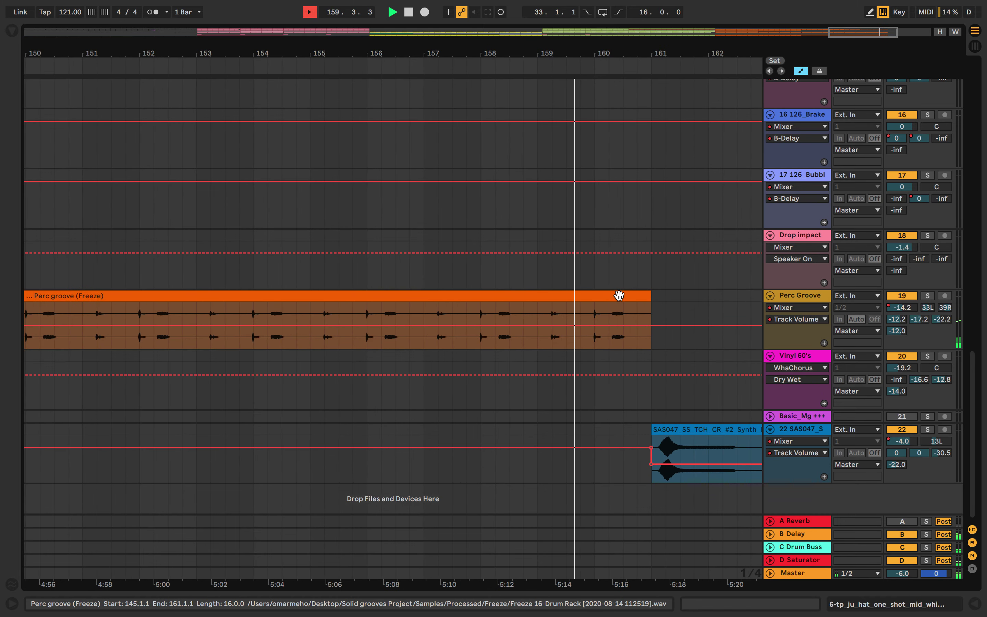
pyautogui.scroll(5, 619, 298)
pyautogui.hscroll(4, 621, 300)
pyautogui.moveTo(569, 325); pyautogui.dragTo(503, 346)
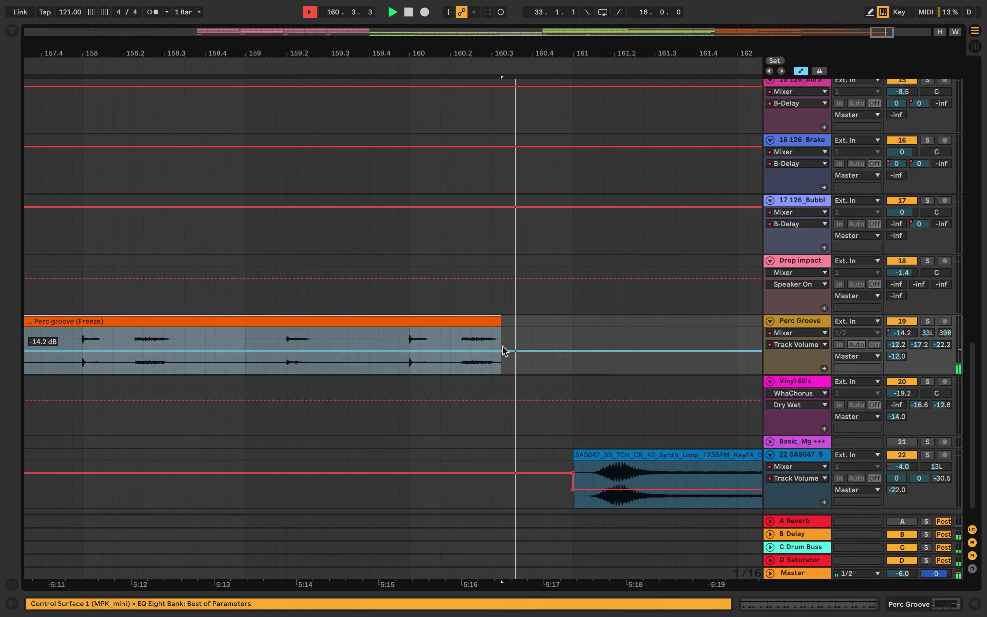
pyautogui.scroll(-8, 503, 346)
pyautogui.scroll(-4, 502, 346)
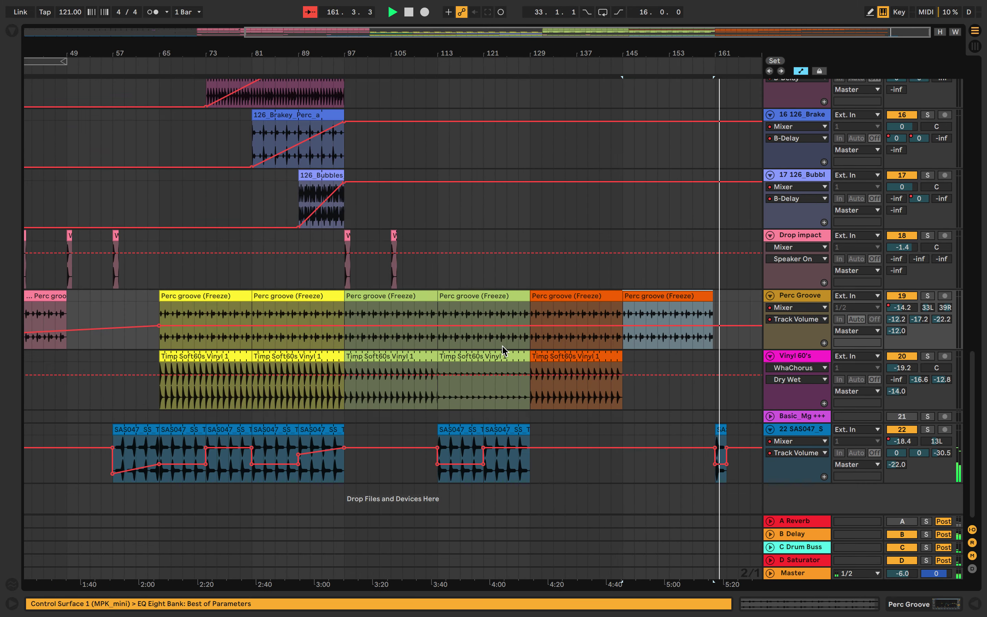
# Split the synth clip after bar 161 on track 22 at 162.1.1, reverse its second half, and play the ending
pyautogui.scroll(5, 718, 435)
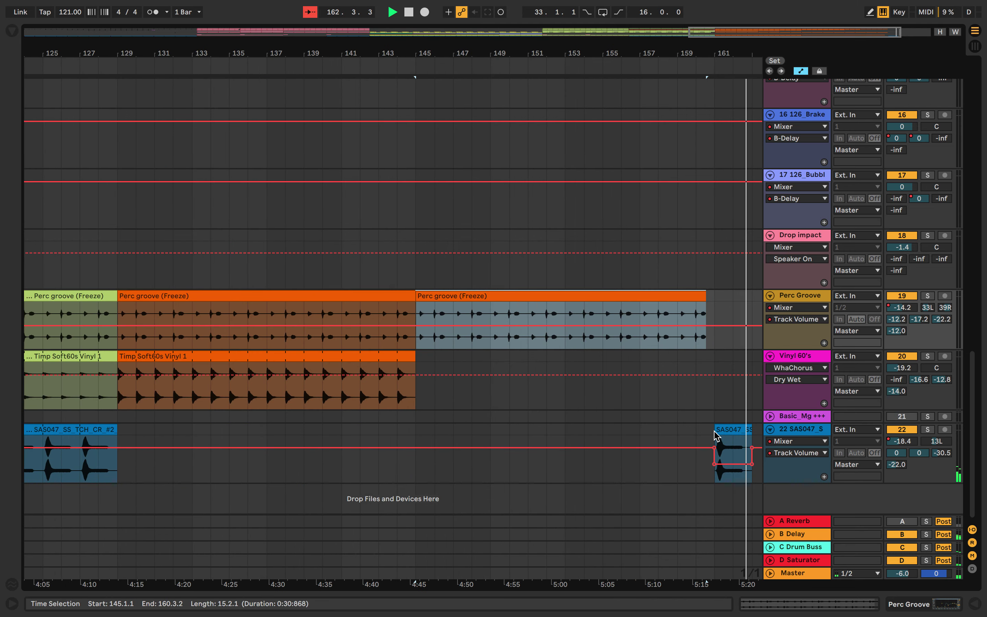
pyautogui.click(734, 440)
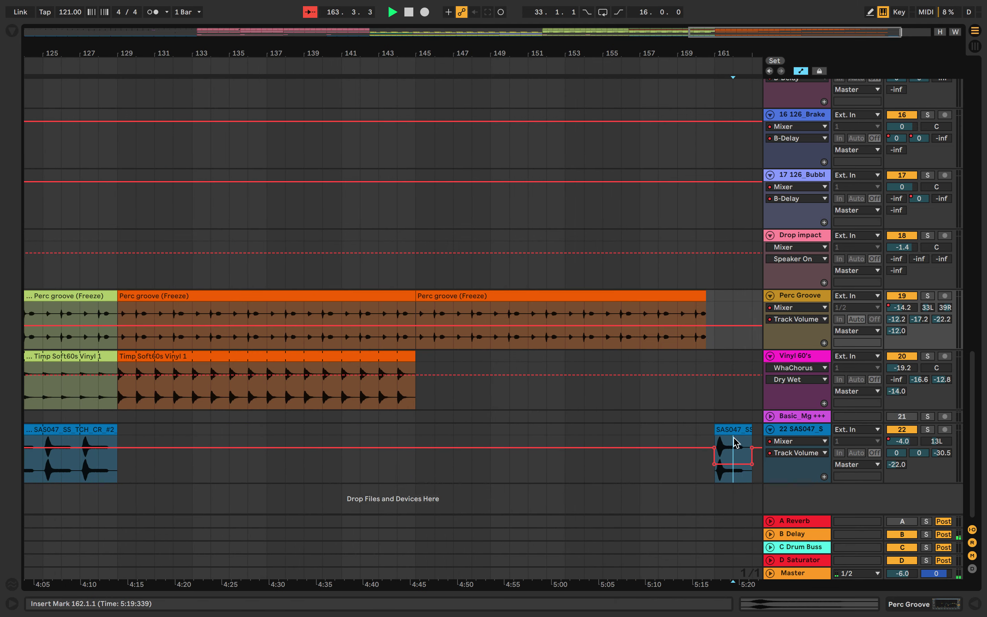
pyautogui.moveTo(734, 443); pyautogui.dragTo(717, 427)
pyautogui.press('super+e')
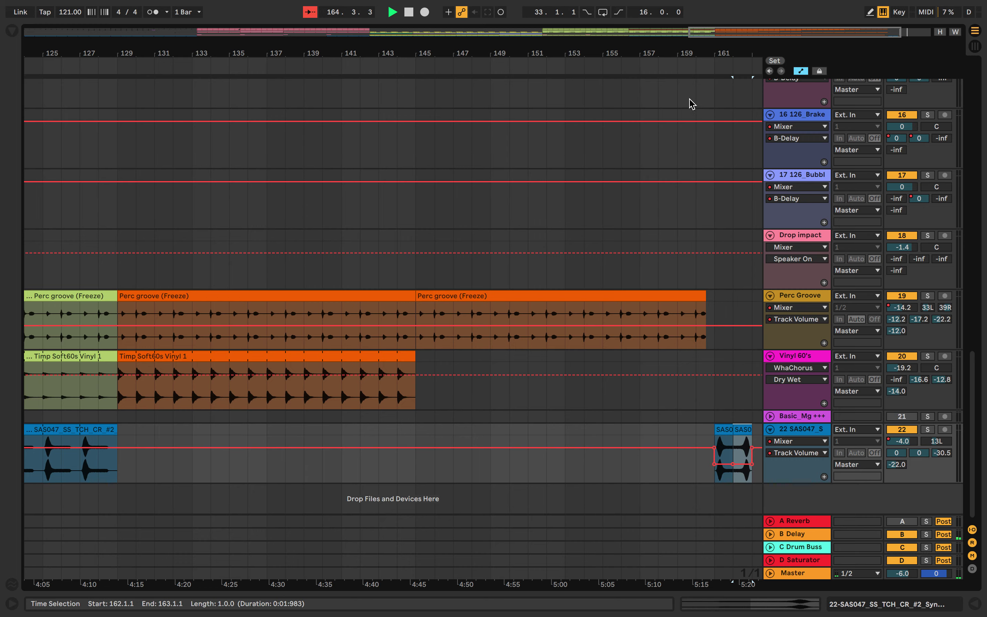
pyautogui.click(700, 68)
pyautogui.scroll(-6, 690, 302)
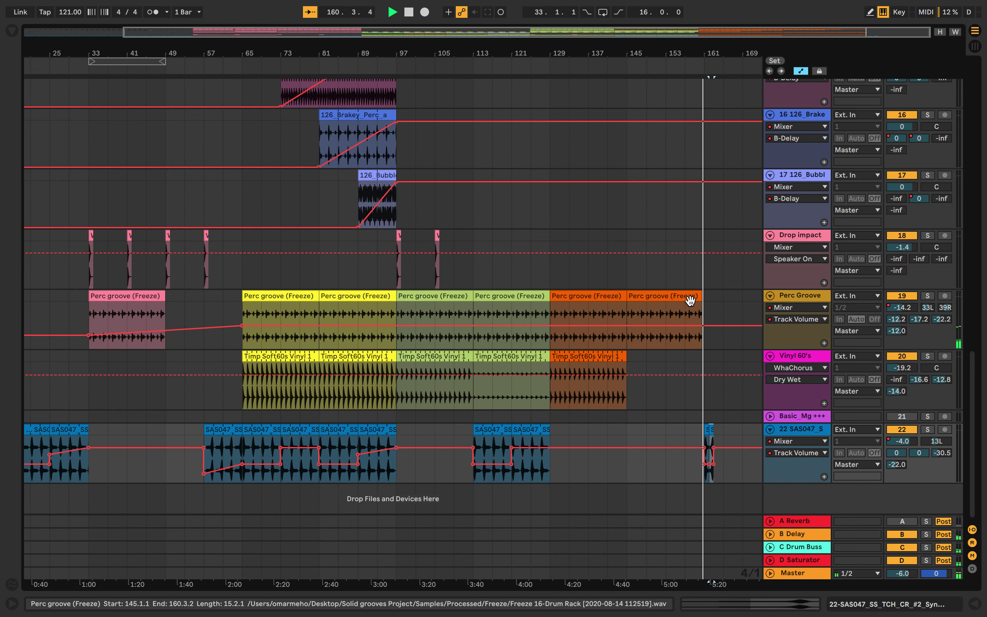
pyautogui.scroll(5, 691, 301)
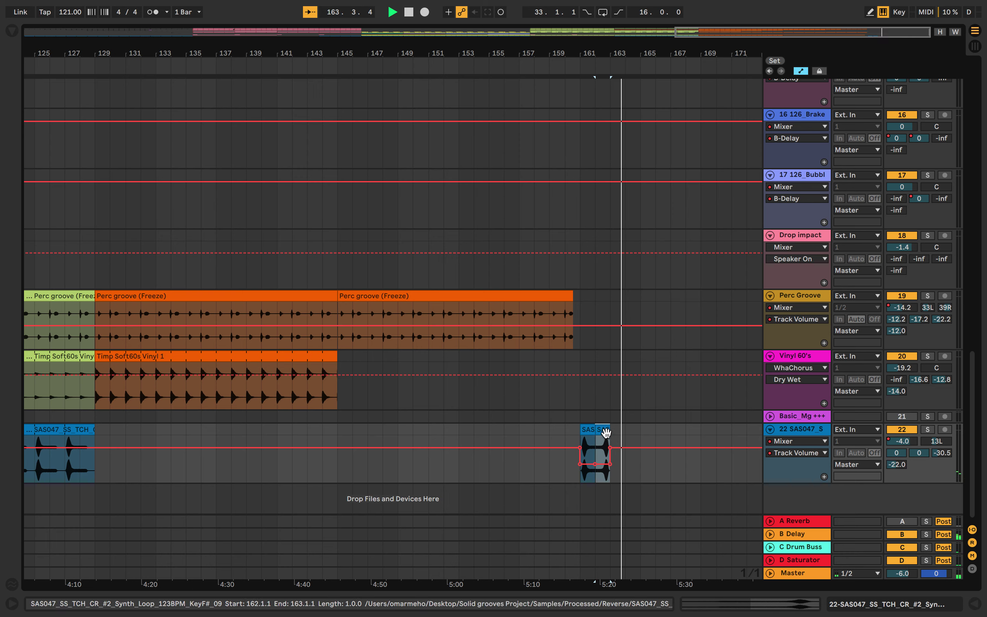
# Duplicate the one-bar synth clips on track 22 from bar 163 up to 169.1.1, alternating forward and reversed copies
pyautogui.press('super+d')
pyautogui.press('r')
pyautogui.click(597, 63)
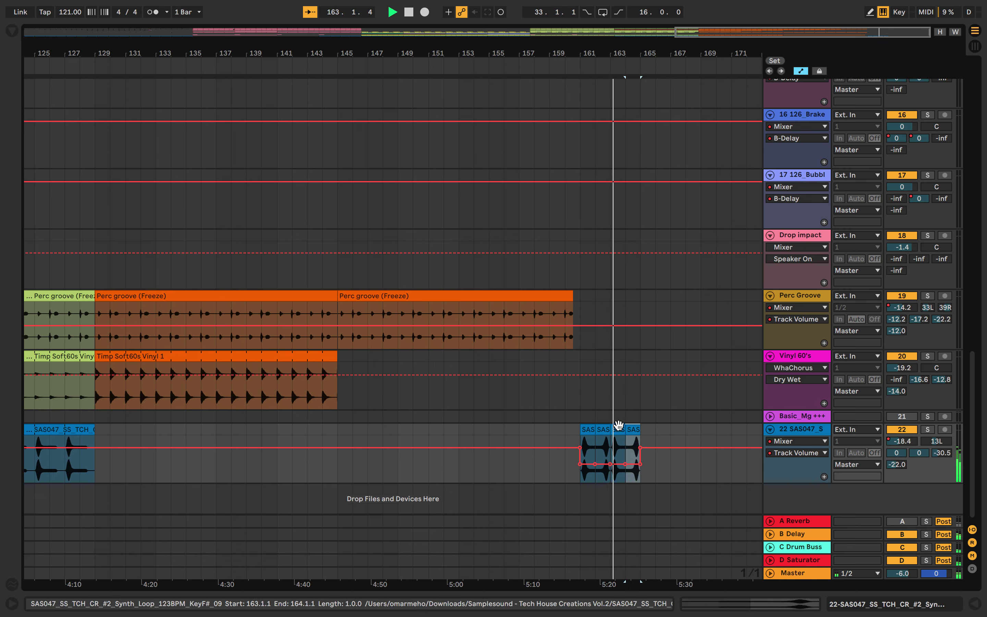
pyautogui.press('super+d')
pyautogui.press('super+d')
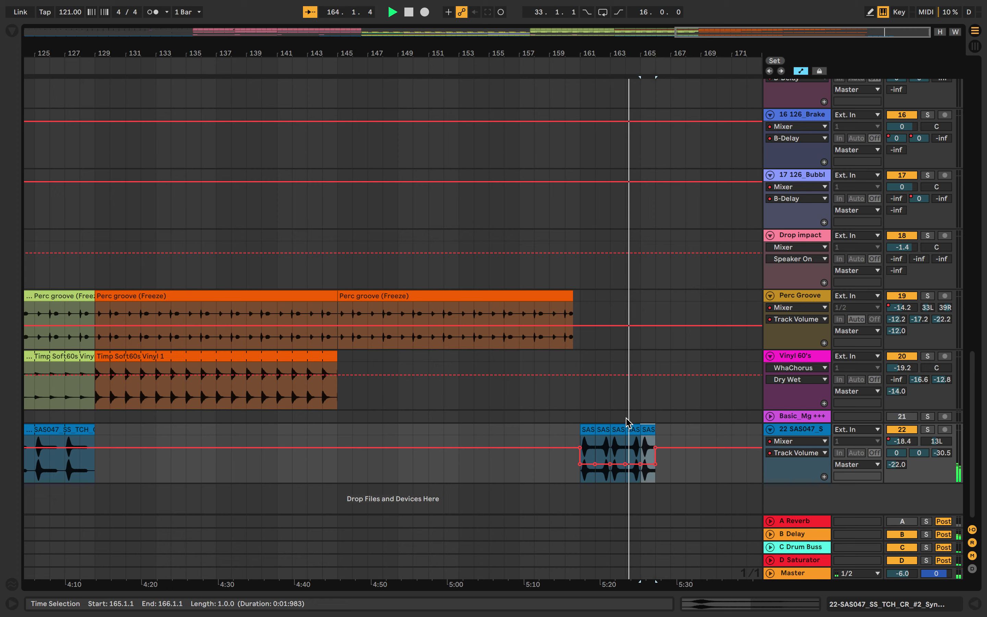
pyautogui.press('super+d')
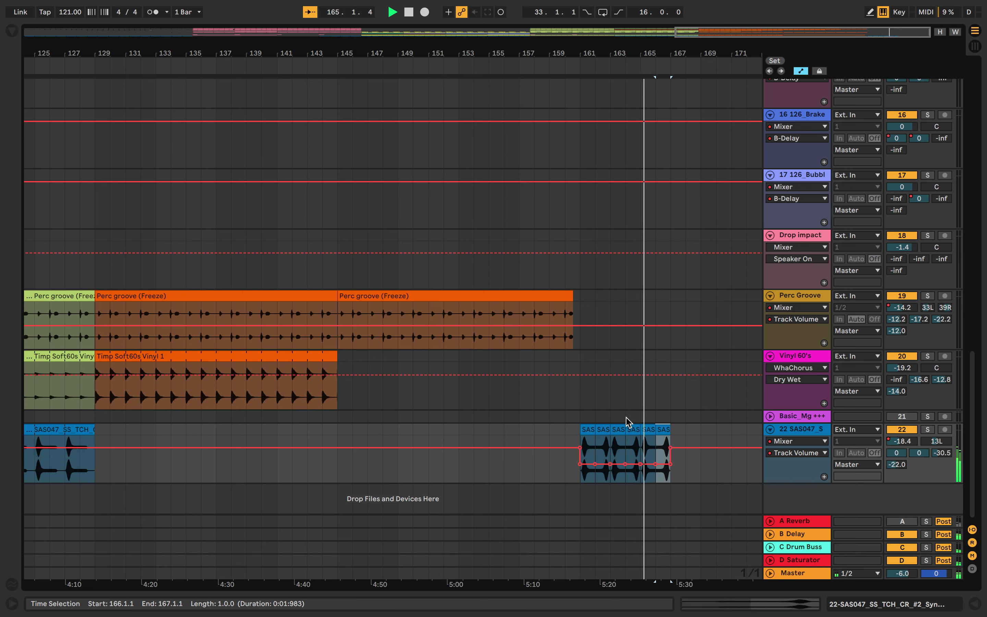
pyautogui.press('super+d')
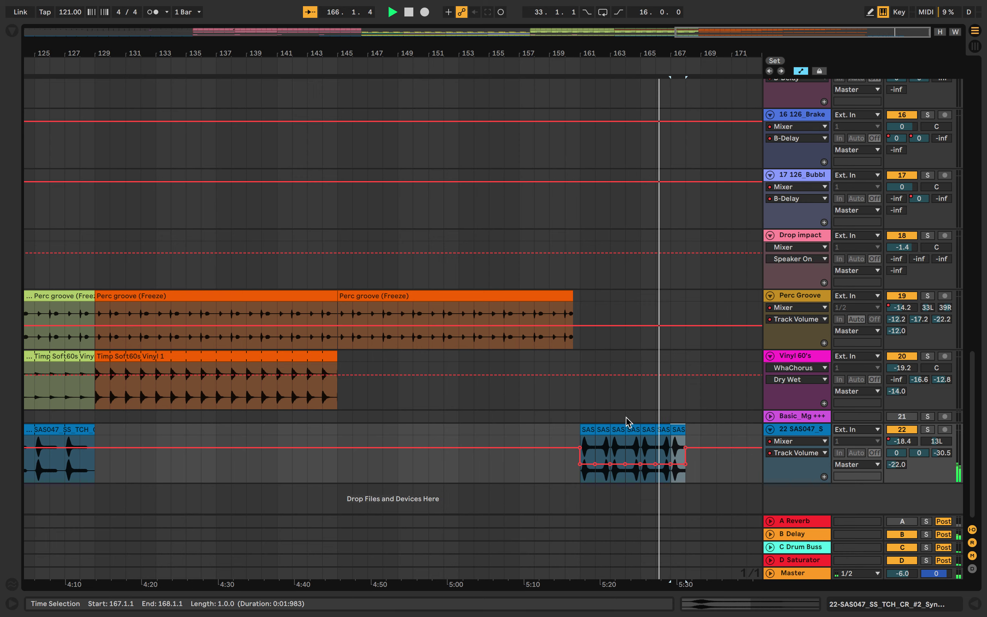
pyautogui.press('super+d')
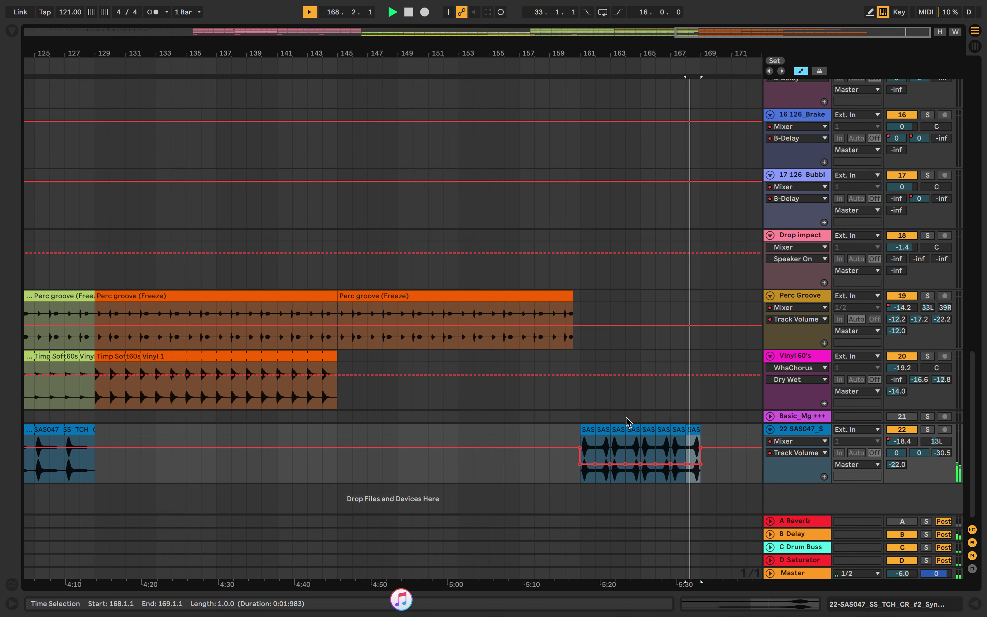
# Lower the Track Volume automation point at the end of the last synth clip on track 22 to -15.0 dB and play it
pyautogui.click(701, 467)
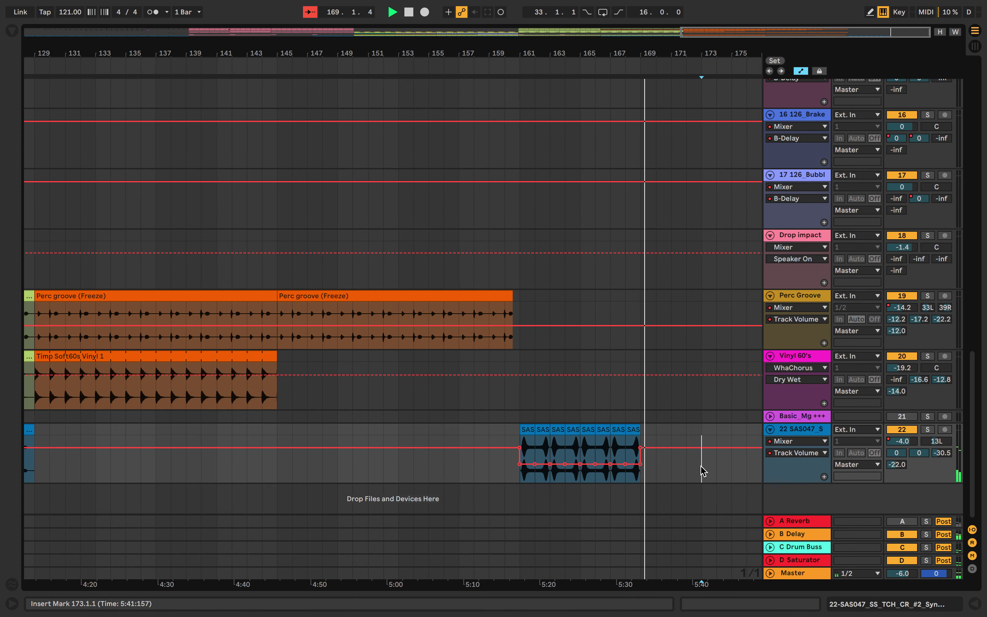
pyautogui.press('space')
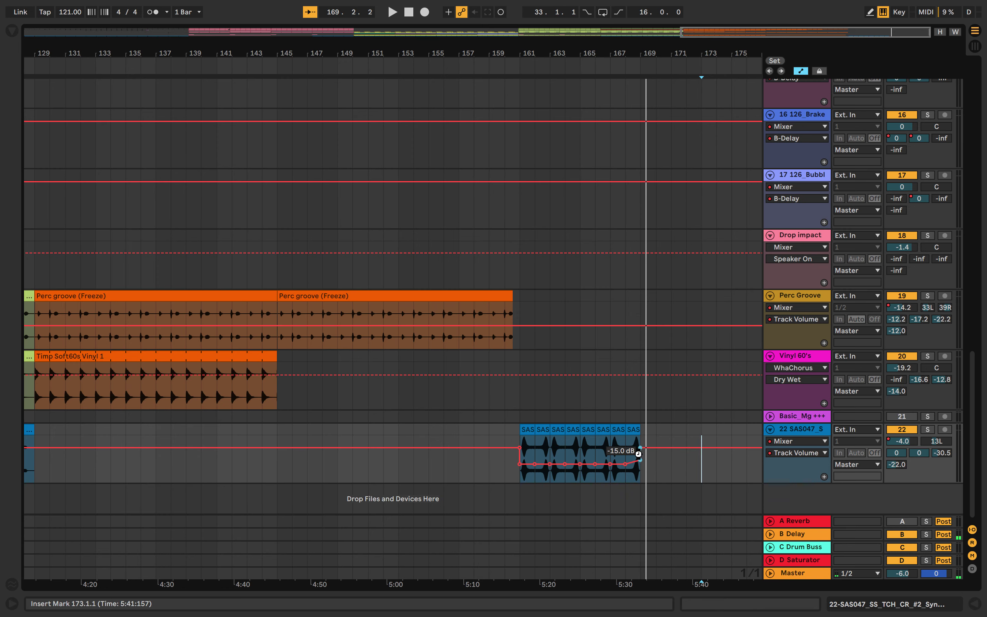
pyautogui.click(621, 69)
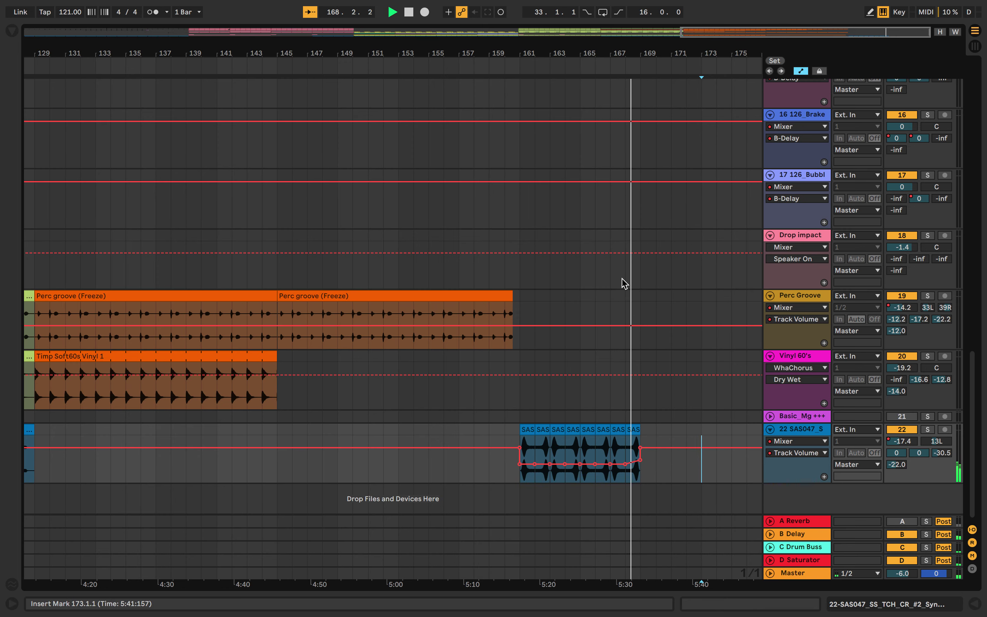
# Examine the whole arrangement and the intro synth clips with their volume automation on track 22
pyautogui.hotkey('shift', 'w')
pyautogui.scroll(20, 627, 279)
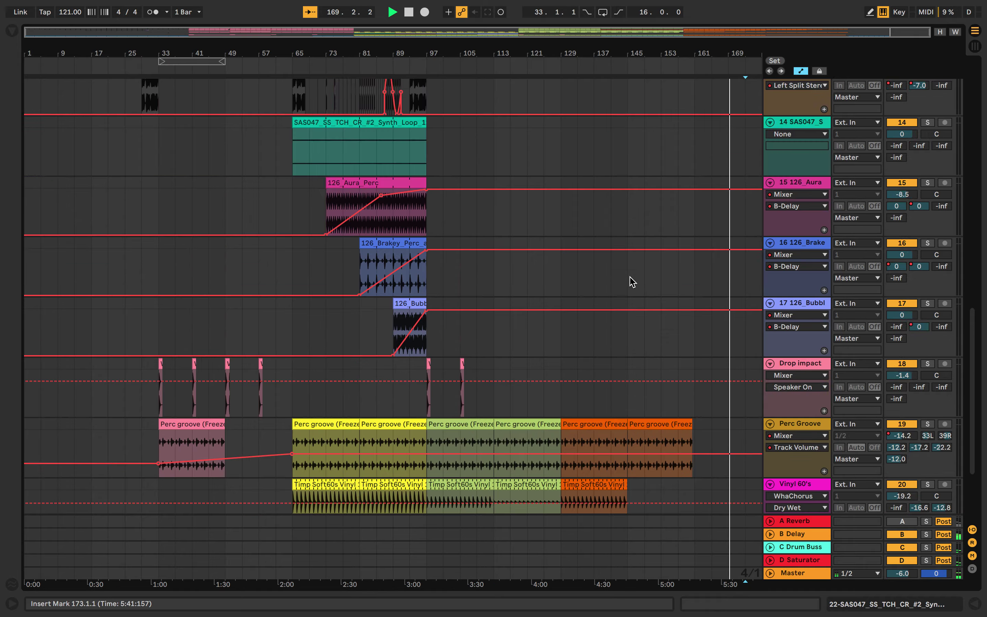
pyautogui.scroll(-20, 643, 223)
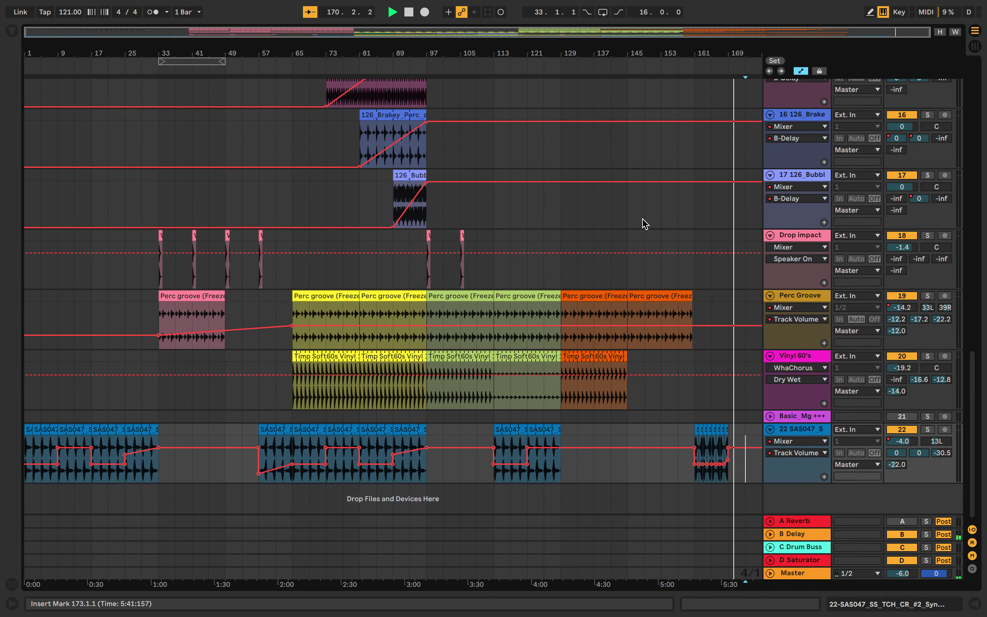
pyautogui.press('+')
pyautogui.press('+')
pyautogui.hscroll(-20, 536, 452)
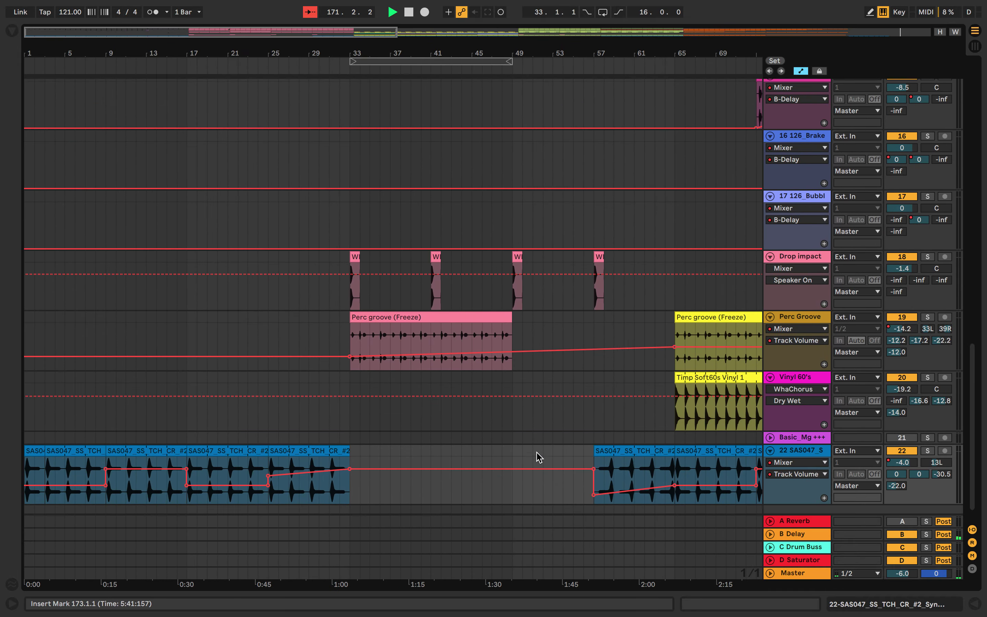